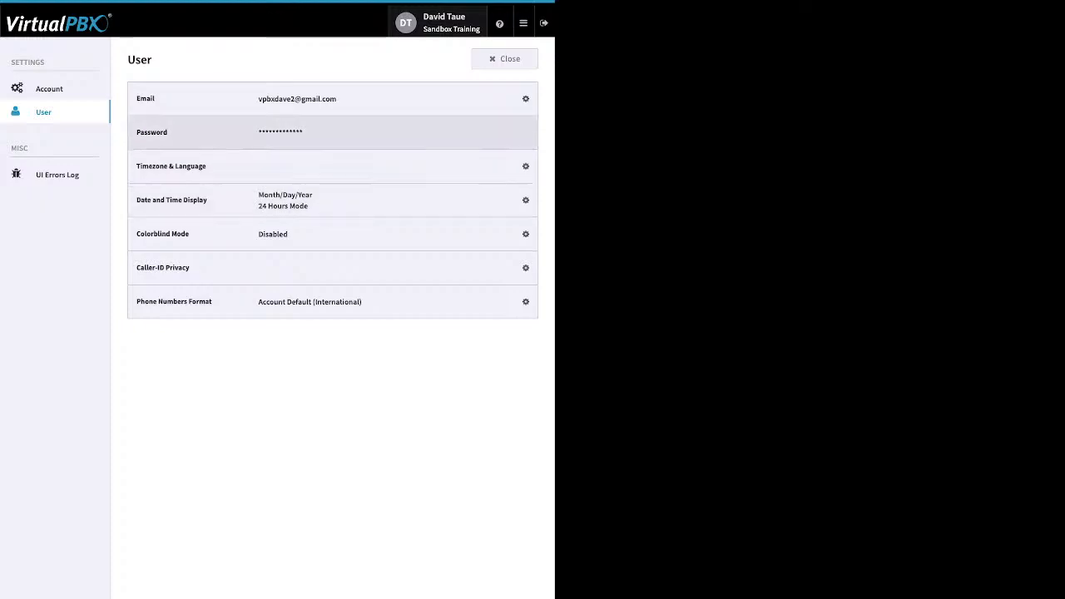
Review the user password change form, then switch to the account settings
{"action": "left_click", "coordinate": [517, 132]}
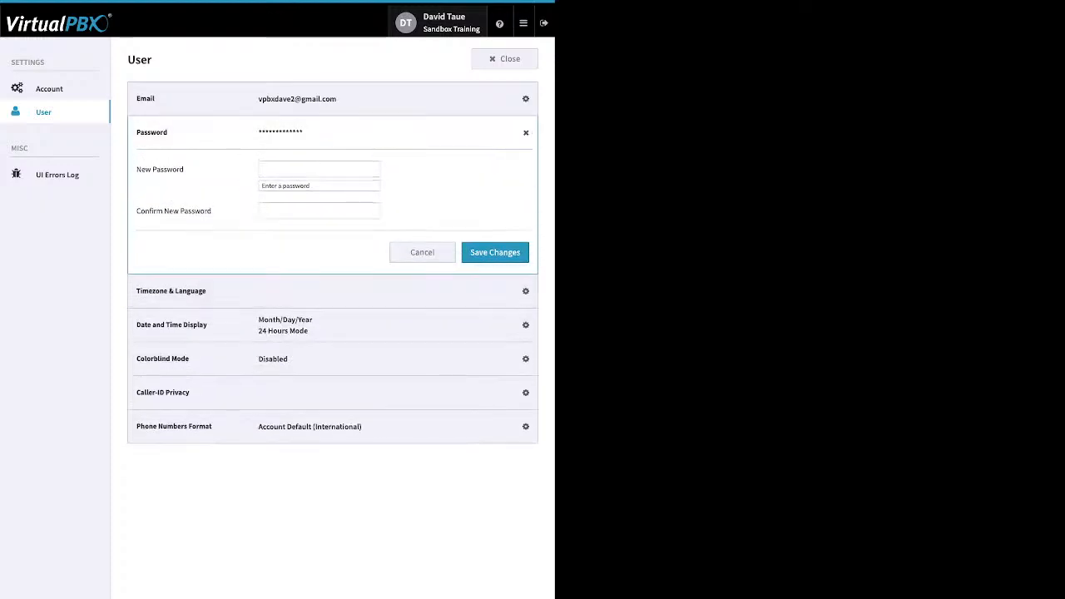
{"action": "left_click", "coordinate": [516, 132]}
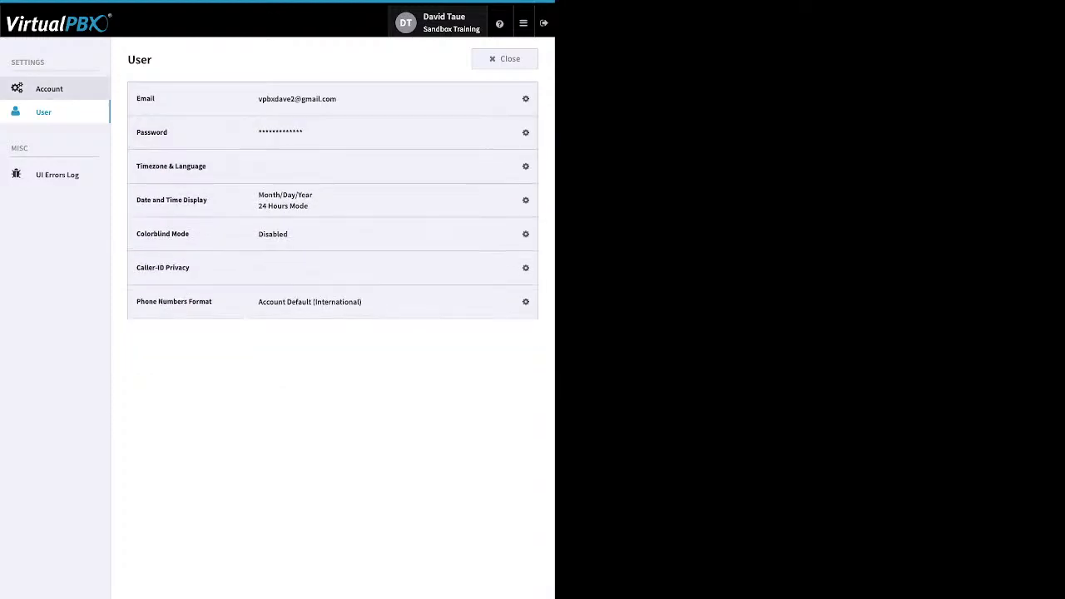
{"action": "left_click", "coordinate": [49, 89]}
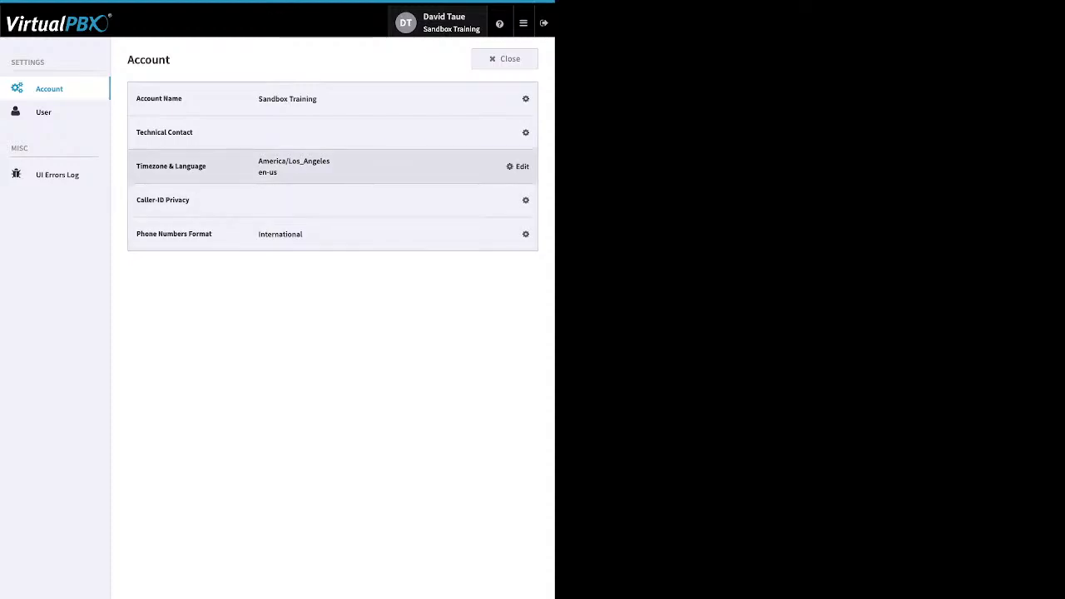
Review the account timezone & language and account name details, then return to the user settings
{"action": "left_click", "coordinate": [520, 166]}
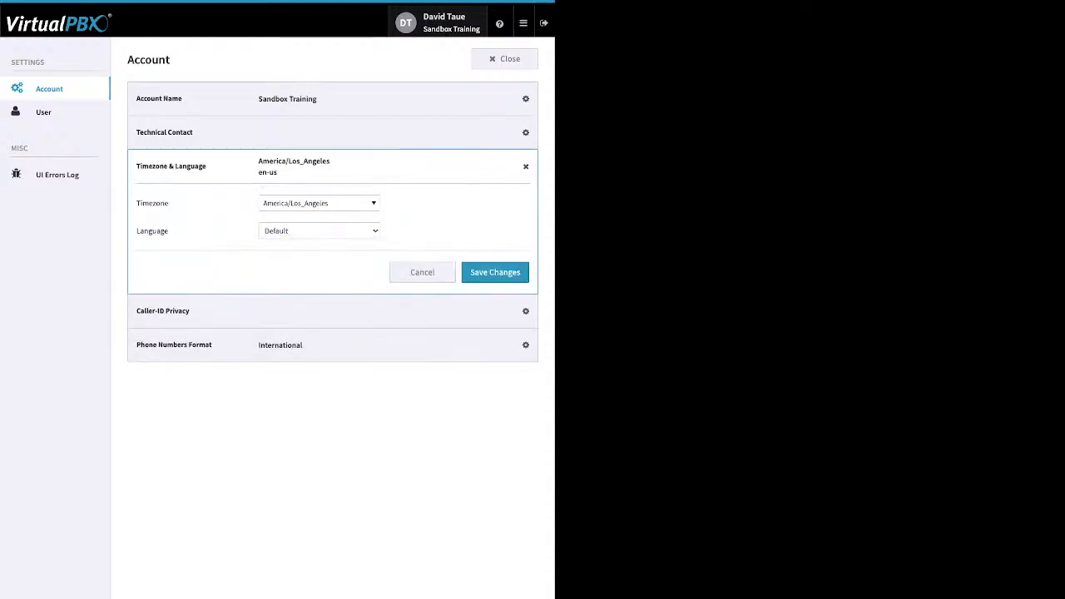
{"action": "left_click", "coordinate": [521, 99]}
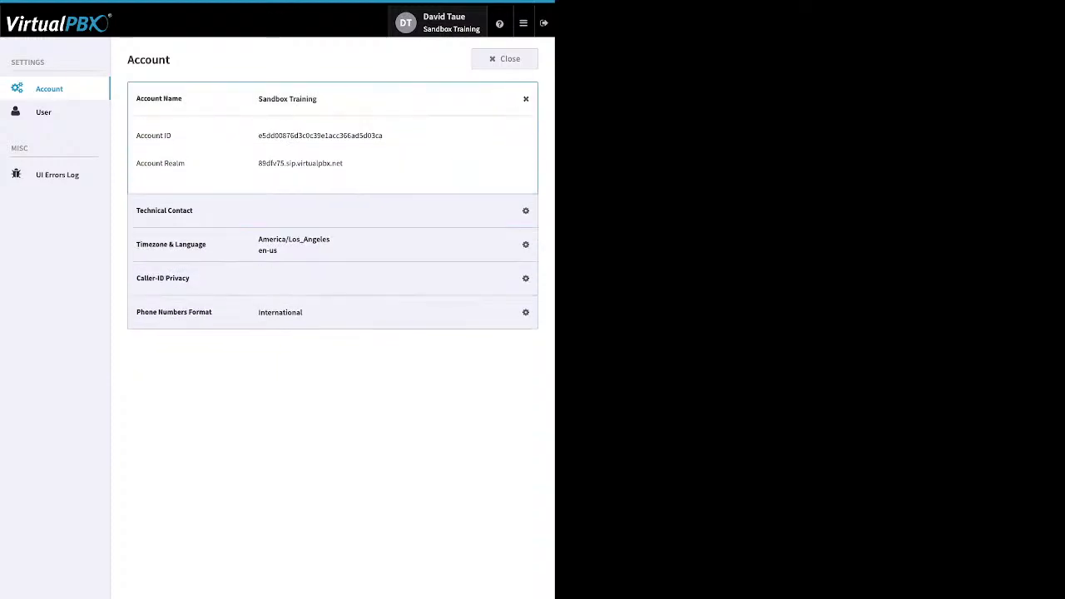
{"action": "left_click", "coordinate": [515, 98]}
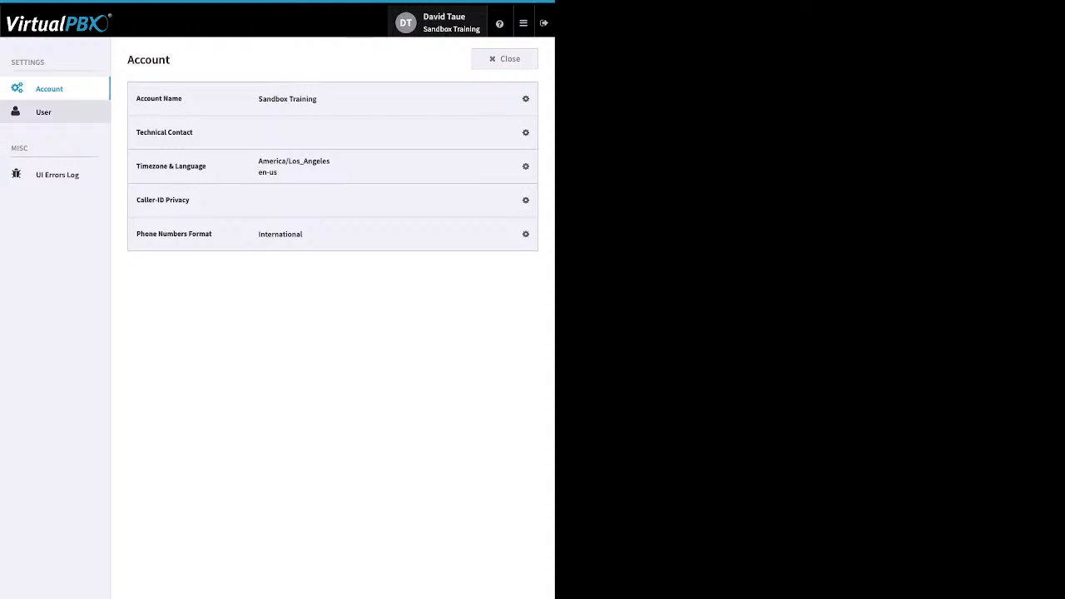
{"action": "left_click", "coordinate": [43, 112]}
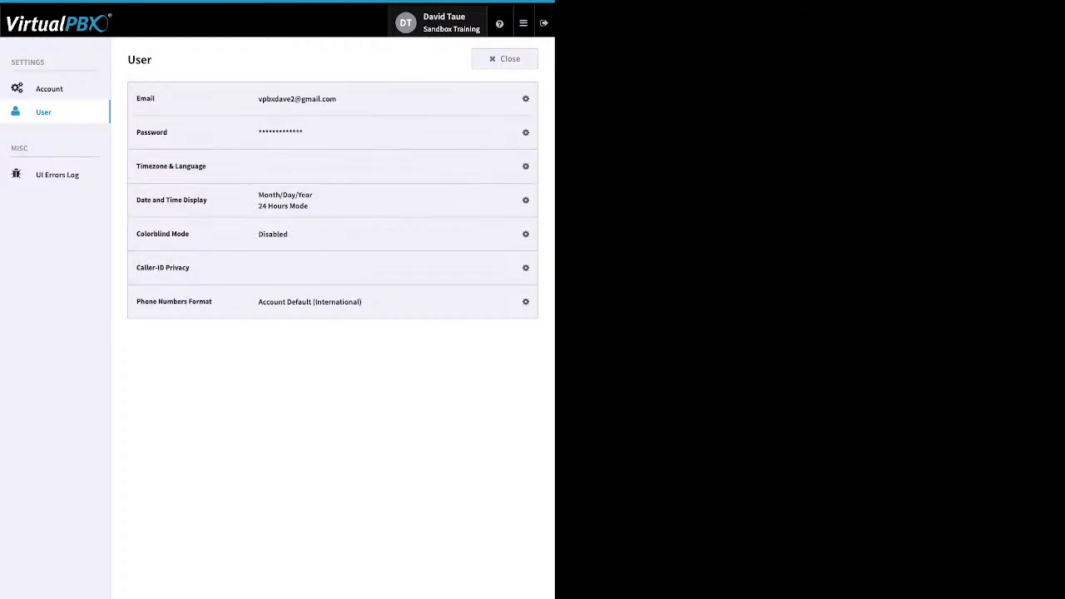
Close the settings and look through the help menu on the dashboard
{"action": "left_click", "coordinate": [504, 59]}
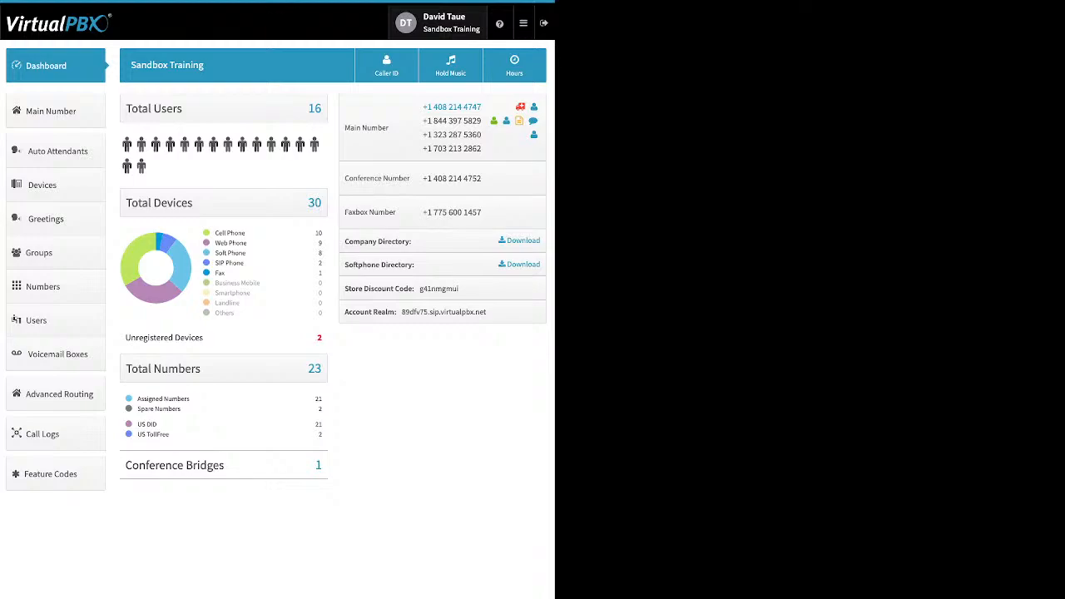
{"action": "left_click", "coordinate": [499, 24]}
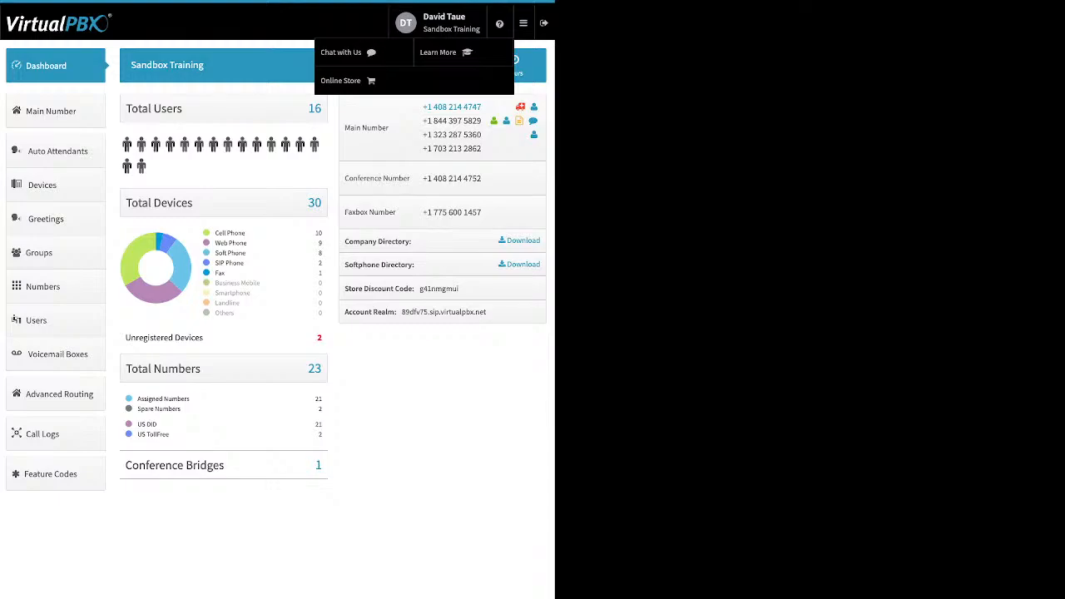
{"action": "left_click", "coordinate": [522, 22]}
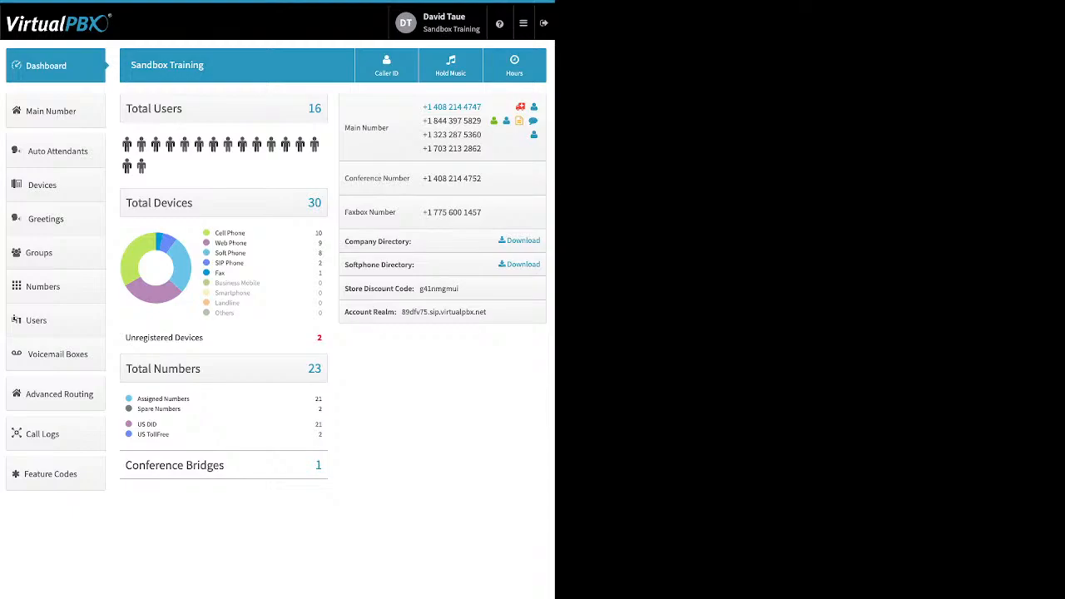
Examine the dashboard's device type, unregistered device, number and conference bridge breakdowns
{"action": "left_click_drag", "start_coordinate": [246, 233], "coordinate": [214, 233]}
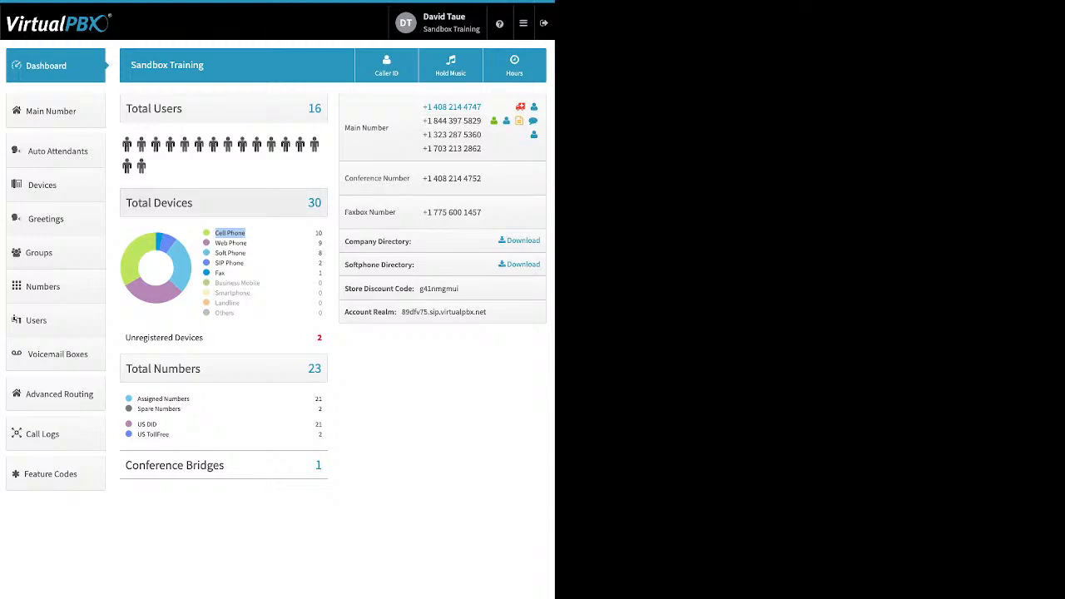
{"action": "left_click_drag", "start_coordinate": [247, 243], "coordinate": [214, 243]}
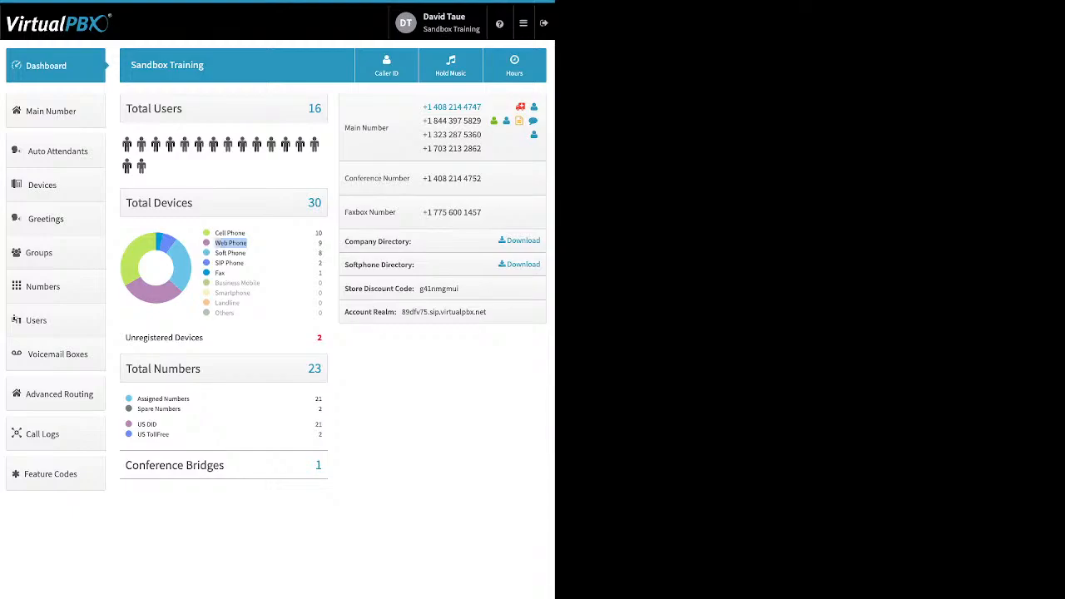
{"action": "left_click", "coordinate": [233, 245]}
{"action": "left_click_drag", "start_coordinate": [247, 253], "coordinate": [215, 253]}
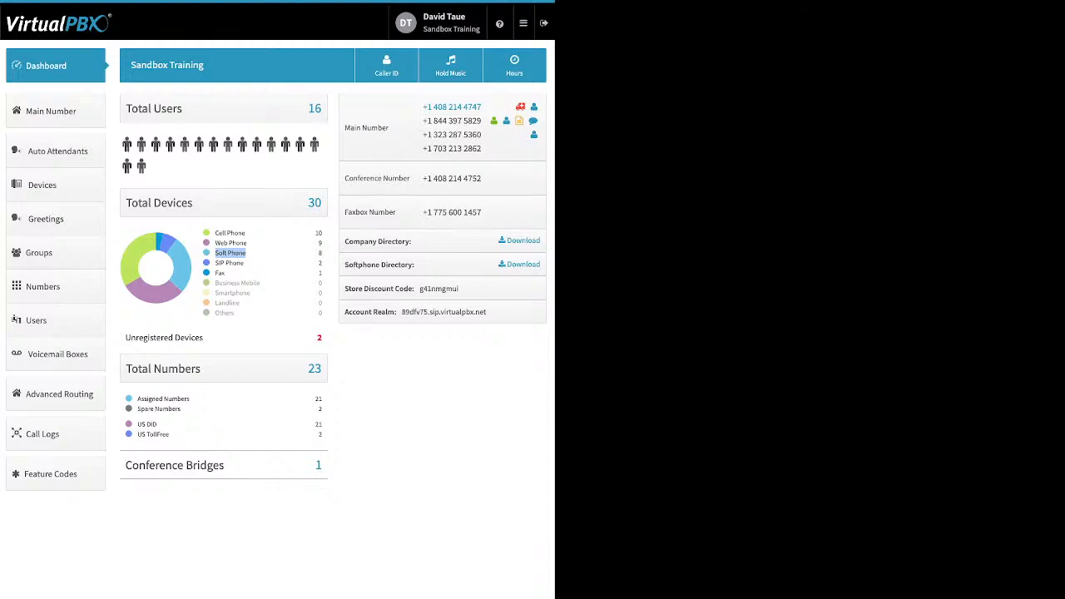
{"action": "left_click", "coordinate": [230, 253]}
{"action": "left_click_drag", "start_coordinate": [243, 263], "coordinate": [214, 263]}
{"action": "left_click_drag", "start_coordinate": [203, 336], "coordinate": [138, 337]}
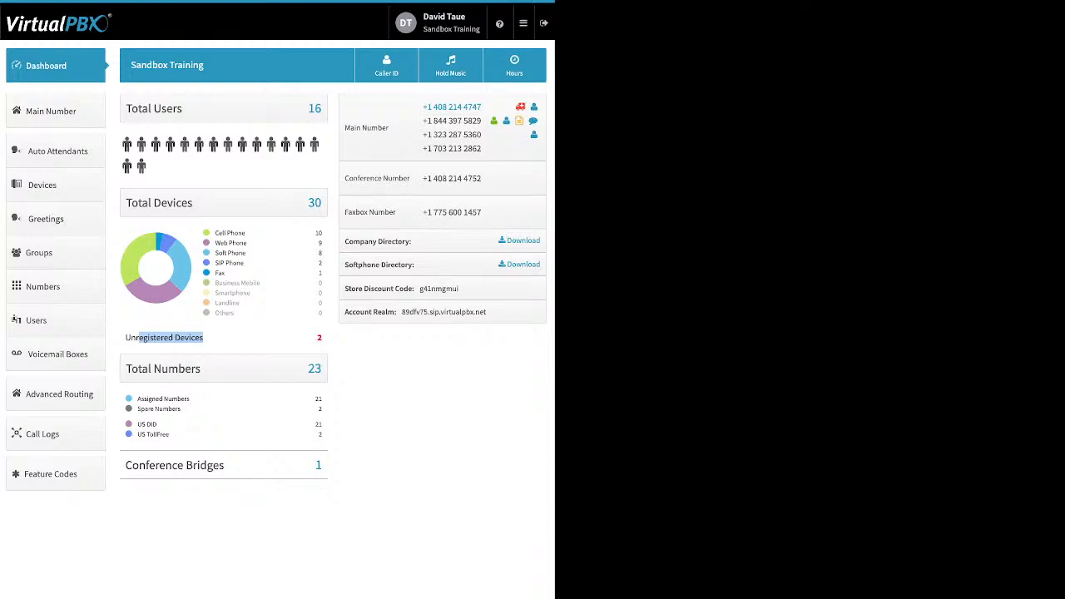
{"action": "left_click_drag", "start_coordinate": [181, 408], "coordinate": [137, 399]}
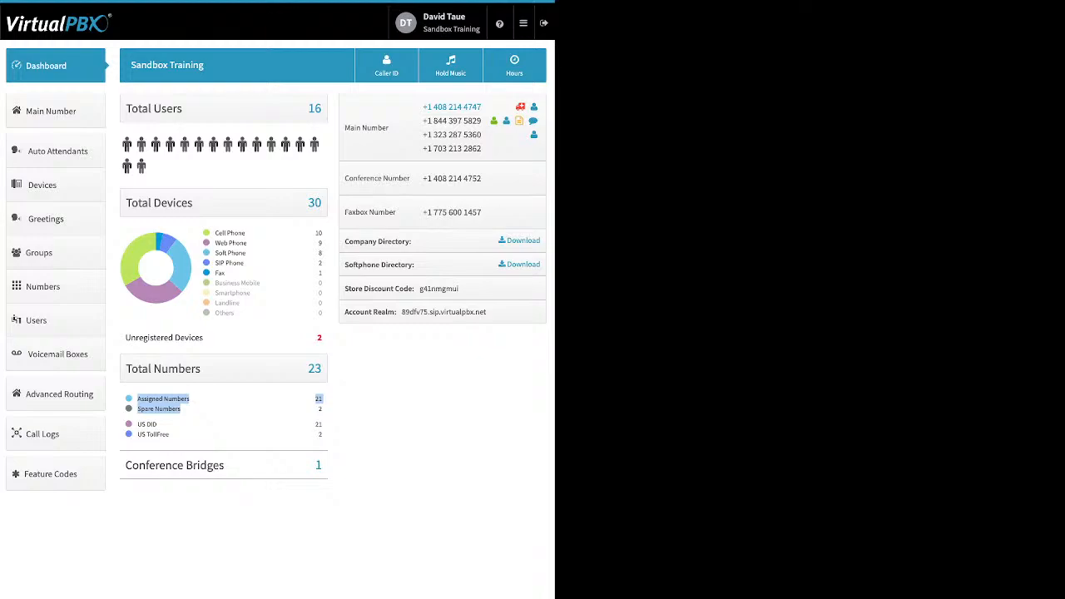
{"action": "left_click", "coordinate": [233, 410]}
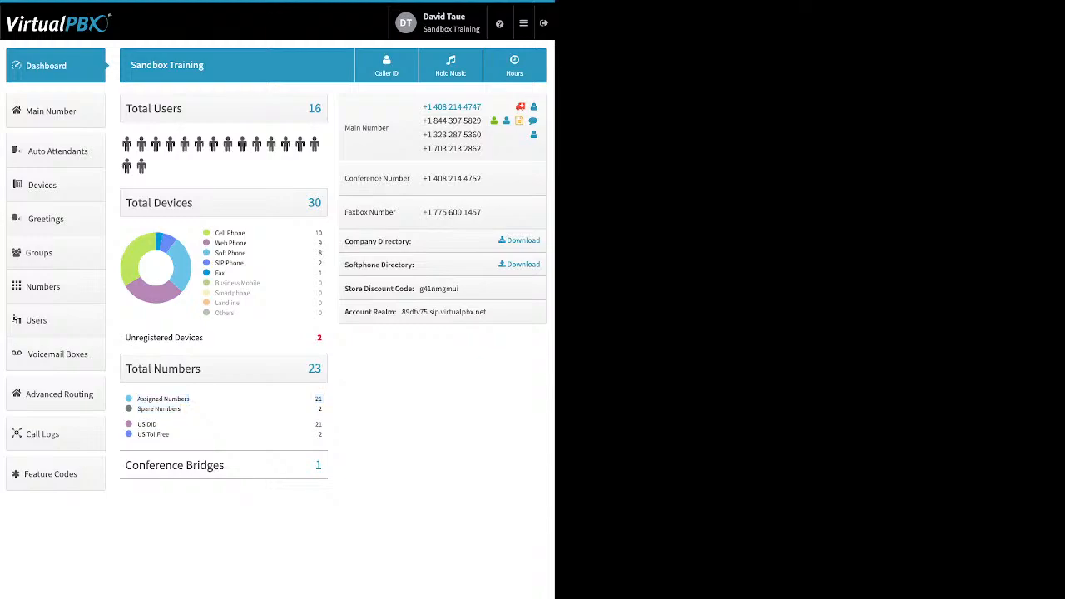
{"action": "left_click_drag", "start_coordinate": [169, 435], "coordinate": [136, 425]}
{"action": "left_click", "coordinate": [250, 436]}
{"action": "left_click_drag", "start_coordinate": [224, 465], "coordinate": [155, 465]}
Examine the directory downloads, store discount code and account realm on the dashboard
{"action": "left_click_drag", "start_coordinate": [411, 241], "coordinate": [345, 241]}
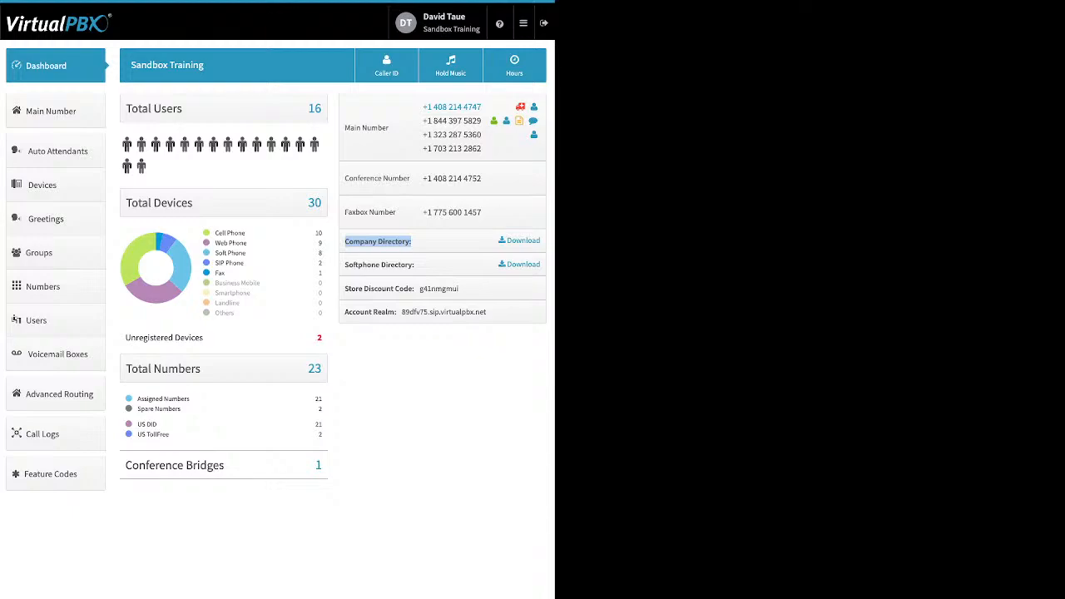
{"action": "left_click_drag", "start_coordinate": [415, 265], "coordinate": [345, 264]}
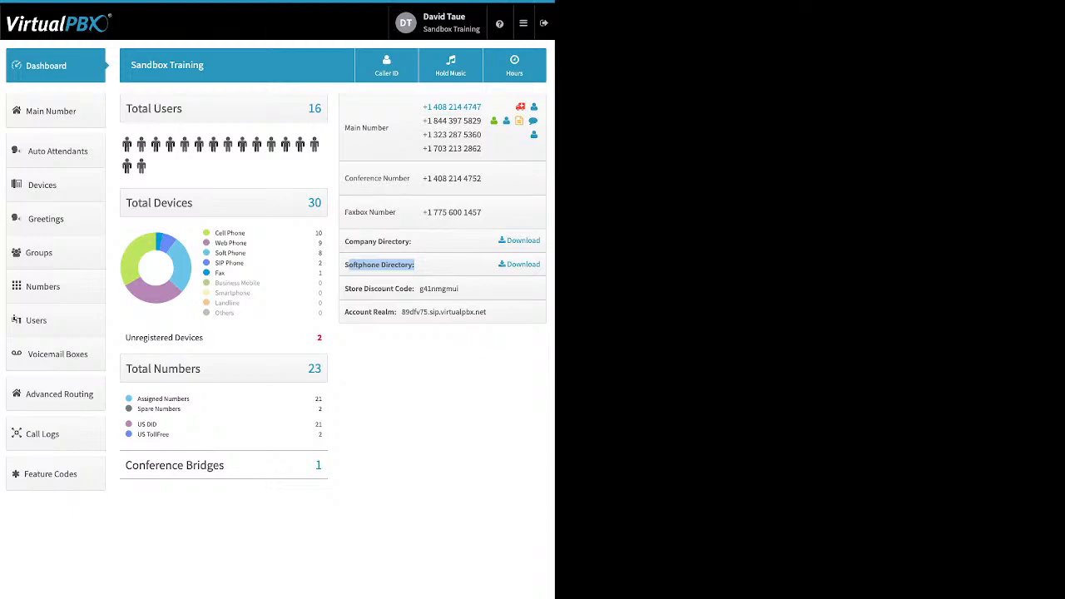
{"action": "left_click", "coordinate": [352, 265]}
{"action": "left_click_drag", "start_coordinate": [461, 288], "coordinate": [414, 288]}
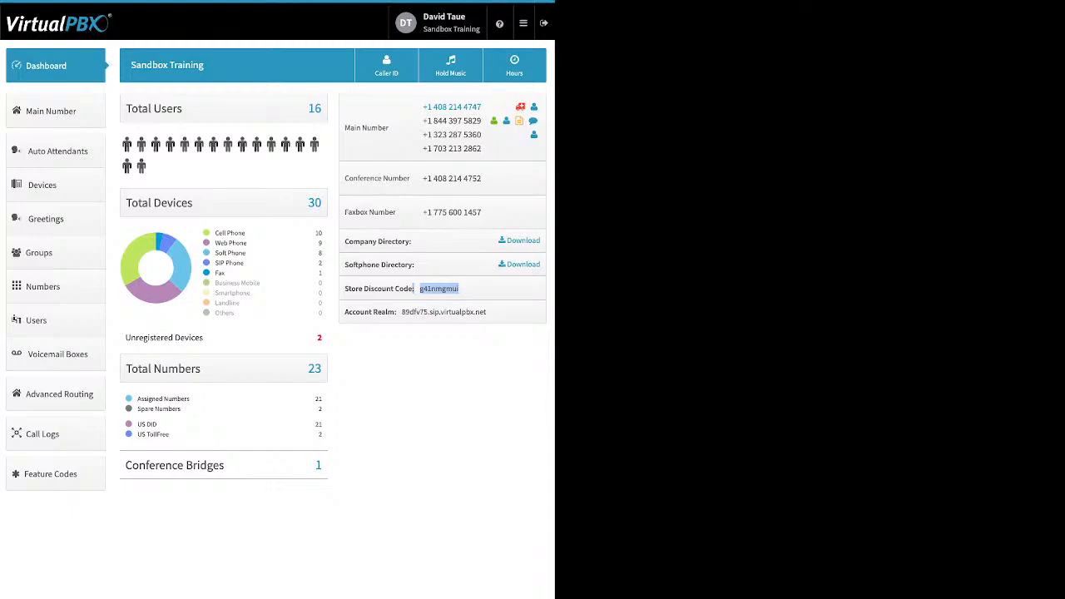
{"action": "left_click", "coordinate": [458, 289]}
{"action": "left_click_drag", "start_coordinate": [487, 312], "coordinate": [402, 312]}
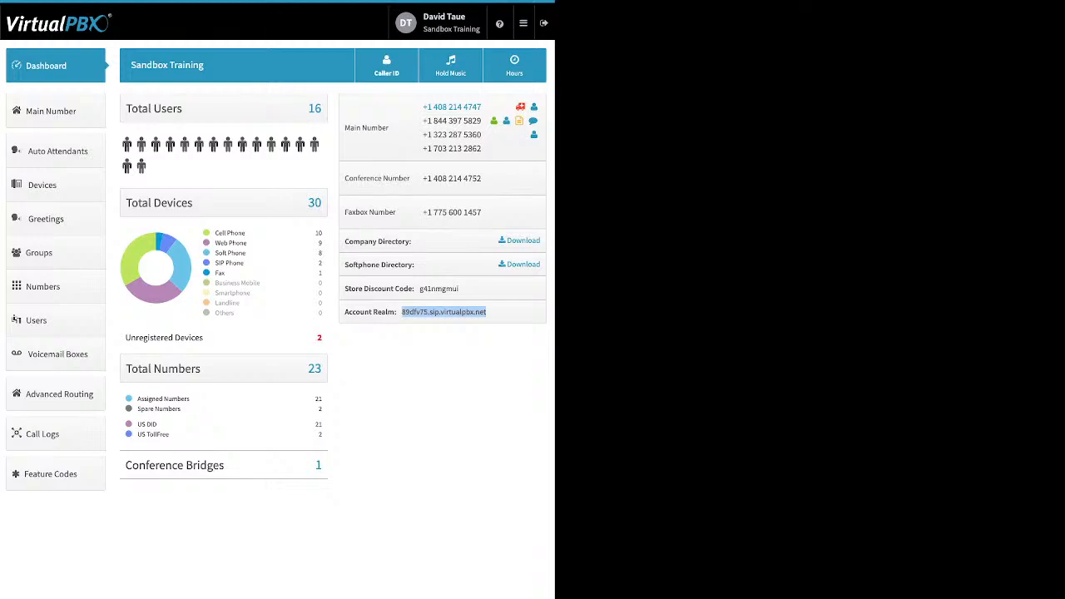
Open the company Caller ID dialog, review its number, name and E911 fields, and close it
{"action": "left_click", "coordinate": [386, 66]}
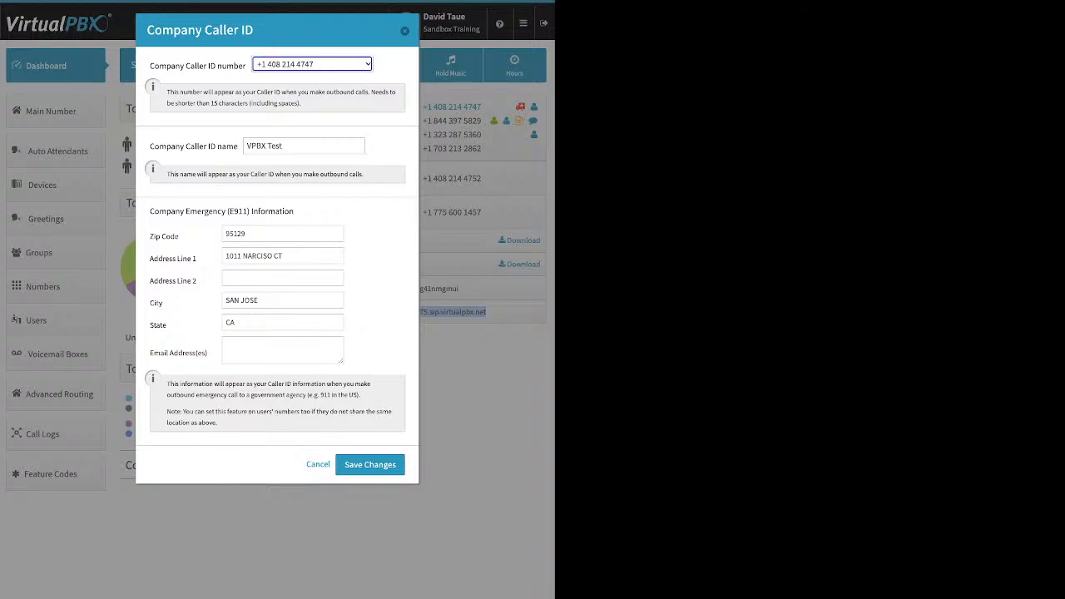
{"action": "left_click_drag", "start_coordinate": [150, 145], "coordinate": [227, 146]}
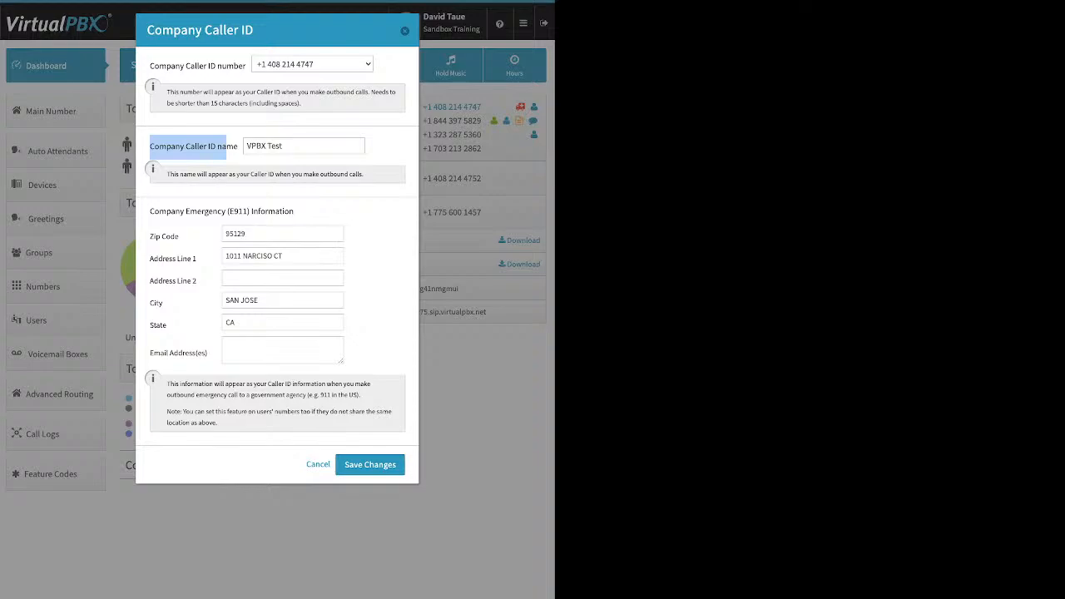
{"action": "left_click", "coordinate": [283, 146]}
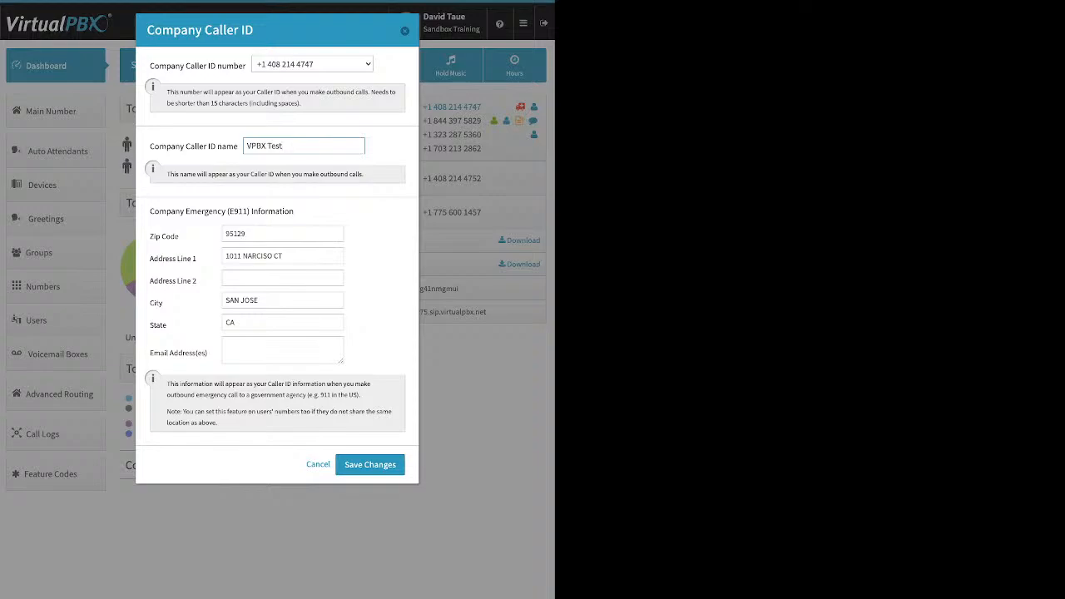
{"action": "left_click_drag", "start_coordinate": [150, 211], "coordinate": [293, 211]}
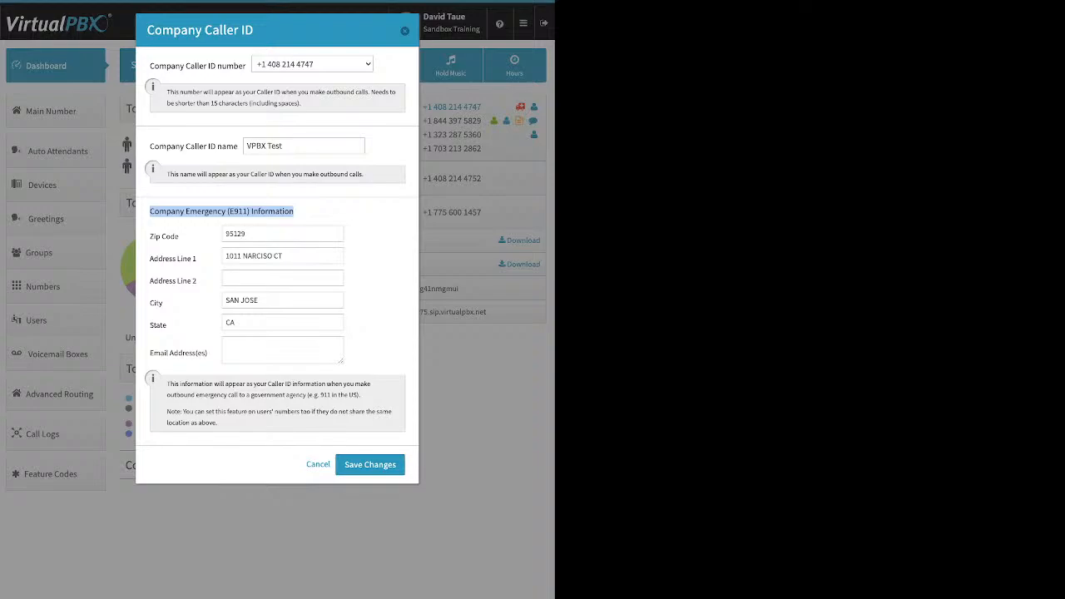
{"action": "left_click_drag", "start_coordinate": [284, 145], "coordinate": [246, 146]}
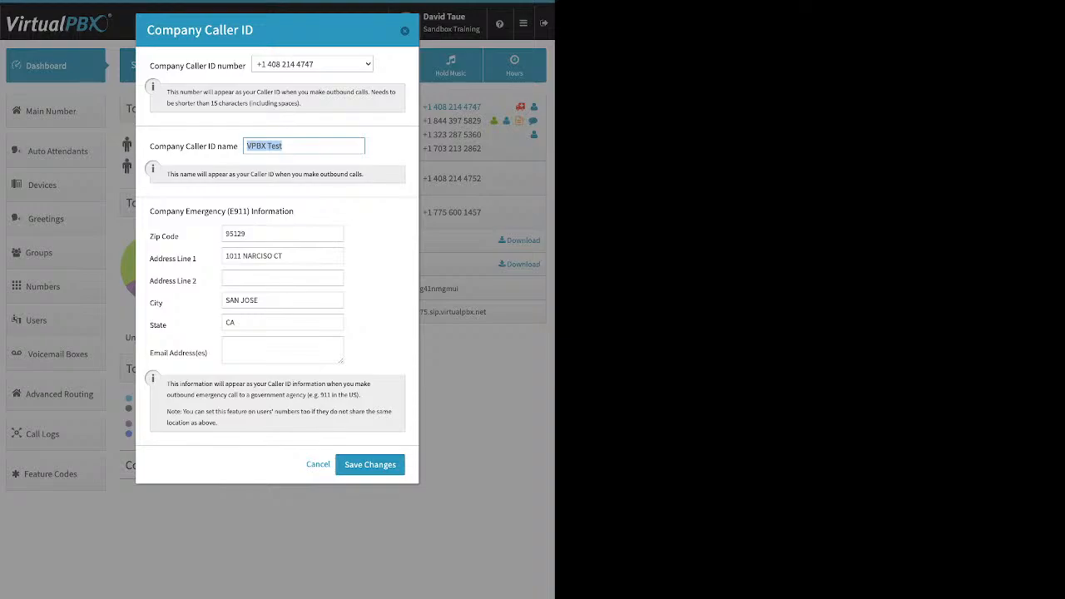
{"action": "key", "text": "Escape"}
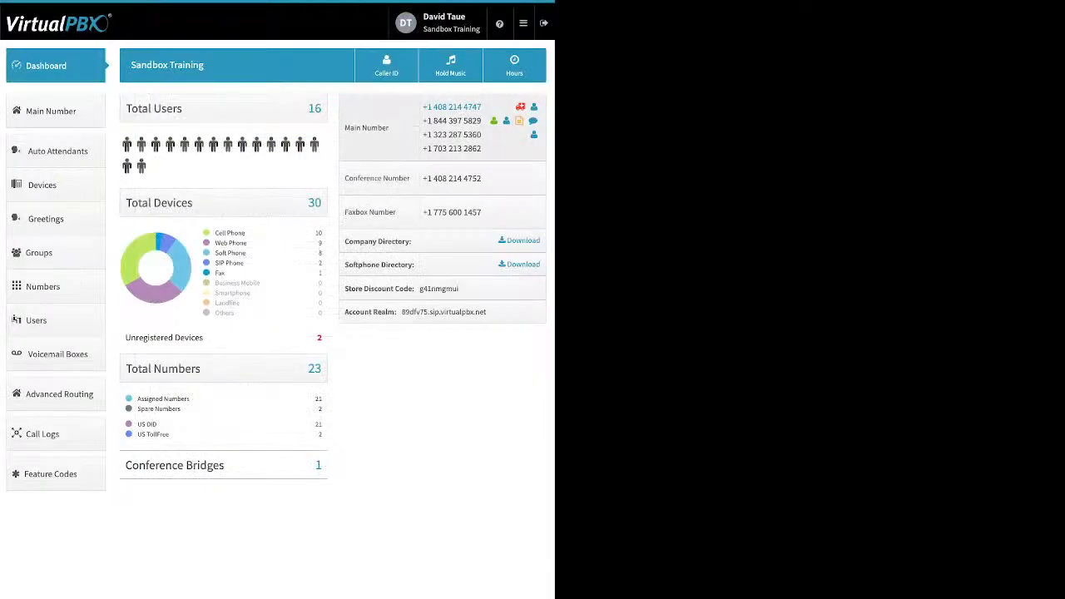
Open the Music-On-Hold dialog and its upload option, then close it without saving
{"action": "left_click", "coordinate": [450, 66]}
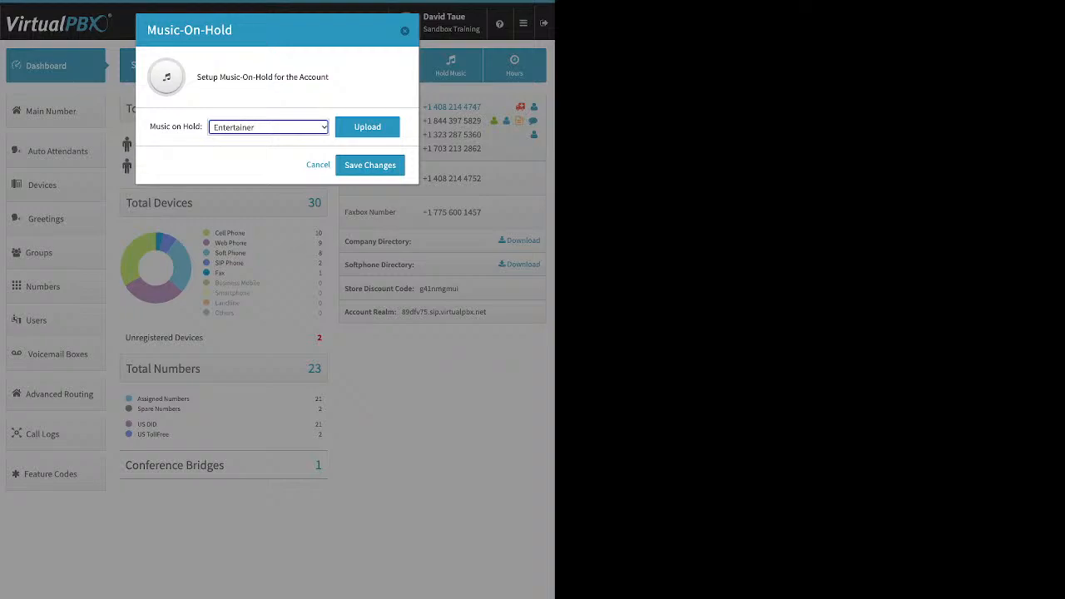
{"action": "left_click", "coordinate": [367, 127]}
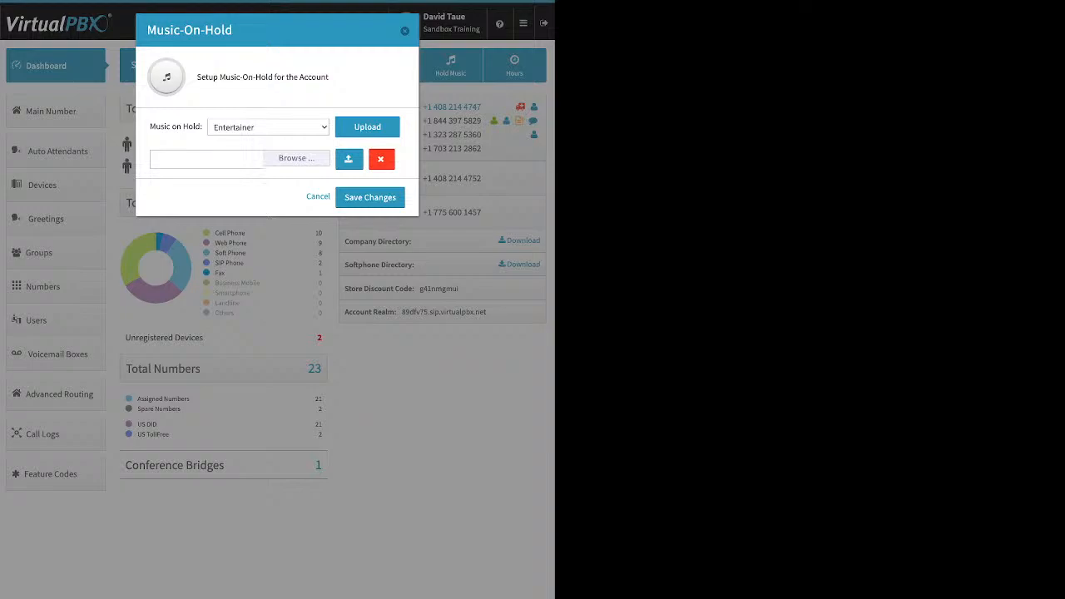
{"action": "key", "text": "Escape"}
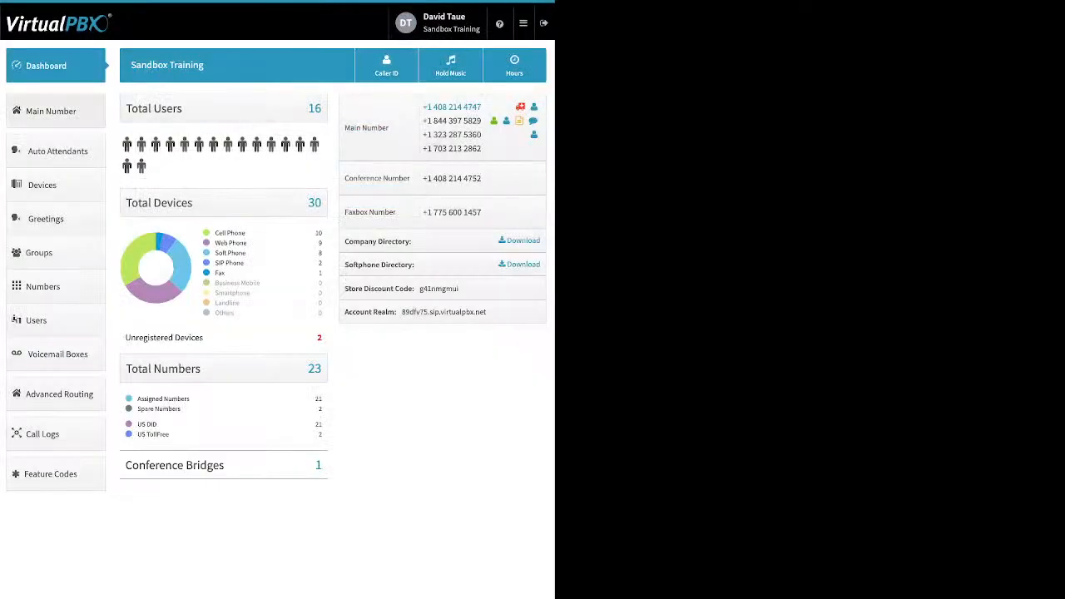
Expand the main company numbers and view the spare numbers list without adding any
{"action": "left_click", "coordinate": [55, 110]}
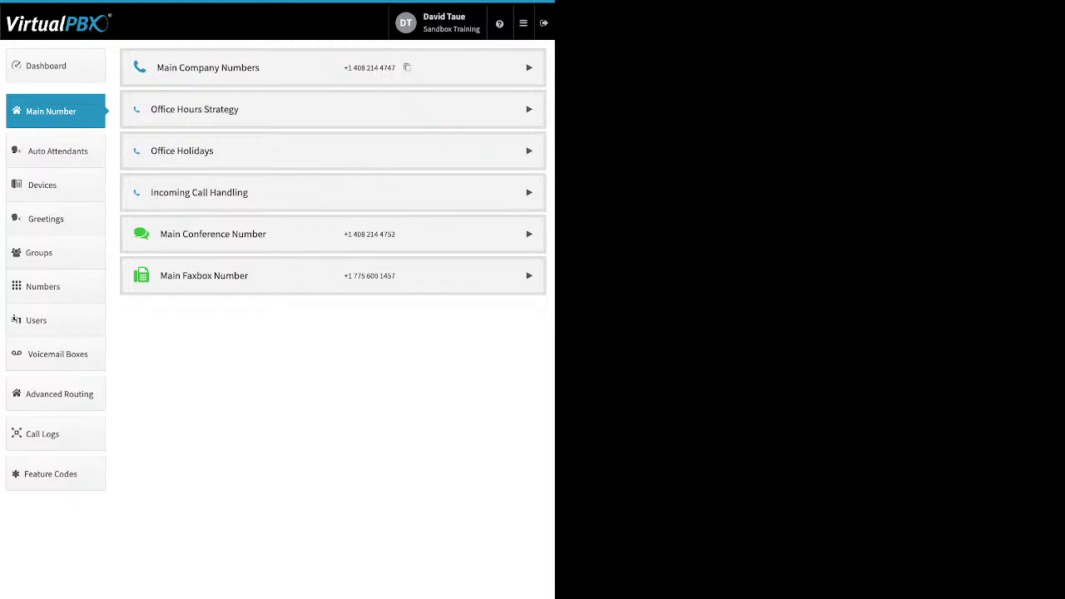
{"action": "left_click", "coordinate": [529, 67]}
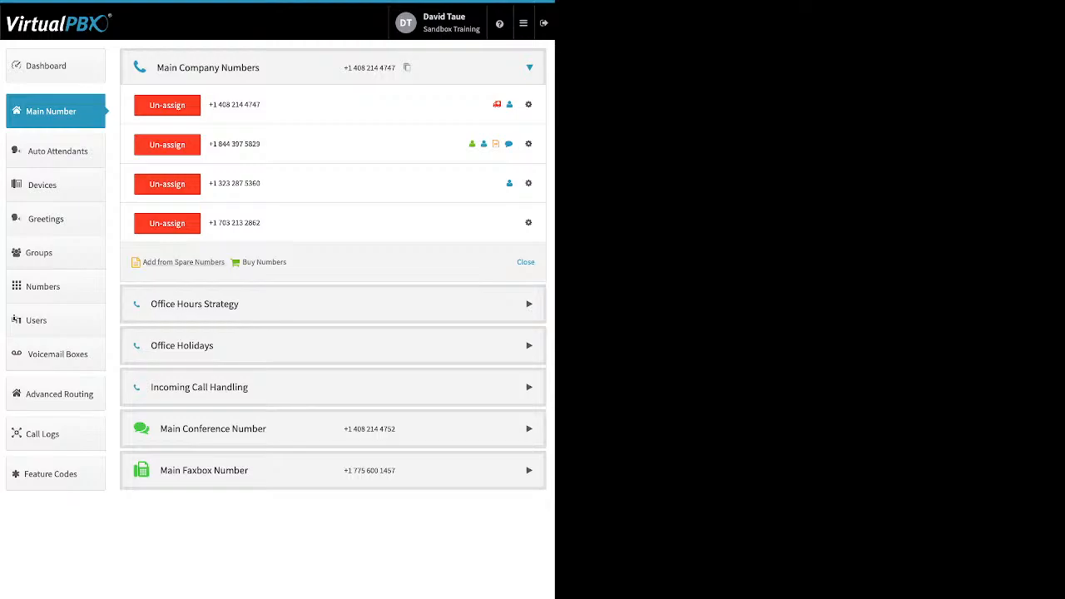
{"action": "left_click", "coordinate": [183, 262]}
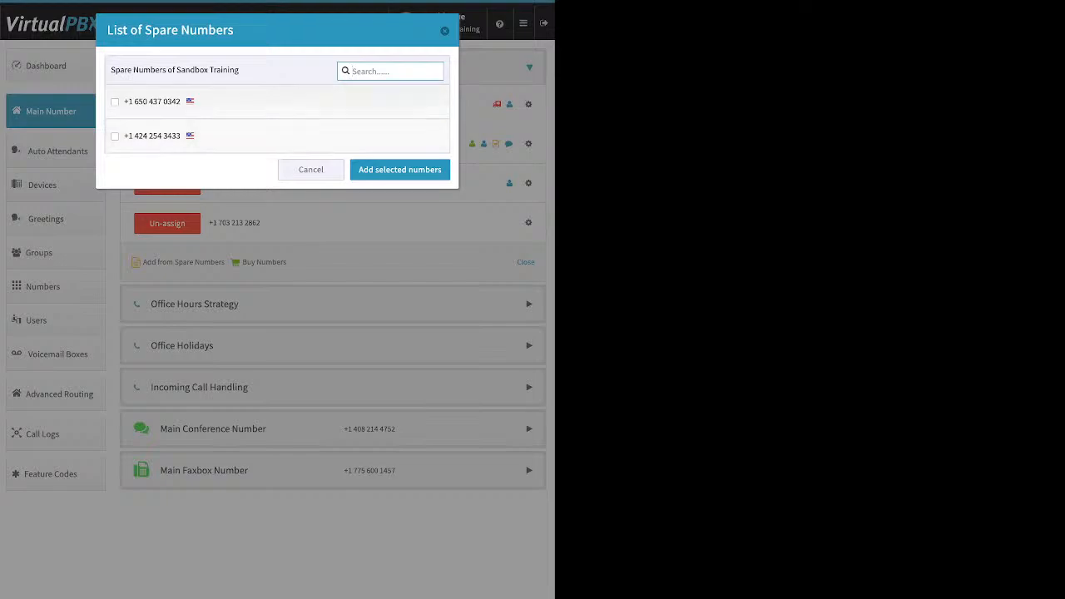
{"action": "left_click", "coordinate": [310, 170]}
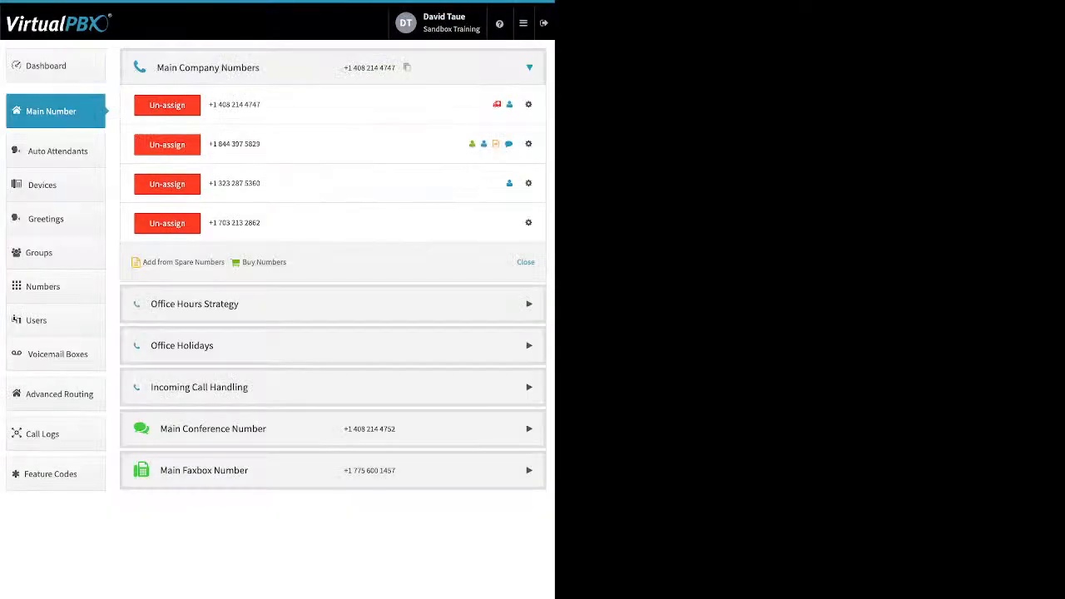
{"action": "left_click", "coordinate": [263, 262]}
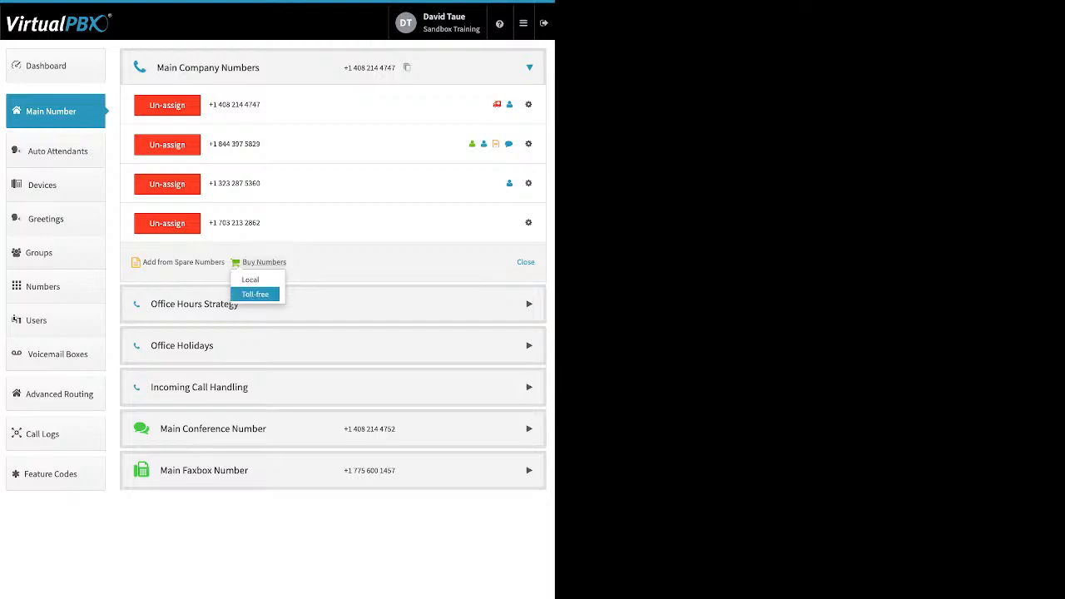
{"action": "left_click", "coordinate": [256, 294]}
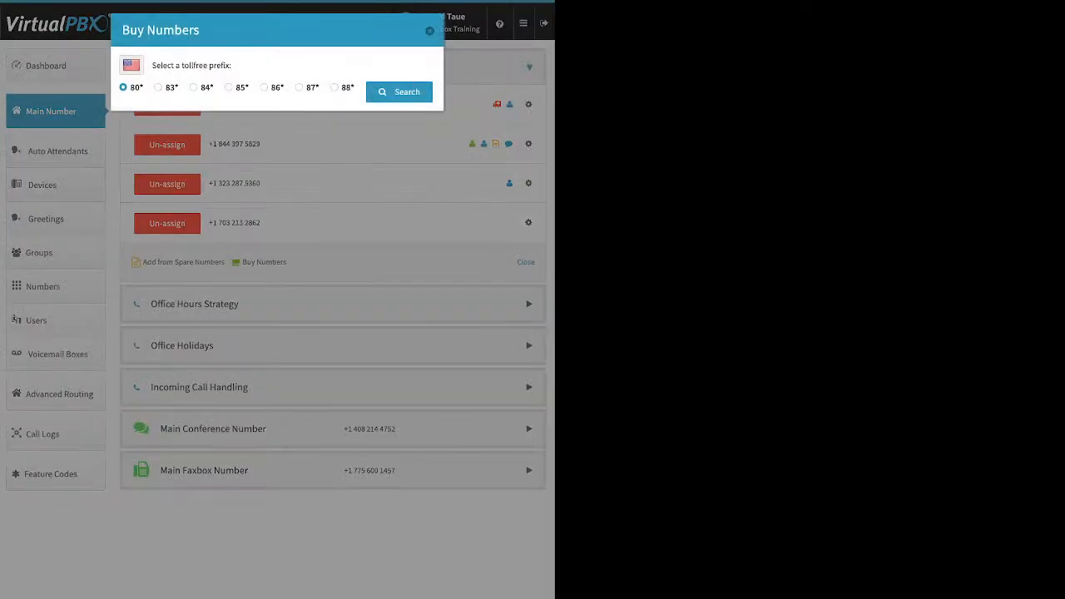
{"action": "left_click", "coordinate": [229, 87]}
{"action": "left_click", "coordinate": [399, 92]}
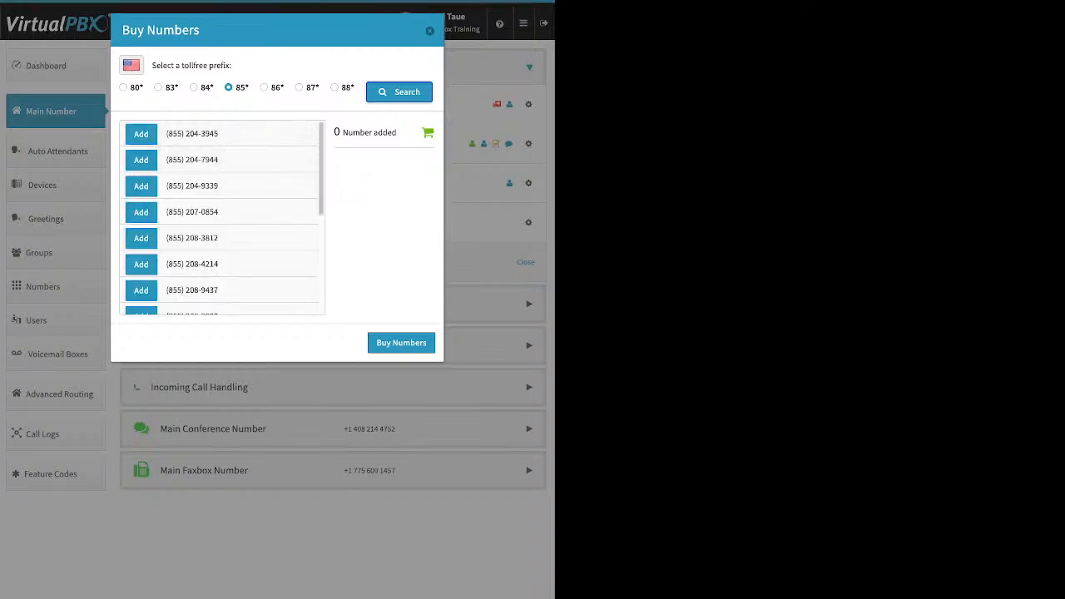
{"action": "left_click", "coordinate": [140, 159]}
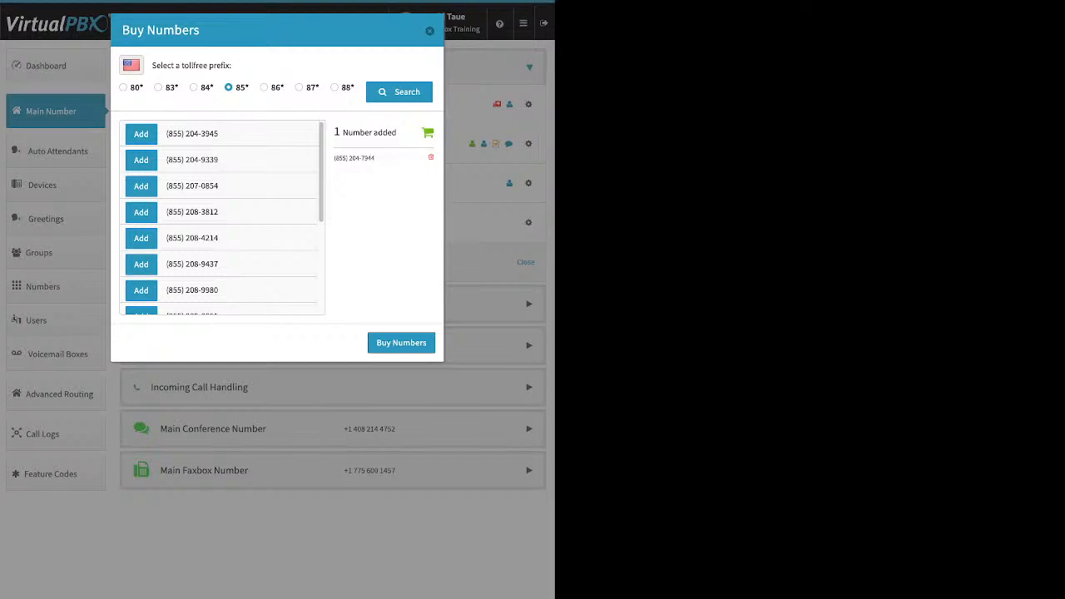
{"action": "left_click", "coordinate": [401, 343]}
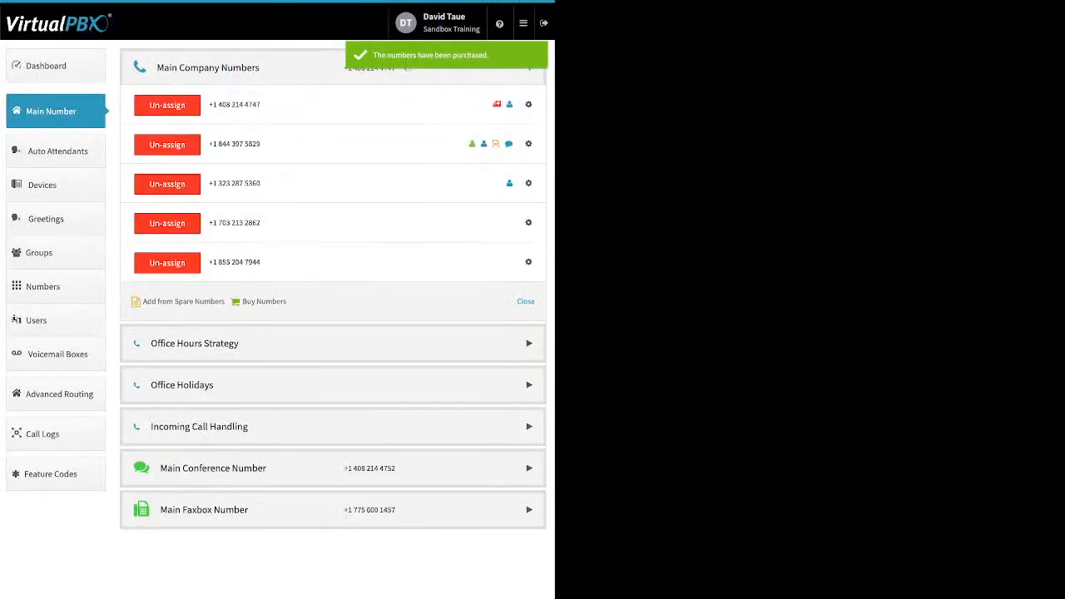
Search for local numbers to buy in the United States with area code 310
{"action": "left_click", "coordinate": [264, 302]}
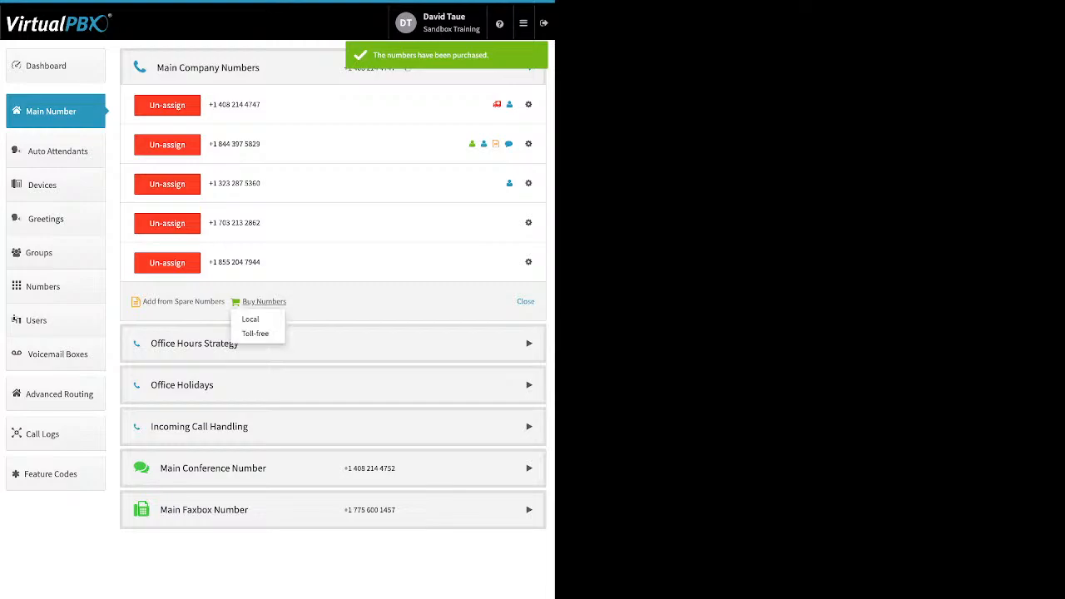
{"action": "left_click", "coordinate": [252, 319]}
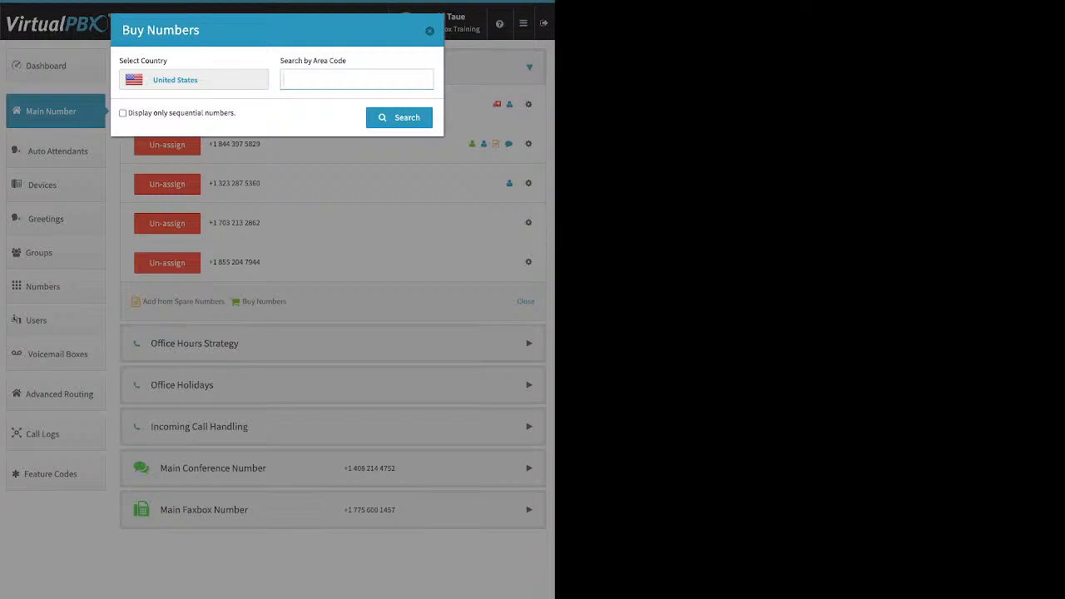
{"action": "type", "text": "310"}
{"action": "key", "text": "Return"}
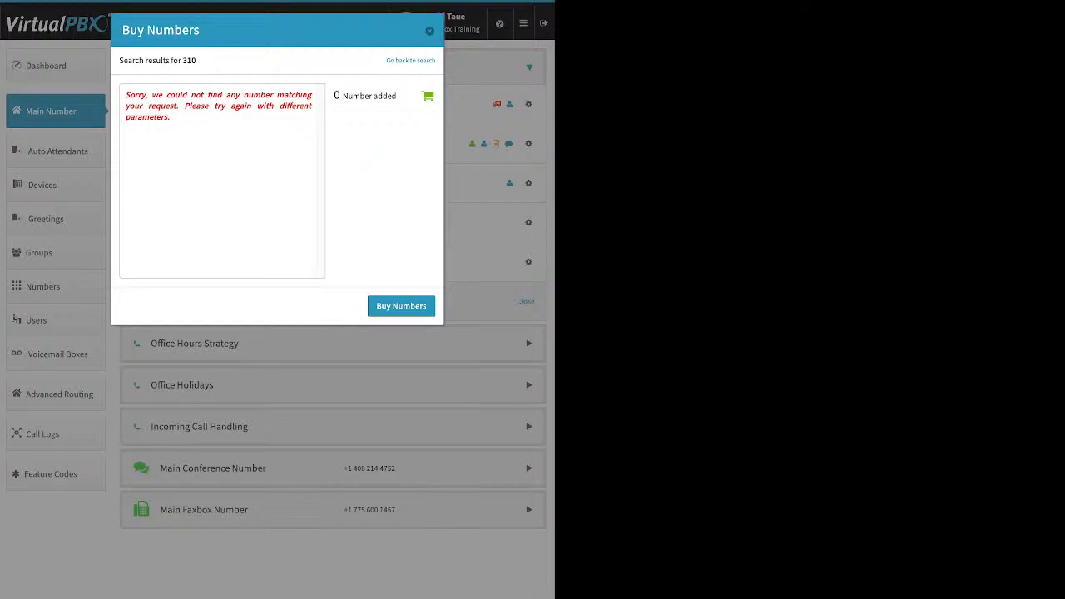
{"action": "left_click", "coordinate": [410, 61]}
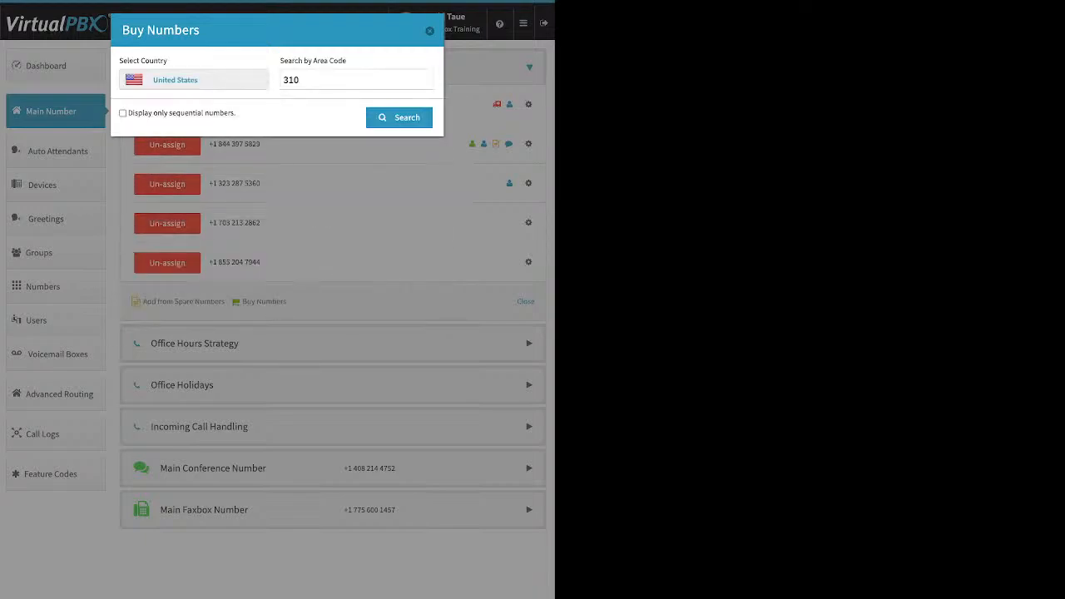
{"action": "left_click", "coordinate": [332, 80]}
{"action": "key", "text": "BackSpace"}
{"action": "key", "text": "BackSpace"}
{"action": "key", "text": "BackSpace"}
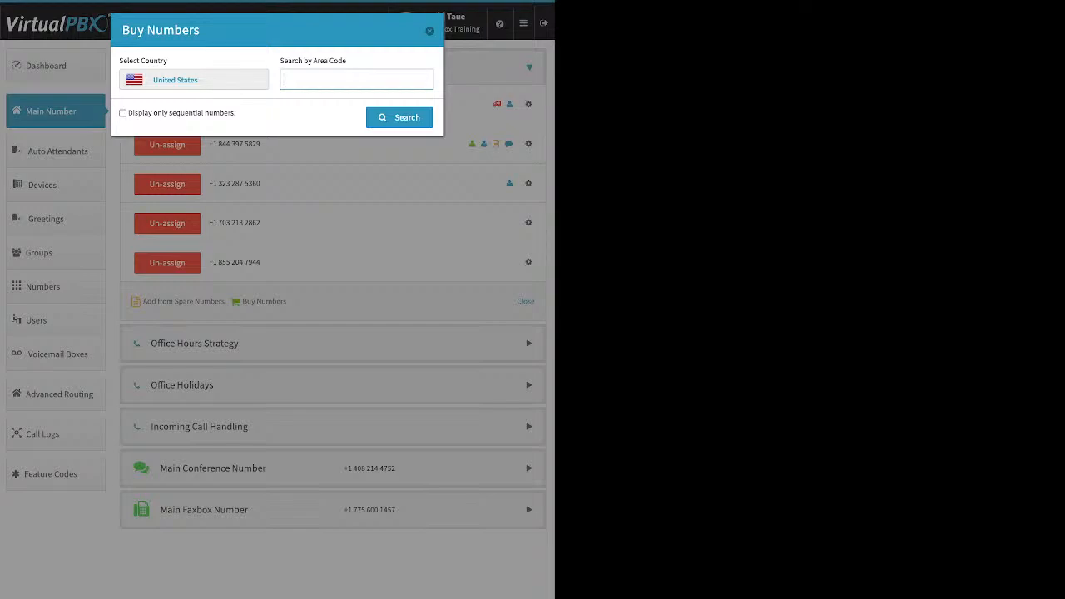
{"action": "type", "text": "323"}
{"action": "key", "text": "Return"}
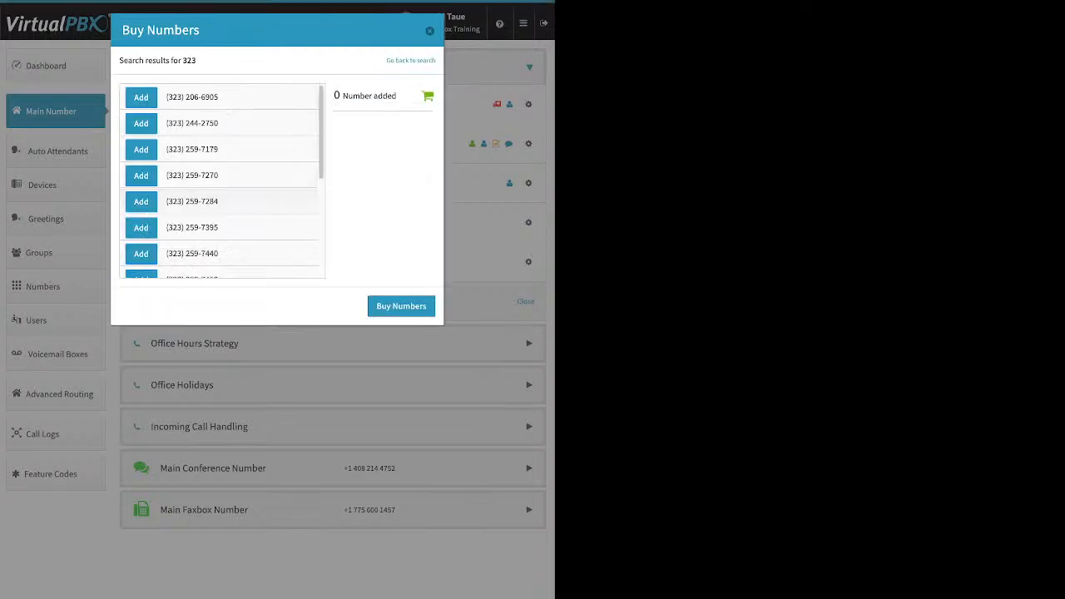
{"action": "left_click", "coordinate": [141, 123]}
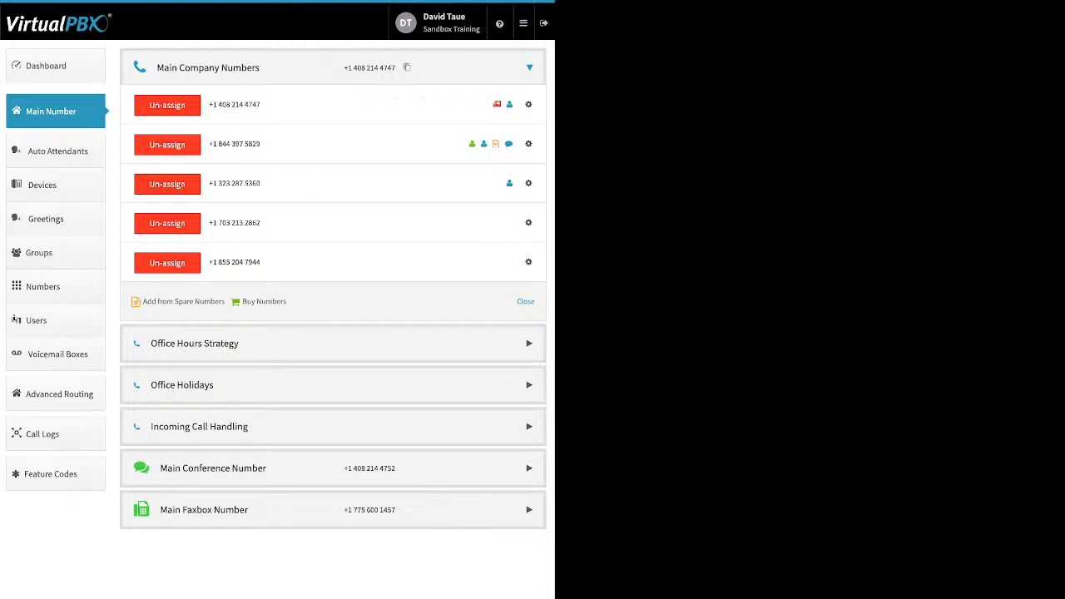
{"action": "left_click", "coordinate": [167, 223]}
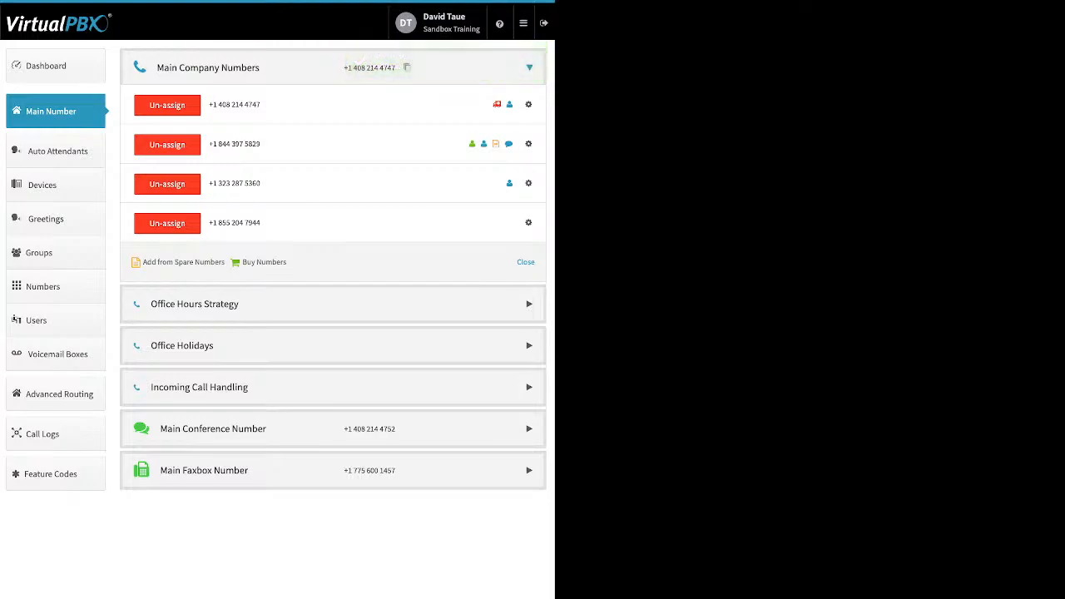
{"action": "left_click", "coordinate": [528, 223]}
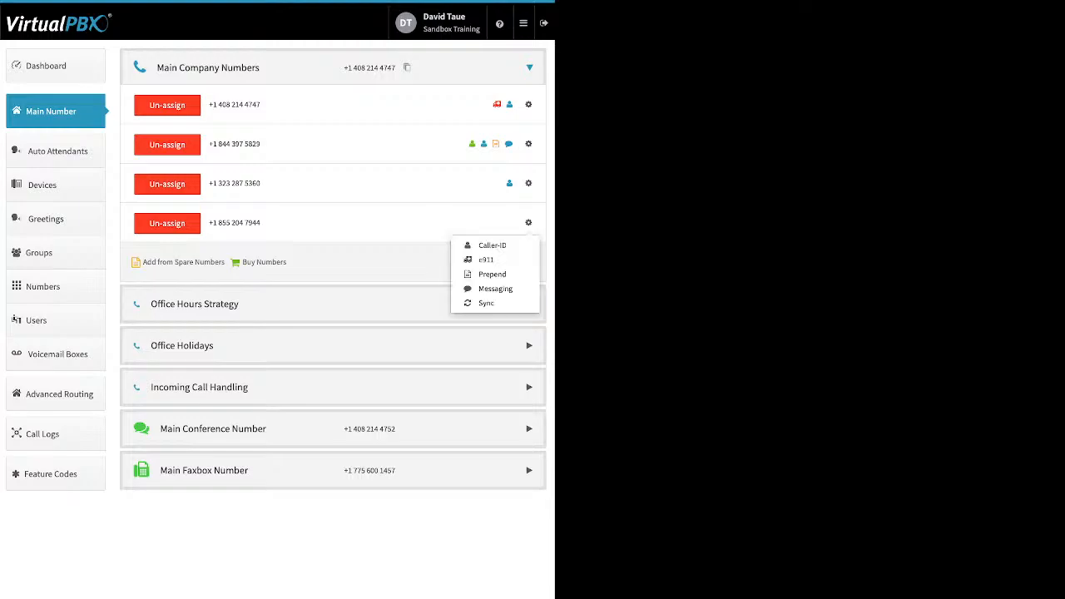
{"action": "left_click", "coordinate": [492, 245]}
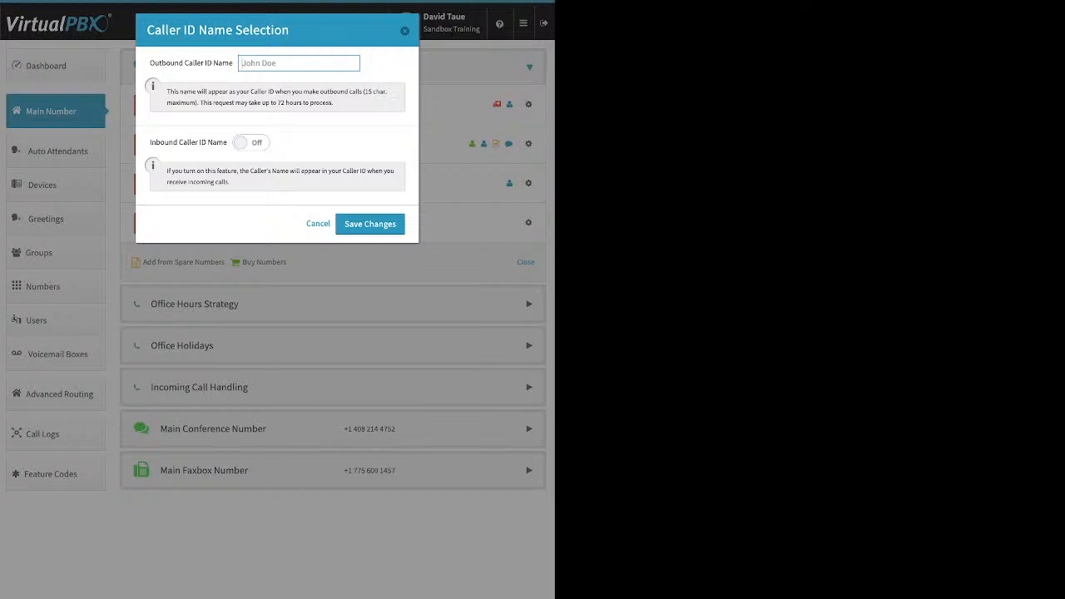
{"action": "left_click", "coordinate": [251, 142]}
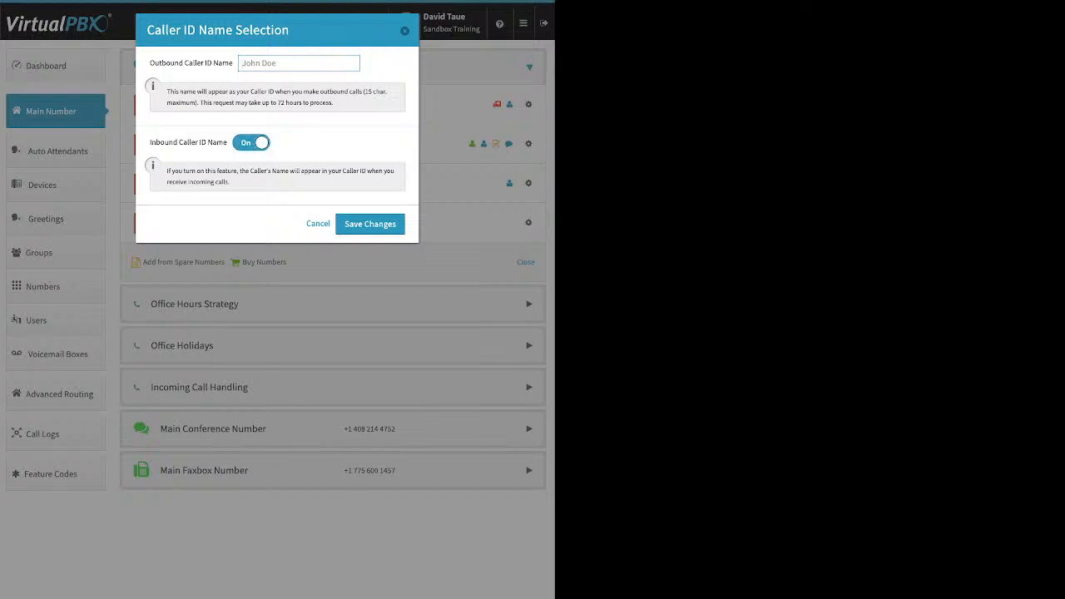
{"action": "left_click", "coordinate": [317, 224]}
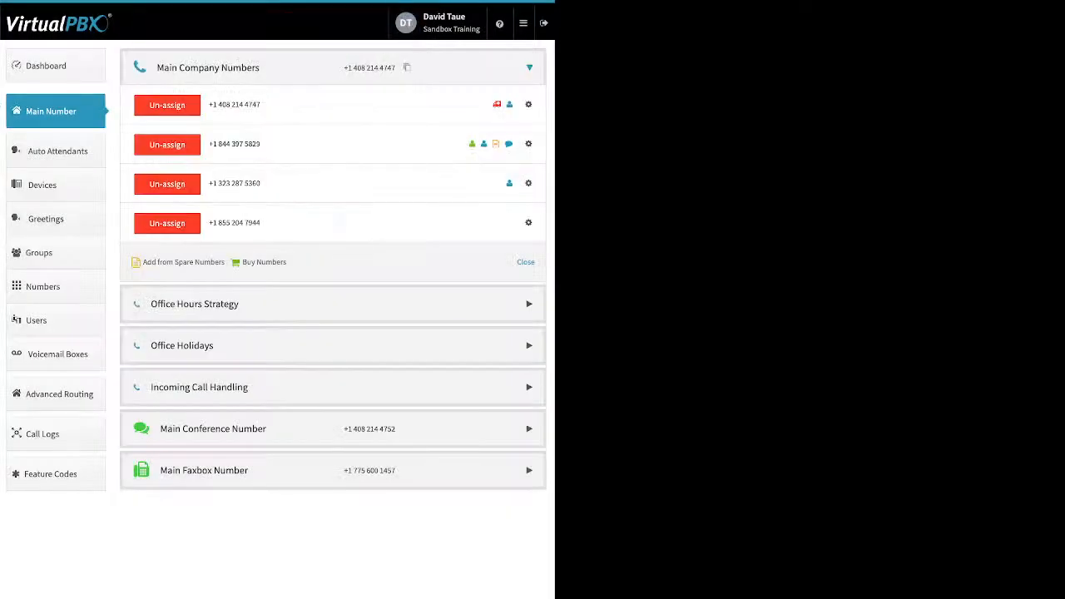
{"action": "left_click", "coordinate": [528, 222]}
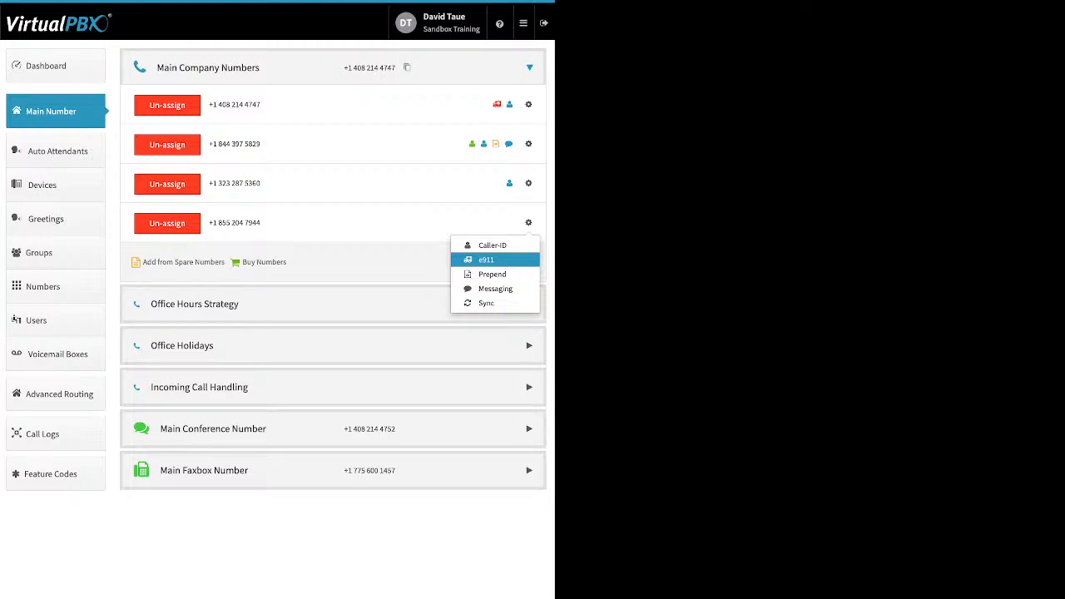
{"action": "left_click", "coordinate": [486, 259]}
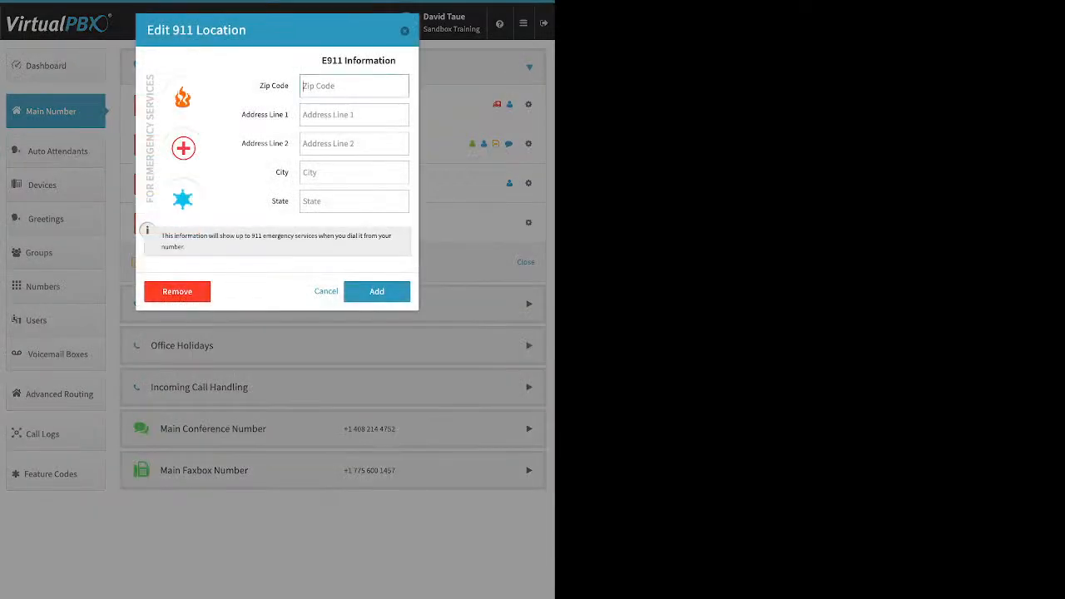
{"action": "key", "text": "Escape"}
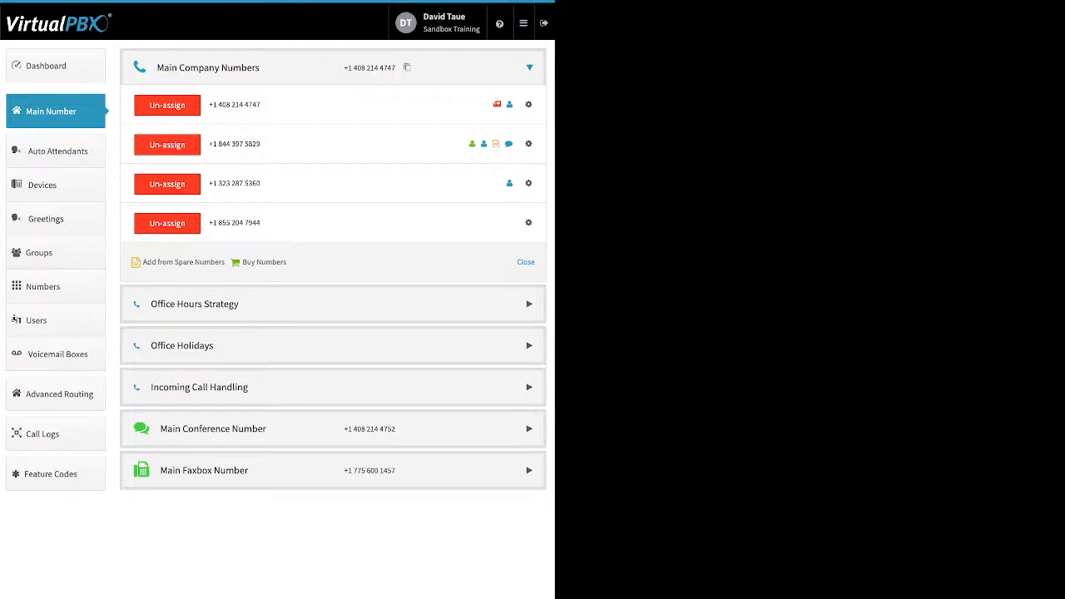
{"action": "left_click", "coordinate": [528, 222]}
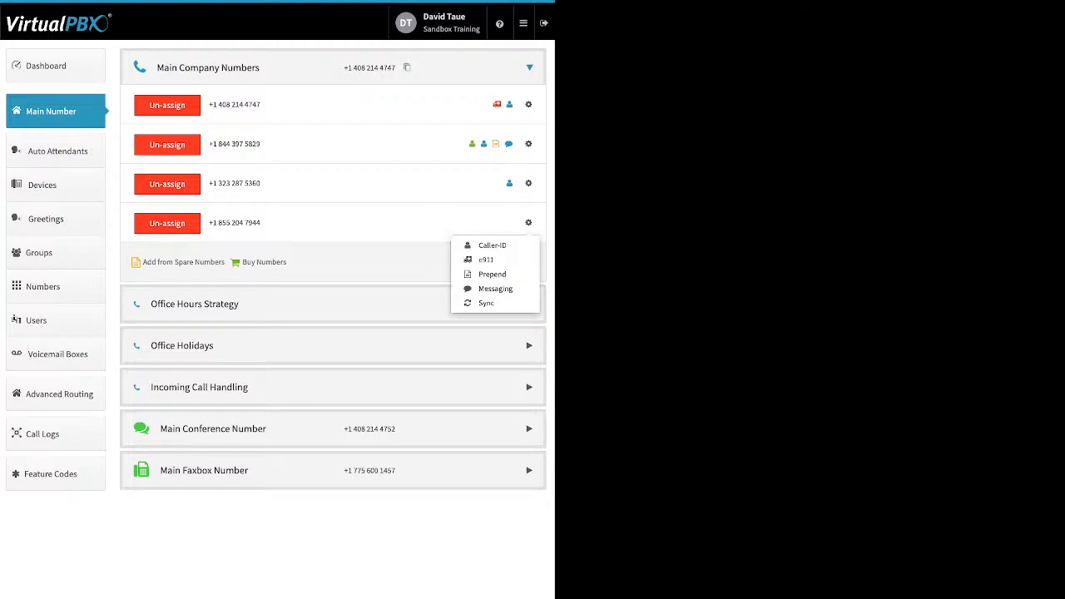
{"action": "left_click", "coordinate": [492, 273]}
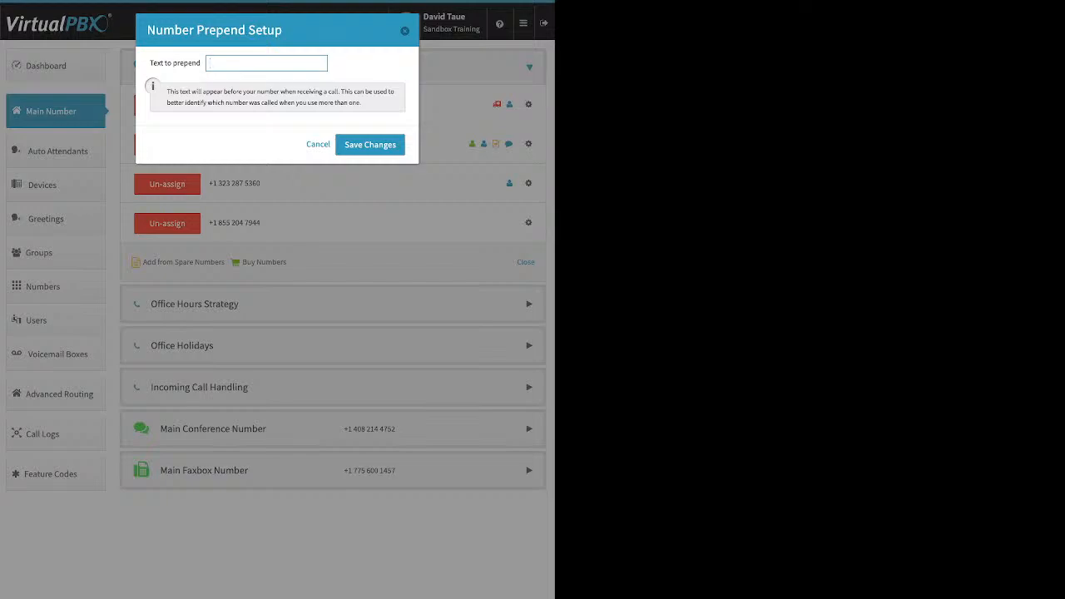
{"action": "left_click", "coordinate": [404, 31]}
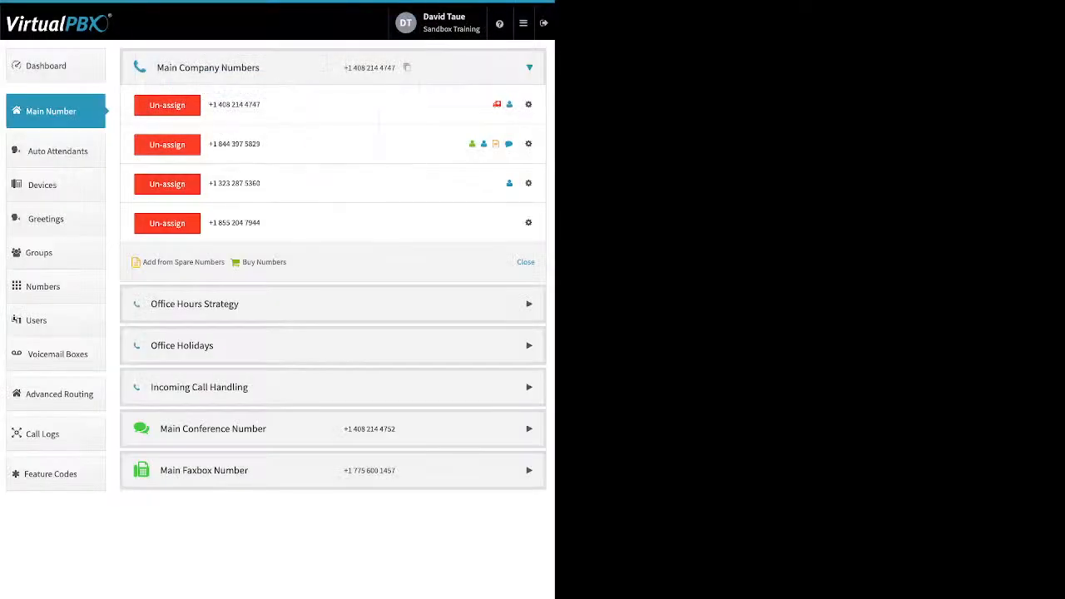
Collapse the company numbers, expand Office Hours Strategy, and enable Saturday in the custom hours
{"action": "left_click", "coordinate": [529, 67]}
{"action": "left_click", "coordinate": [529, 109]}
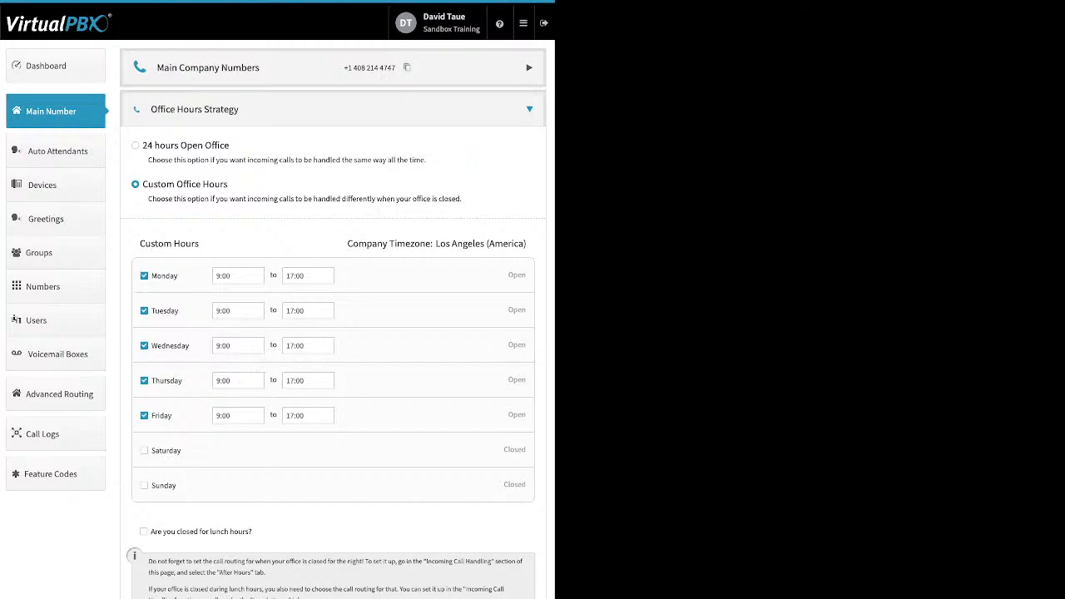
{"action": "left_click_drag", "start_coordinate": [142, 145], "coordinate": [230, 146]}
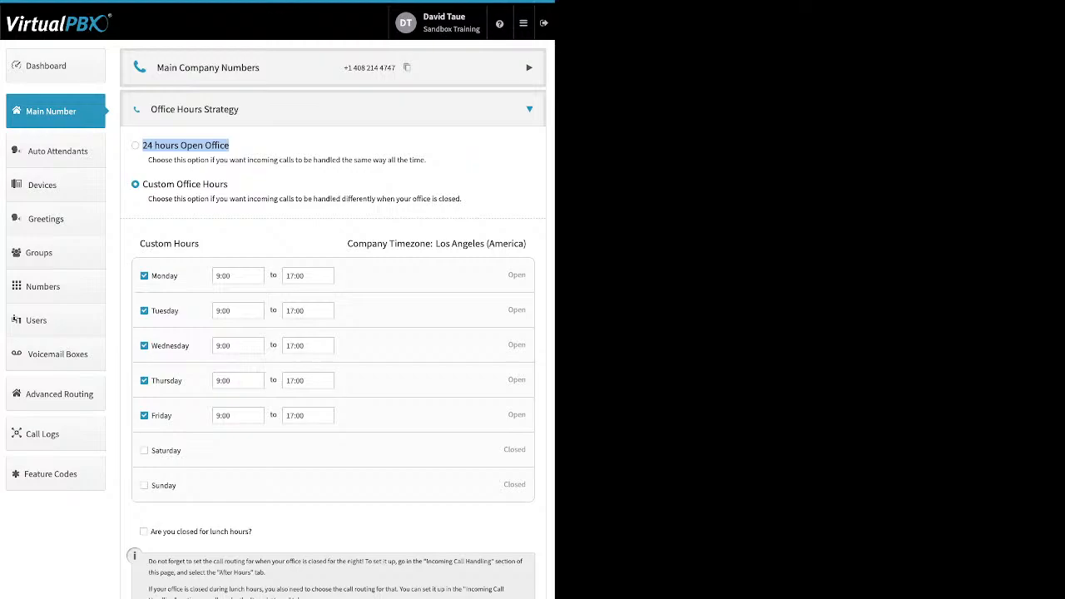
{"action": "left_click", "coordinate": [144, 450]}
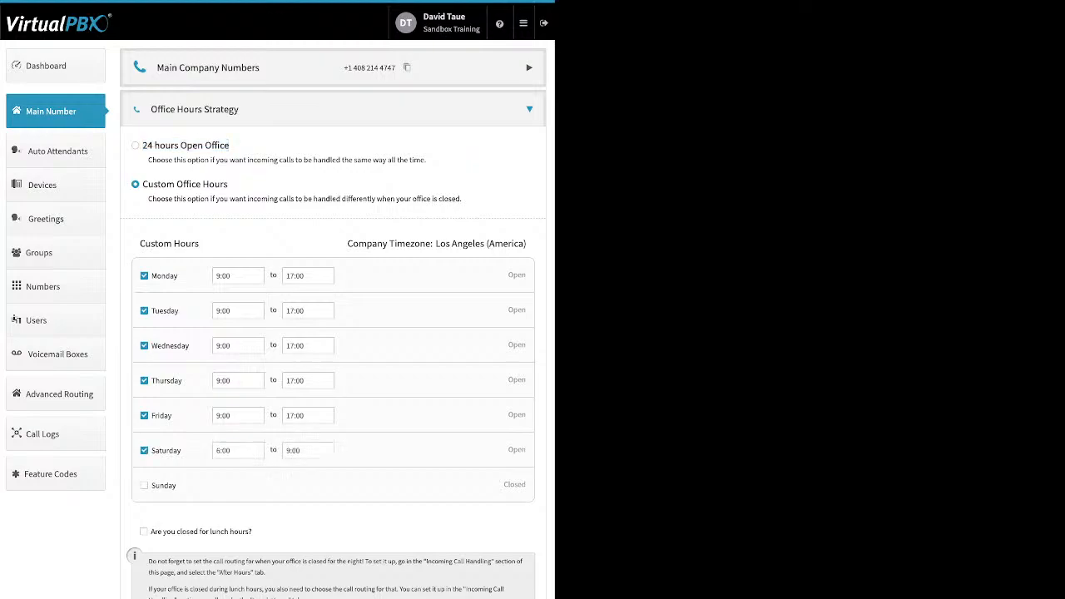
Browse Monday's opening-time choices and toggle the lunch-hours closure on and off again
{"action": "left_click", "coordinate": [238, 275]}
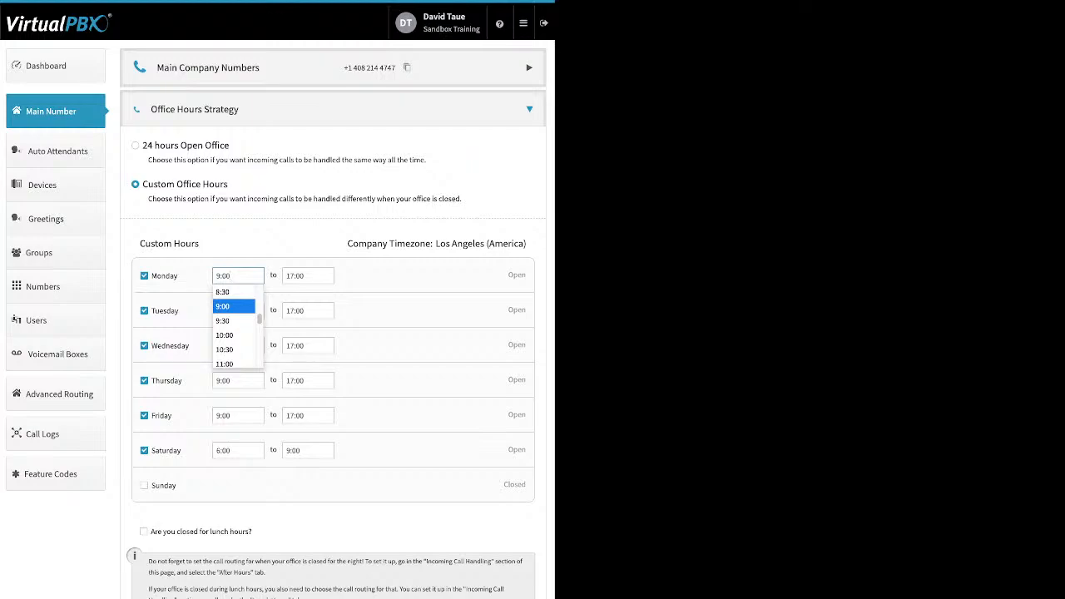
{"action": "key", "text": "Escape"}
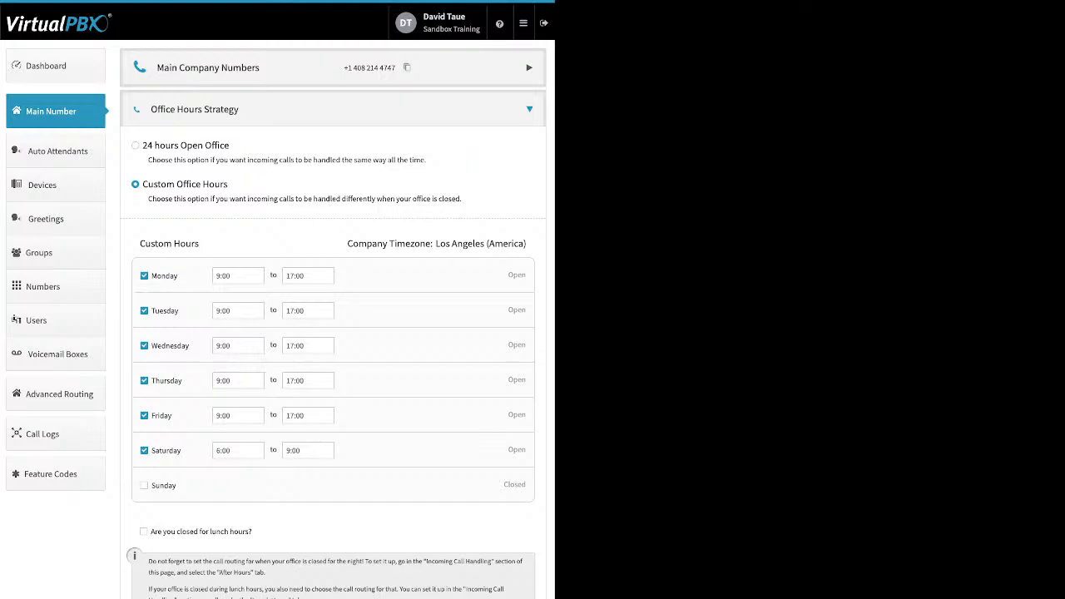
{"action": "left_click_drag", "start_coordinate": [252, 531], "coordinate": [149, 531]}
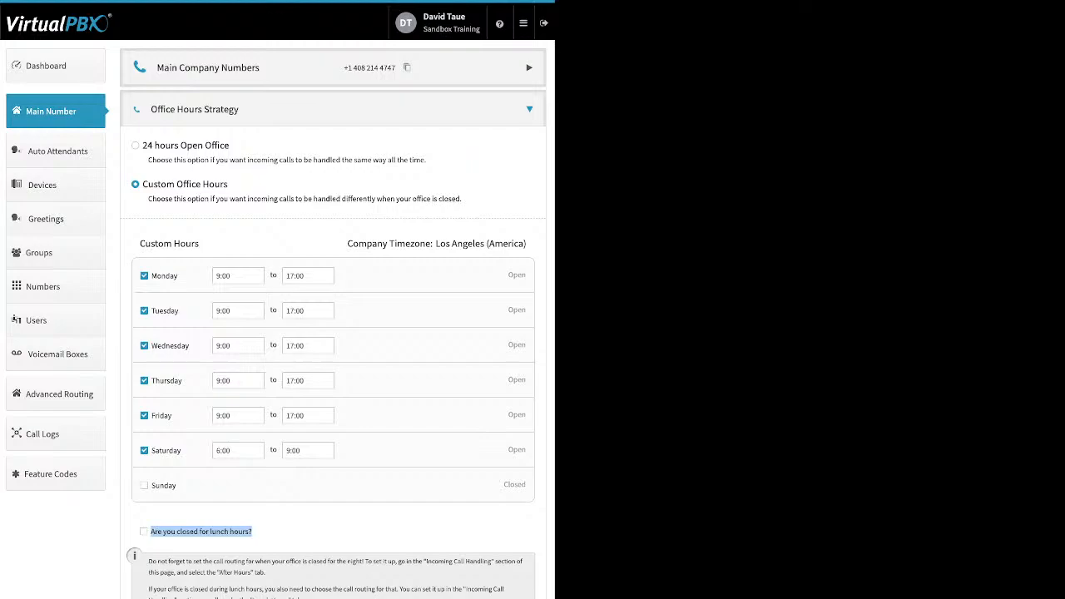
{"action": "left_click", "coordinate": [144, 532]}
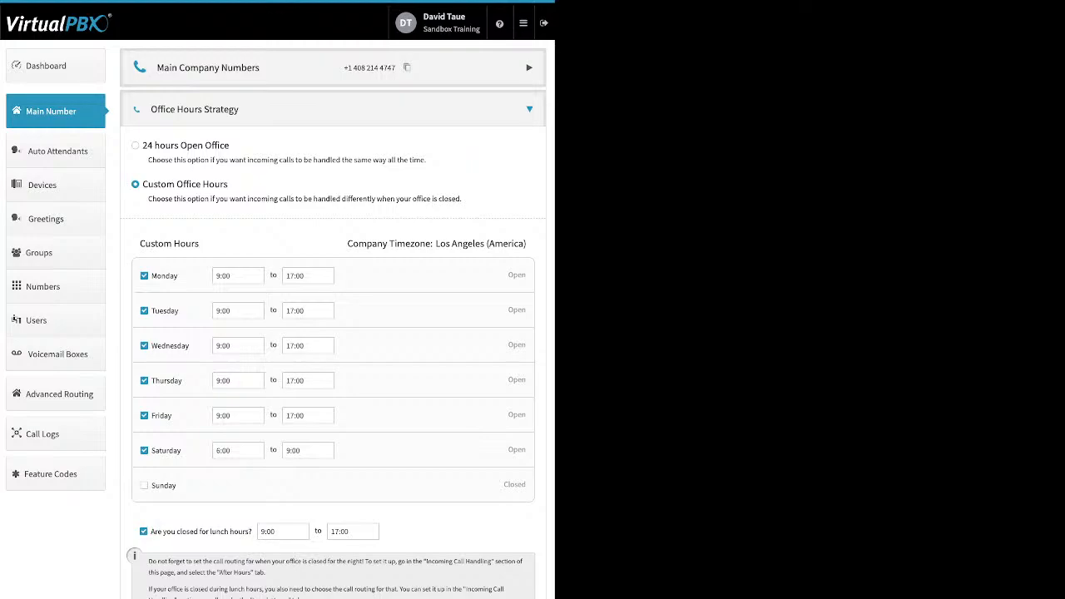
{"action": "left_click", "coordinate": [144, 532]}
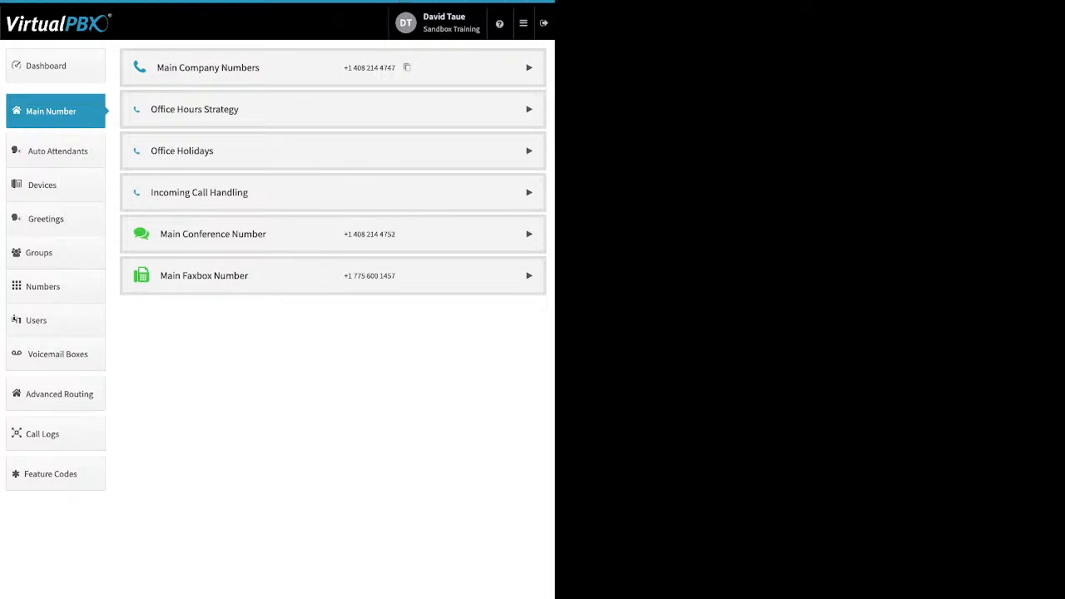
Expand Office Holidays and review the holiday closure option and the Add Holiday choices
{"action": "left_click", "coordinate": [529, 151]}
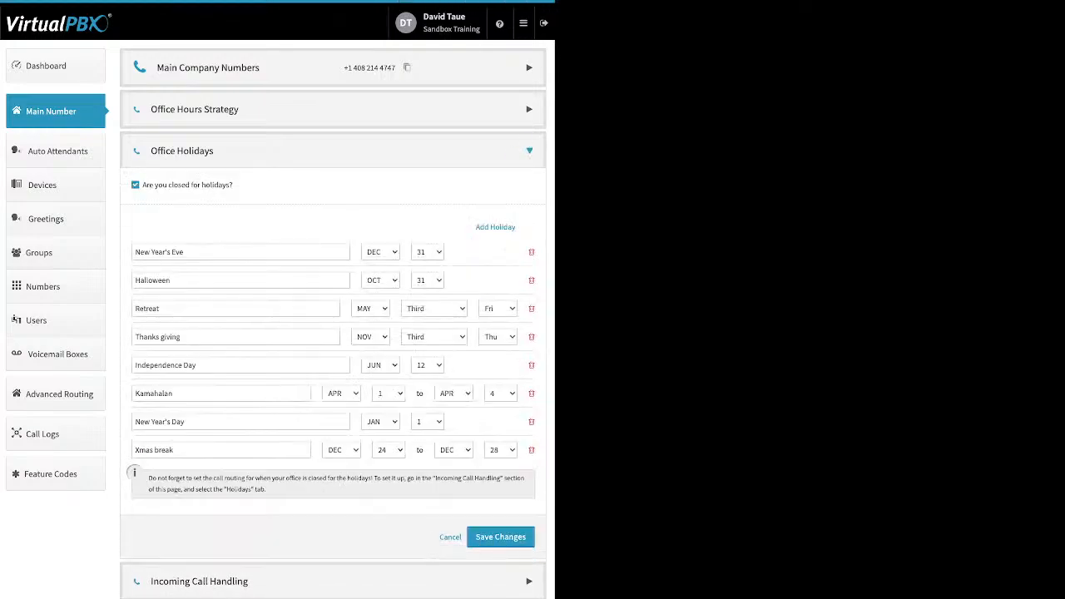
{"action": "left_click_drag", "start_coordinate": [234, 185], "coordinate": [146, 184]}
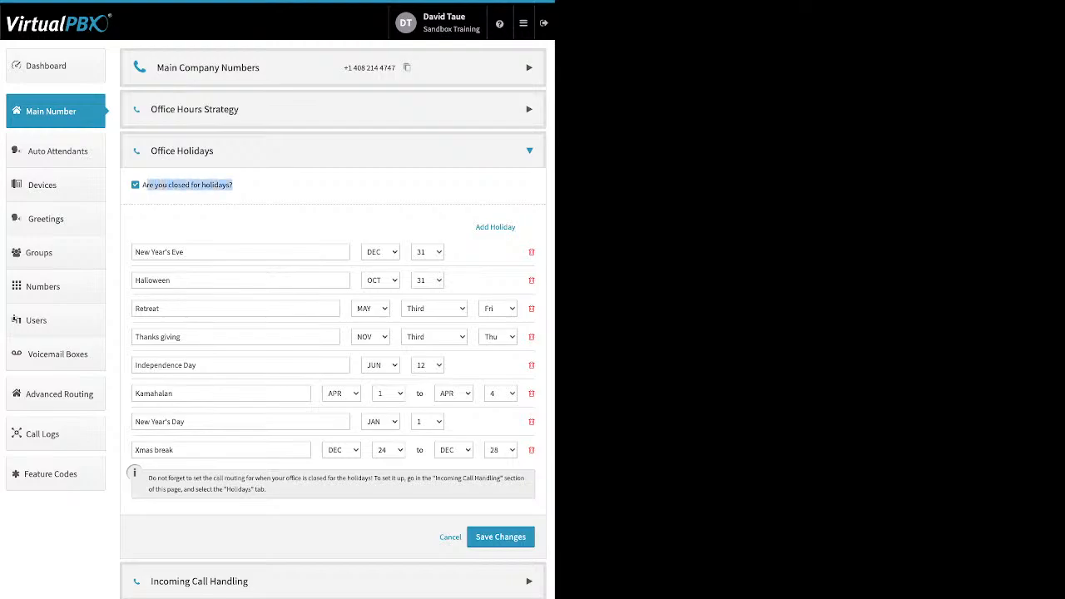
{"action": "left_click", "coordinate": [147, 188]}
{"action": "left_click_drag", "start_coordinate": [229, 185], "coordinate": [178, 184]}
{"action": "left_click", "coordinate": [495, 227]}
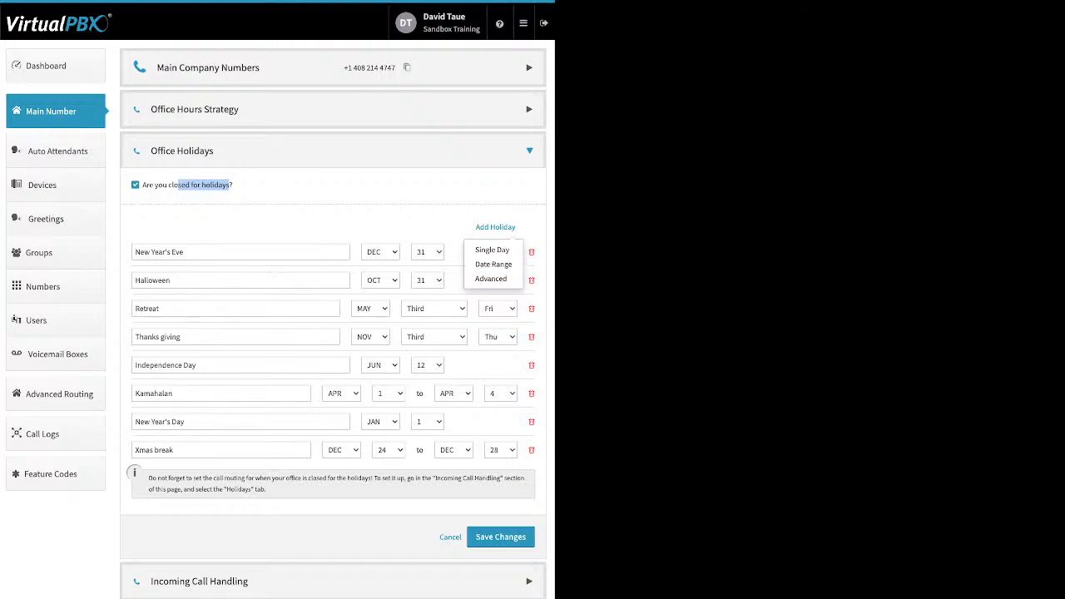
{"action": "left_click", "coordinate": [399, 225]}
Review the listed holiday names and save the Office Holidays changes
{"action": "double_click", "coordinate": [152, 280]}
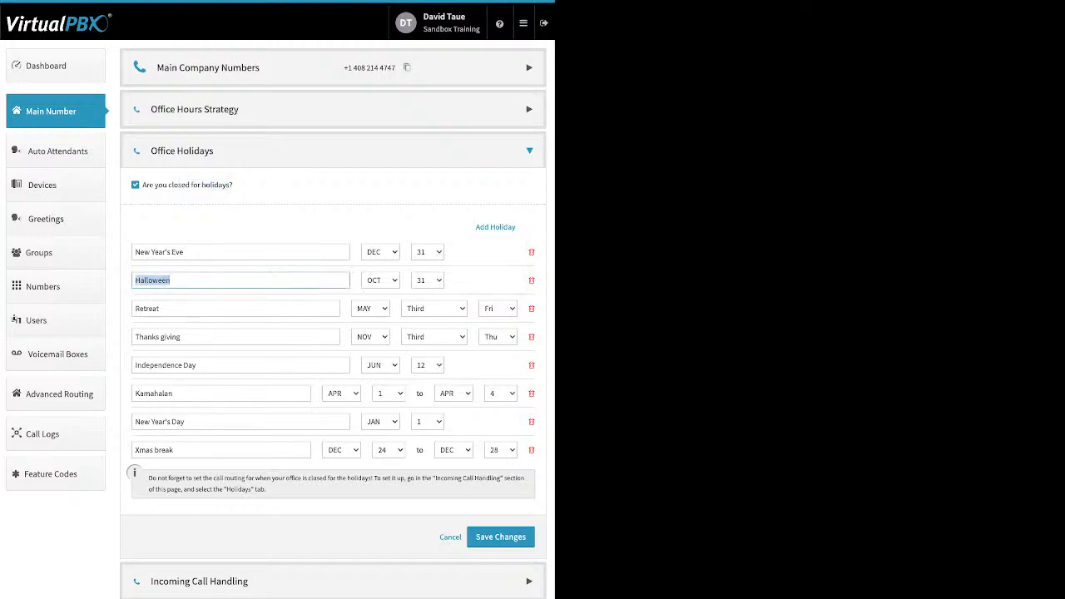
{"action": "double_click", "coordinate": [159, 252]}
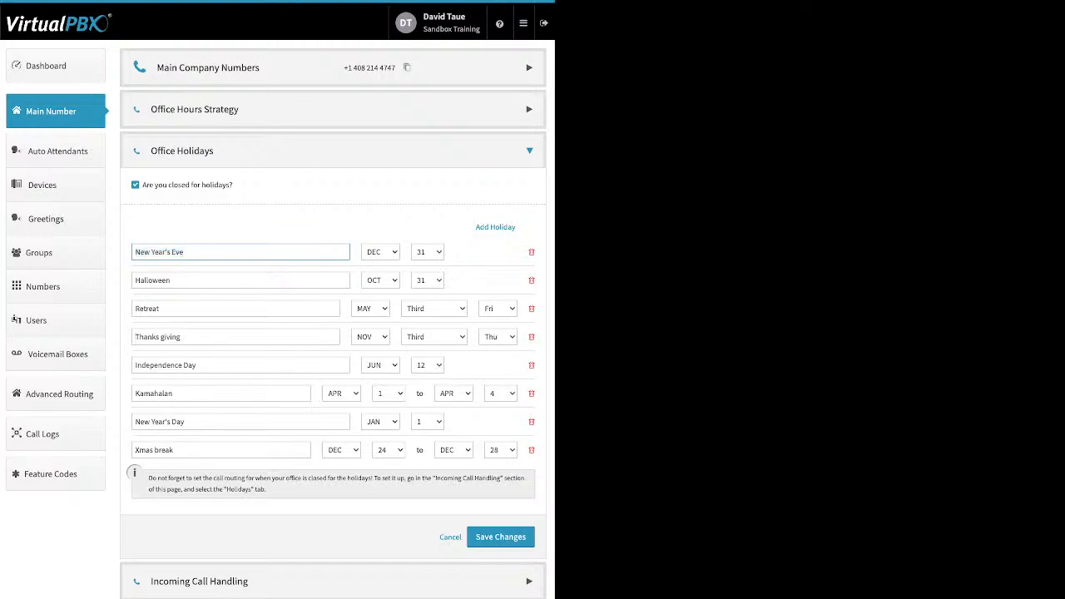
{"action": "triple_click", "coordinate": [157, 337]}
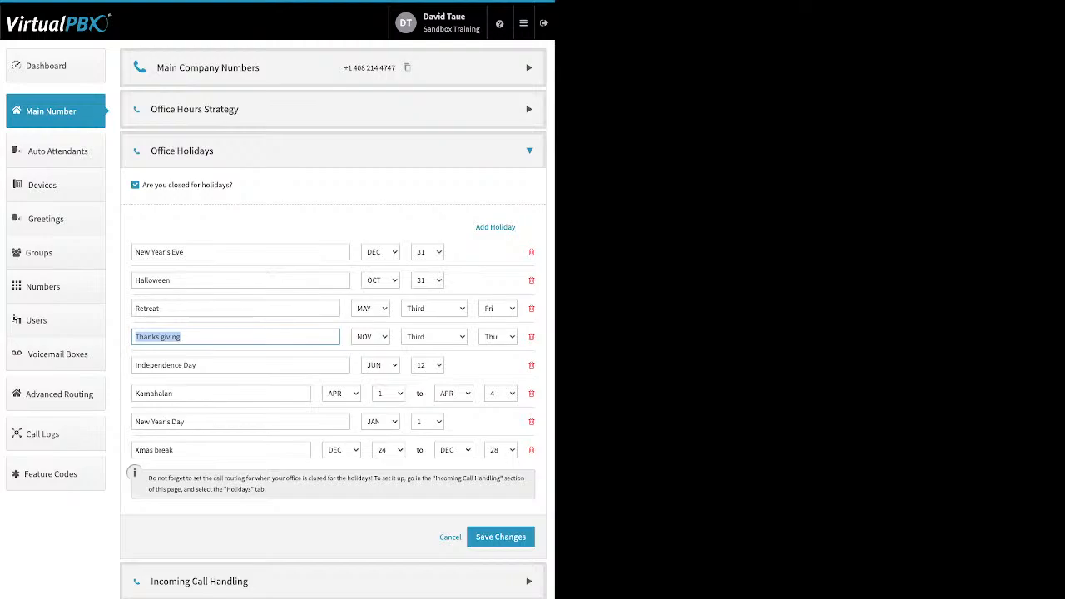
{"action": "triple_click", "coordinate": [154, 450]}
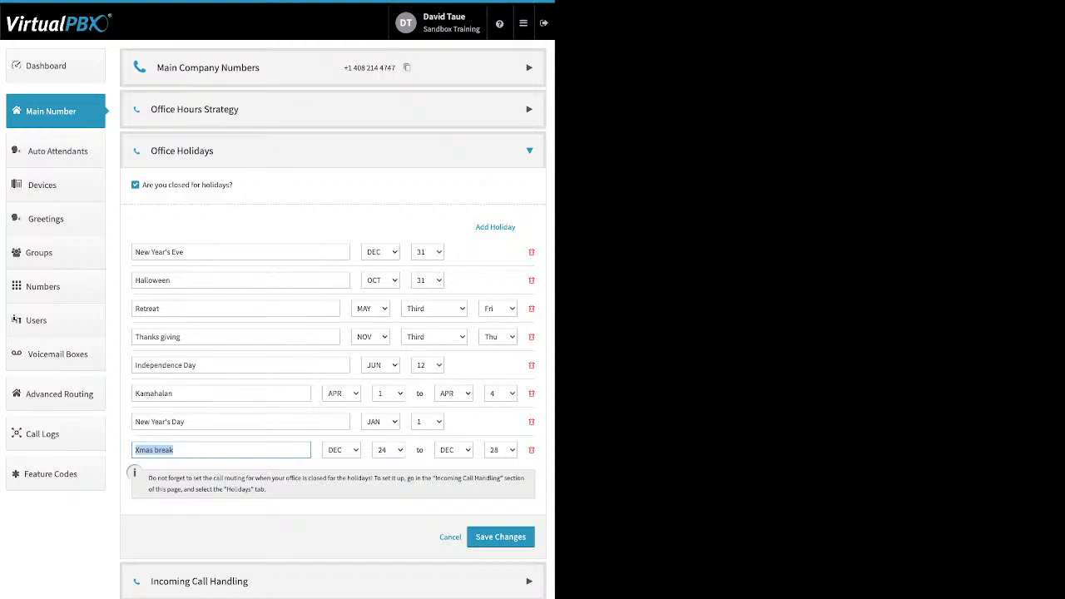
{"action": "left_click", "coordinate": [200, 450]}
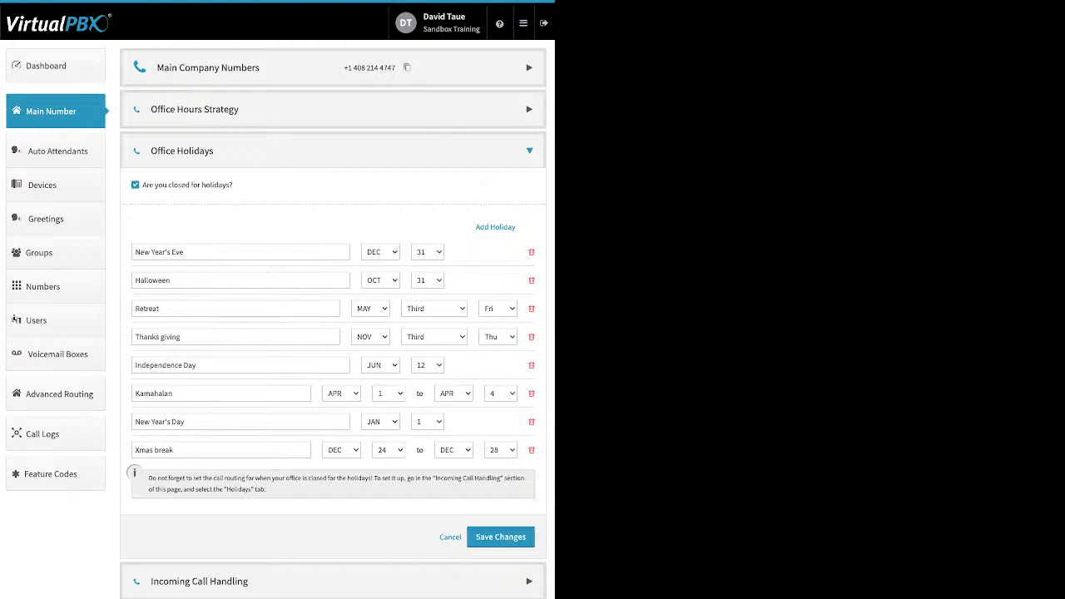
{"action": "triple_click", "coordinate": [158, 309]}
{"action": "triple_click", "coordinate": [158, 337]}
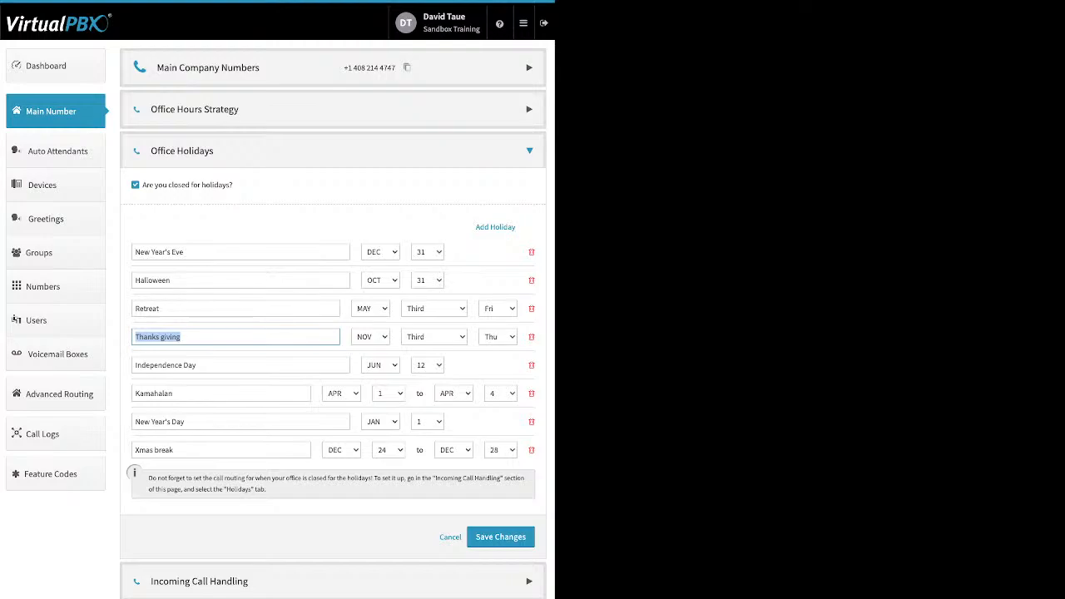
{"action": "left_click", "coordinate": [500, 536]}
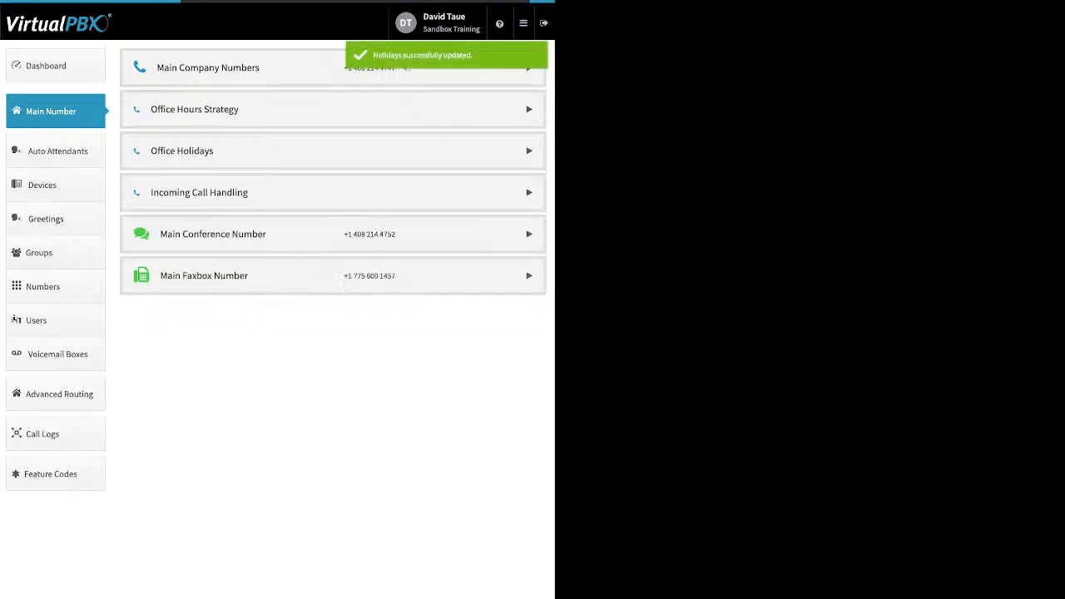
Expand Incoming Call Handling and view the Open Hours, After Hours and Holidays routing options
{"action": "left_click", "coordinate": [200, 192]}
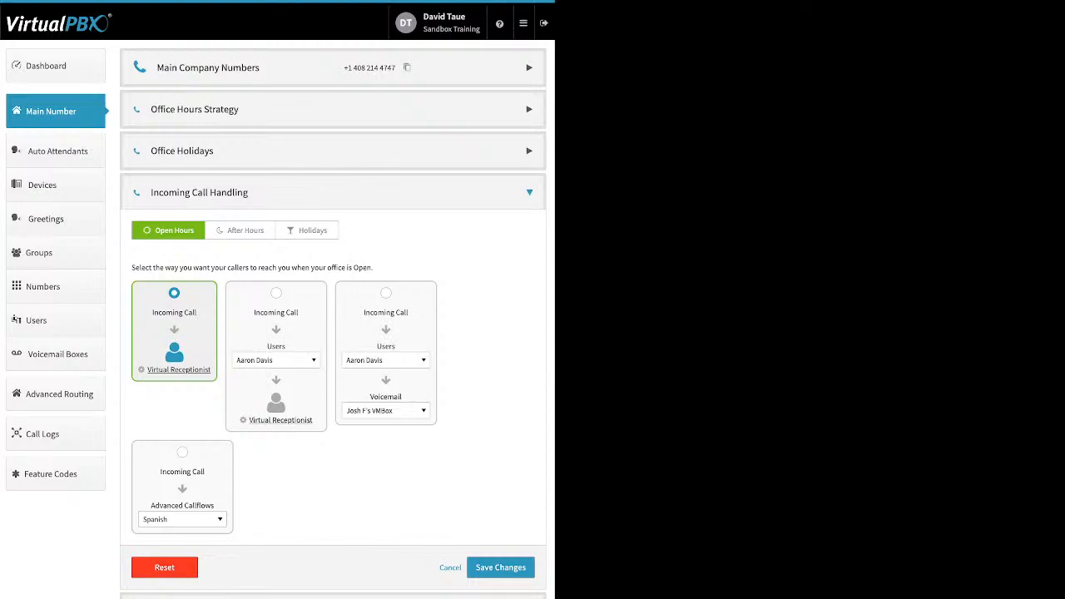
{"action": "left_click", "coordinate": [240, 230]}
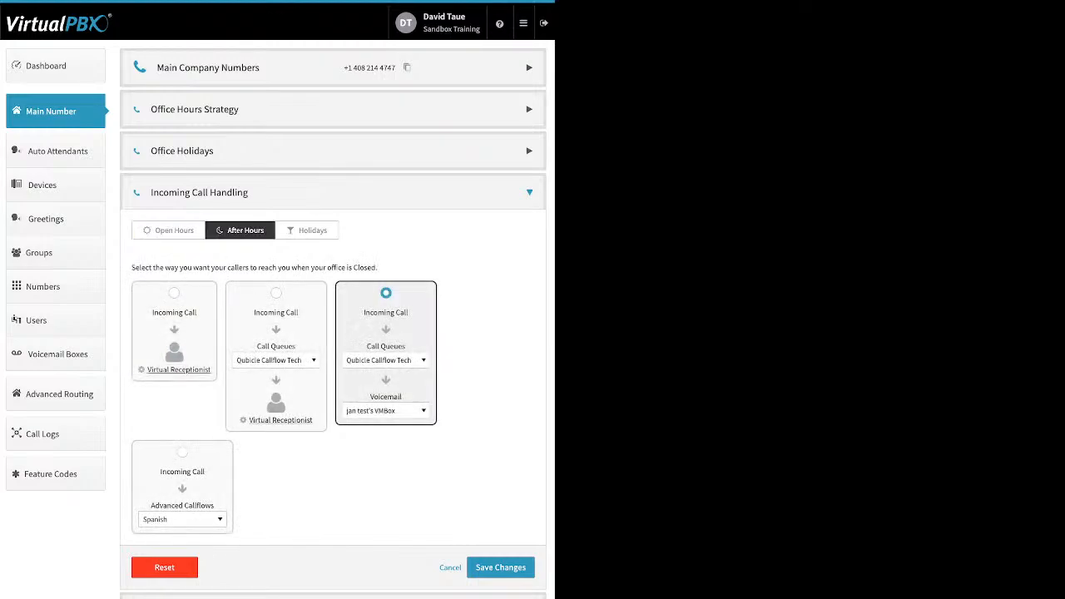
{"action": "left_click", "coordinate": [307, 230]}
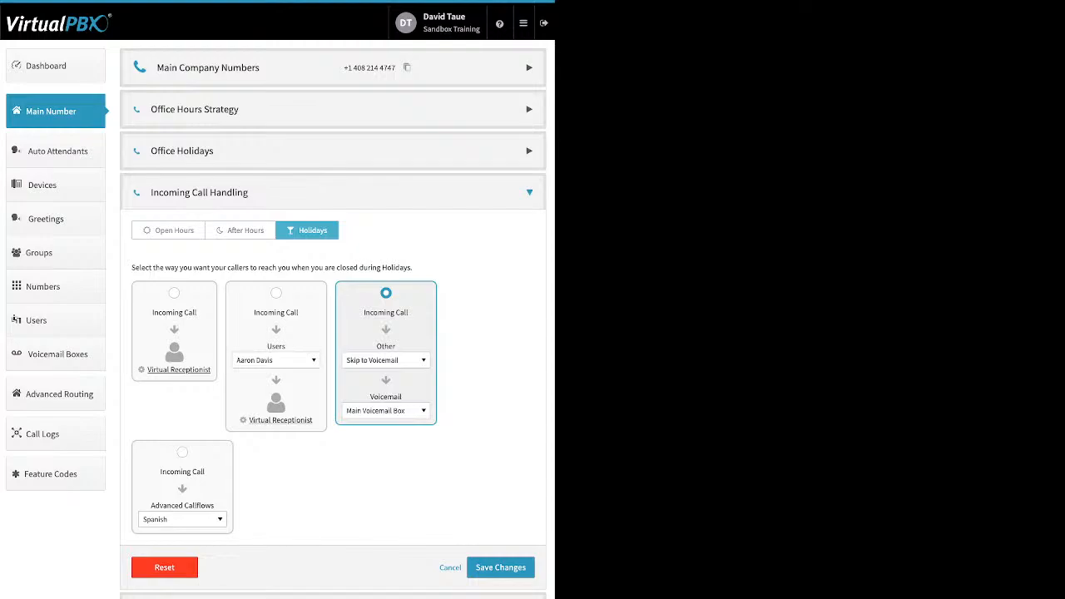
{"action": "left_click", "coordinate": [169, 230]}
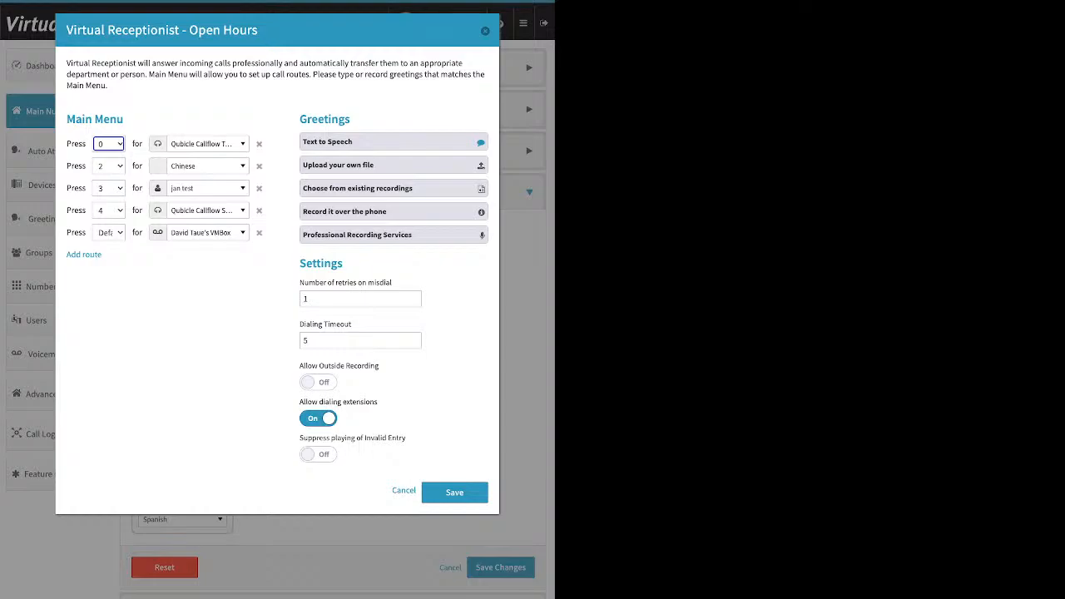
Add a new route to the Open Hours virtual receptionist menu and remove it again
{"action": "left_click", "coordinate": [84, 255]}
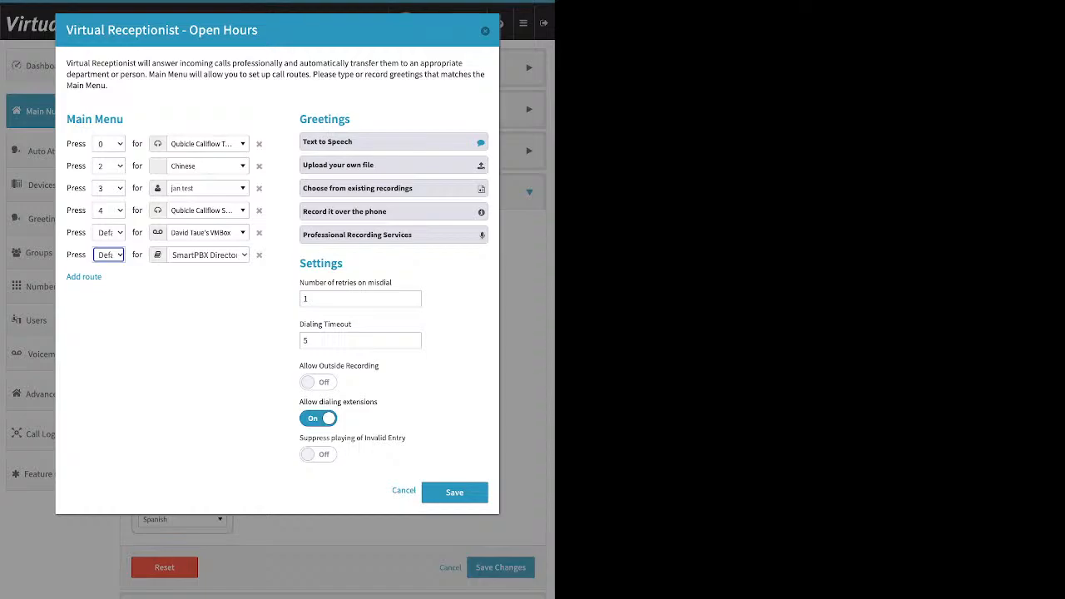
{"action": "left_click", "coordinate": [259, 255]}
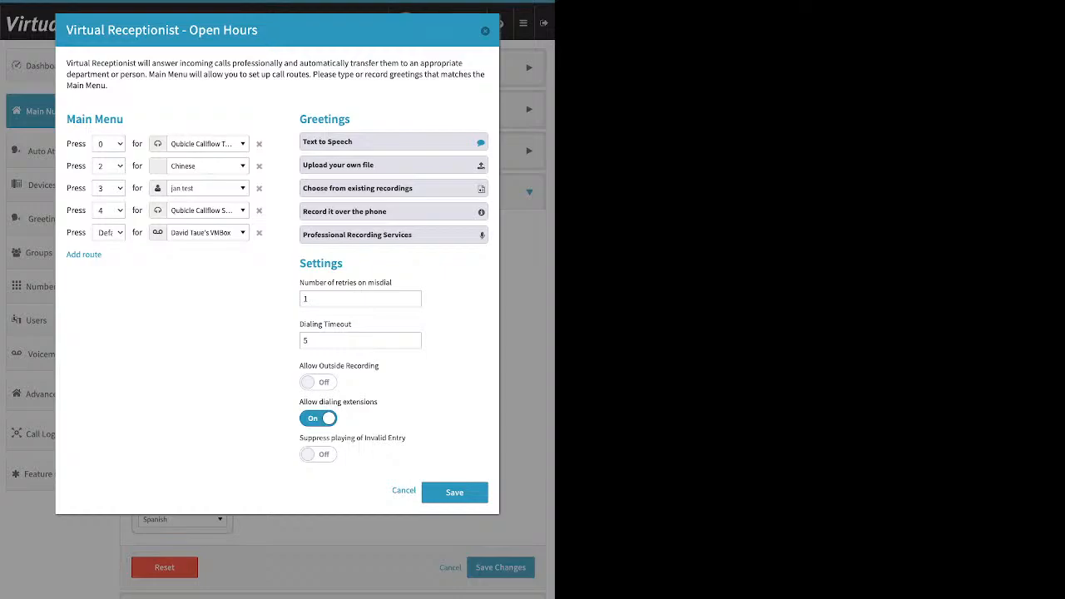
Browse the destination choices available for the option 0 menu route without changing it
{"action": "left_click", "coordinate": [208, 144]}
{"action": "scroll", "coordinate": [218, 274], "scroll_direction": "up", "scroll_amount": 3}
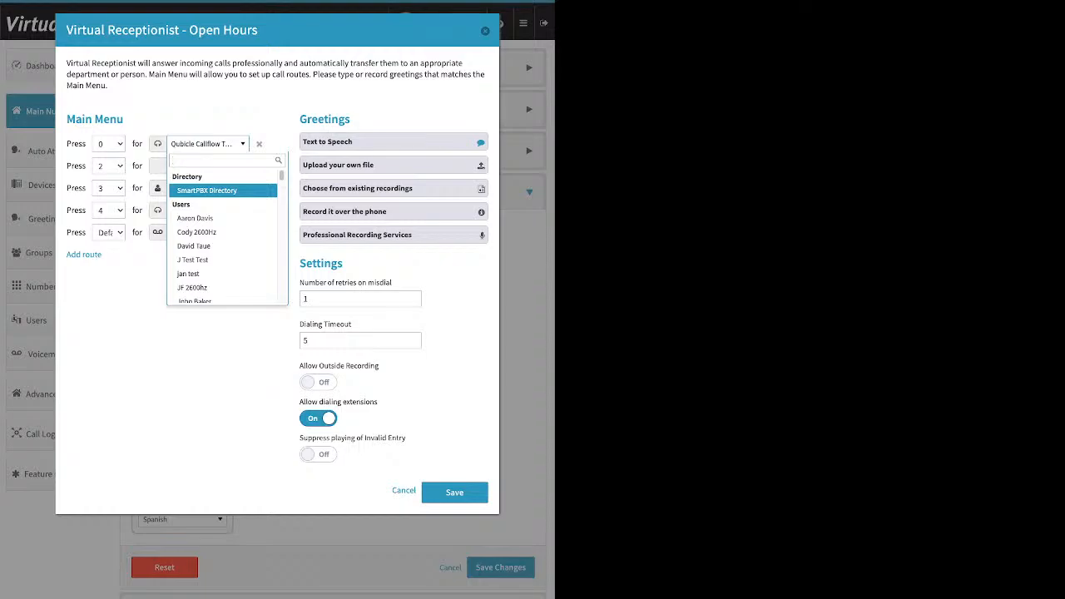
{"action": "scroll", "coordinate": [223, 233], "scroll_direction": "down", "scroll_amount": 4}
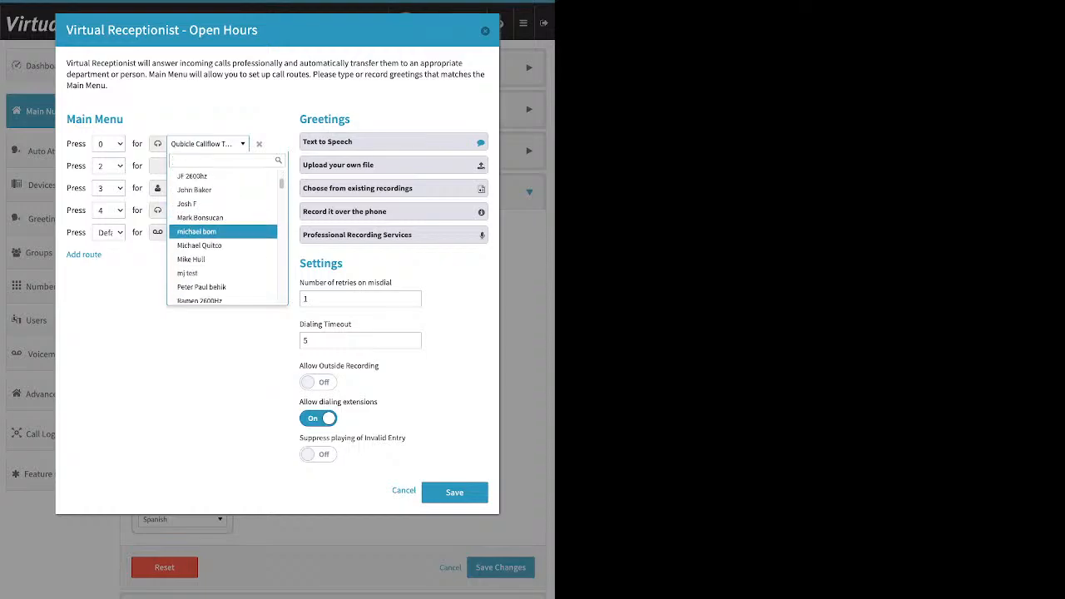
{"action": "scroll", "coordinate": [223, 228], "scroll_direction": "down", "scroll_amount": 3}
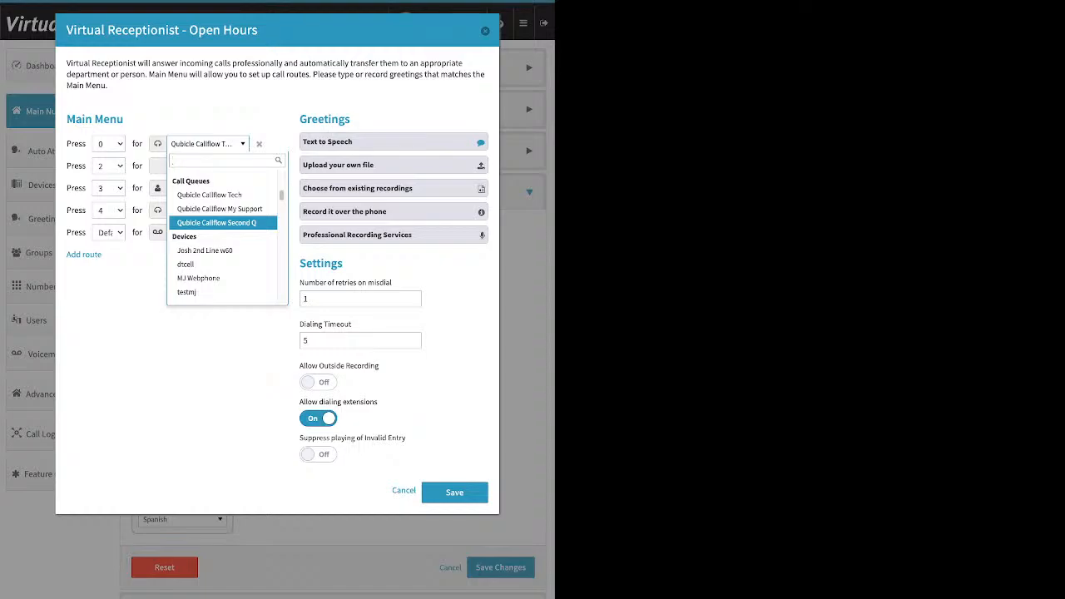
{"action": "scroll", "coordinate": [223, 216], "scroll_direction": "down", "scroll_amount": 2}
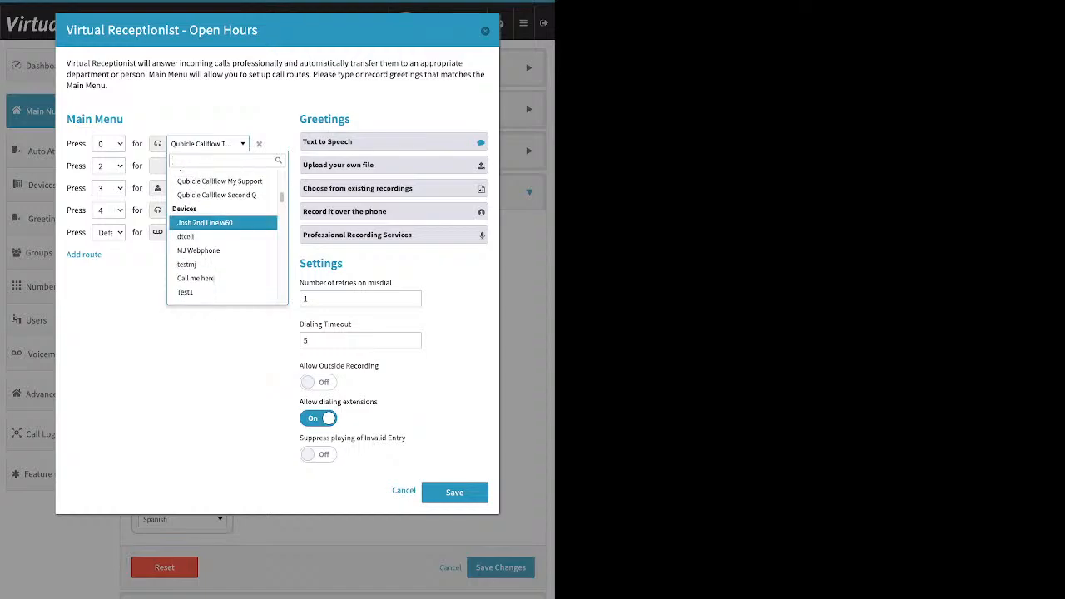
{"action": "scroll", "coordinate": [223, 233], "scroll_direction": "down", "scroll_amount": 8}
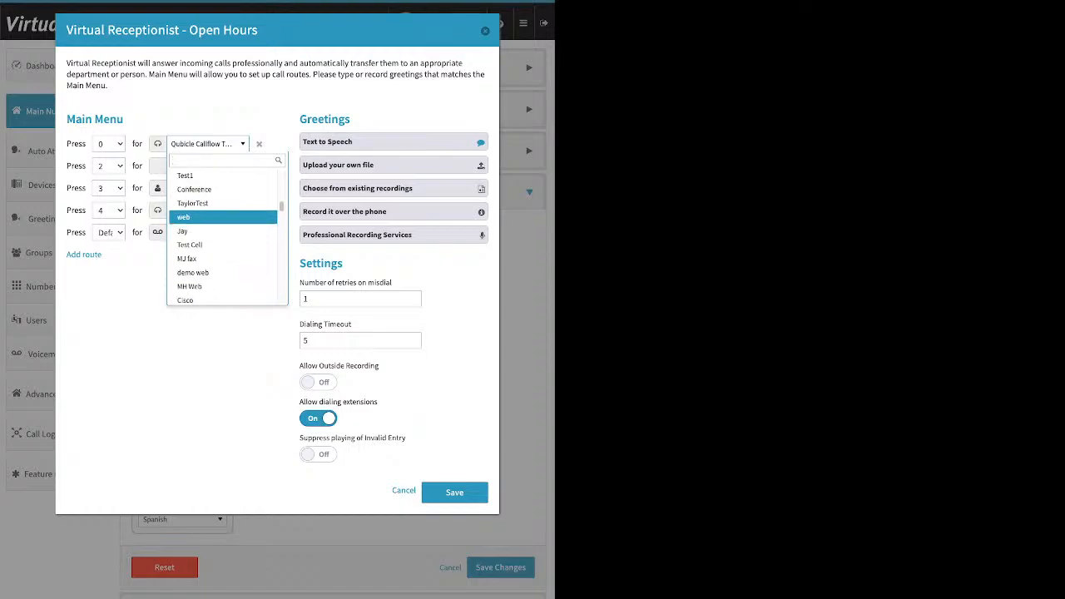
{"action": "scroll", "coordinate": [223, 233], "scroll_direction": "down", "scroll_amount": 2}
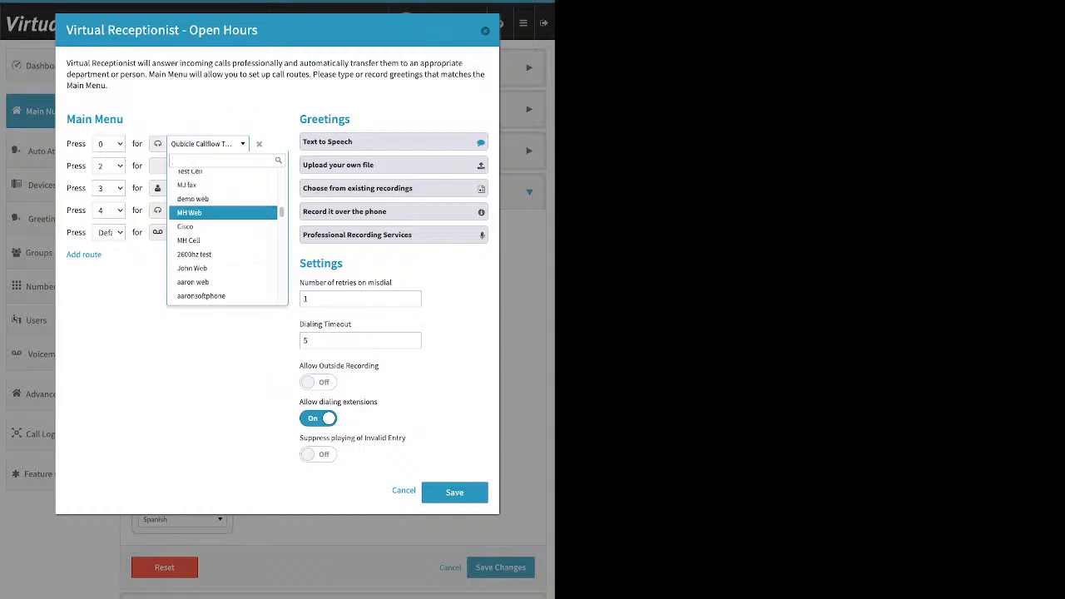
{"action": "scroll", "coordinate": [223, 221], "scroll_direction": "down", "scroll_amount": 1}
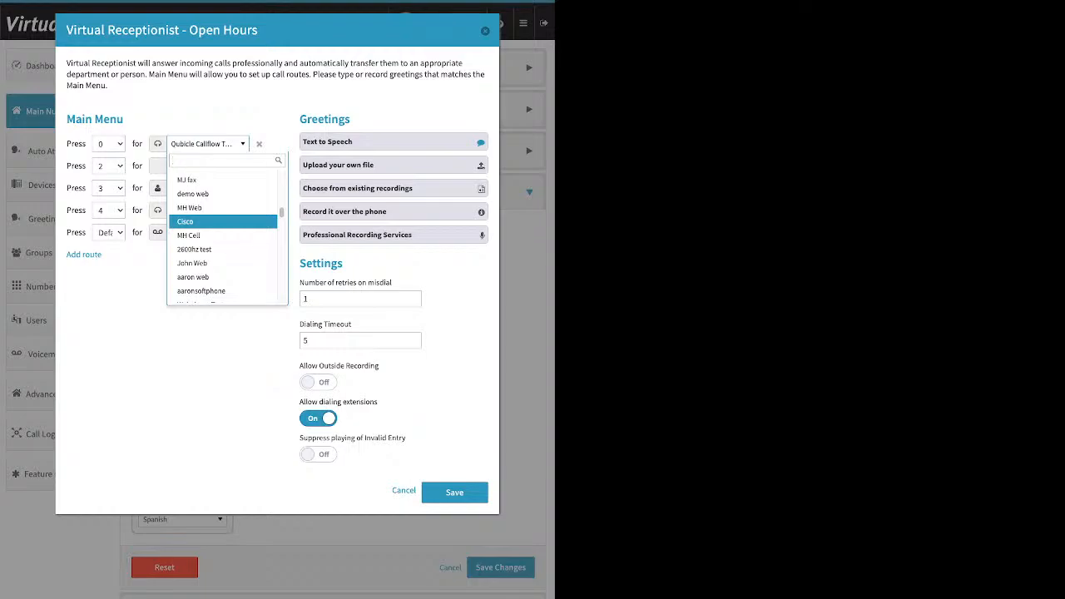
{"action": "scroll", "coordinate": [223, 220], "scroll_direction": "down", "scroll_amount": 1}
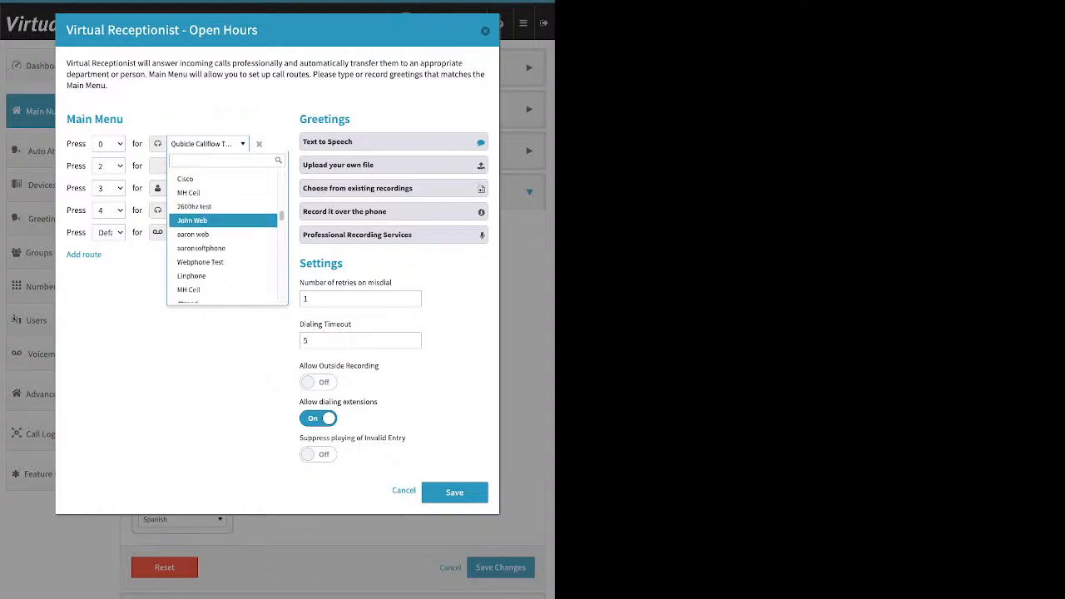
{"action": "scroll", "coordinate": [223, 218], "scroll_direction": "down", "scroll_amount": 2}
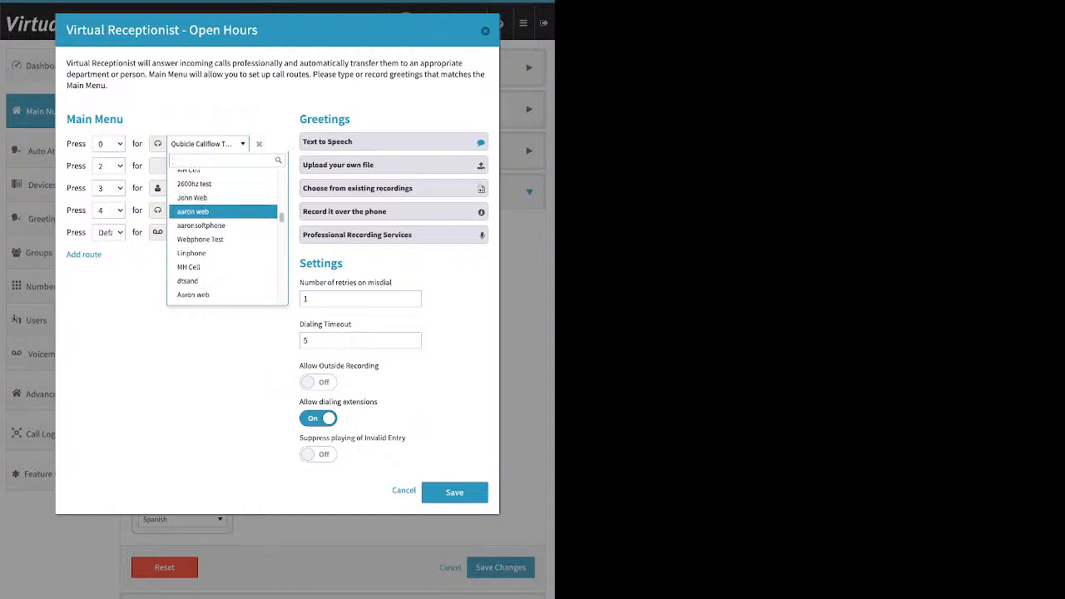
{"action": "scroll", "coordinate": [223, 221], "scroll_direction": "down", "scroll_amount": 2}
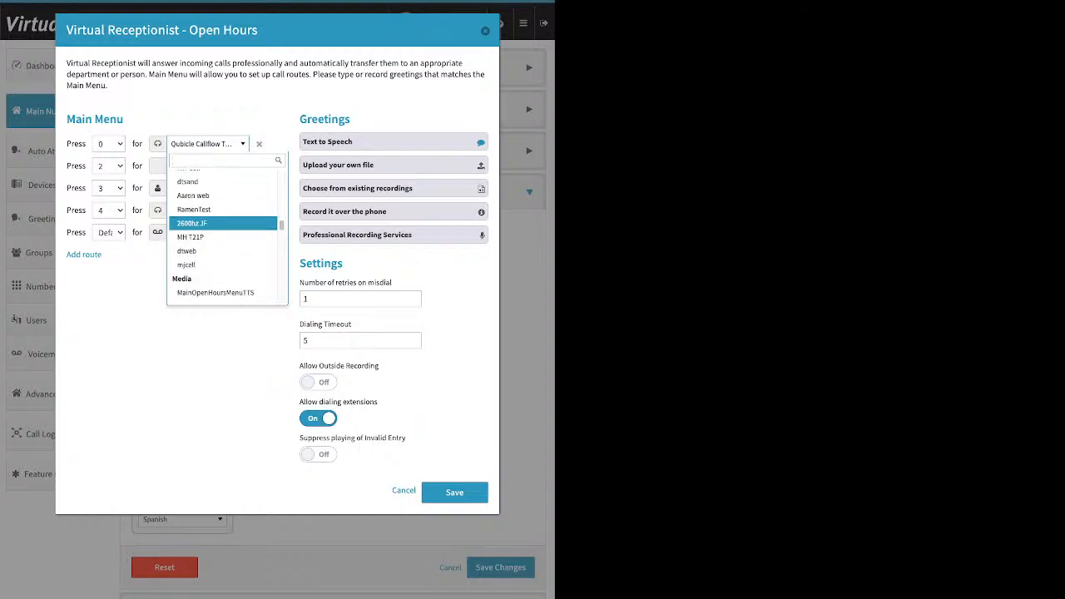
{"action": "scroll", "coordinate": [223, 233], "scroll_direction": "down", "scroll_amount": 2}
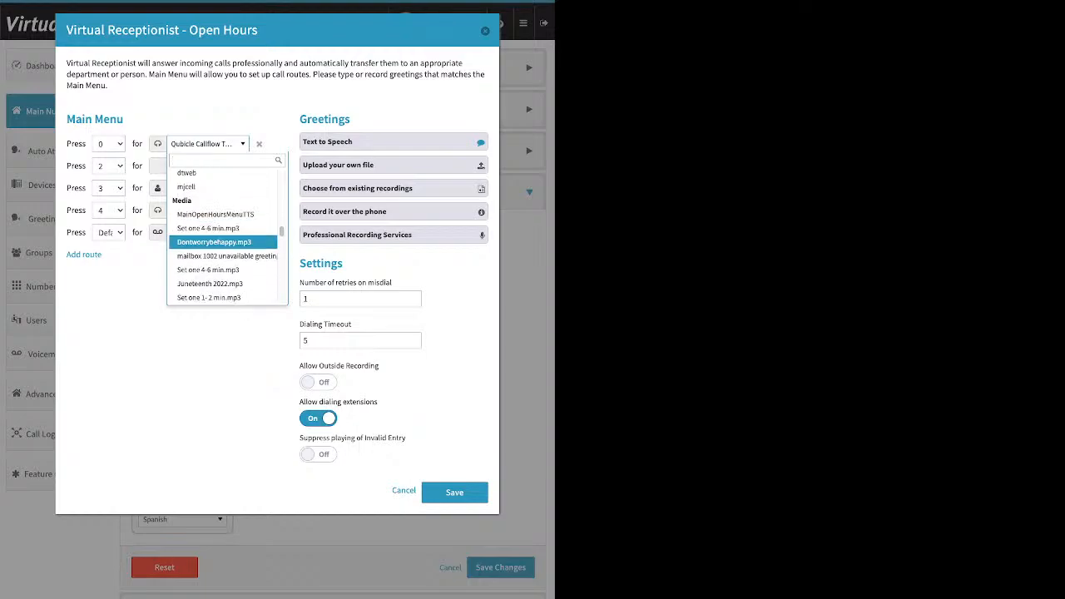
{"action": "scroll", "coordinate": [223, 237], "scroll_direction": "down", "scroll_amount": 3}
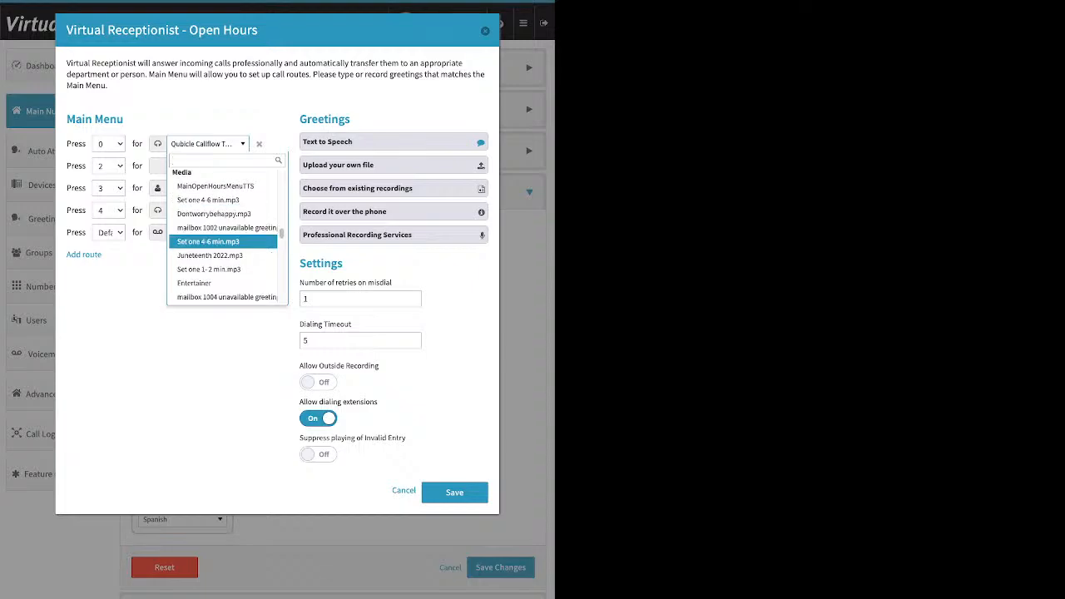
{"action": "scroll", "coordinate": [223, 236], "scroll_direction": "down", "scroll_amount": 8}
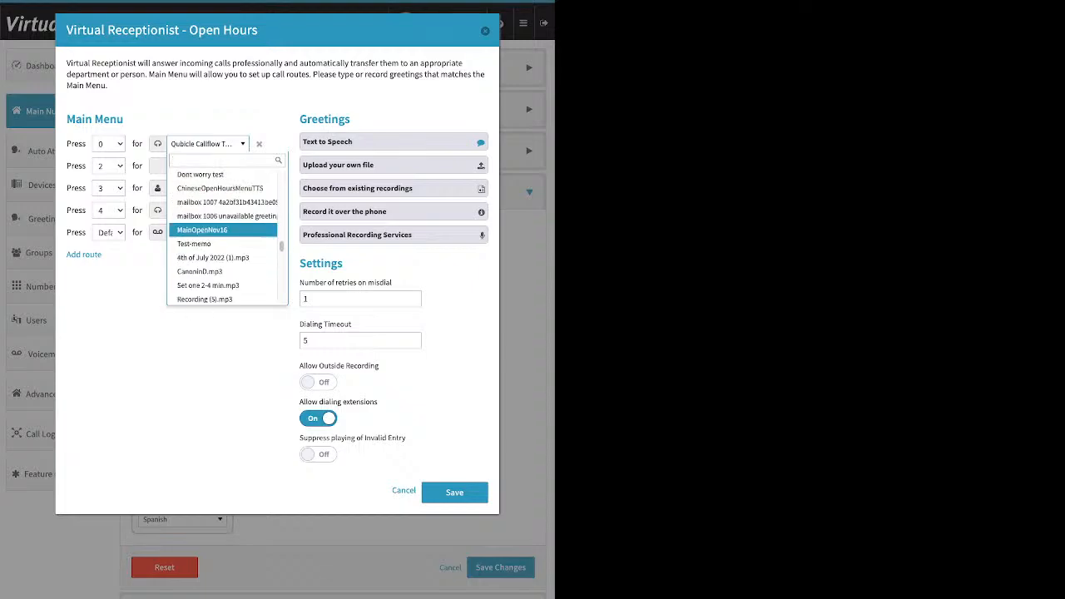
{"action": "scroll", "coordinate": [223, 238], "scroll_direction": "down", "scroll_amount": 3}
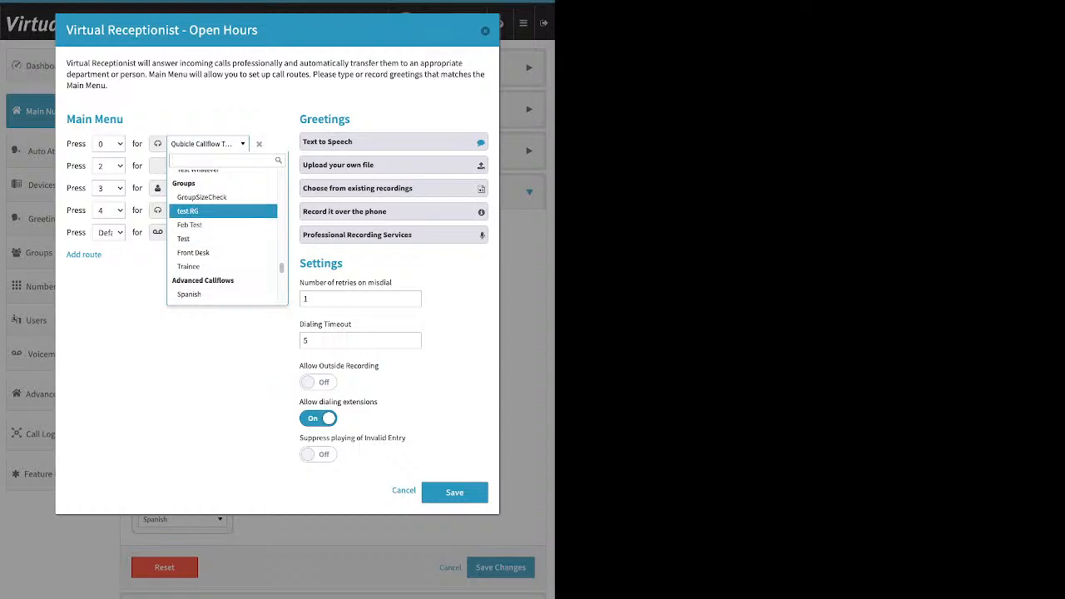
{"action": "scroll", "coordinate": [223, 208], "scroll_direction": "down", "scroll_amount": 1}
{"action": "scroll", "coordinate": [223, 238], "scroll_direction": "down", "scroll_amount": 2}
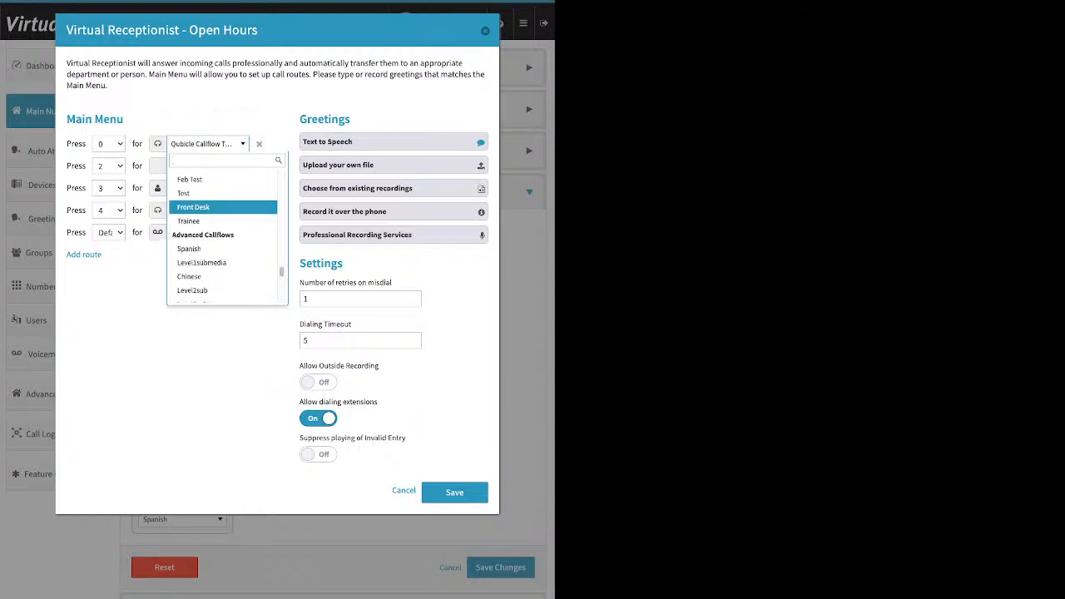
{"action": "scroll", "coordinate": [223, 238], "scroll_direction": "down", "scroll_amount": 1}
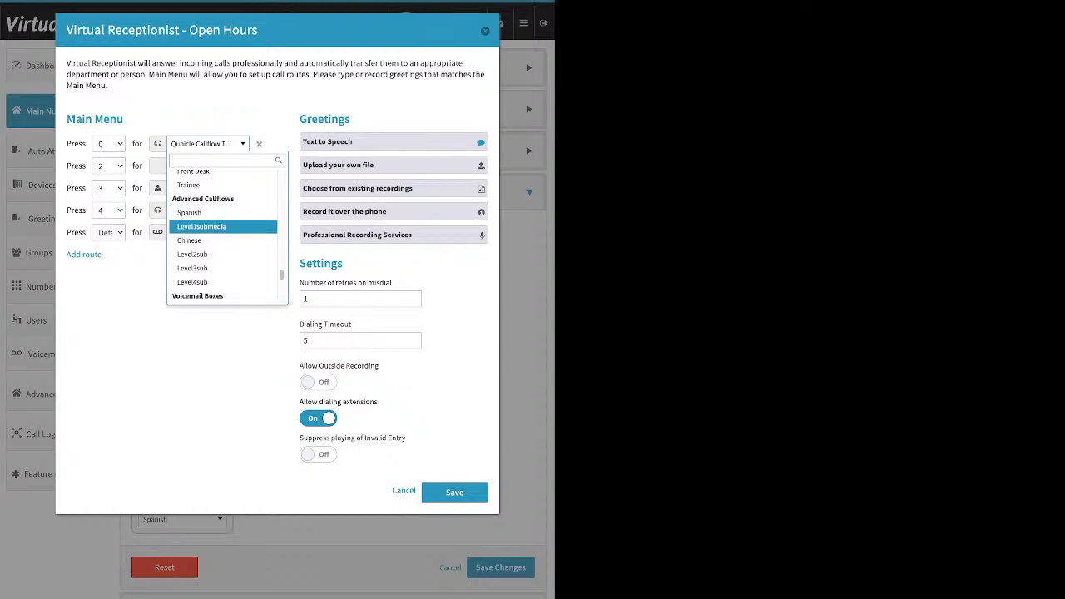
{"action": "scroll", "coordinate": [223, 223], "scroll_direction": "down", "scroll_amount": 1}
{"action": "scroll", "coordinate": [223, 223], "scroll_direction": "down", "scroll_amount": 6}
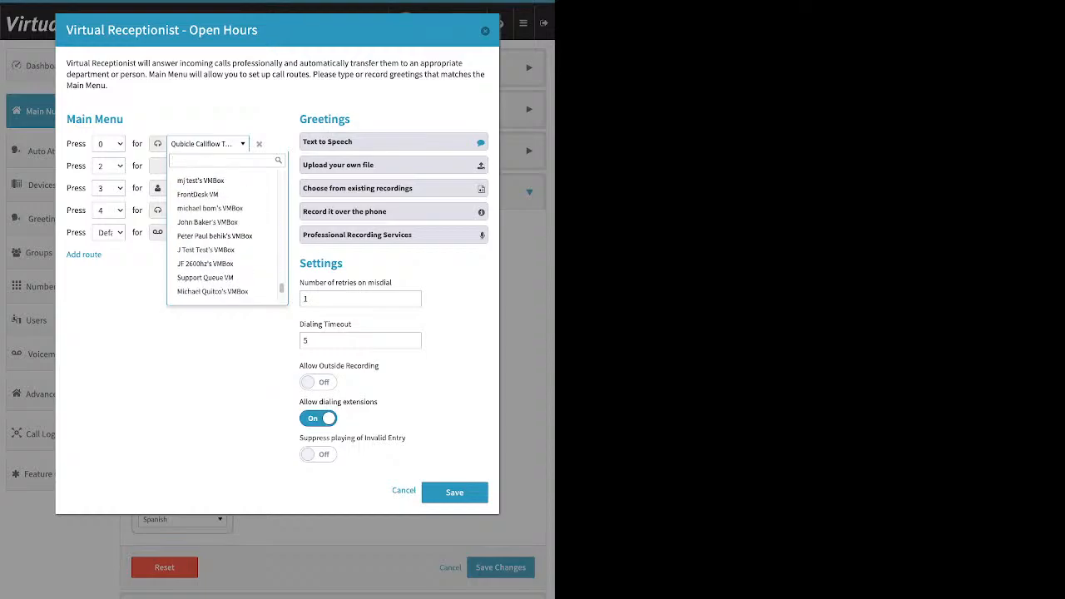
{"action": "left_click", "coordinate": [218, 357]}
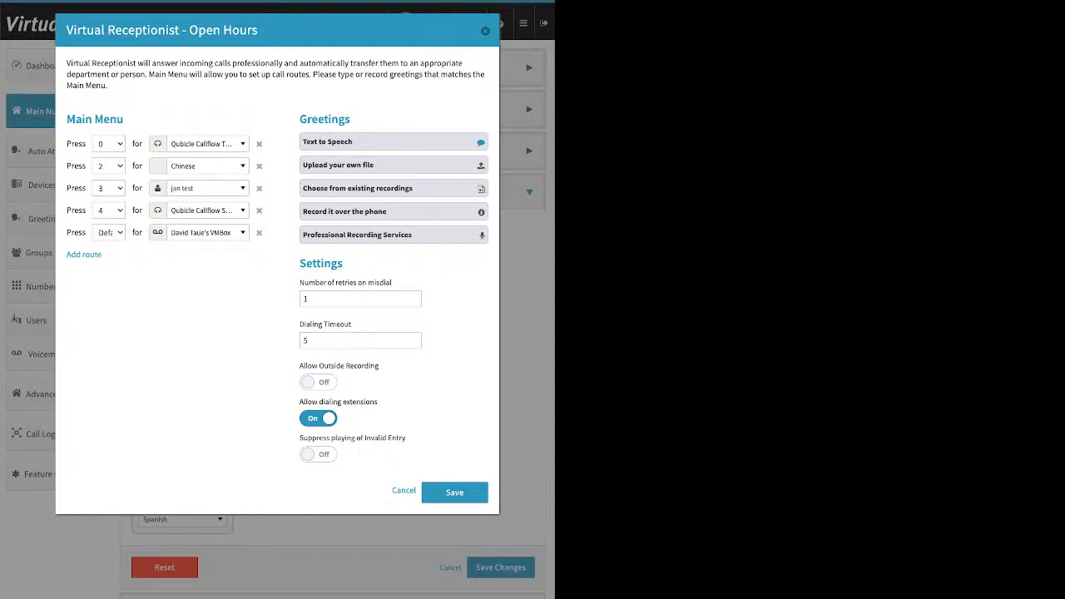
Open each greeting option in turn: Text to Speech, Upload your own file, existing recordings and Record it over the phone
{"action": "left_click_drag", "start_coordinate": [291, 119], "coordinate": [353, 119]}
{"action": "left_click", "coordinate": [371, 119]}
{"action": "left_click", "coordinate": [375, 142]}
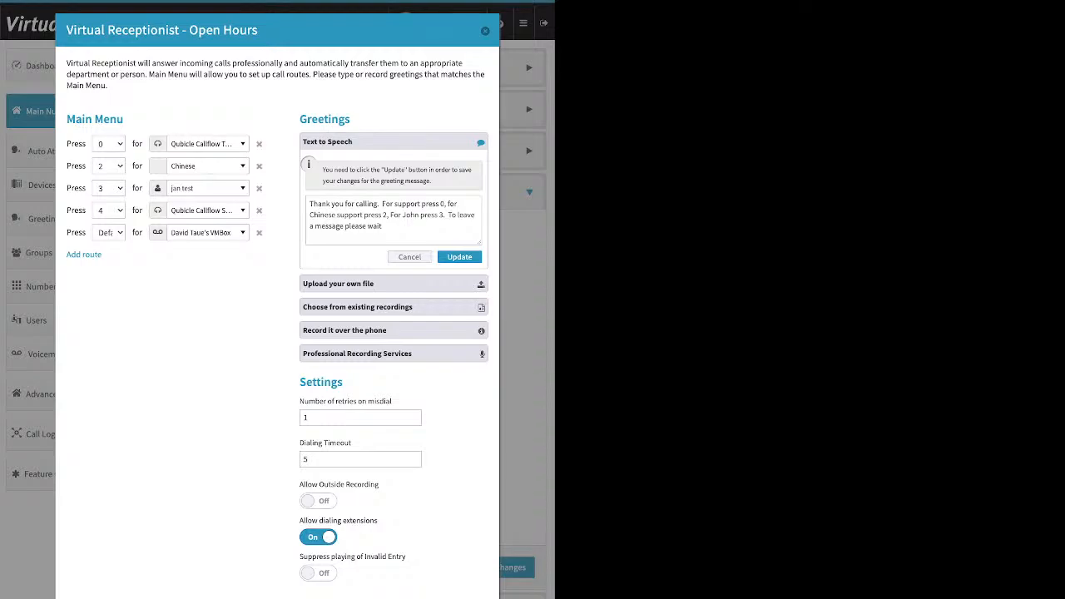
{"action": "left_click", "coordinate": [392, 226]}
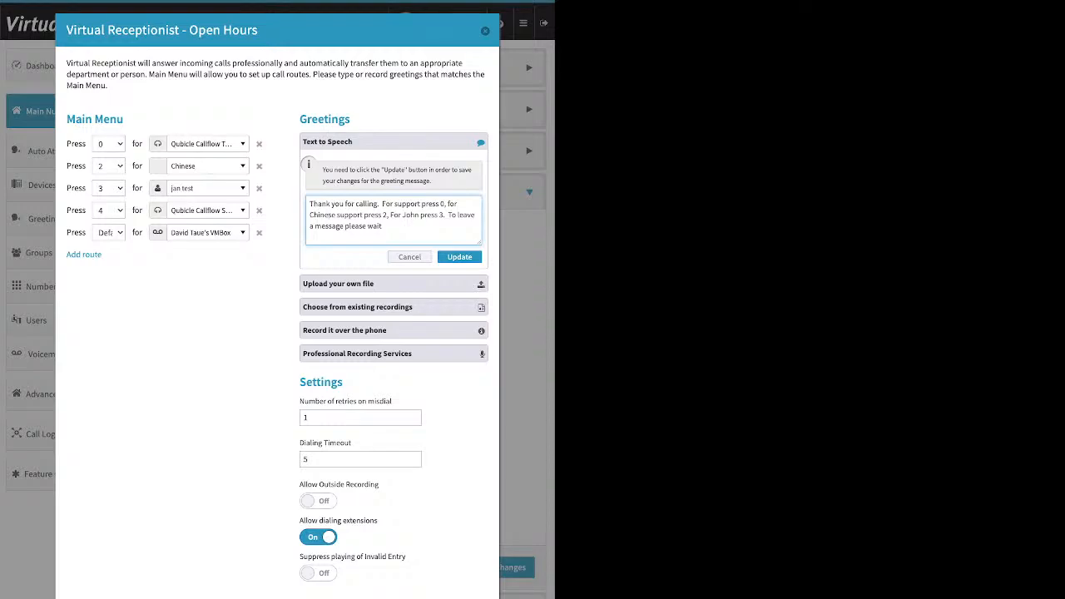
{"action": "left_click", "coordinate": [393, 284]}
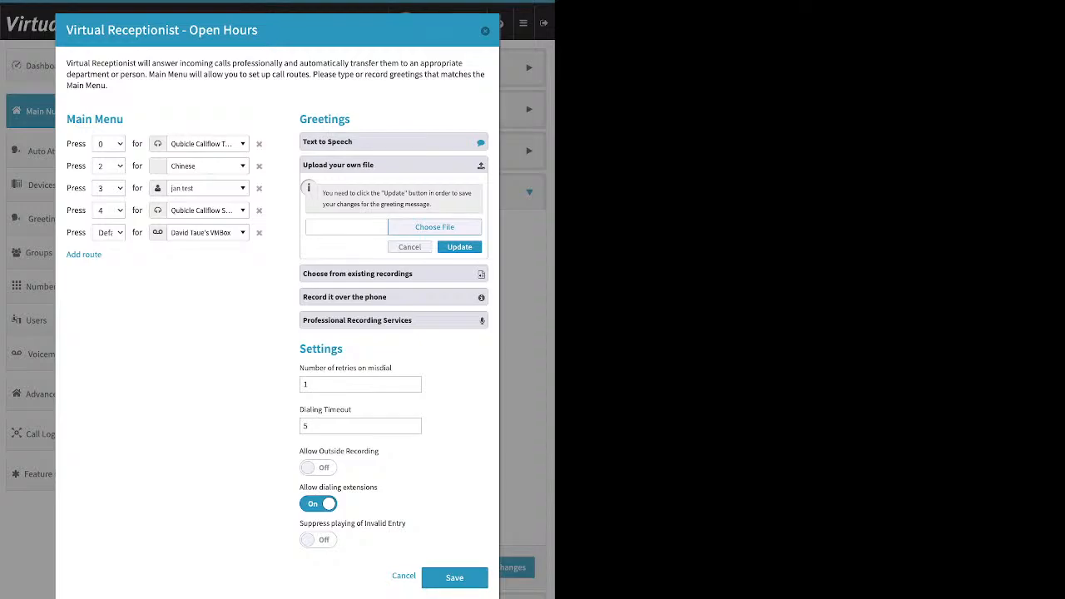
{"action": "left_click", "coordinate": [393, 273]}
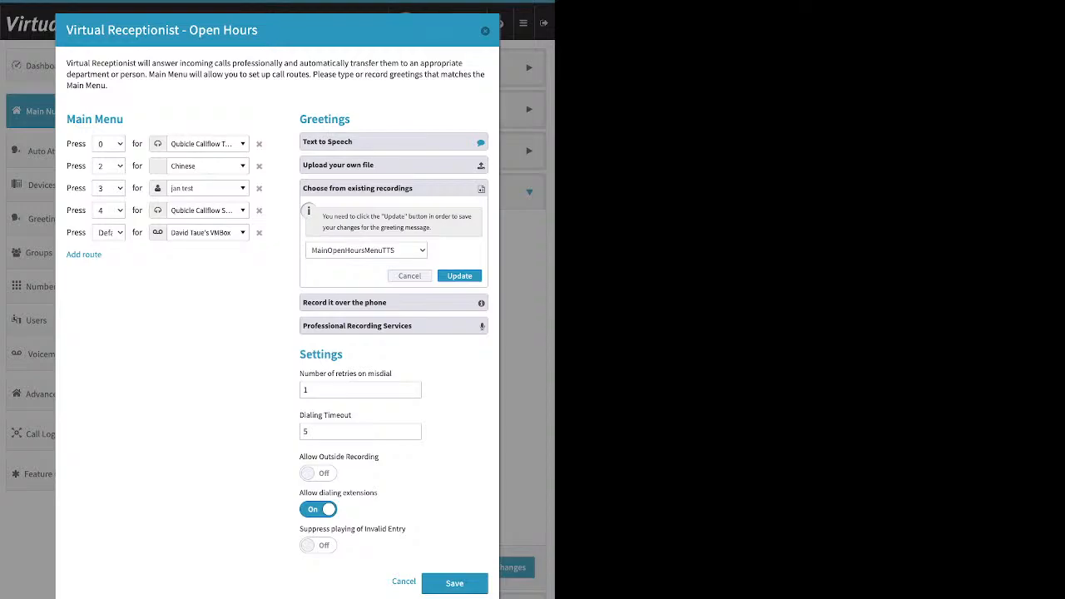
{"action": "left_click", "coordinate": [392, 303]}
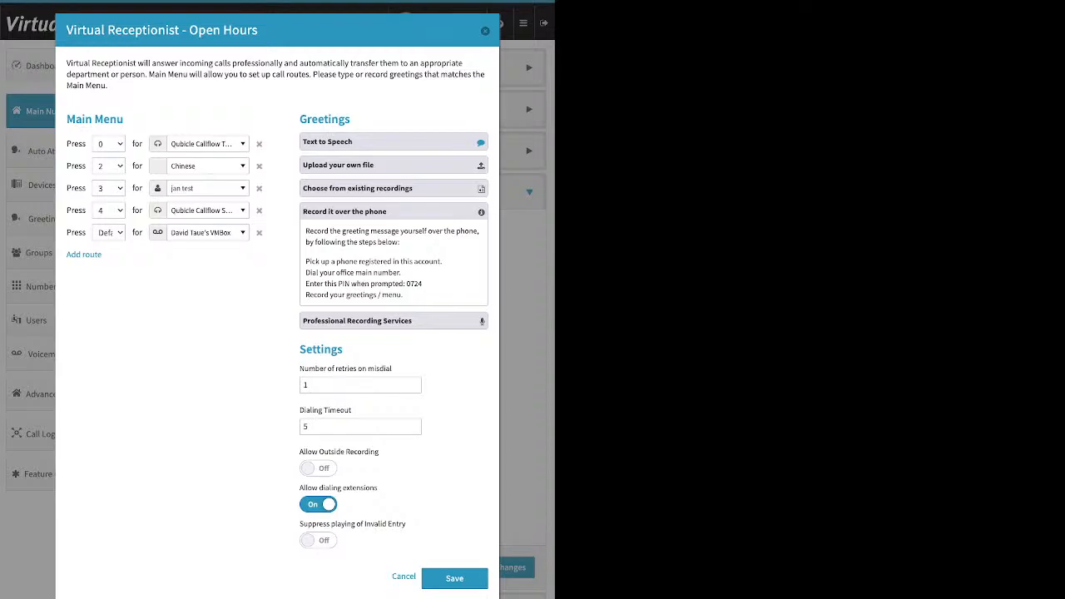
{"action": "left_click_drag", "start_coordinate": [306, 261], "coordinate": [441, 261]}
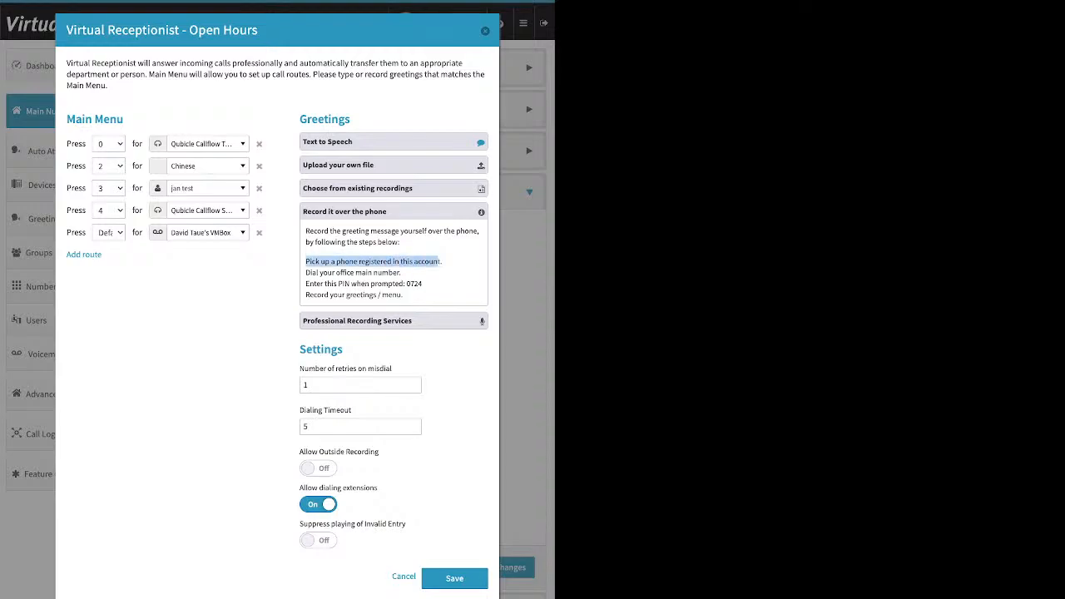
{"action": "left_click", "coordinate": [438, 262]}
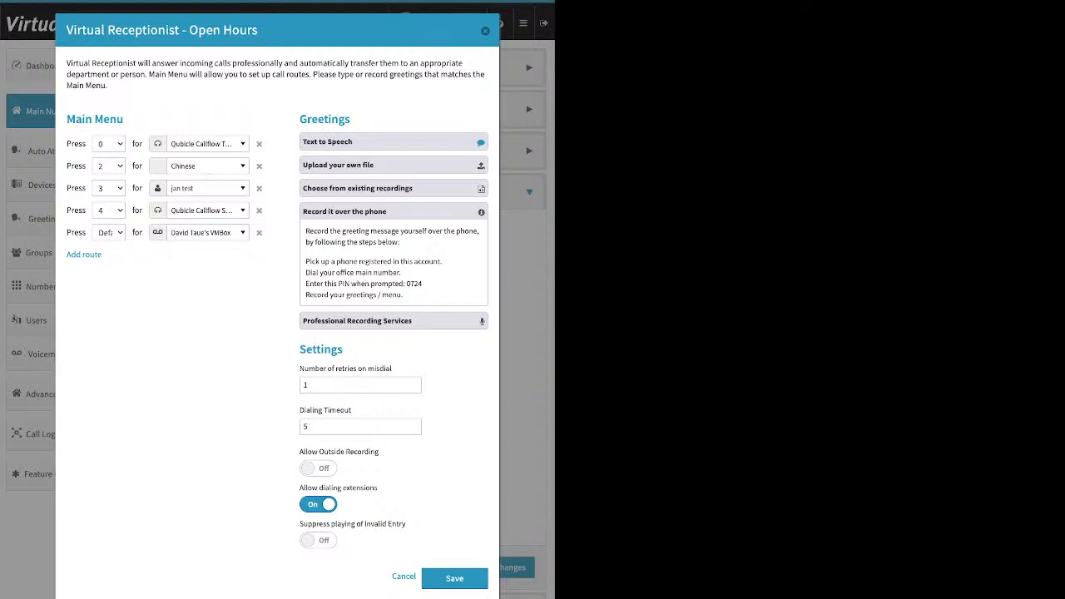
Turn on Allow Outside Recording in the virtual receptionist settings and point out the phone recording PIN
{"action": "left_click_drag", "start_coordinate": [299, 349], "coordinate": [337, 350]}
{"action": "left_click", "coordinate": [338, 350]}
{"action": "left_click_drag", "start_coordinate": [299, 452], "coordinate": [354, 452]}
{"action": "left_click", "coordinate": [318, 468]}
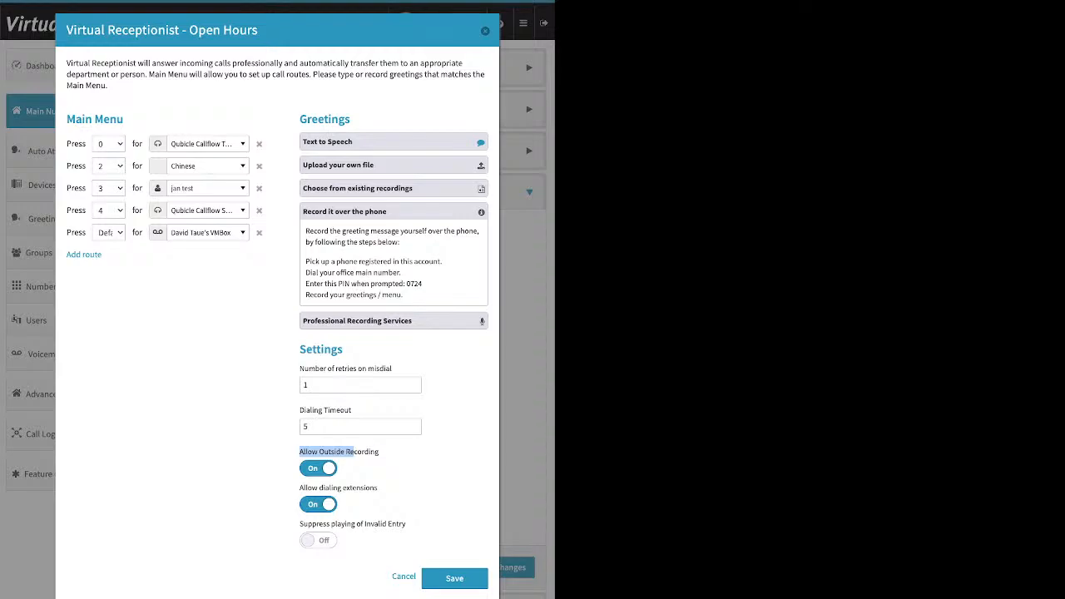
{"action": "left_click_drag", "start_coordinate": [423, 284], "coordinate": [406, 283]}
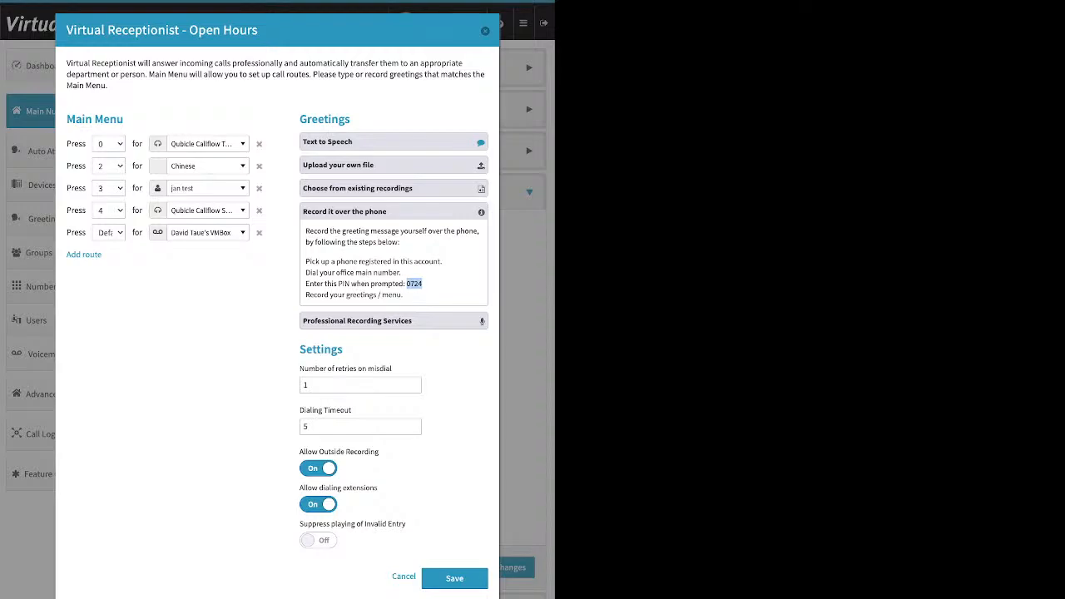
Expand the Professional Recording Services and Upload your own file greetings, and point out the misdial retries and dialing timeout settings
{"action": "left_click", "coordinate": [393, 321]}
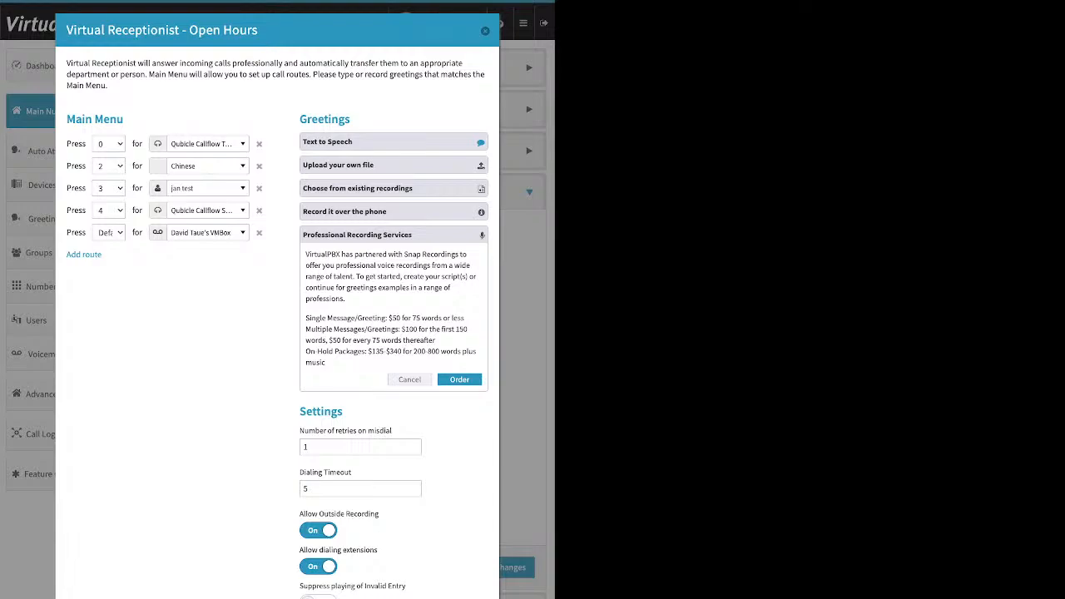
{"action": "left_click", "coordinate": [393, 165]}
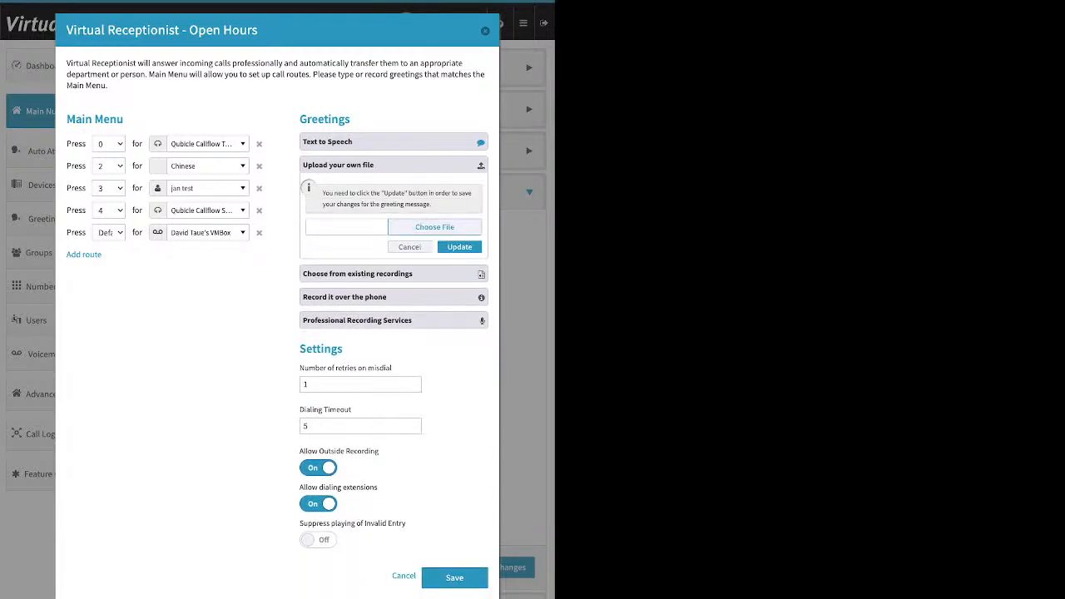
{"action": "left_click", "coordinate": [393, 165]}
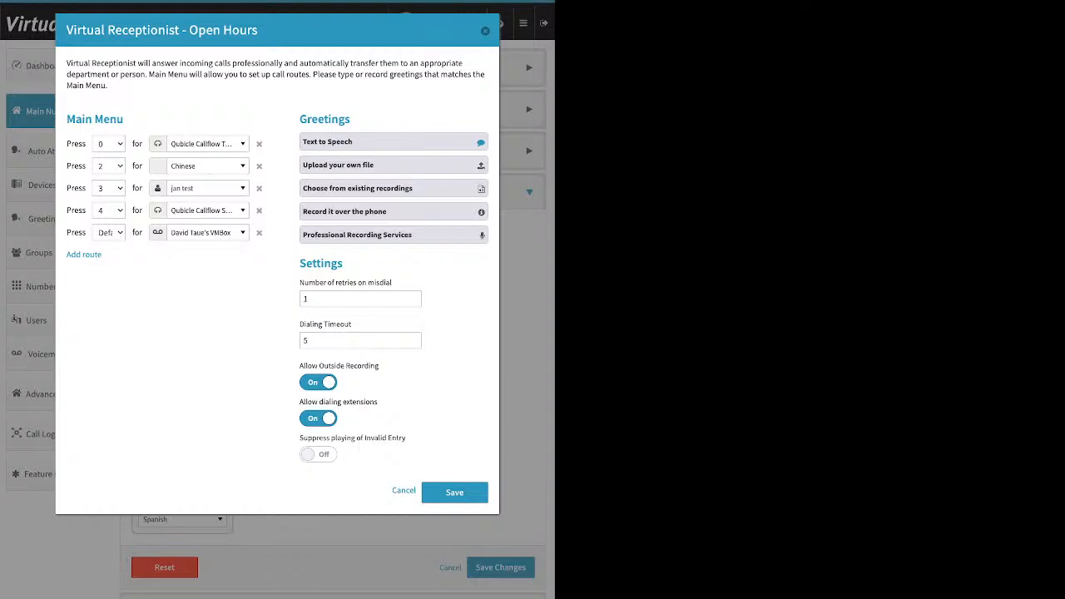
{"action": "left_click_drag", "start_coordinate": [299, 264], "coordinate": [392, 283]}
{"action": "left_click", "coordinate": [300, 281]}
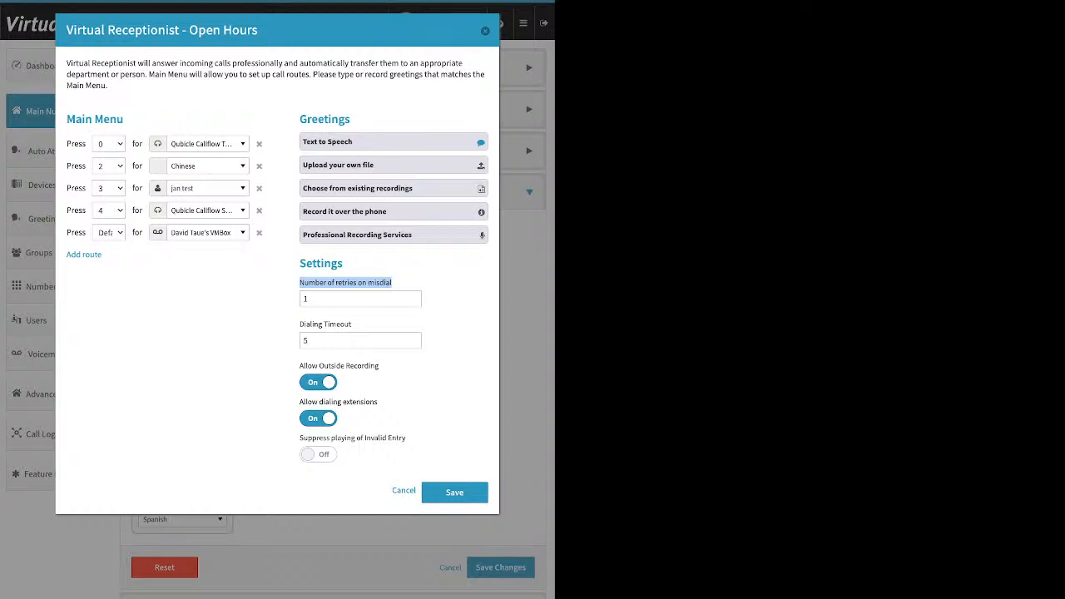
{"action": "triple_click", "coordinate": [326, 324]}
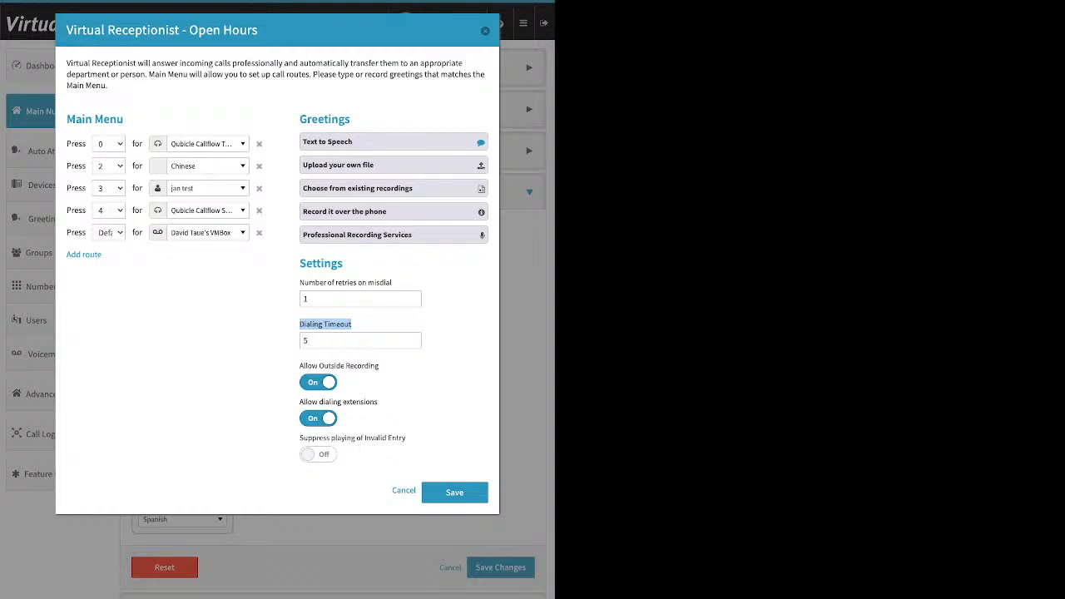
Delete the Default menu route, turn off Allow Outside Recording, and save the Open Hours virtual receptionist and call handling changes
{"action": "left_click", "coordinate": [259, 232]}
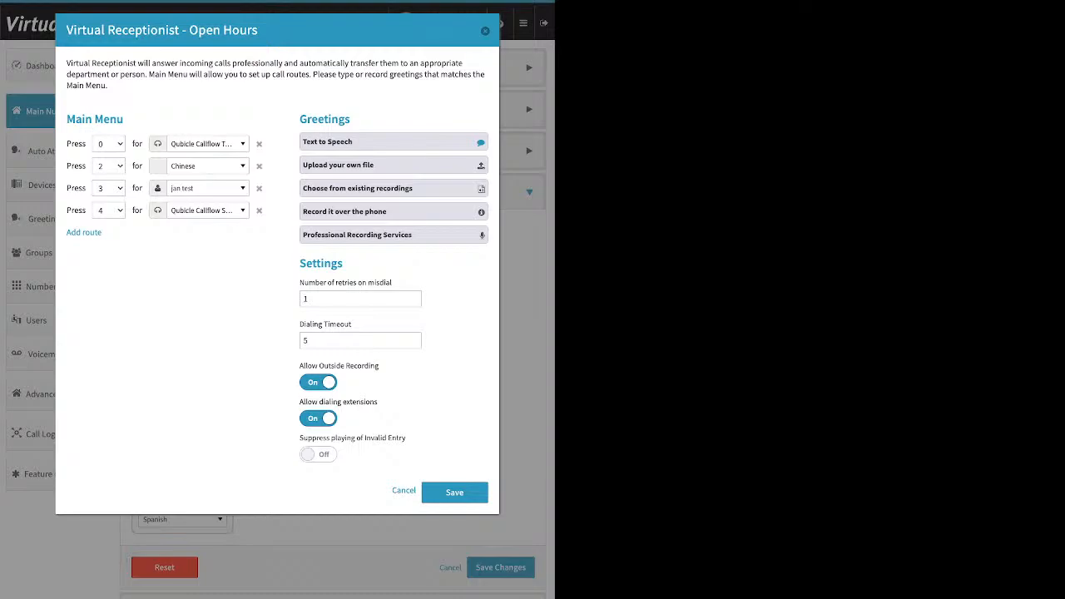
{"action": "left_click", "coordinate": [317, 383]}
{"action": "left_click_drag", "start_coordinate": [299, 402], "coordinate": [377, 401]}
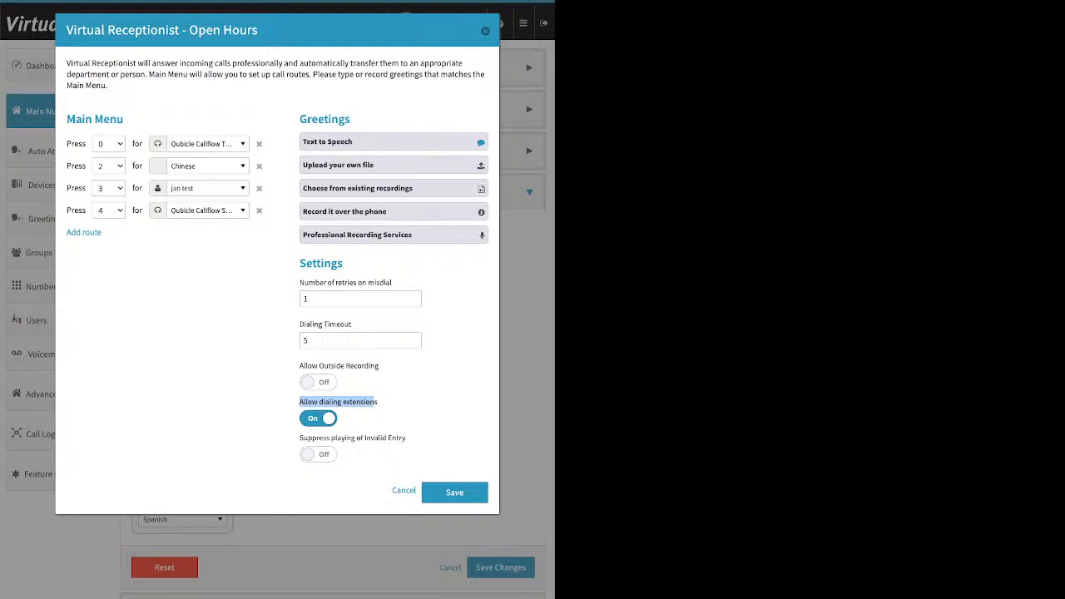
{"action": "left_click", "coordinate": [318, 417]}
{"action": "left_click", "coordinate": [318, 417]}
{"action": "left_click_drag", "start_coordinate": [300, 437], "coordinate": [406, 438]}
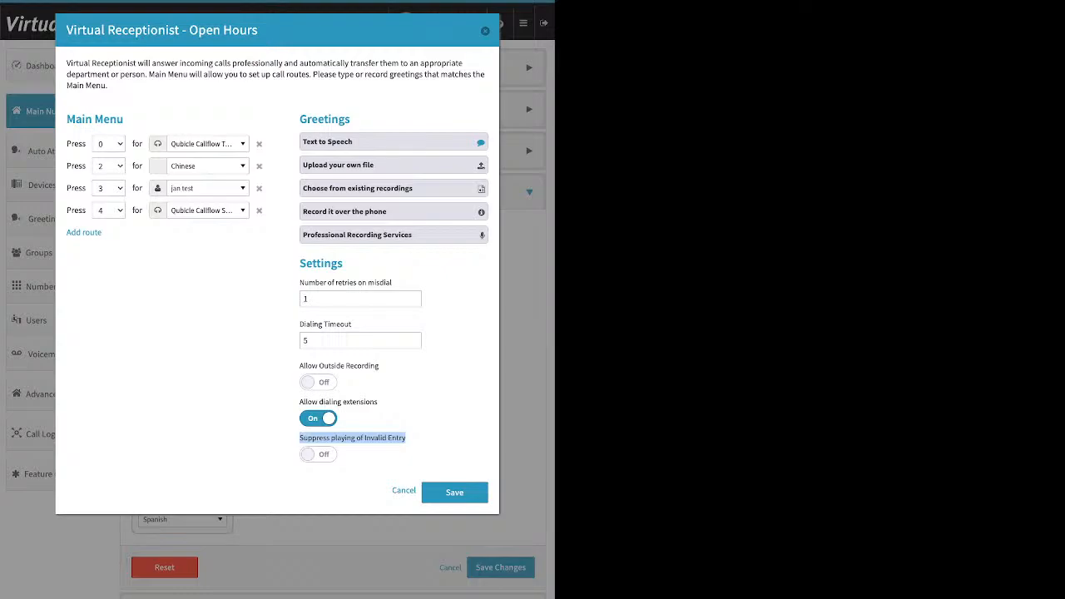
{"action": "left_click", "coordinate": [455, 493]}
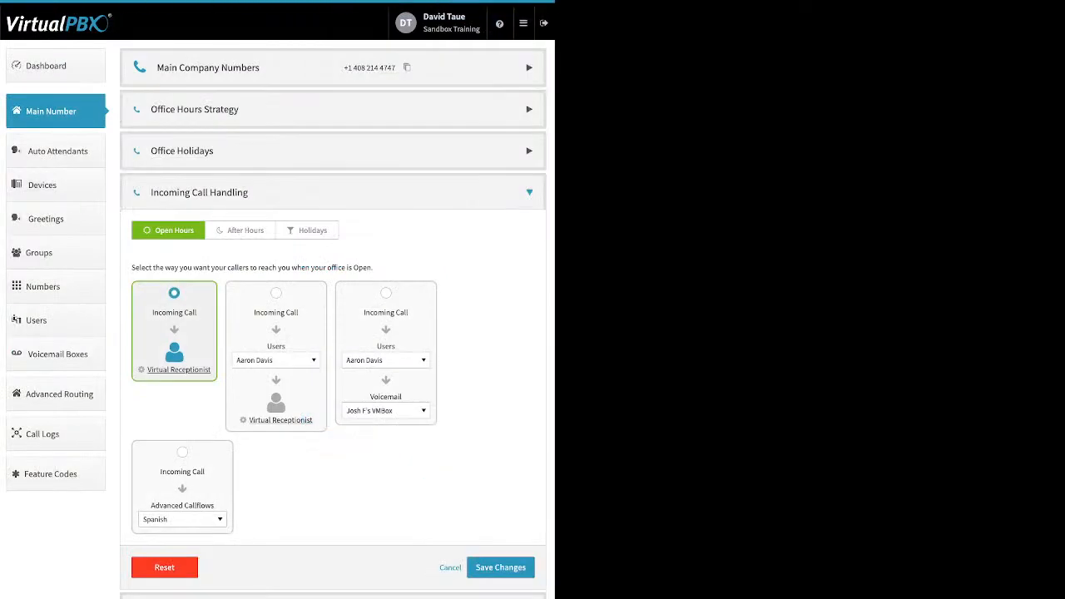
{"action": "left_click", "coordinate": [500, 566]}
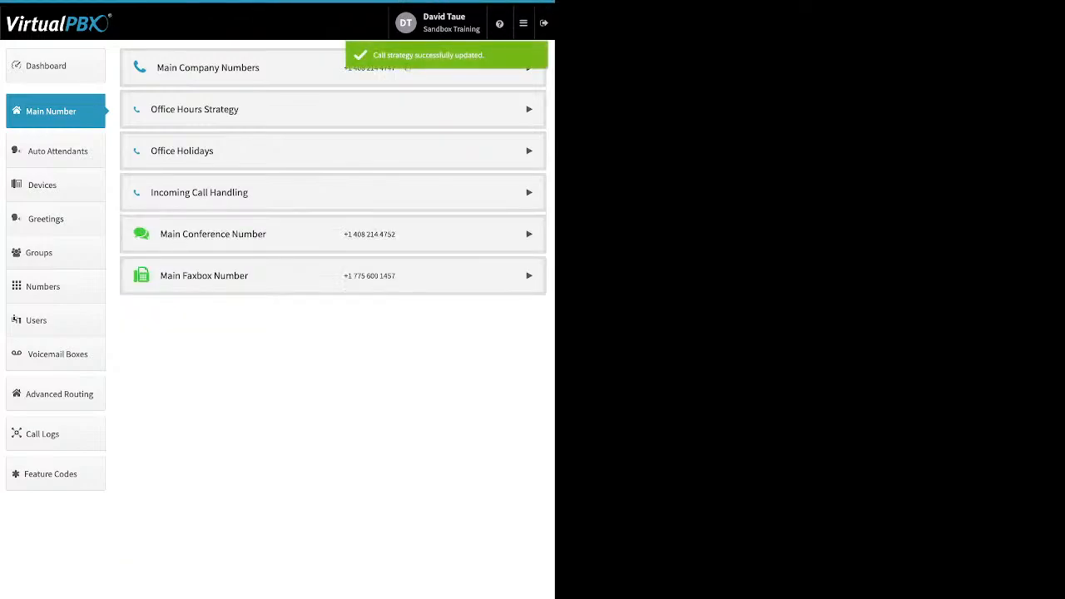
Reopen Incoming Call Handling and select the Users then Virtual Receptionist option for Open Hours, closing its receptionist dialog
{"action": "left_click", "coordinate": [199, 192]}
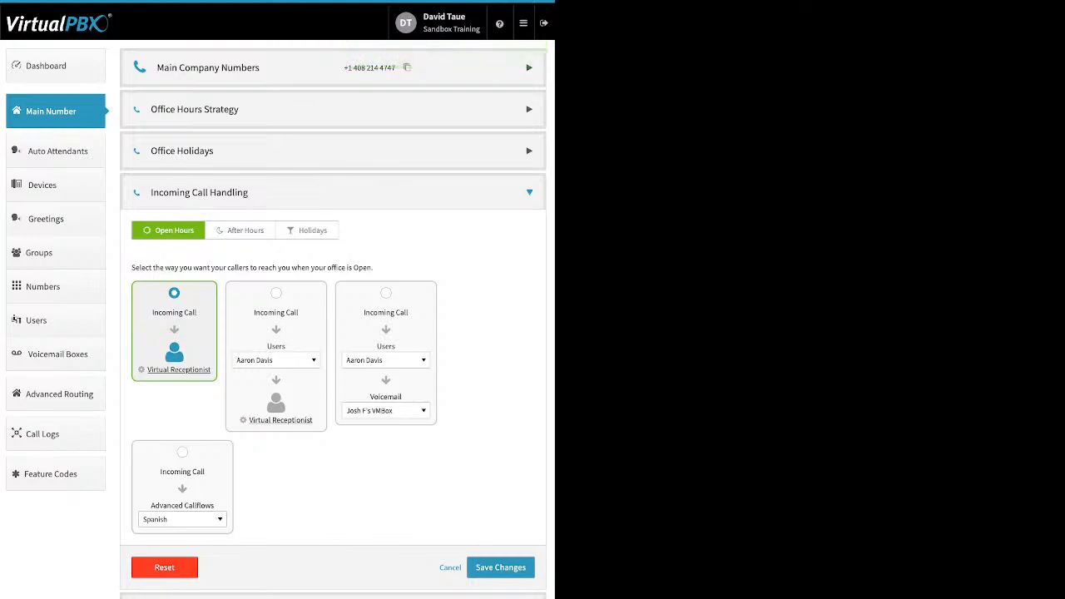
{"action": "left_click", "coordinate": [276, 292]}
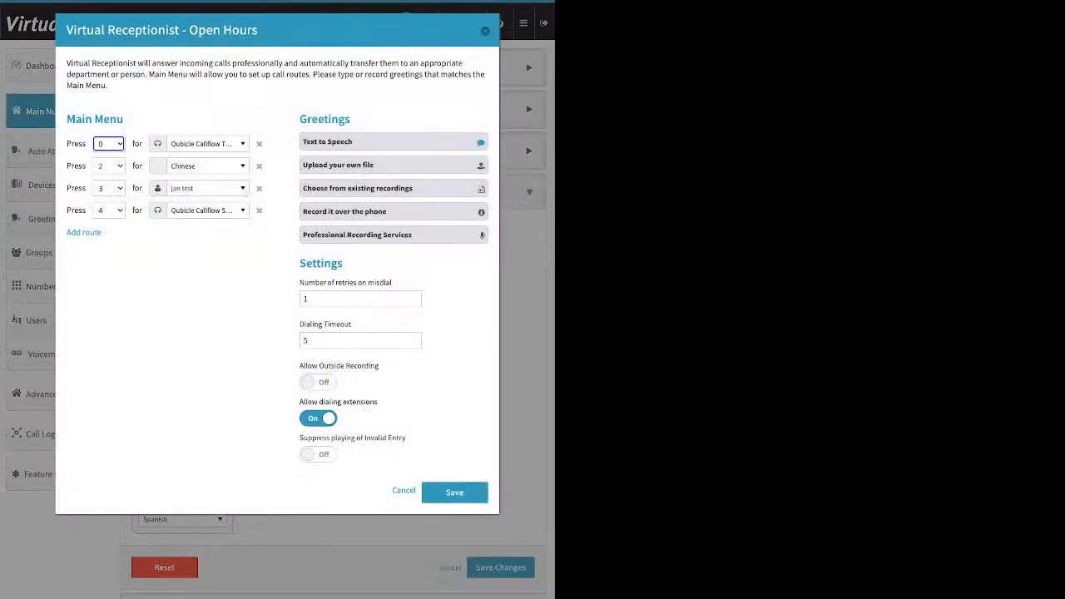
{"action": "left_click", "coordinate": [485, 31]}
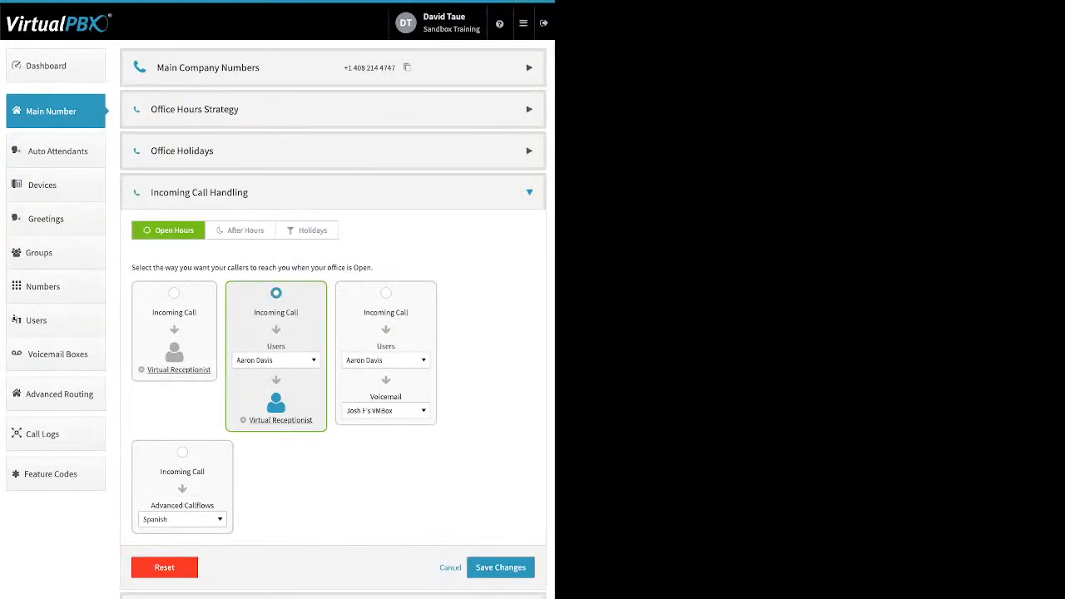
On the After Hours tab, select the queue-then-virtual-receptionist option and set its destination to the Front Desk group
{"action": "left_click", "coordinate": [240, 231]}
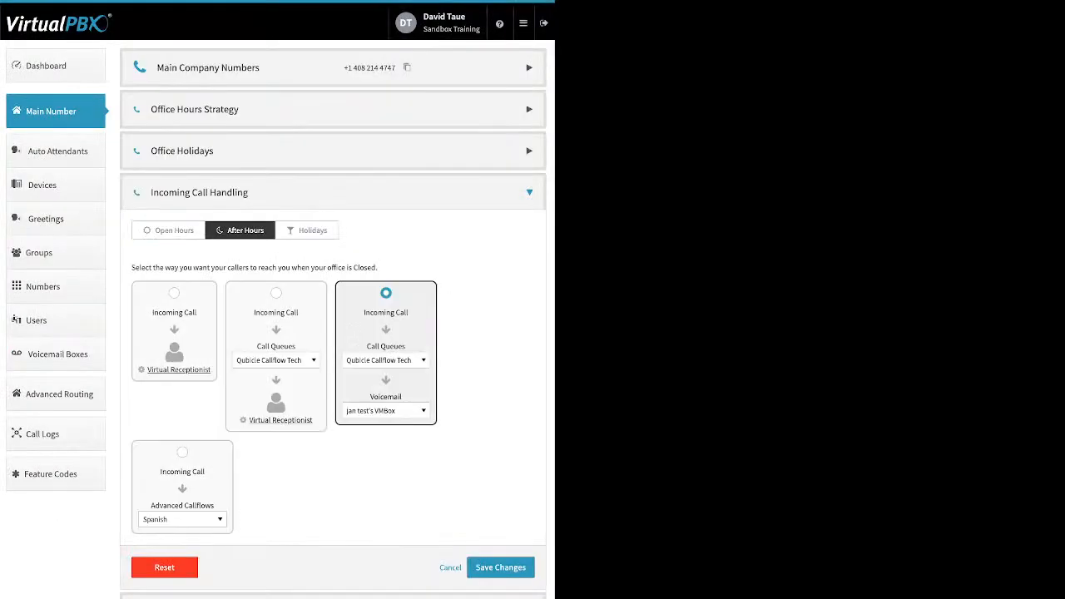
{"action": "left_click", "coordinate": [276, 293]}
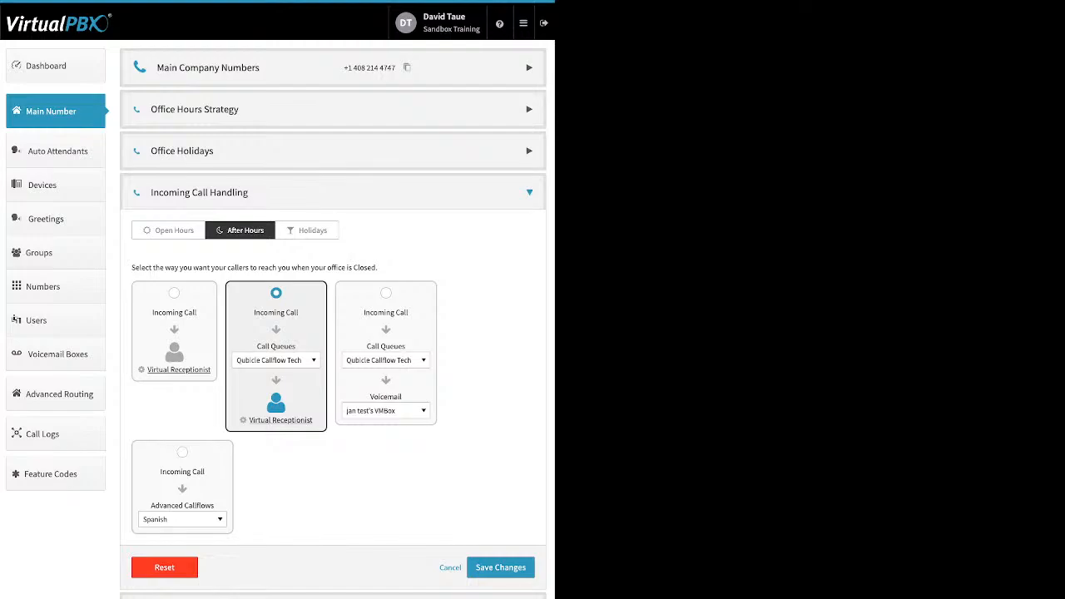
{"action": "left_click", "coordinate": [276, 360]}
{"action": "scroll", "coordinate": [287, 460], "scroll_direction": "up", "scroll_amount": 1}
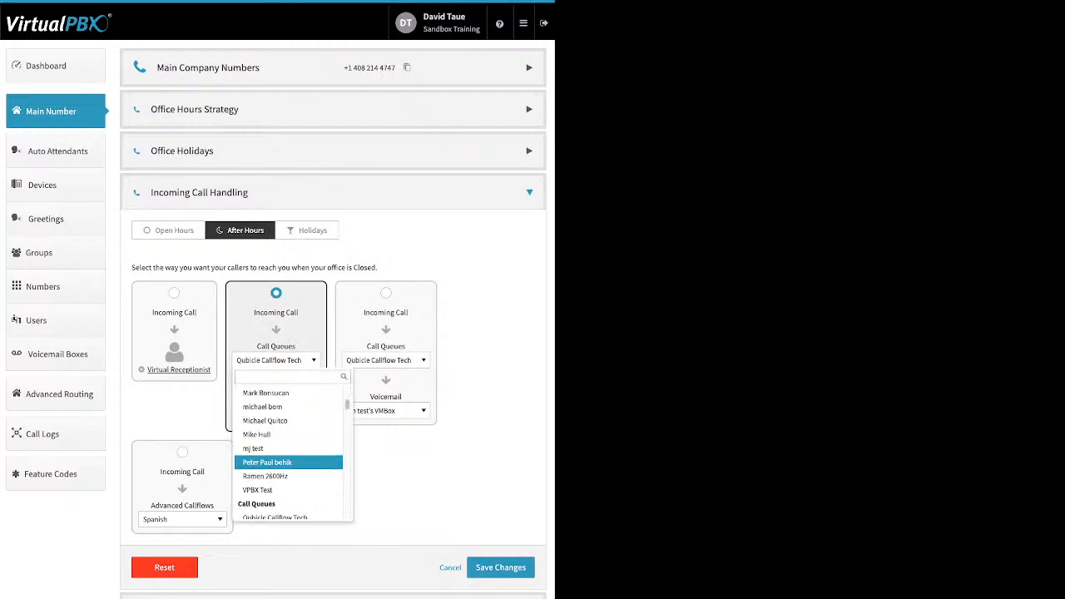
{"action": "scroll", "coordinate": [288, 463], "scroll_direction": "down", "scroll_amount": 1}
{"action": "scroll", "coordinate": [288, 463], "scroll_direction": "up", "scroll_amount": 3}
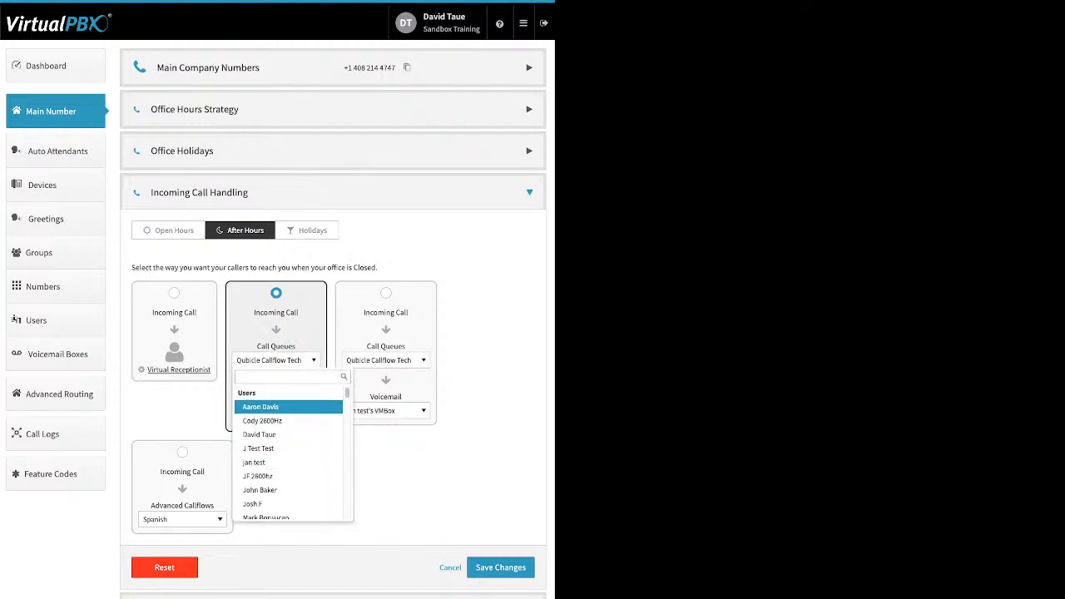
{"action": "scroll", "coordinate": [288, 429], "scroll_direction": "down", "scroll_amount": 1}
{"action": "scroll", "coordinate": [288, 430], "scroll_direction": "down", "scroll_amount": 3}
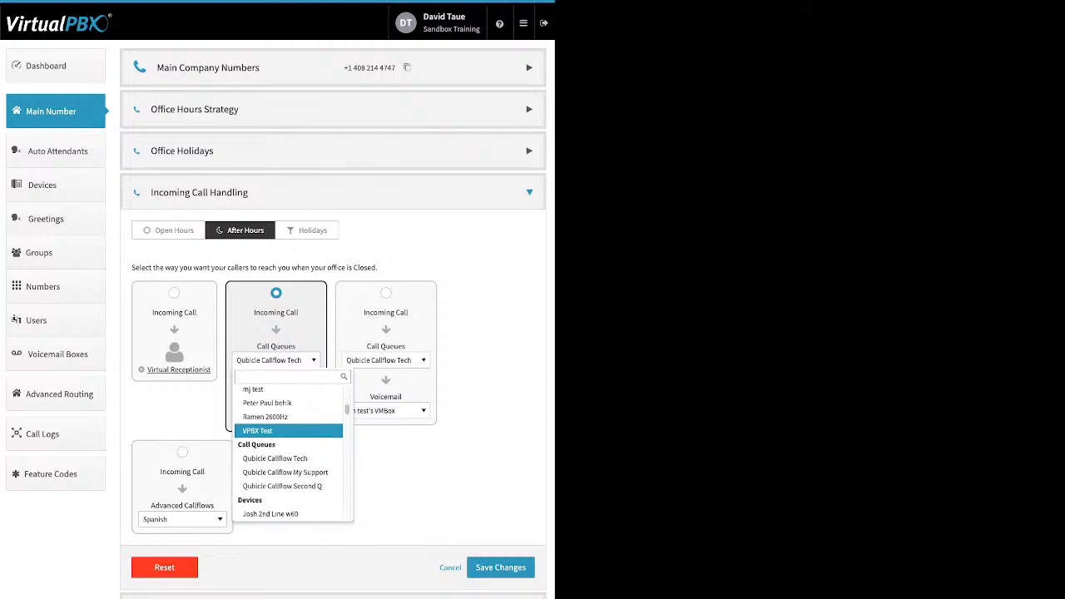
{"action": "scroll", "coordinate": [288, 428], "scroll_direction": "down", "scroll_amount": 3}
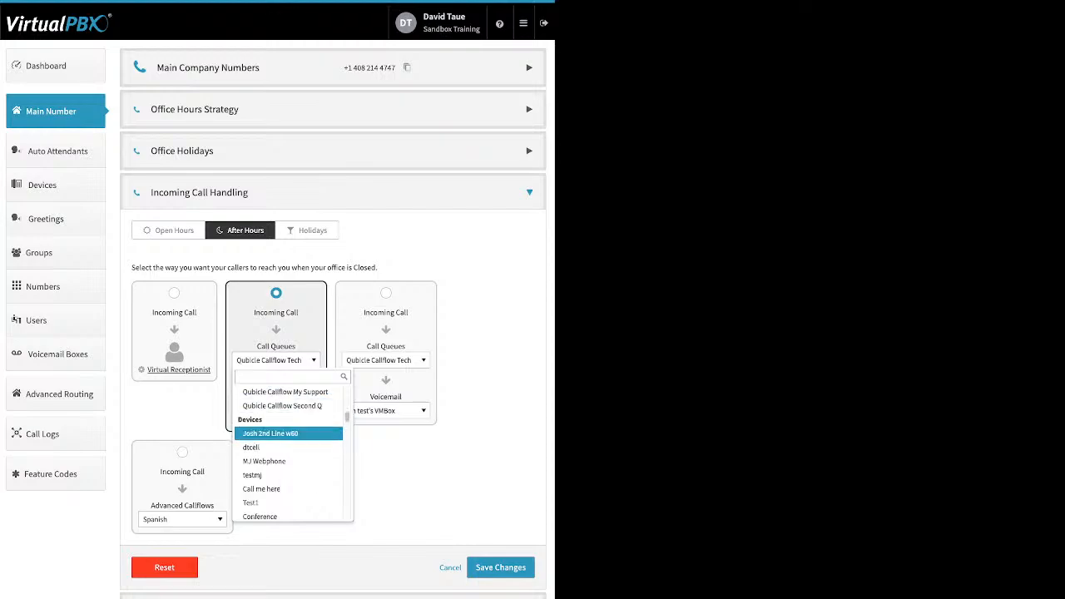
{"action": "scroll", "coordinate": [287, 428], "scroll_direction": "down", "scroll_amount": 1}
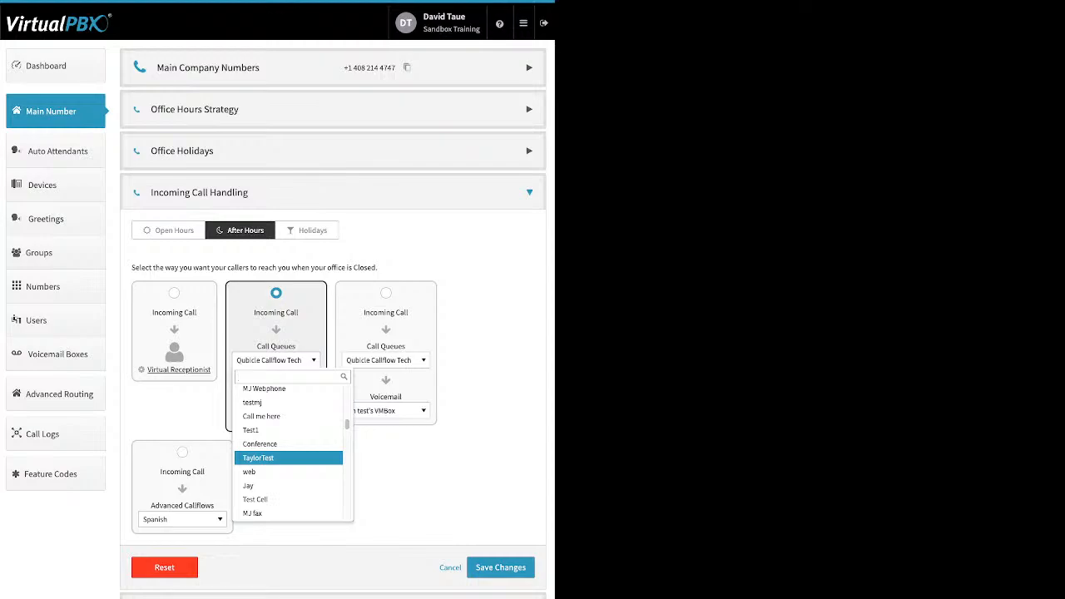
{"action": "scroll", "coordinate": [289, 455], "scroll_direction": "down", "scroll_amount": 3}
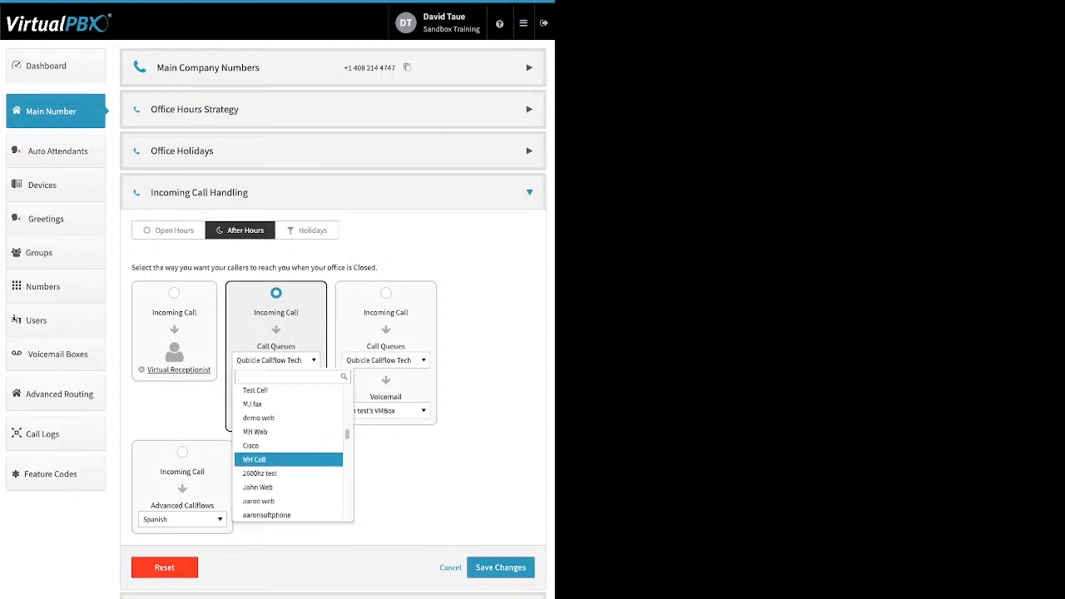
{"action": "scroll", "coordinate": [288, 454], "scroll_direction": "down", "scroll_amount": 5}
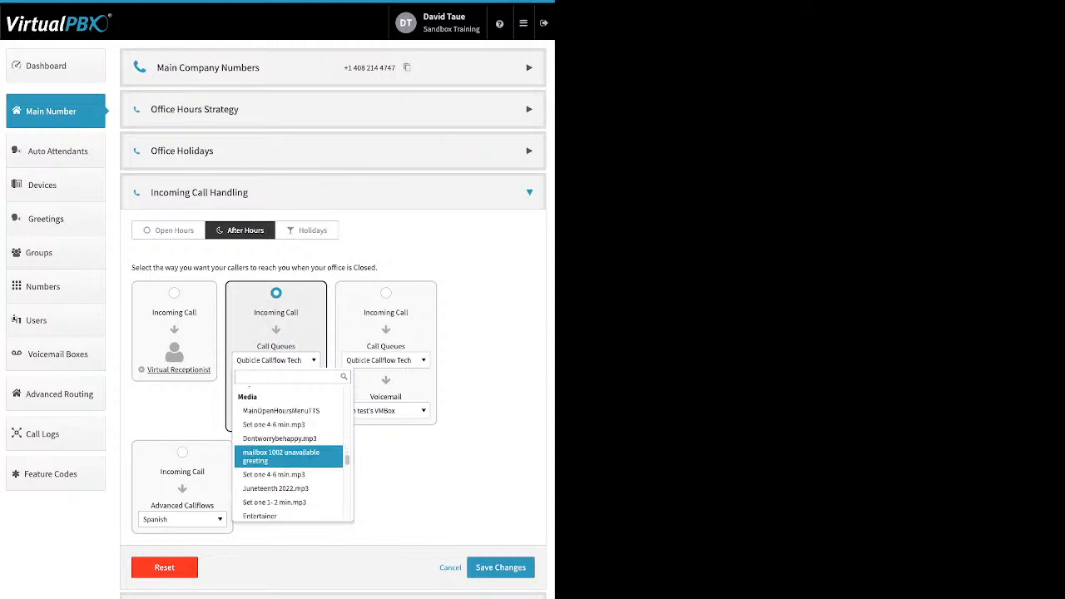
{"action": "scroll", "coordinate": [289, 455], "scroll_direction": "down", "scroll_amount": 5}
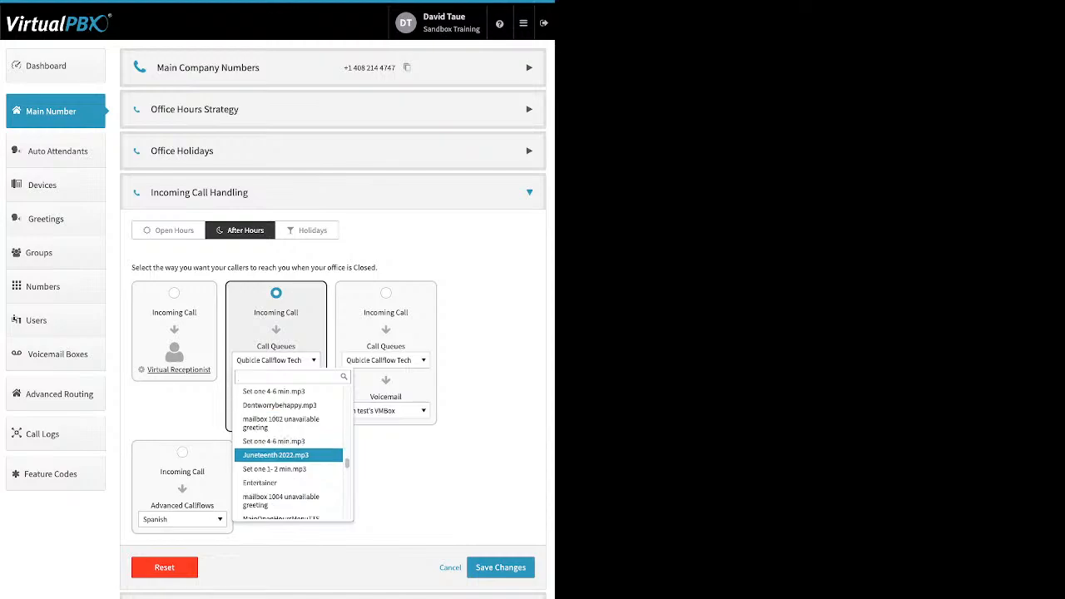
{"action": "scroll", "coordinate": [288, 455], "scroll_direction": "down", "scroll_amount": 5}
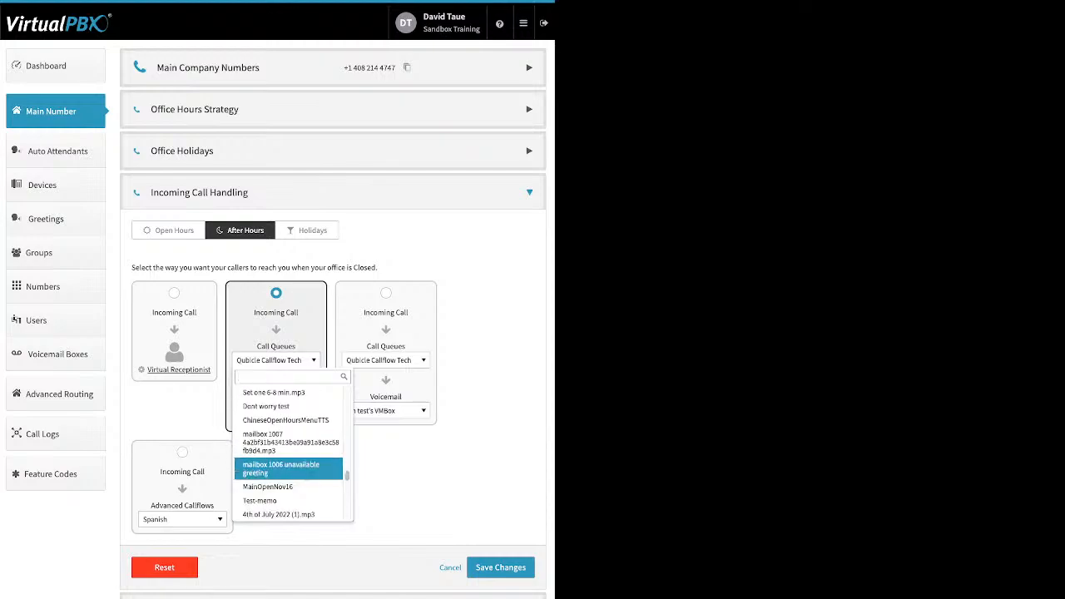
{"action": "scroll", "coordinate": [288, 455], "scroll_direction": "down", "scroll_amount": 8}
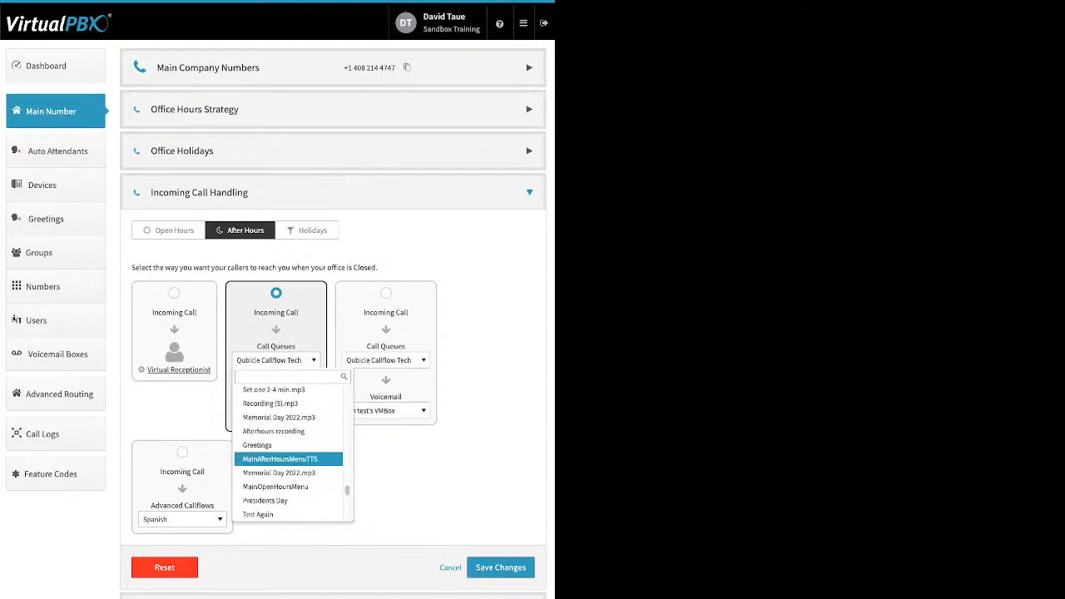
{"action": "scroll", "coordinate": [289, 455], "scroll_direction": "down", "scroll_amount": 2}
{"action": "left_click", "coordinate": [288, 455]}
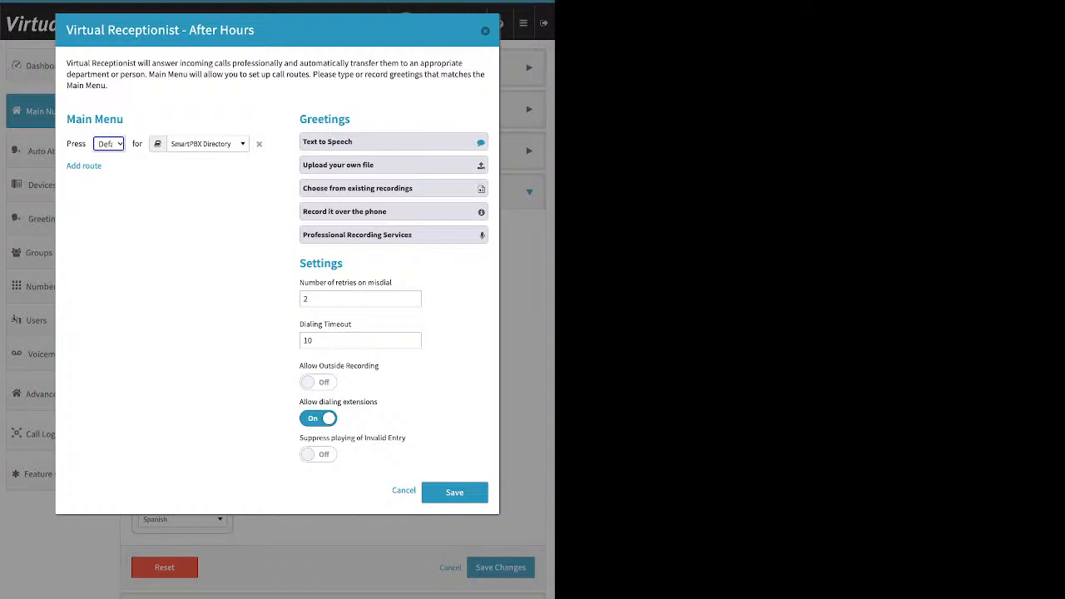
Open the After Hours receptionist's Record it over the phone greeting to show the recording PIN, and cancel the dialog
{"action": "left_click", "coordinate": [393, 211]}
{"action": "left_click_drag", "start_coordinate": [422, 284], "coordinate": [403, 283]}
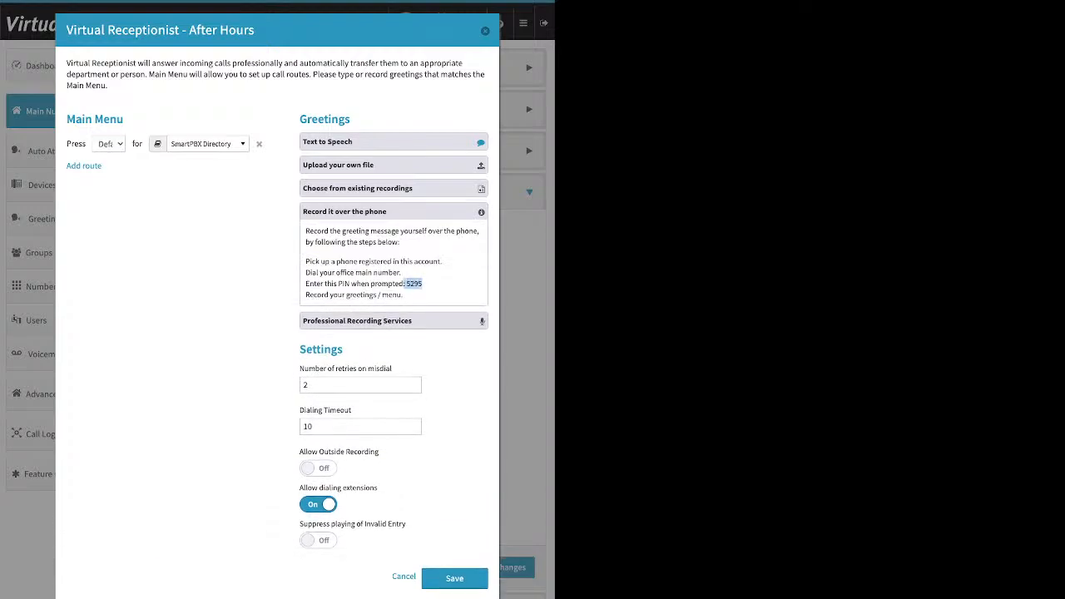
{"action": "left_click", "coordinate": [404, 576]}
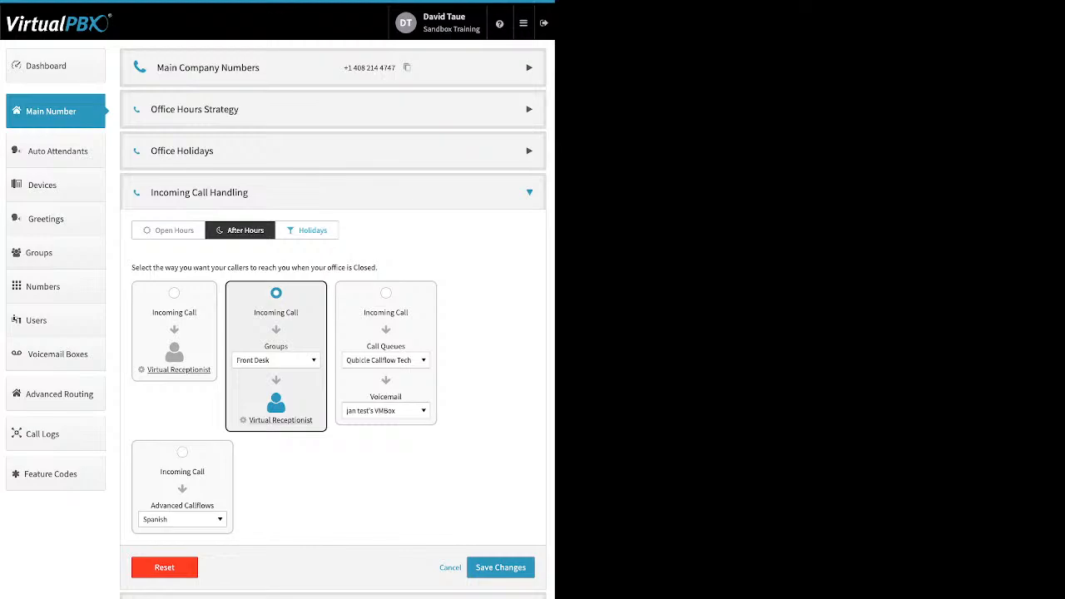
Open the Holidays tab and browse the Other and Voicemail destination lists of the voicemail option
{"action": "left_click", "coordinate": [307, 231]}
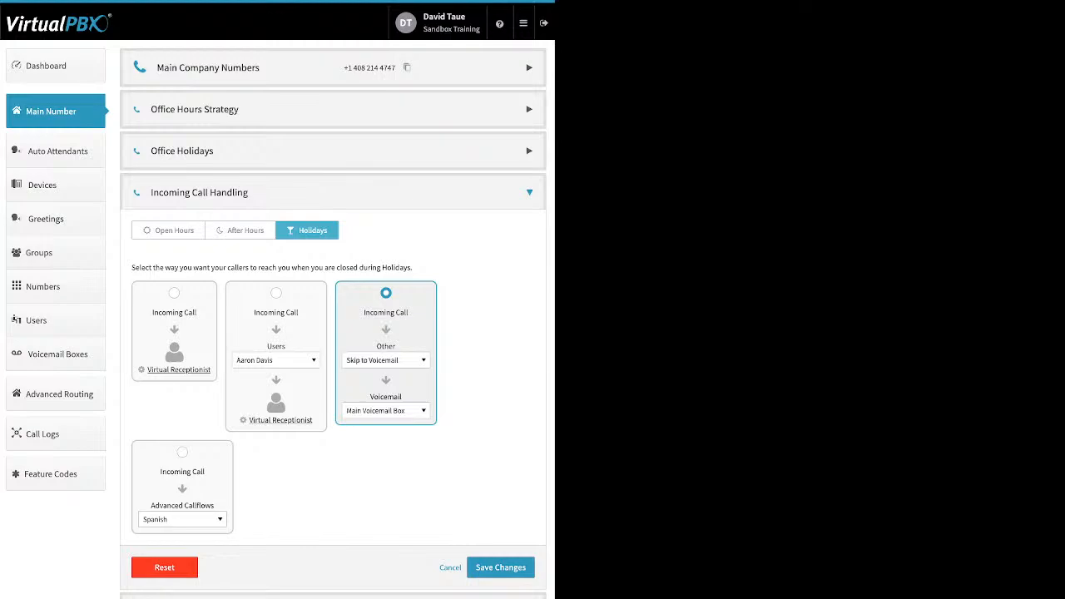
{"action": "left_click", "coordinate": [386, 360]}
{"action": "scroll", "coordinate": [398, 452], "scroll_direction": "up", "scroll_amount": 15}
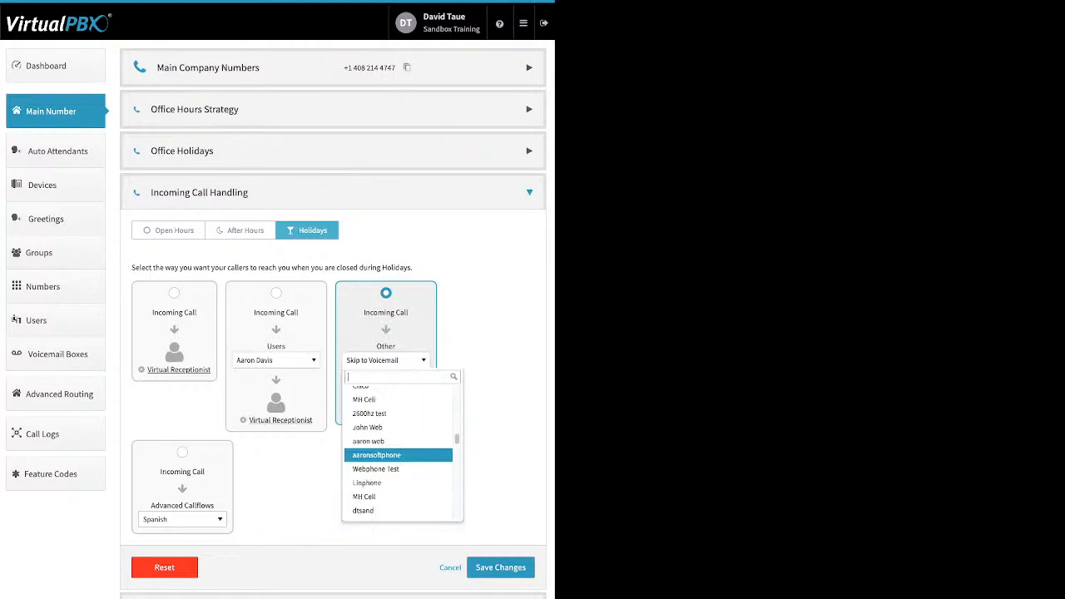
{"action": "scroll", "coordinate": [399, 451], "scroll_direction": "up", "scroll_amount": 3}
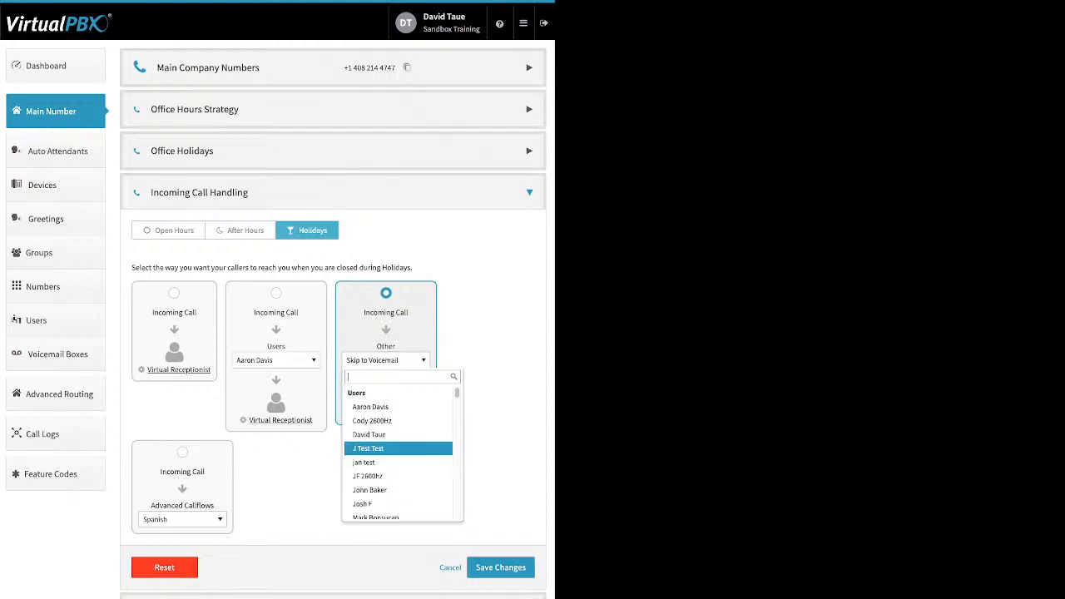
{"action": "scroll", "coordinate": [399, 451], "scroll_direction": "down", "scroll_amount": 15}
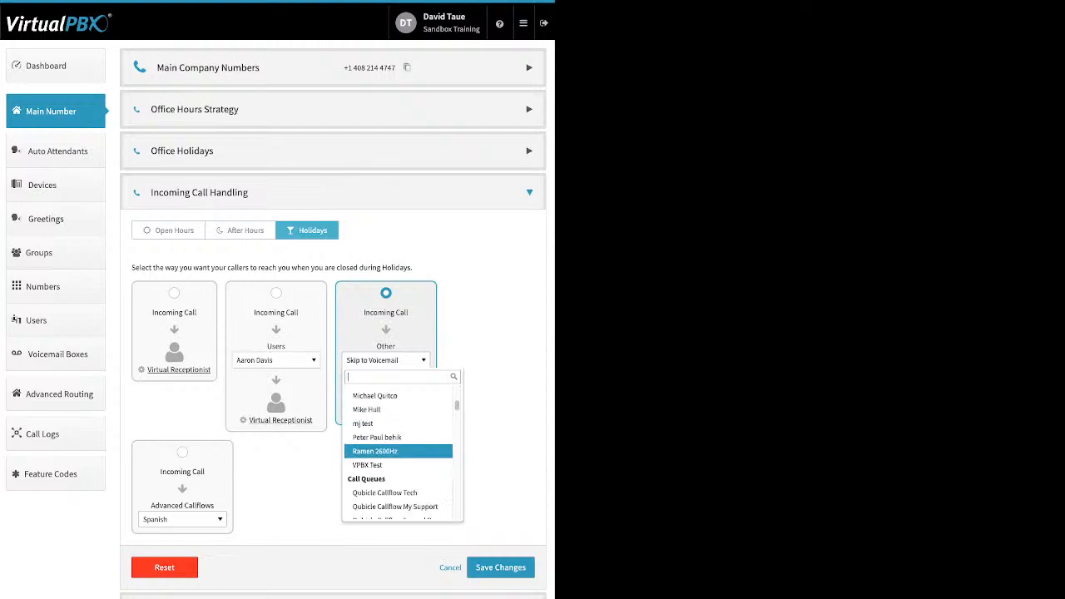
{"action": "scroll", "coordinate": [398, 452], "scroll_direction": "down", "scroll_amount": 15}
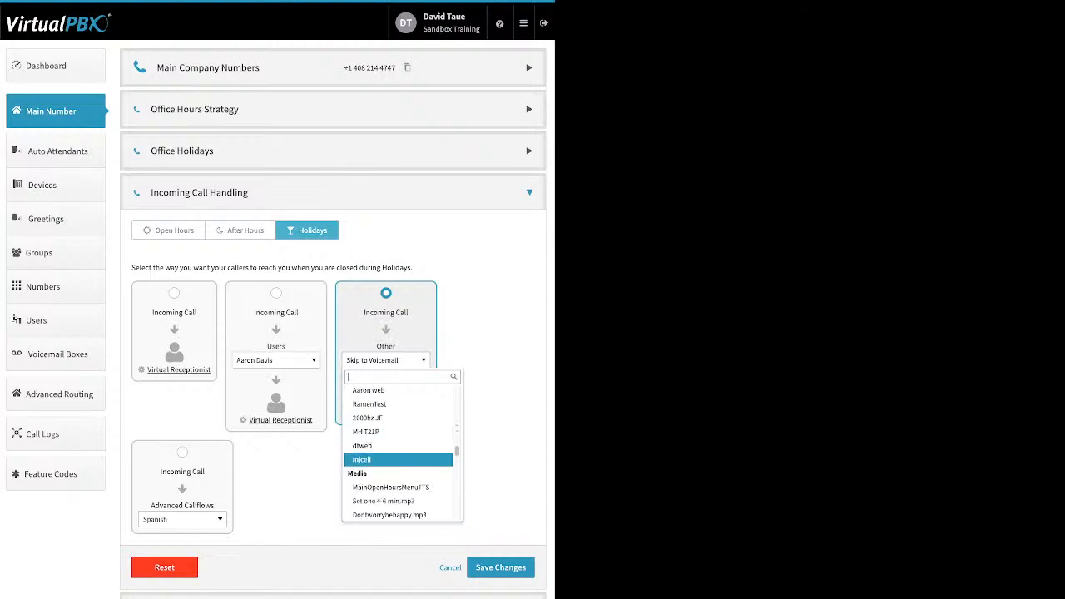
{"action": "key", "text": "Escape"}
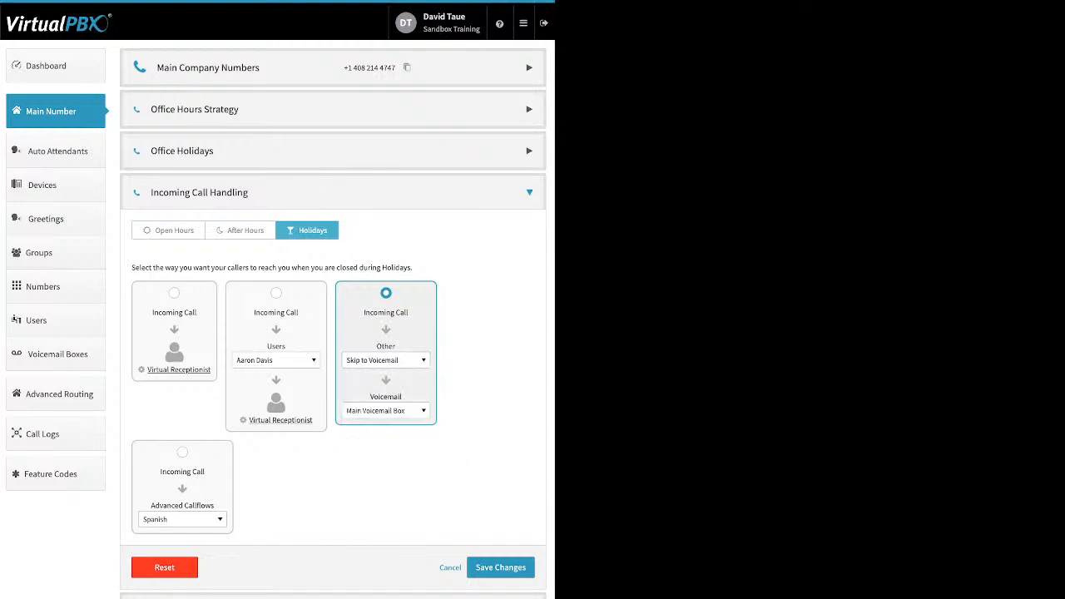
{"action": "left_click", "coordinate": [386, 411]}
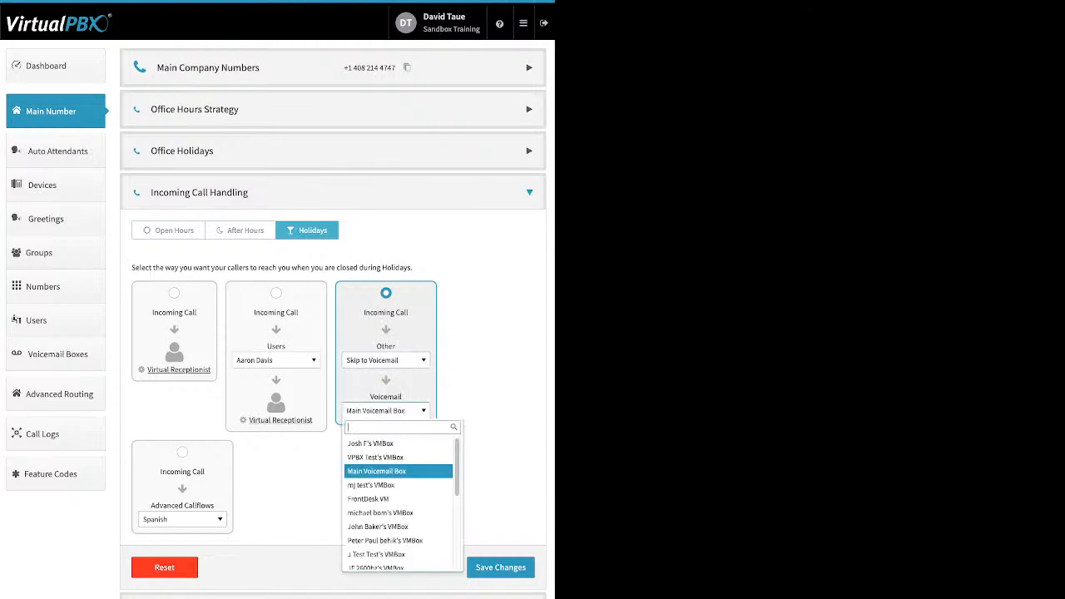
{"action": "key", "text": "Escape"}
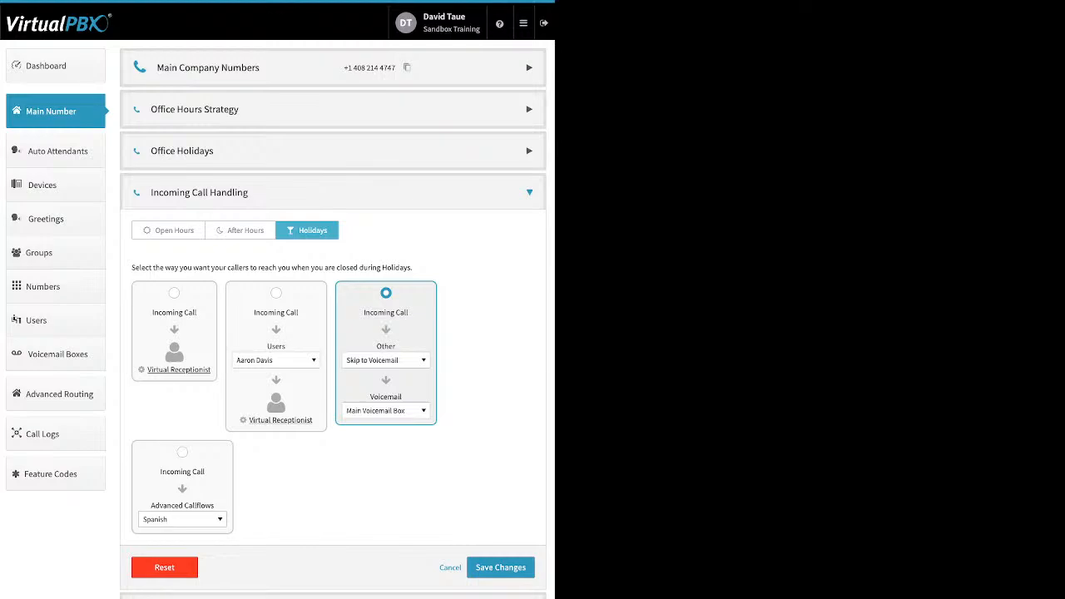
Select the Skip to Voicemail option with Main Voicemail Box for Holidays and save the call handling
{"action": "left_click", "coordinate": [182, 453]}
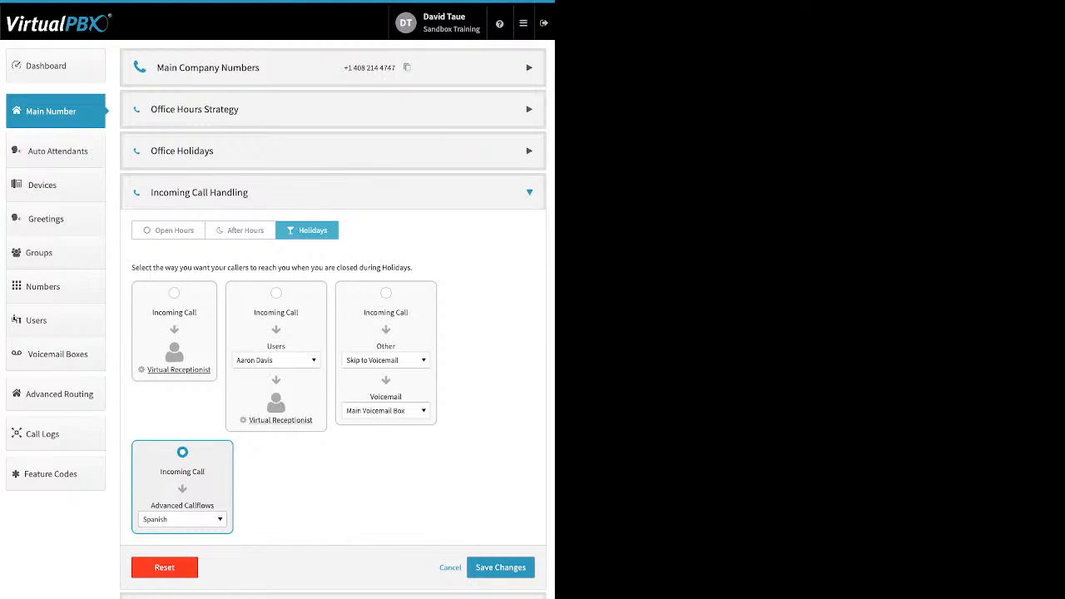
{"action": "left_click", "coordinate": [385, 293]}
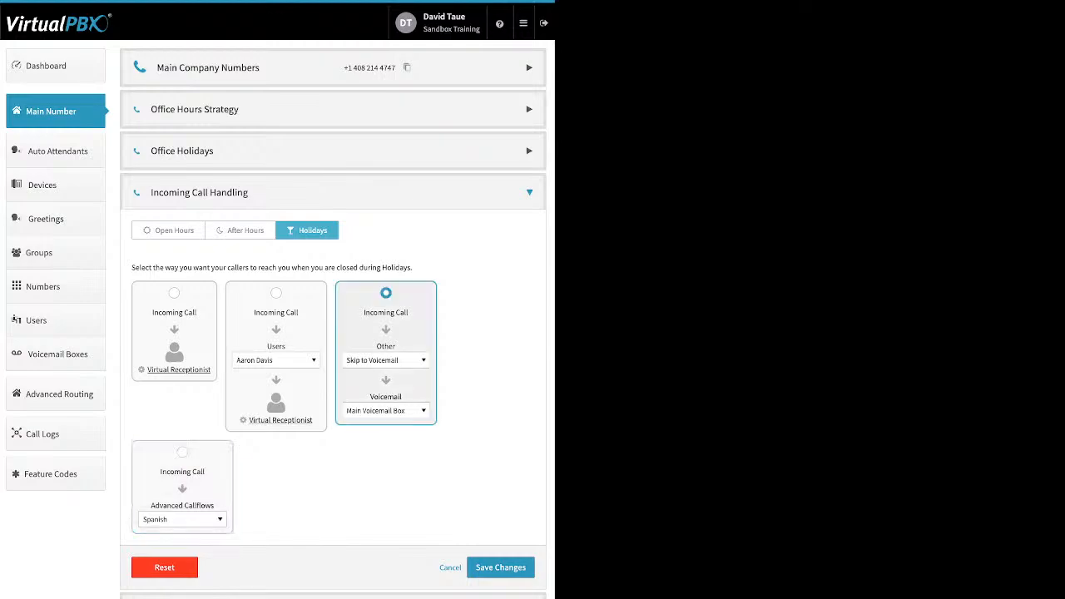
{"action": "left_click", "coordinate": [500, 568]}
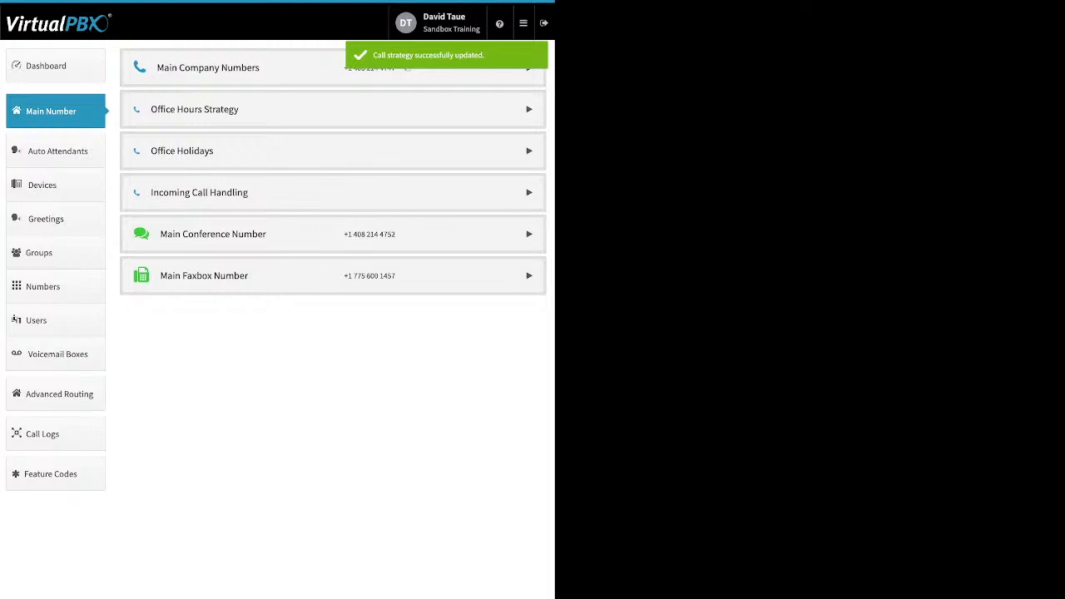
Expand Main Conference Number and open its Custom Conference Greeting dialog, then cancel it
{"action": "left_click", "coordinate": [529, 234]}
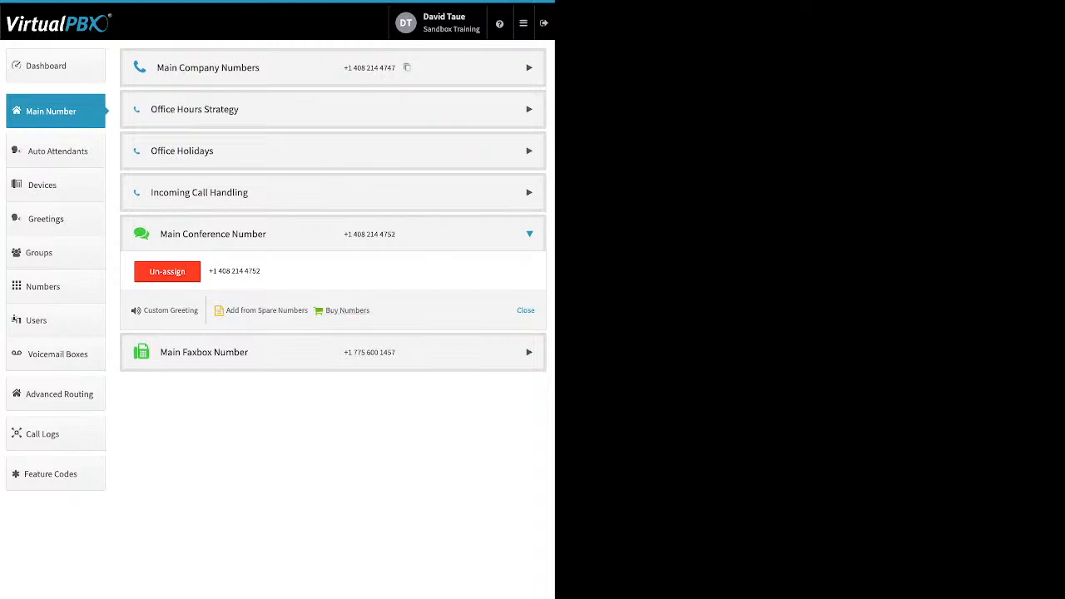
{"action": "left_click", "coordinate": [170, 311]}
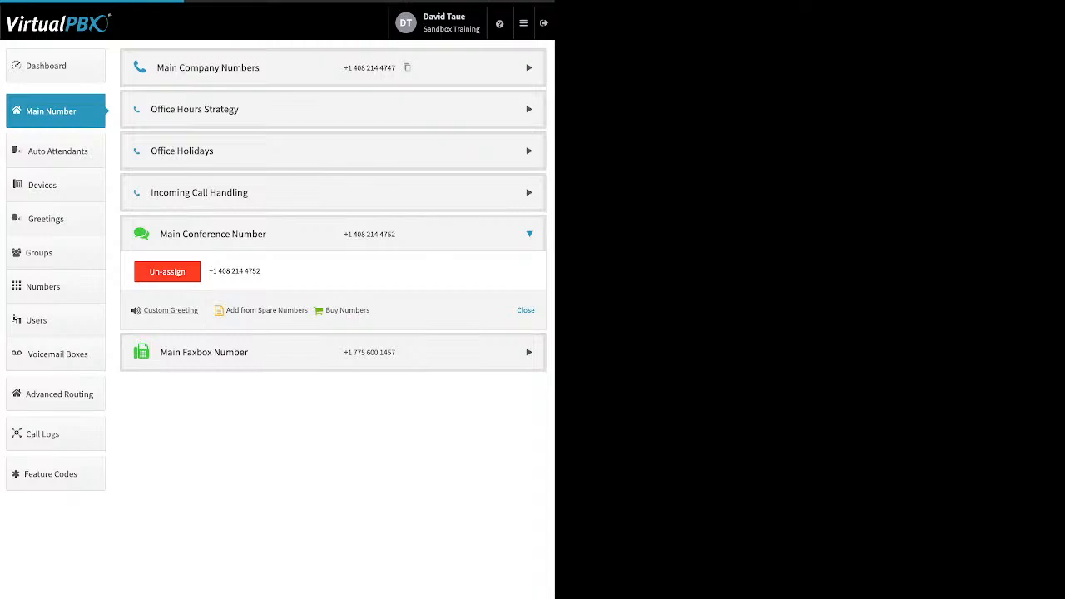
{"action": "left_click", "coordinate": [335, 77]}
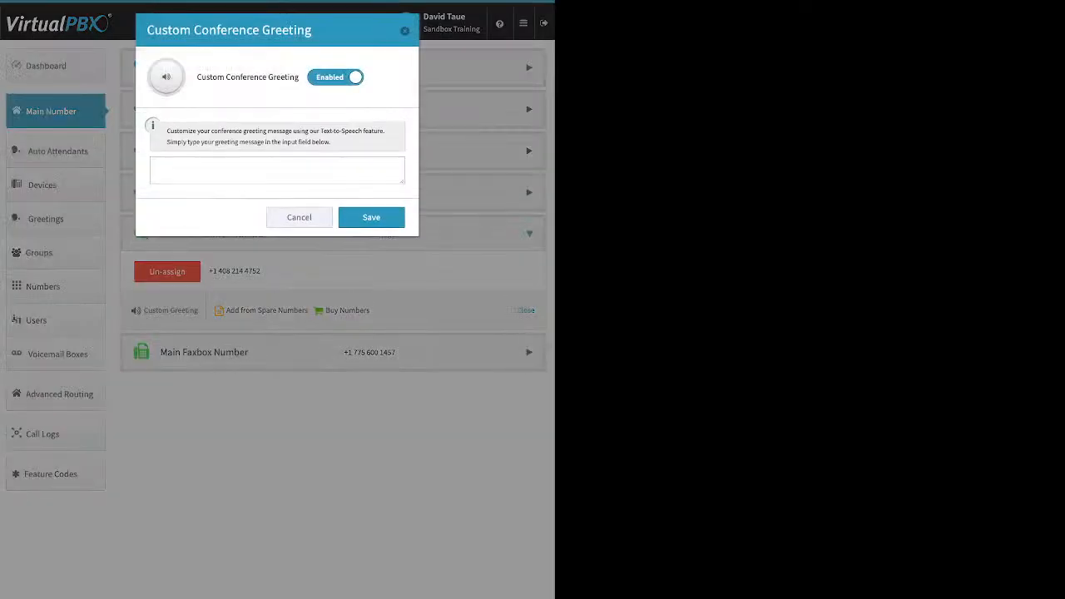
{"action": "left_click", "coordinate": [277, 171]}
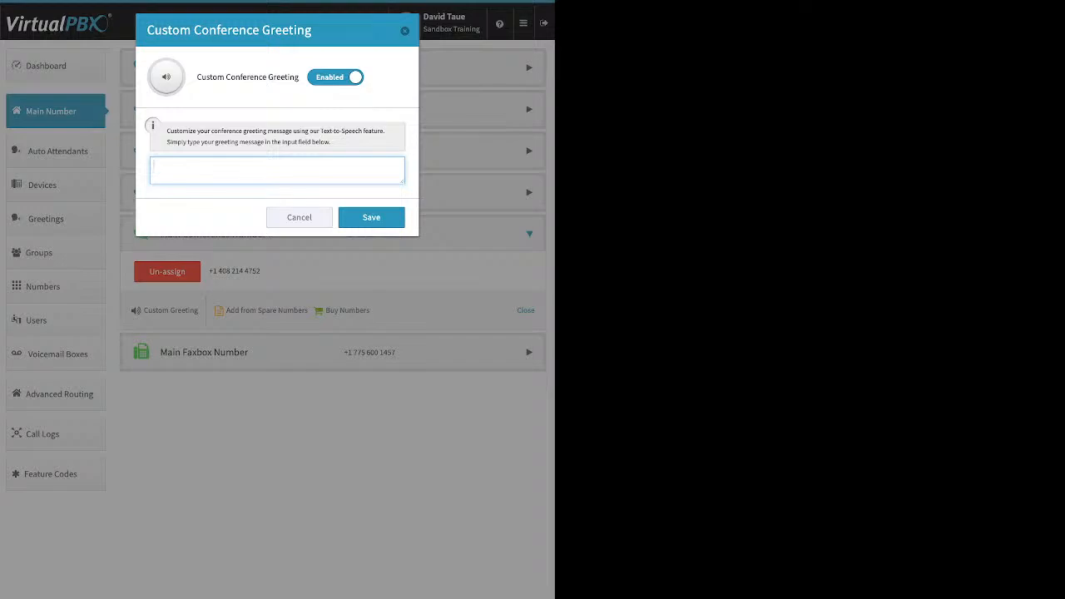
{"action": "left_click", "coordinate": [299, 217]}
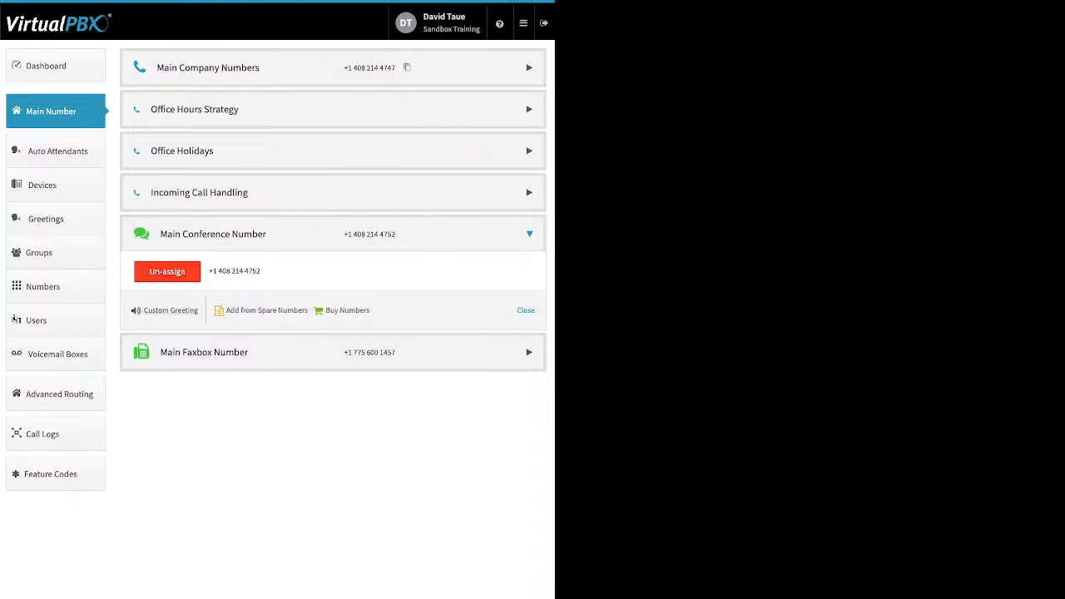
Expand Main Faxbox Number and open Edit Faxbox to review its notification email and email permissions, then close it
{"action": "left_click", "coordinate": [529, 352]}
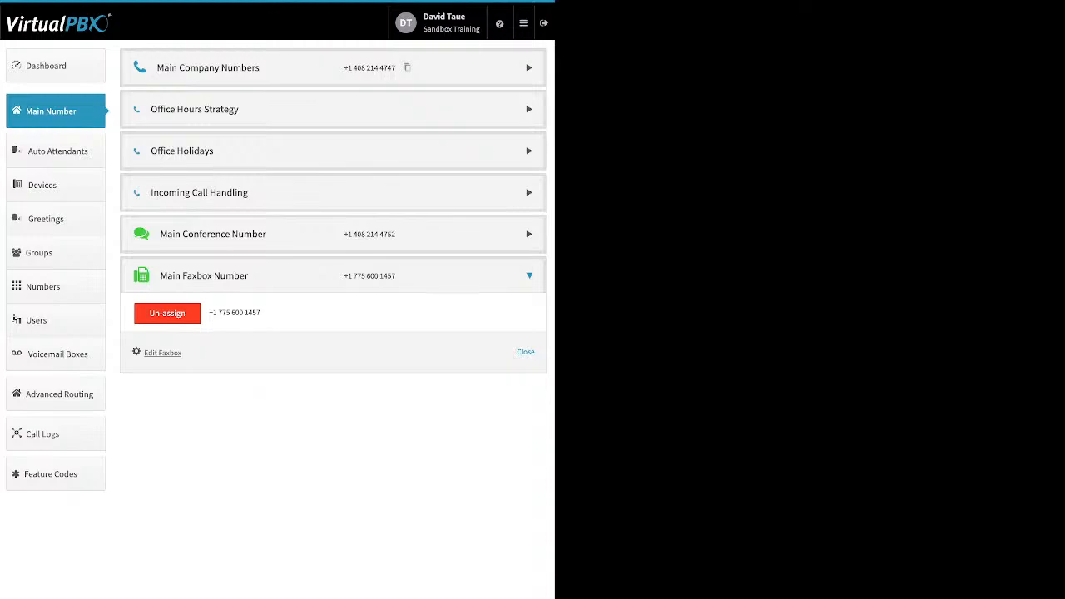
{"action": "left_click", "coordinate": [162, 353]}
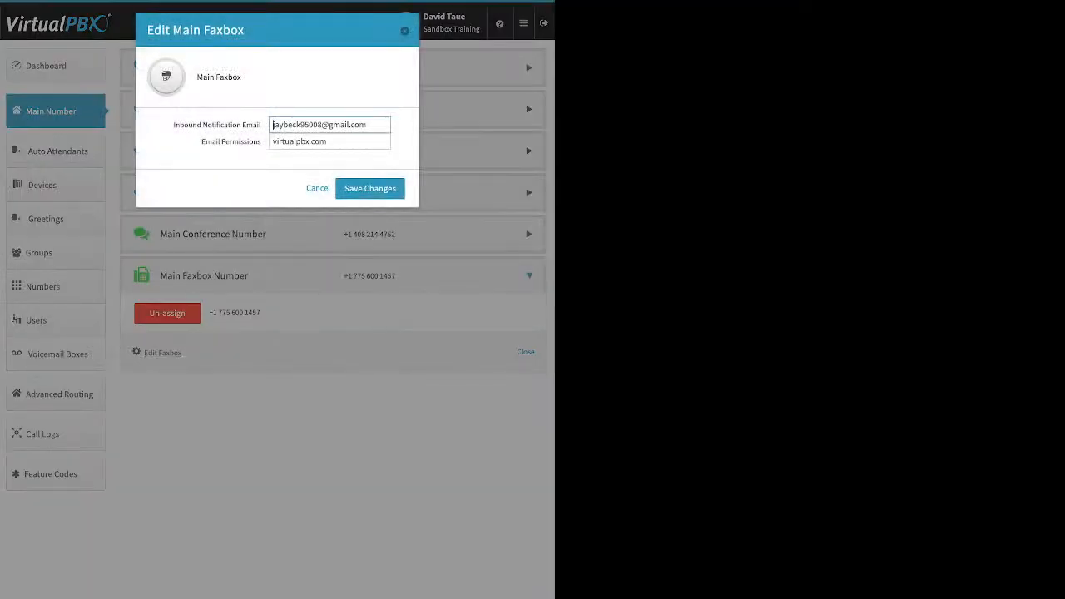
{"action": "left_click_drag", "start_coordinate": [174, 125], "coordinate": [260, 125]}
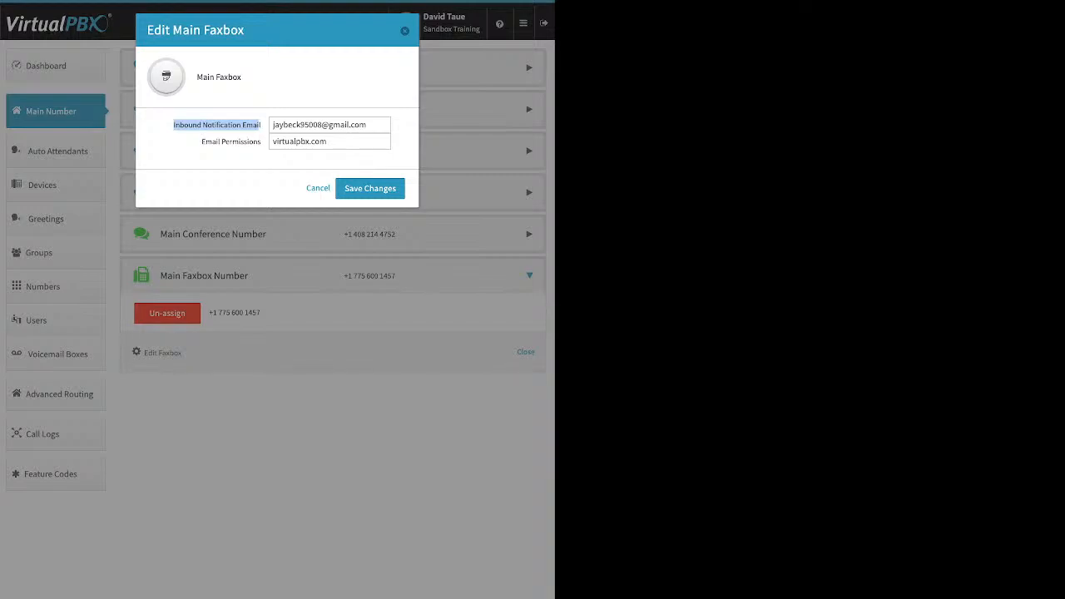
{"action": "left_click", "coordinate": [258, 125]}
{"action": "triple_click", "coordinate": [231, 142]}
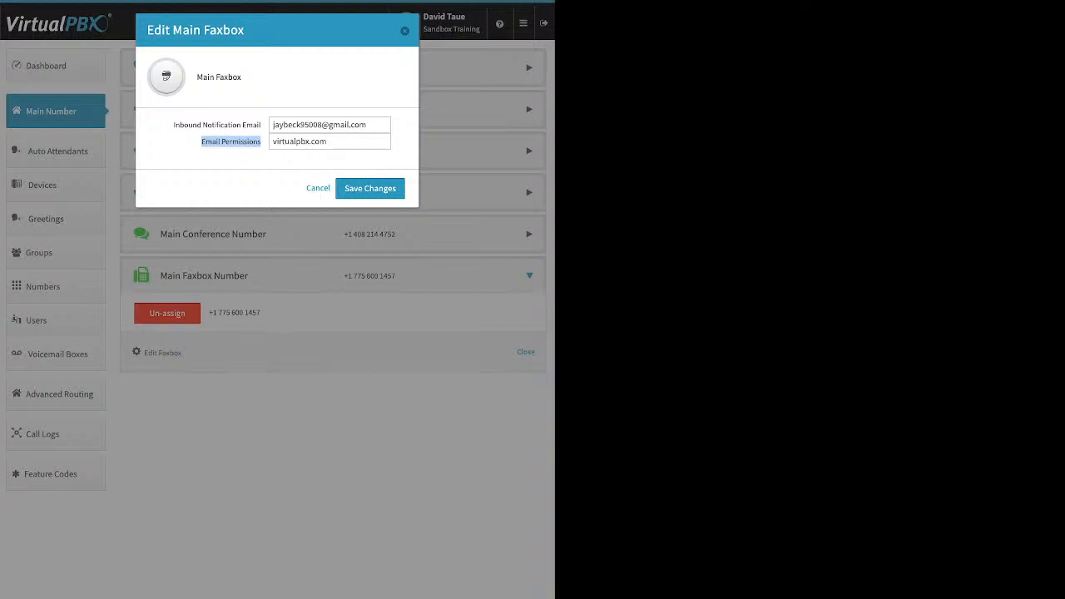
{"action": "key", "text": "Escape"}
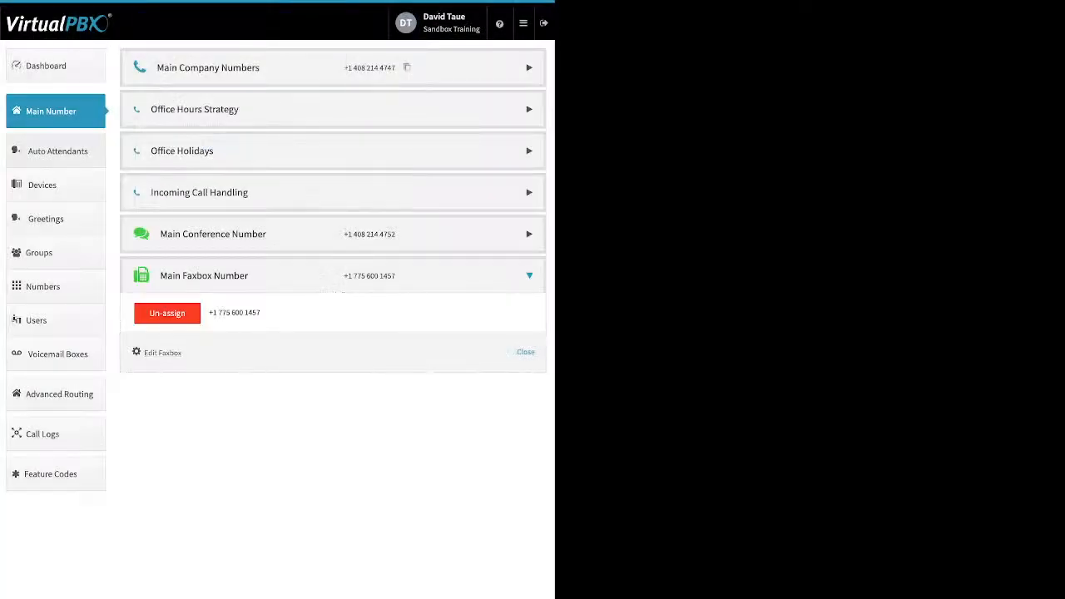
Open Auto Attendants and start creating an attendant, then close the dialog
{"action": "left_click", "coordinate": [56, 151]}
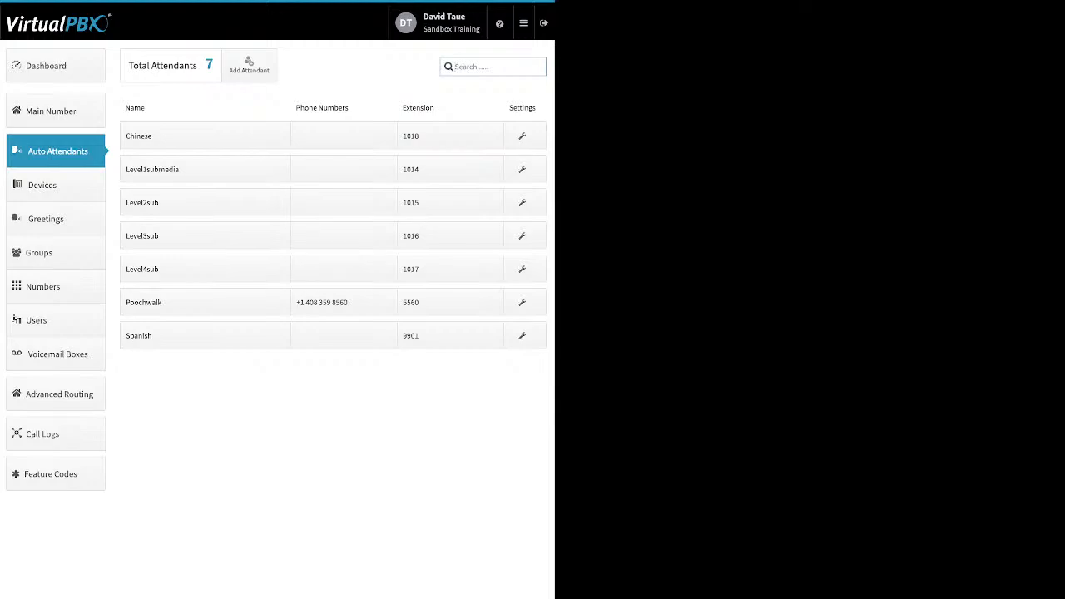
{"action": "left_click", "coordinate": [248, 65]}
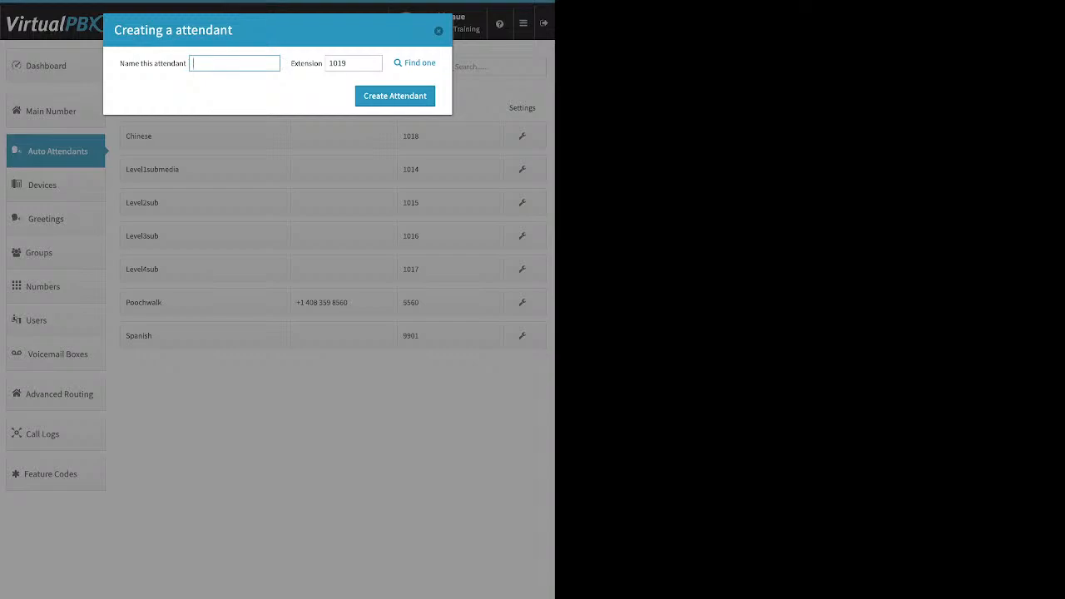
{"action": "left_click", "coordinate": [439, 31]}
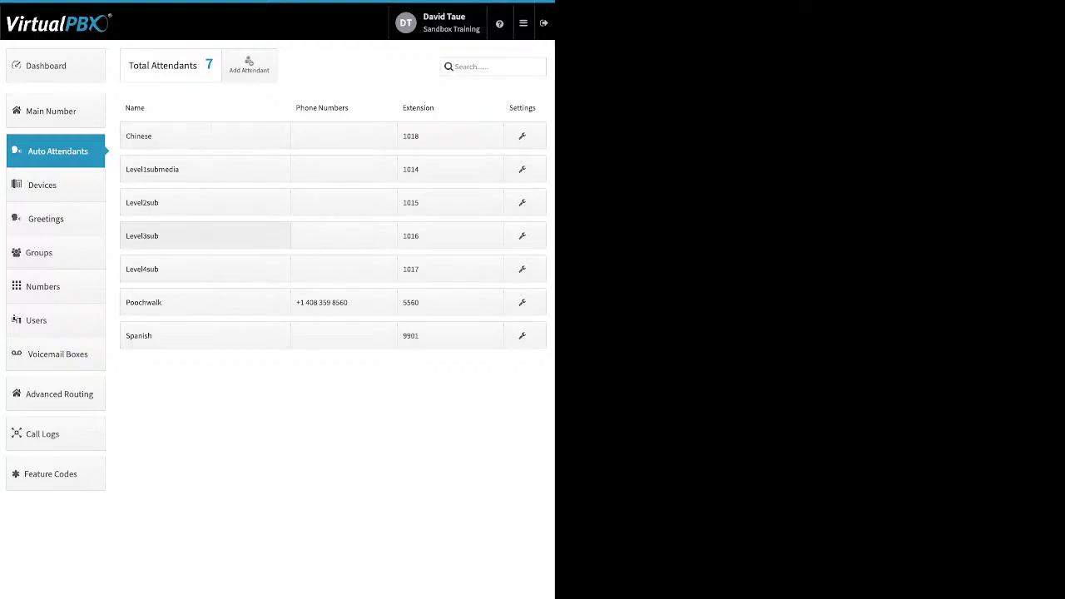
Toggle the Chinese attendant's Available in Main Menu switch off and back on
{"action": "left_click", "coordinate": [206, 136]}
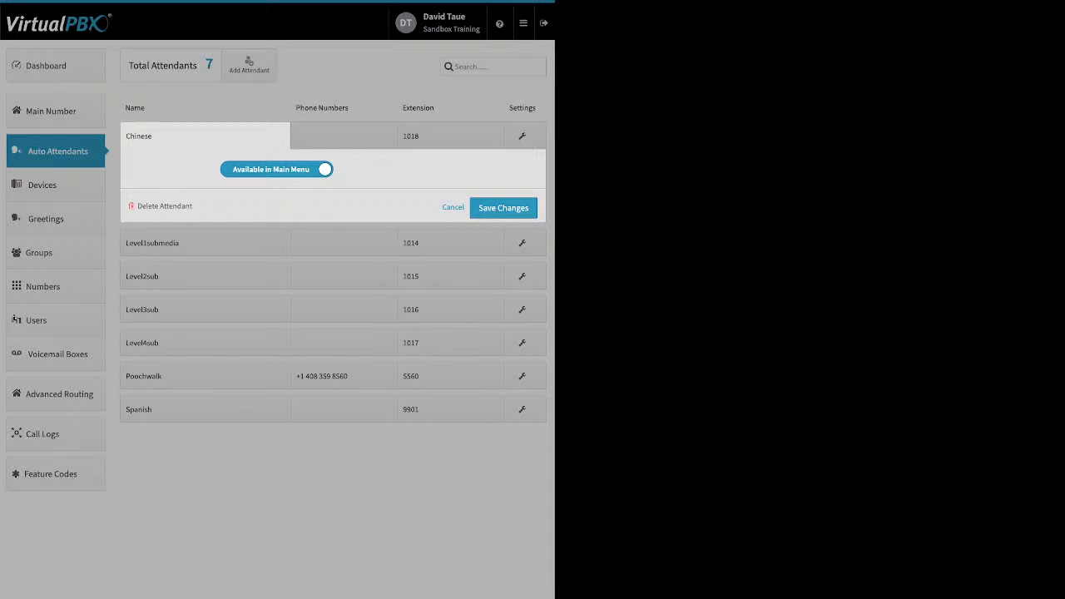
{"action": "left_click", "coordinate": [277, 169]}
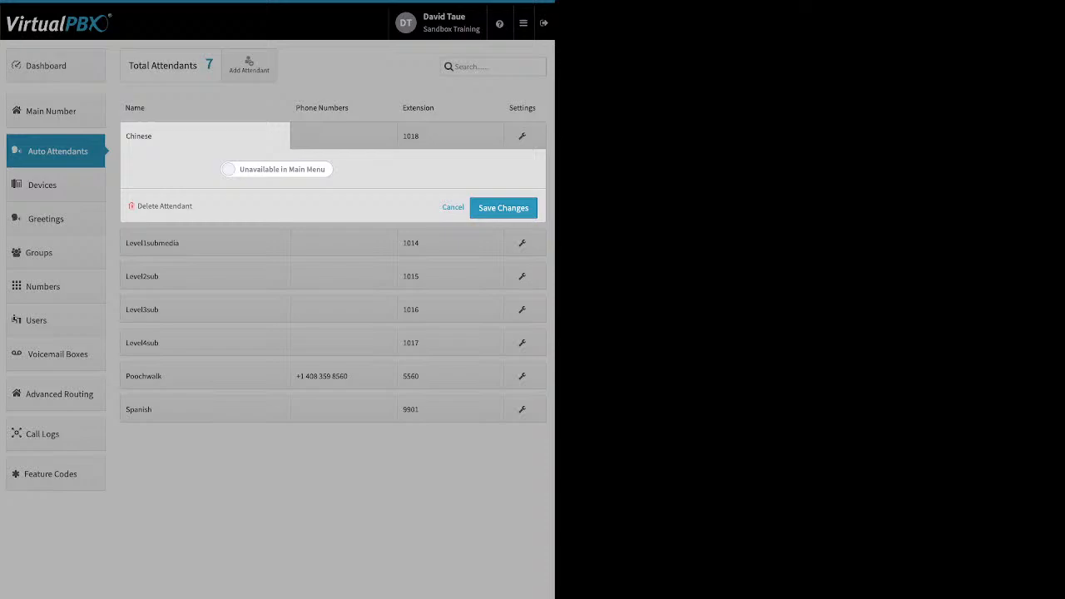
{"action": "left_click", "coordinate": [277, 169]}
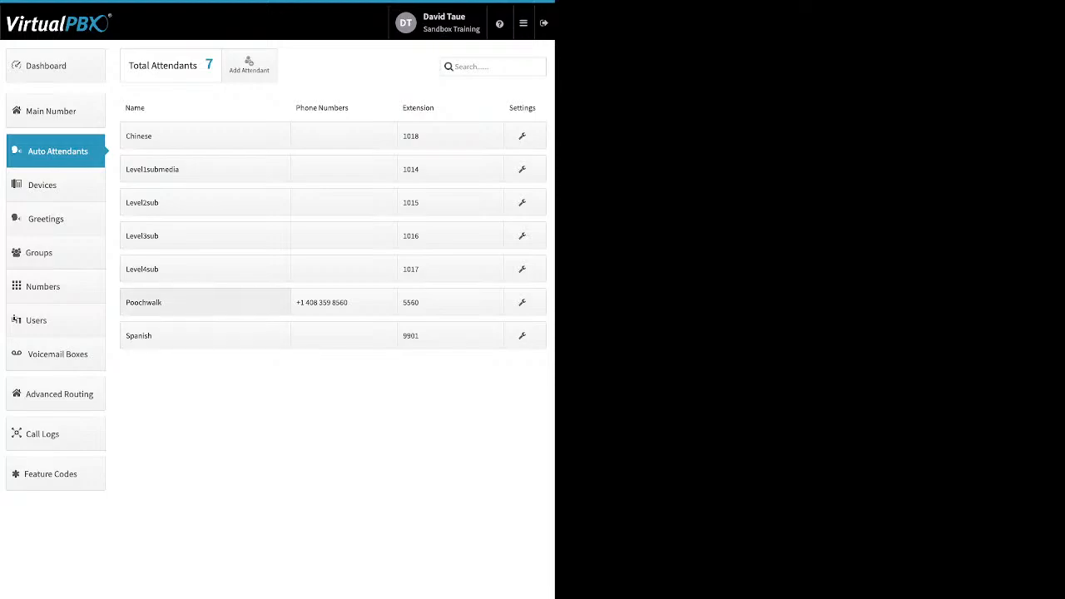
Open the Poochwalk attendant's menu availability and extension settings without changing them
{"action": "left_click", "coordinate": [166, 302]}
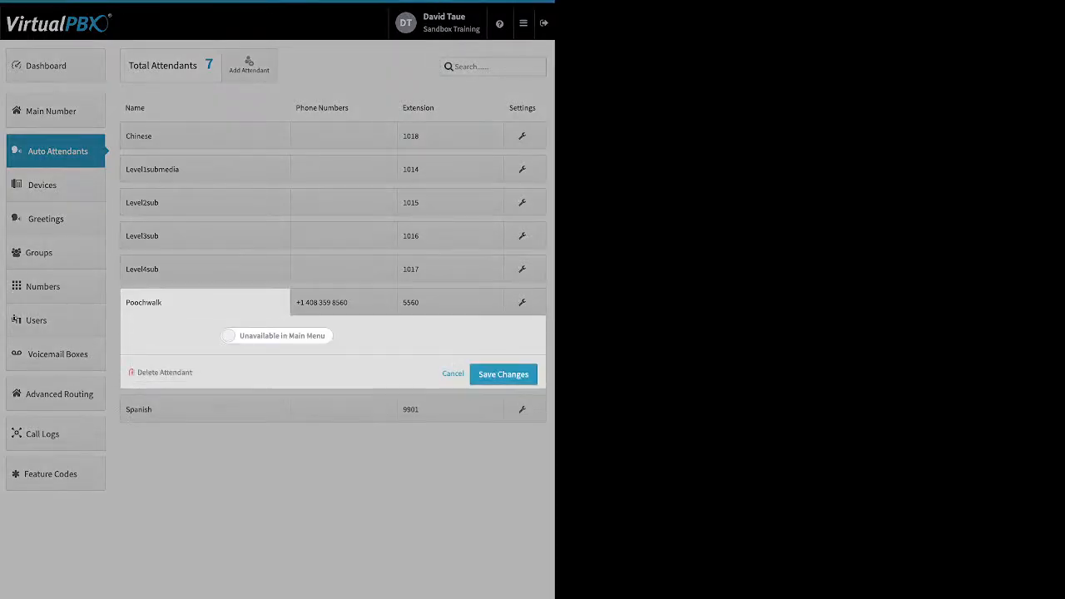
{"action": "left_click", "coordinate": [452, 373]}
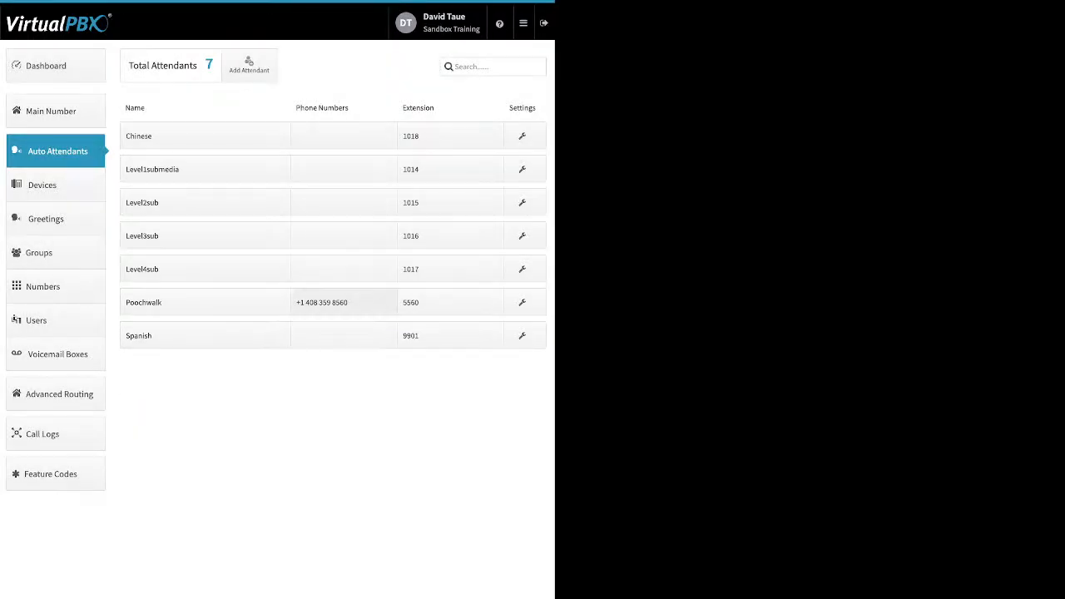
{"action": "left_click", "coordinate": [343, 302]}
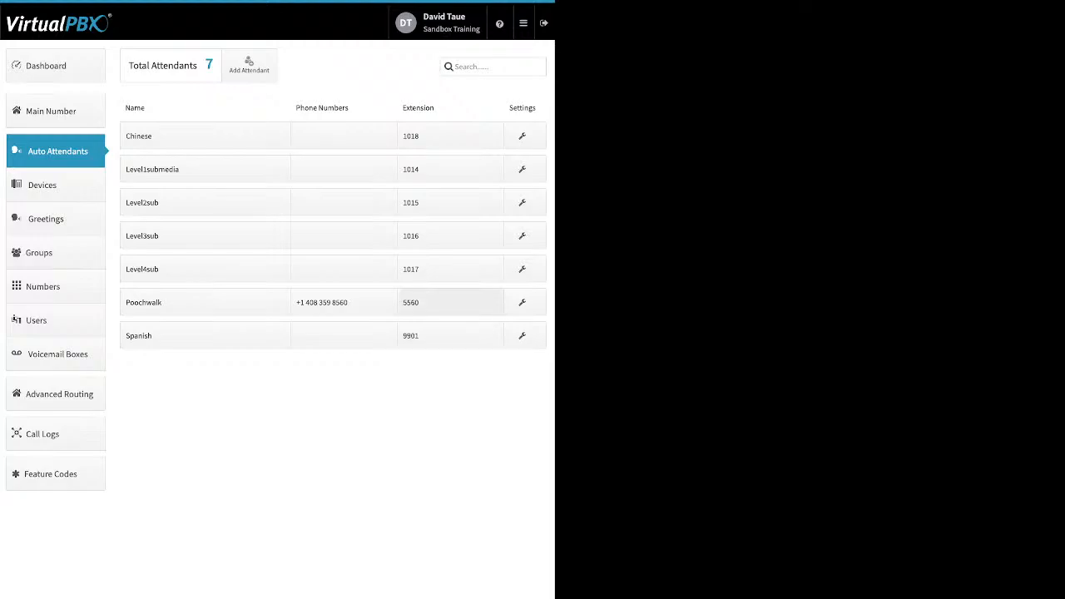
{"action": "left_click", "coordinate": [451, 302]}
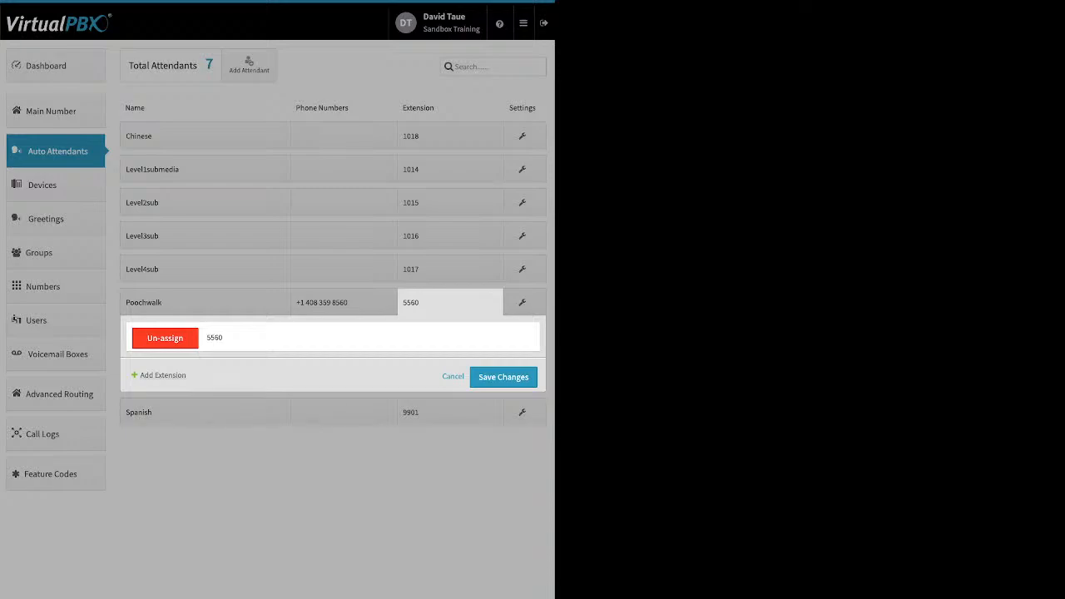
{"action": "left_click", "coordinate": [163, 376]}
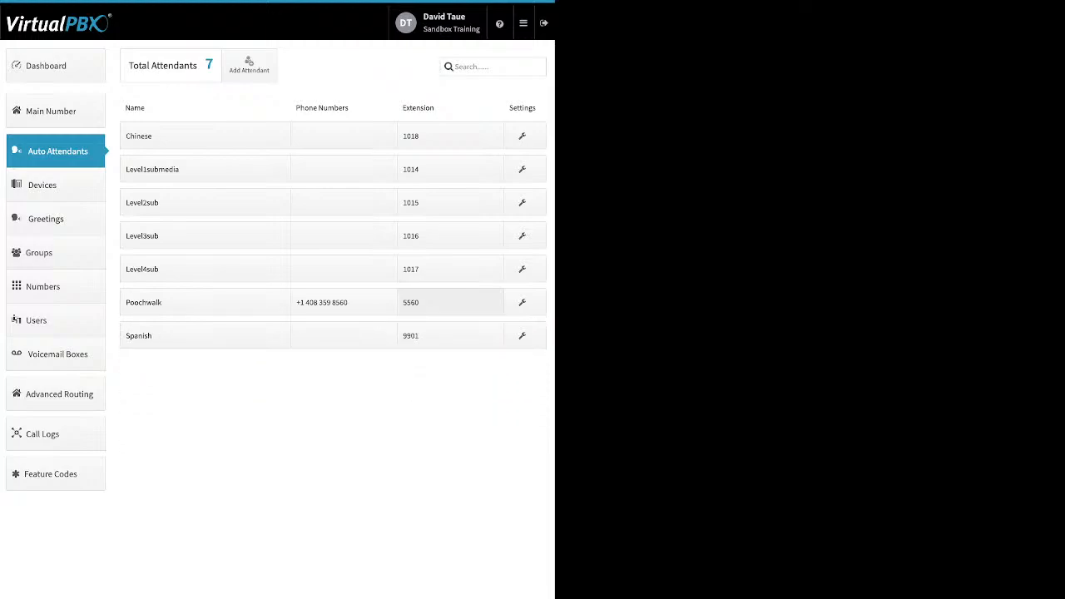
Open Poochwalk's call handling, view its Holidays and After Hours tabs, and open the Open Hours virtual receptionist
{"action": "left_click", "coordinate": [522, 302]}
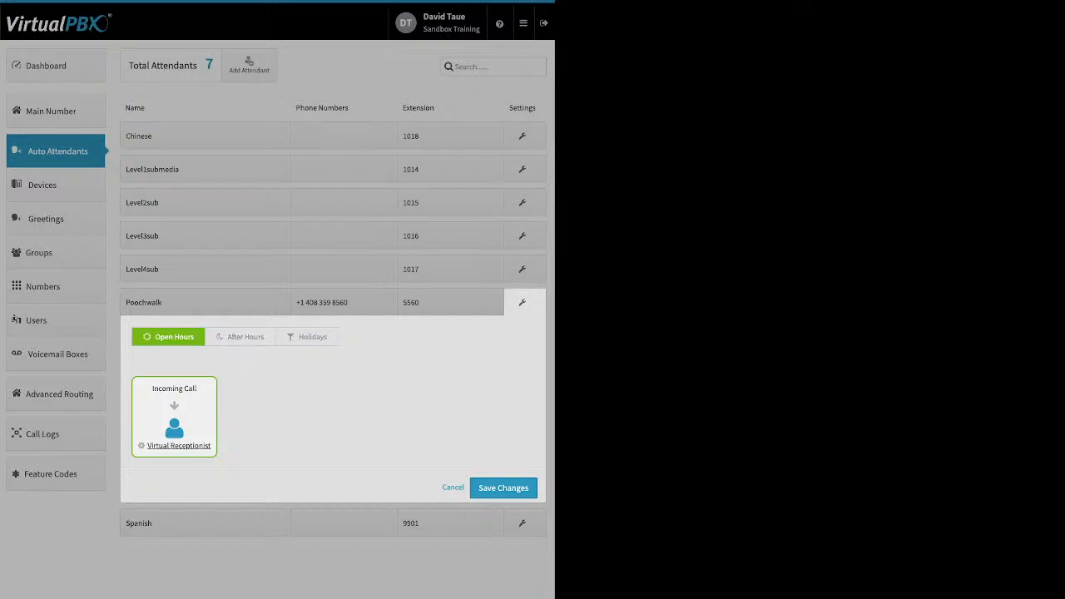
{"action": "left_click", "coordinate": [308, 337]}
{"action": "left_click", "coordinate": [242, 337]}
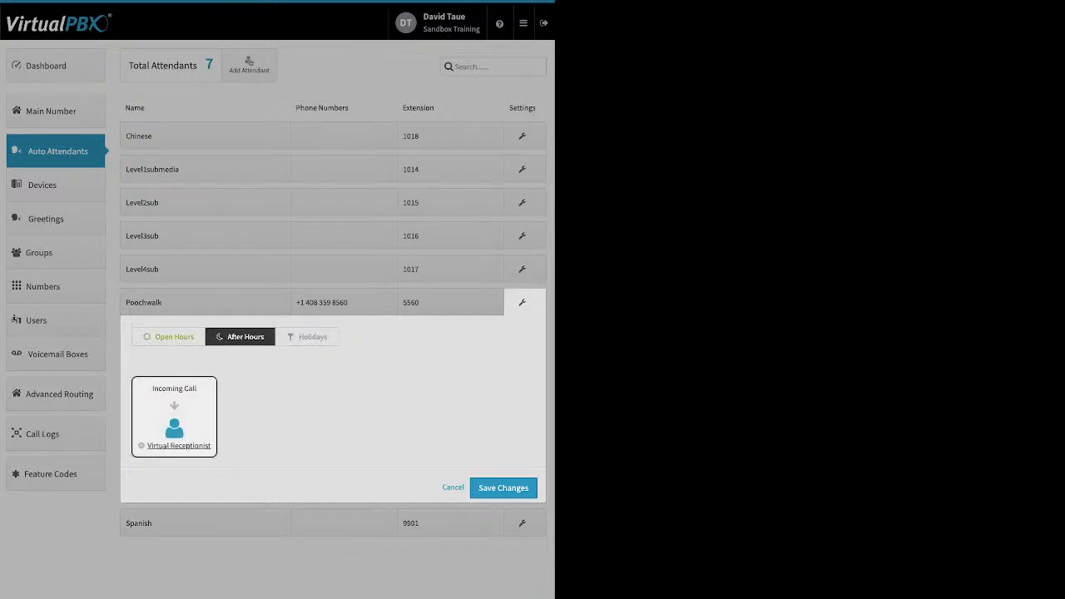
{"action": "left_click", "coordinate": [169, 337]}
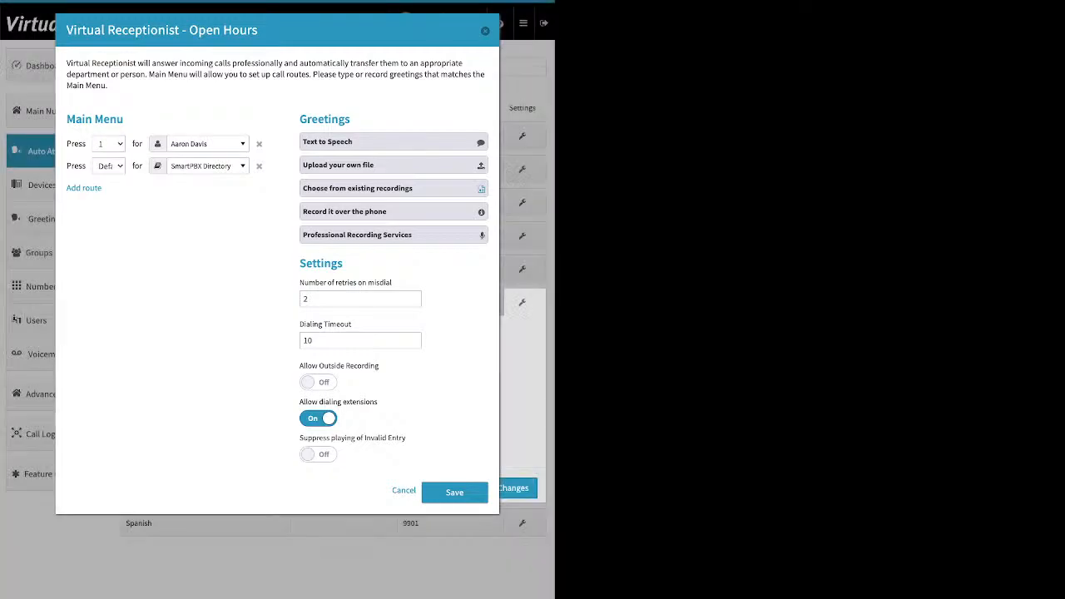
Close Poochwalk's call handling without saving and switch the Call me here cell phone device off
{"action": "key", "text": "Escape"}
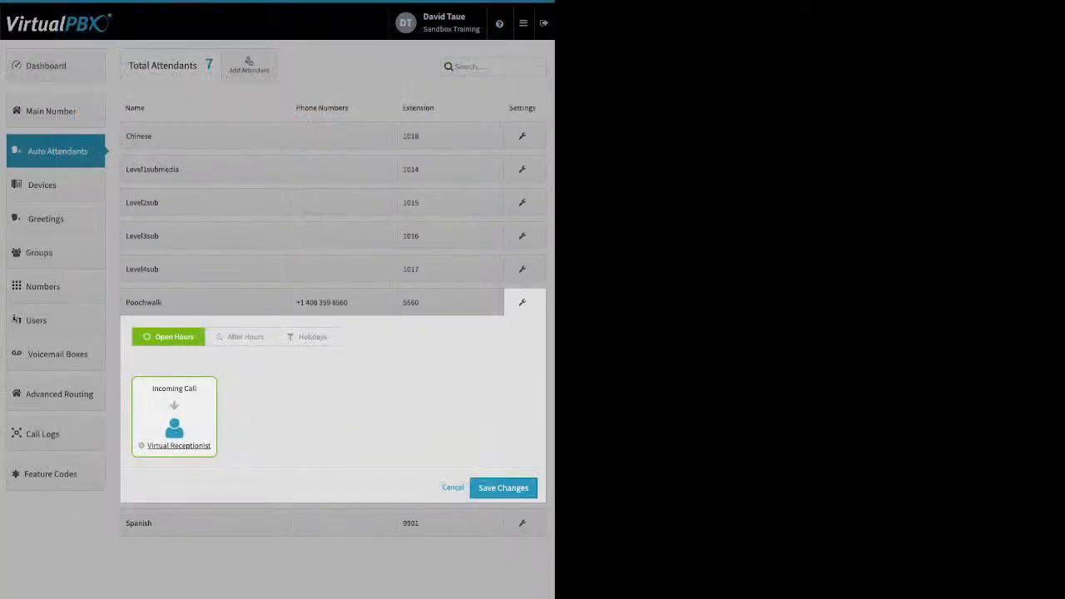
{"action": "left_click", "coordinate": [452, 488]}
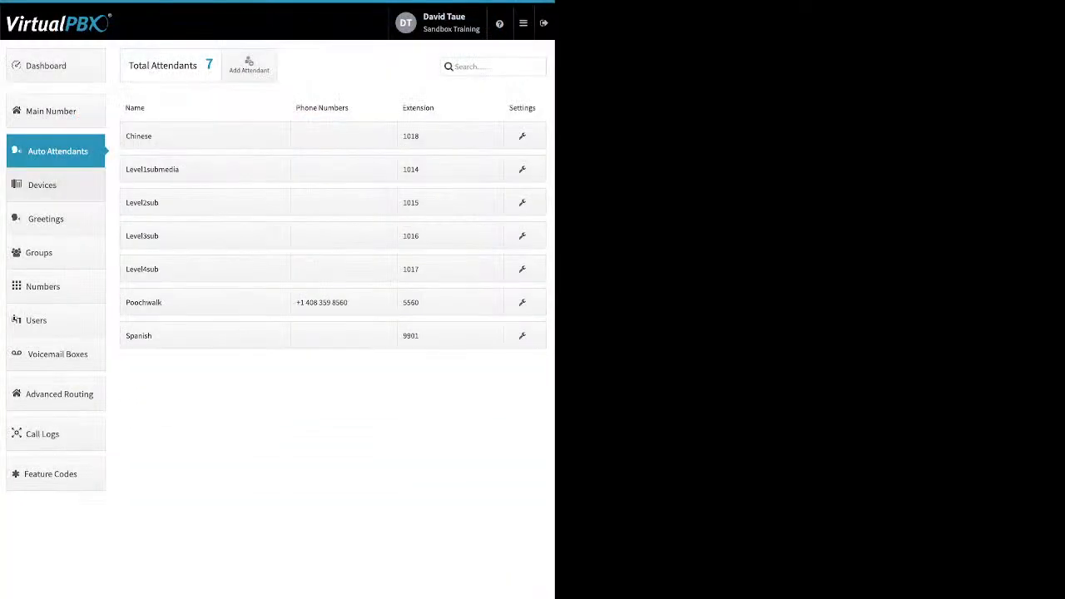
{"action": "left_click", "coordinate": [42, 186]}
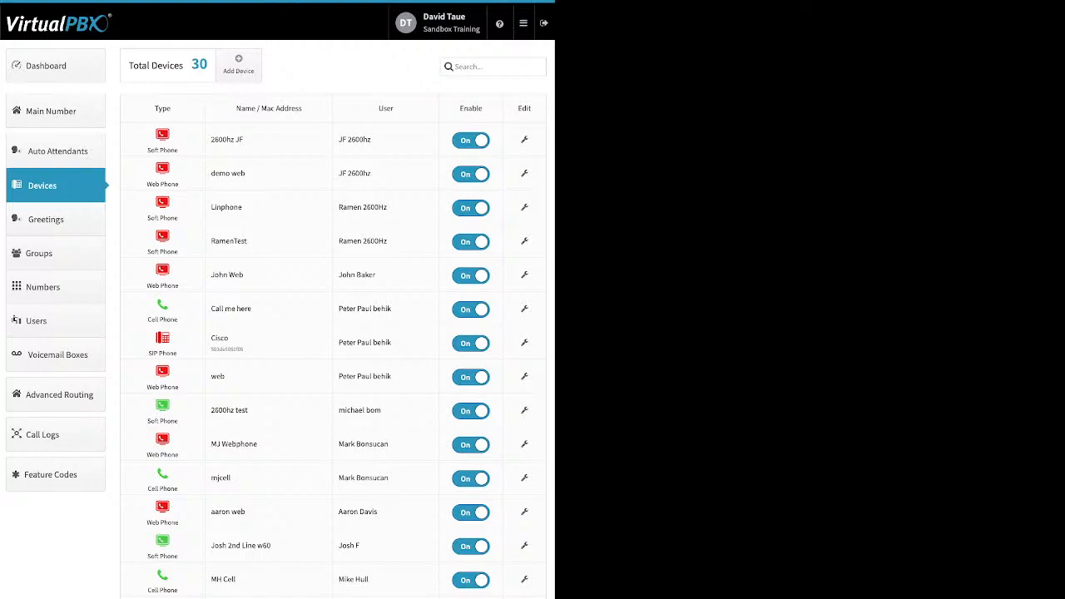
{"action": "left_click", "coordinate": [471, 310]}
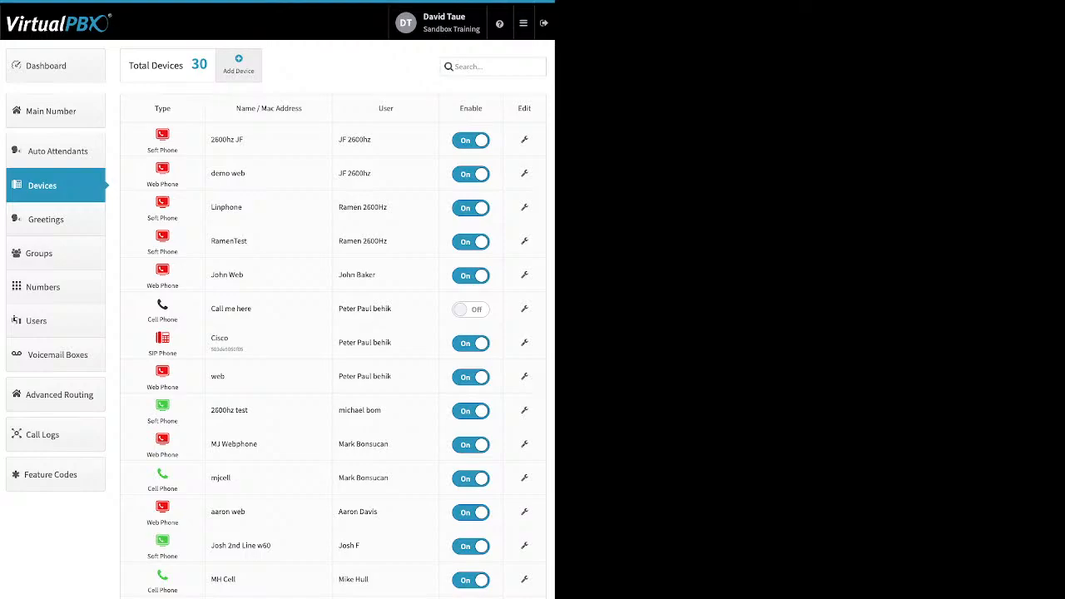
Start adding a Cisco 525g2 SIP phone after browsing the Yealink and Obihai models, then cancel
{"action": "left_click", "coordinate": [238, 64]}
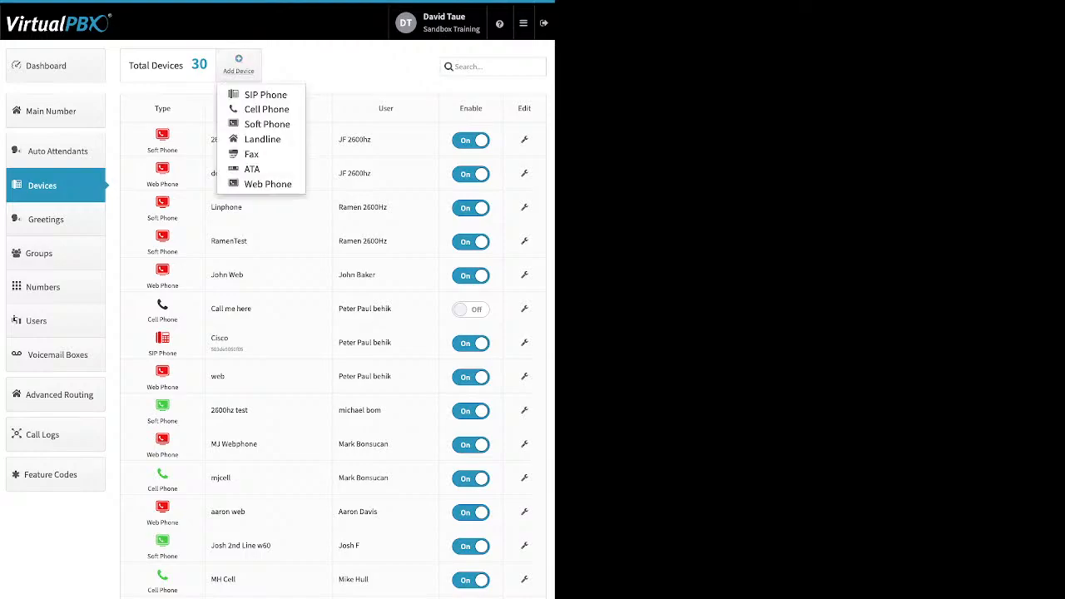
{"action": "left_click", "coordinate": [265, 94]}
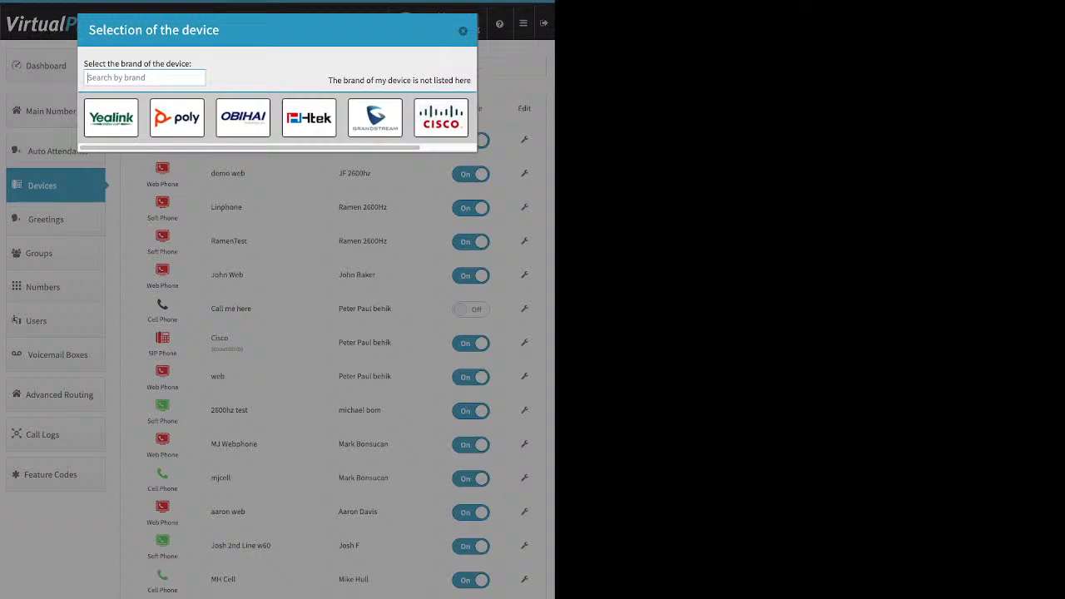
{"action": "key", "text": "Tab"}
{"action": "left_click", "coordinate": [111, 117]}
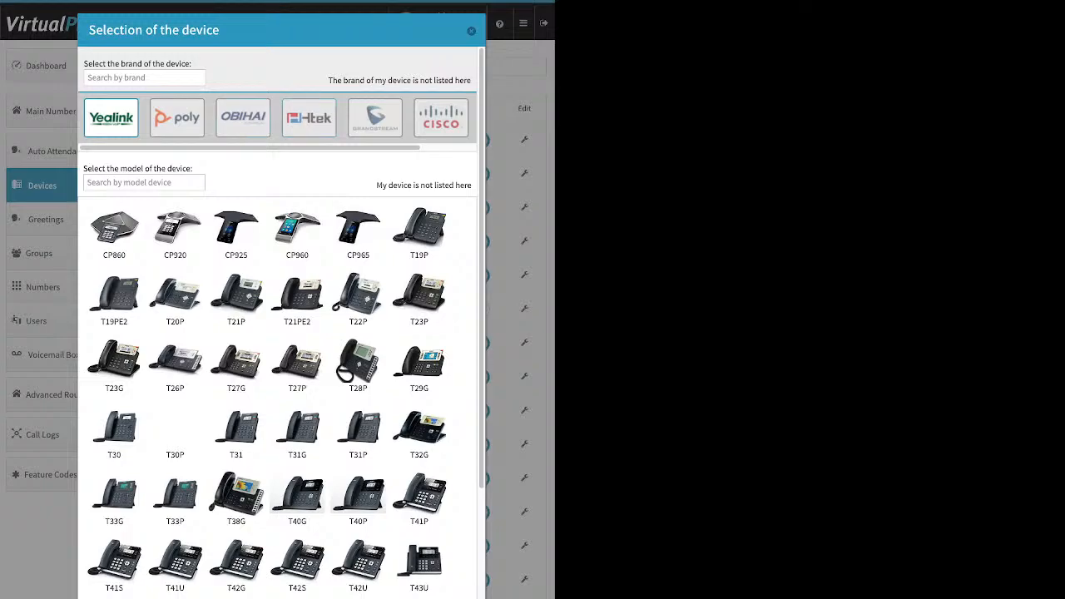
{"action": "left_click", "coordinate": [243, 117]}
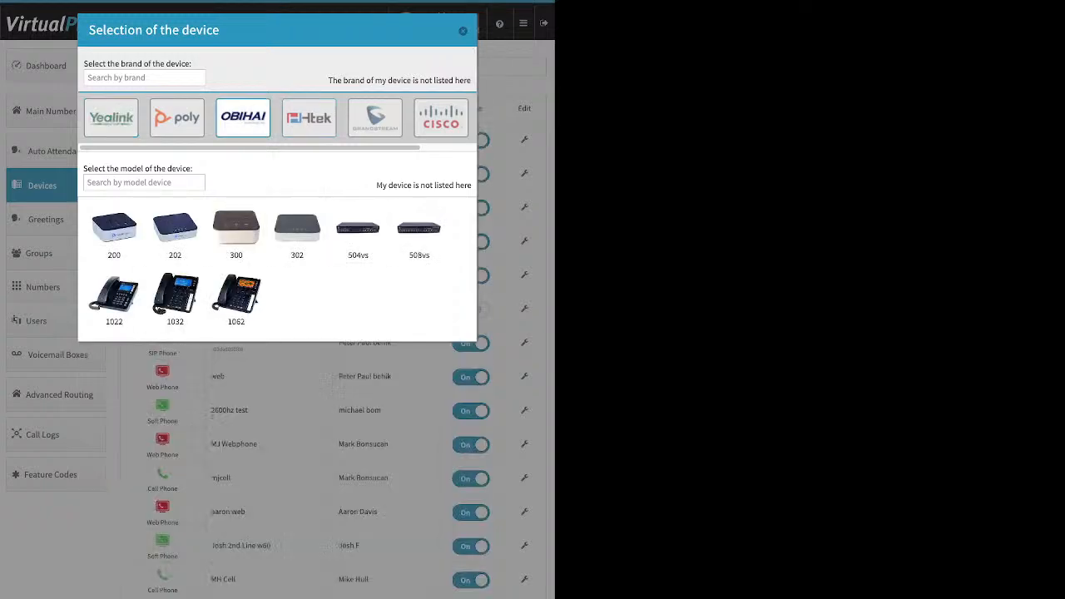
{"action": "left_click", "coordinate": [441, 117]}
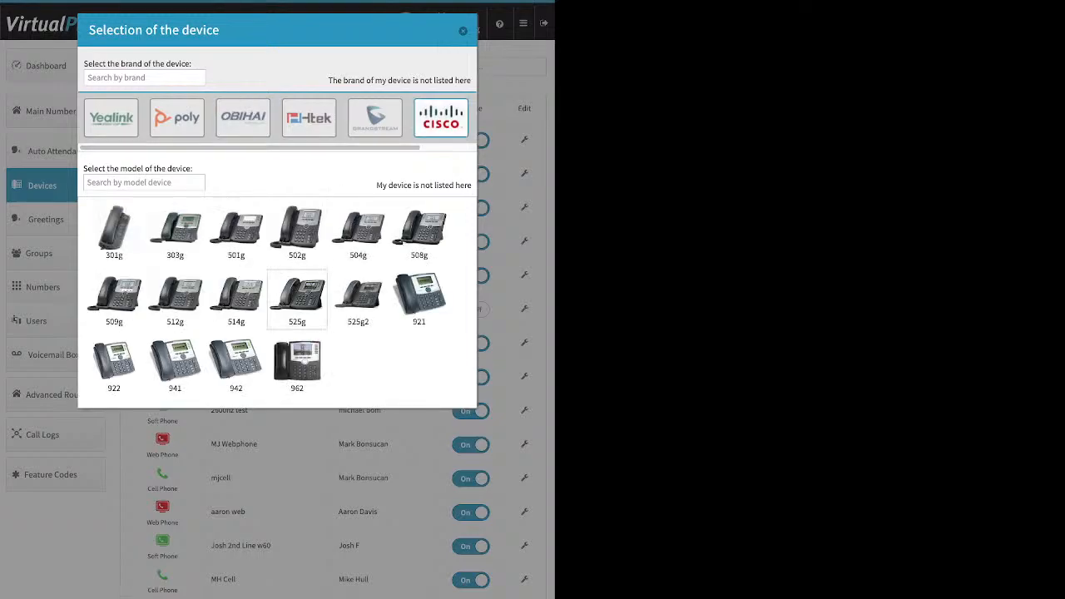
{"action": "left_click", "coordinate": [358, 298]}
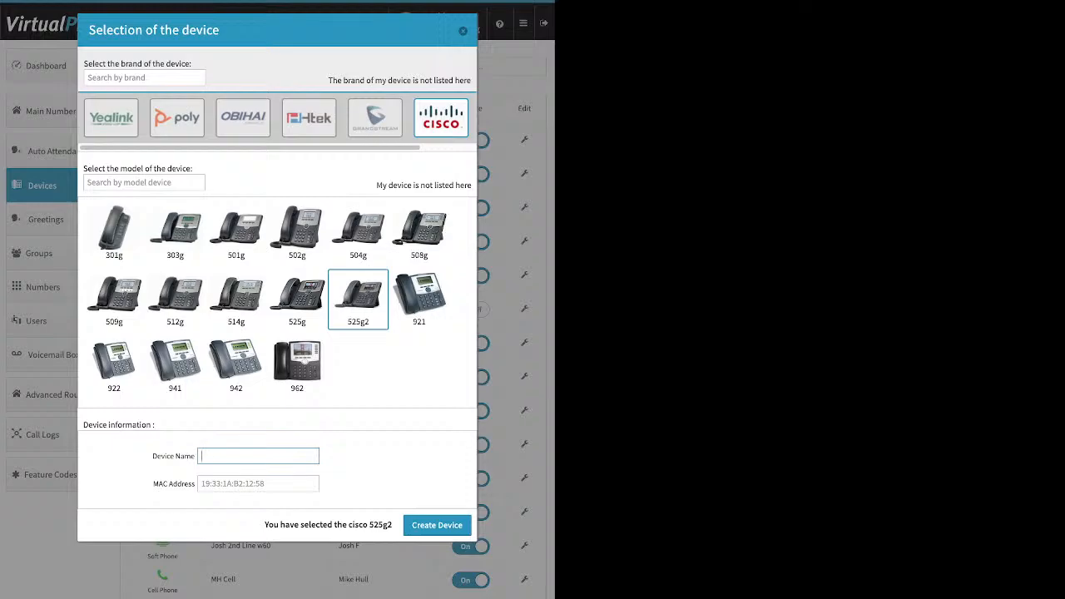
{"action": "left_click", "coordinate": [200, 483]}
{"action": "left_click_drag", "start_coordinate": [153, 483], "coordinate": [196, 484]}
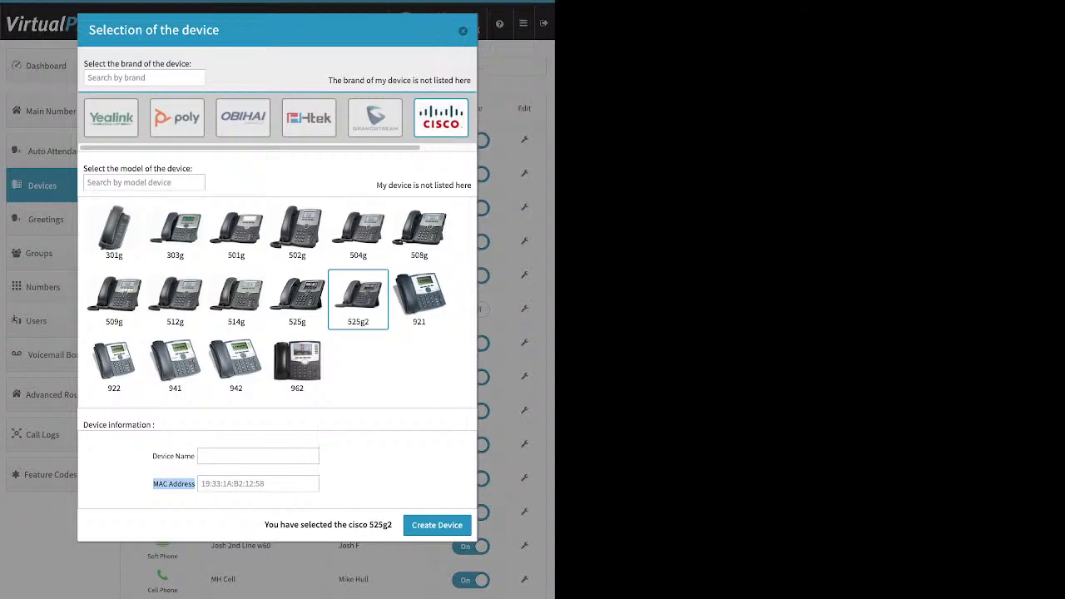
{"action": "key", "text": "Escape"}
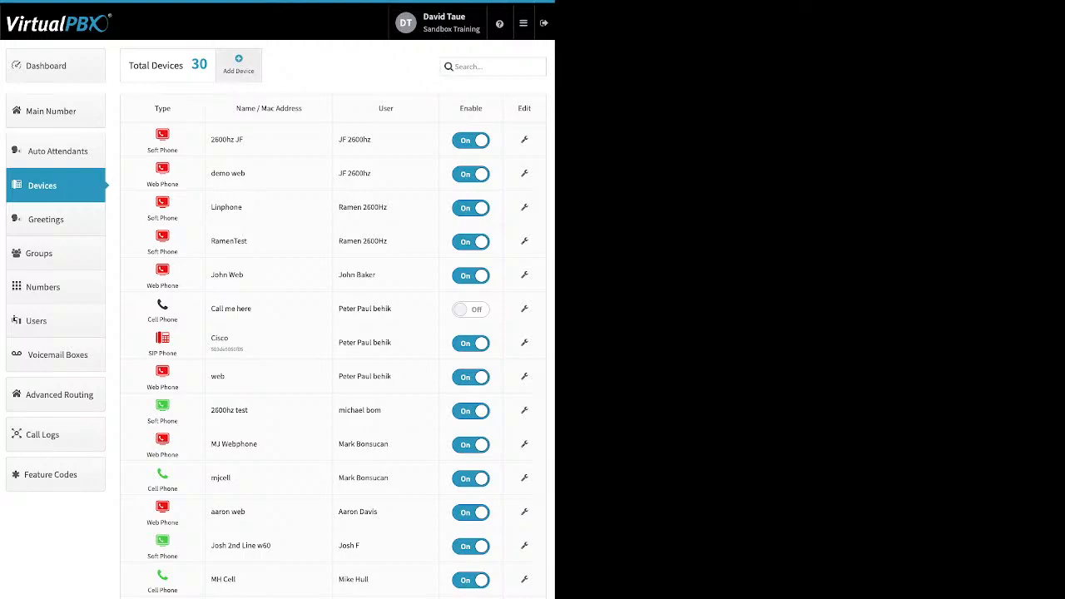
Open the new cell phone form, view its device name and number fields, and close it
{"action": "left_click", "coordinate": [239, 65]}
{"action": "left_click", "coordinate": [267, 109]}
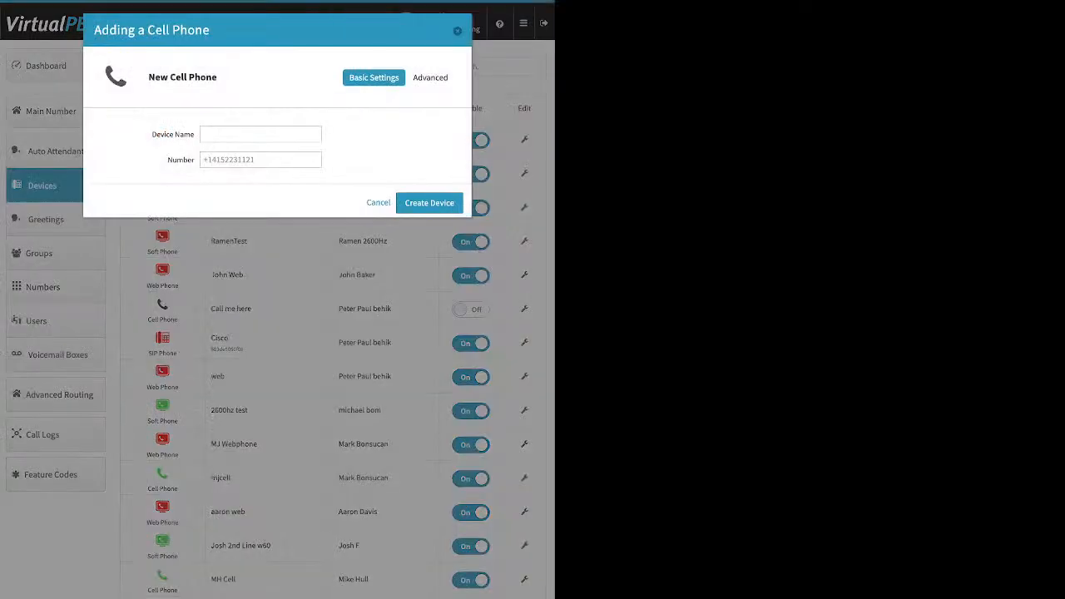
{"action": "left_click", "coordinate": [261, 134]}
{"action": "left_click", "coordinate": [261, 159]}
{"action": "left_click", "coordinate": [457, 31]}
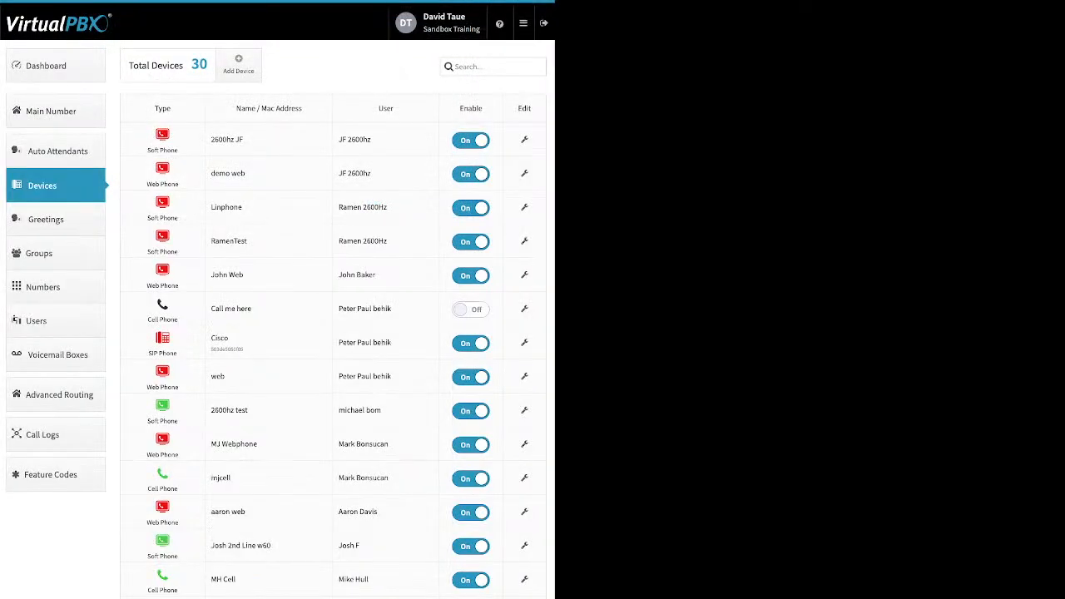
Open and close the mjcell cell phone settings
{"action": "left_click", "coordinate": [524, 478]}
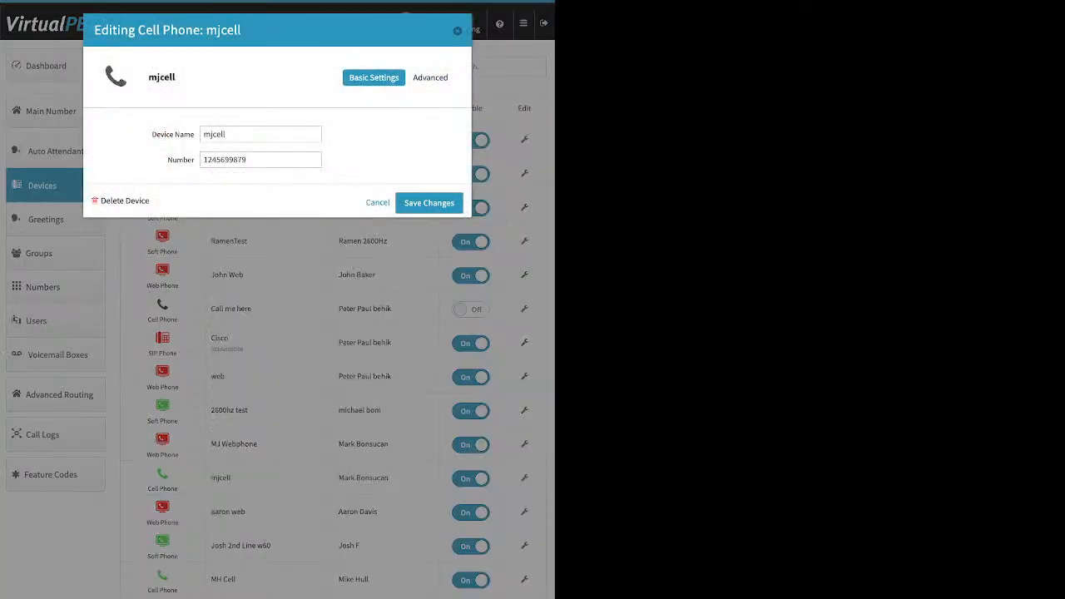
{"action": "left_click", "coordinate": [456, 31]}
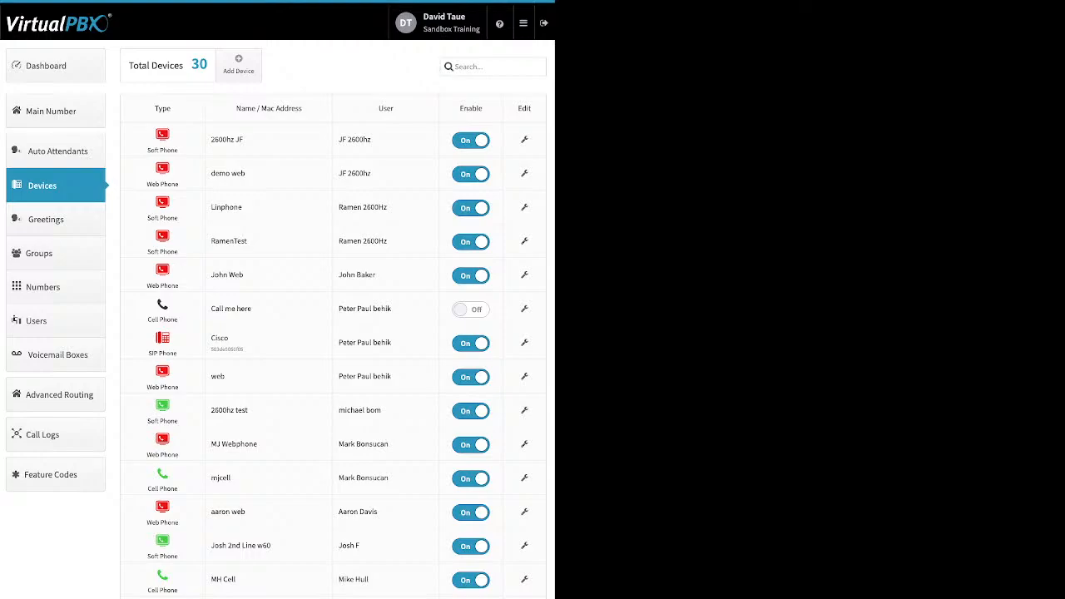
Toggle MH Cell's advanced cellphone voicemail and Keep Original Caller ID options, then close without saving
{"action": "left_click", "coordinate": [524, 579]}
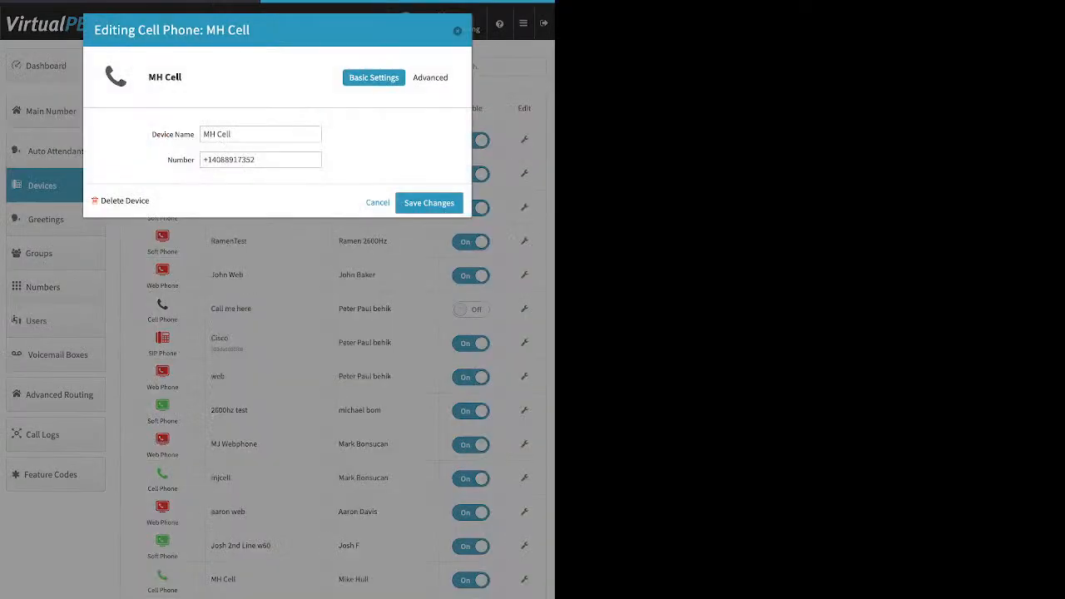
{"action": "left_click", "coordinate": [432, 77]}
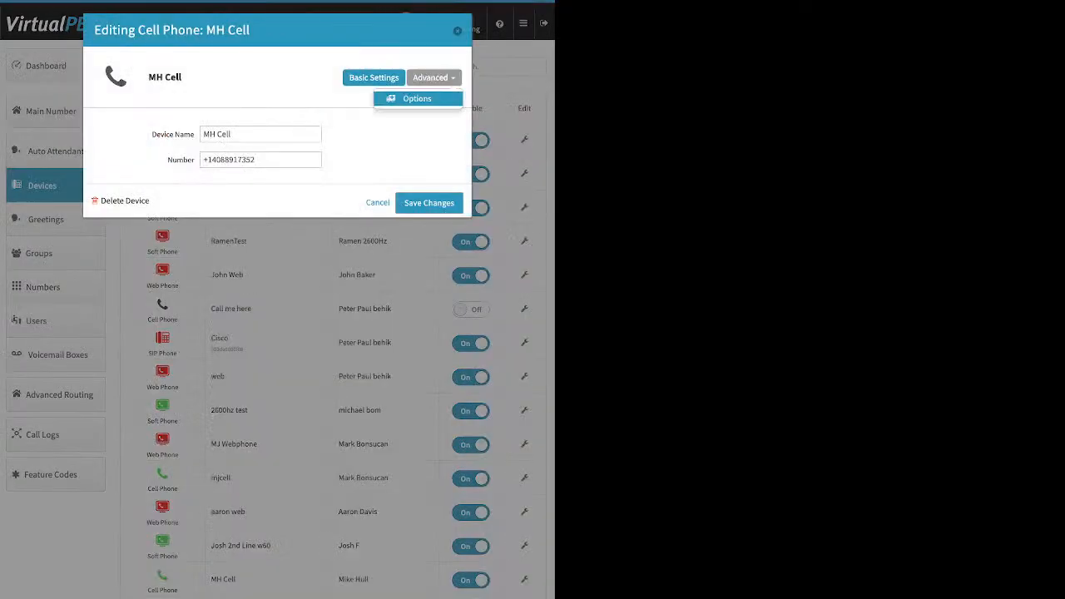
{"action": "left_click", "coordinate": [417, 98]}
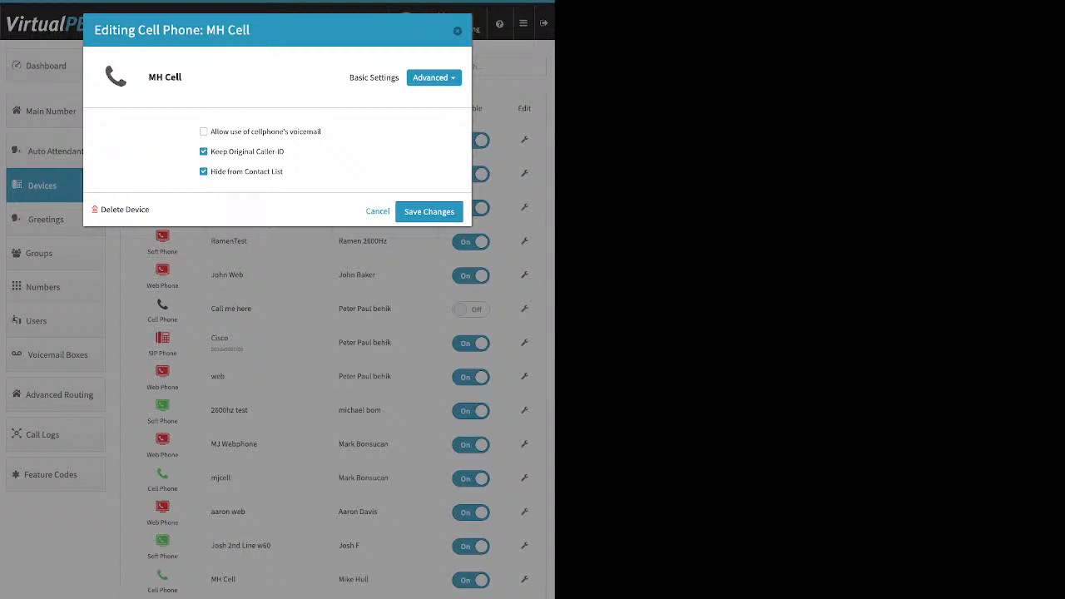
{"action": "left_click", "coordinate": [434, 77]}
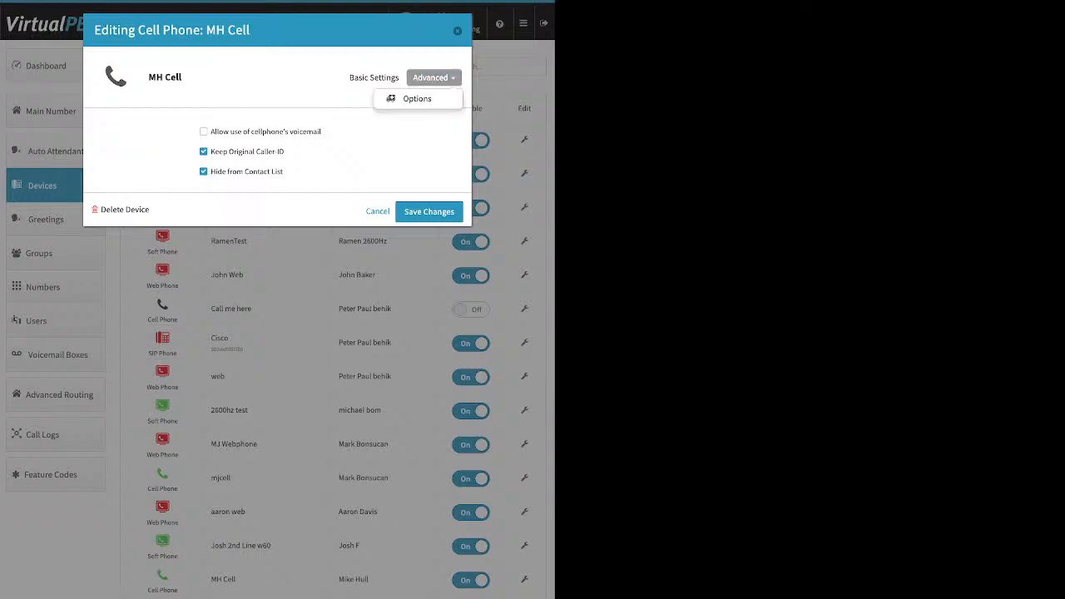
{"action": "left_click", "coordinate": [417, 99]}
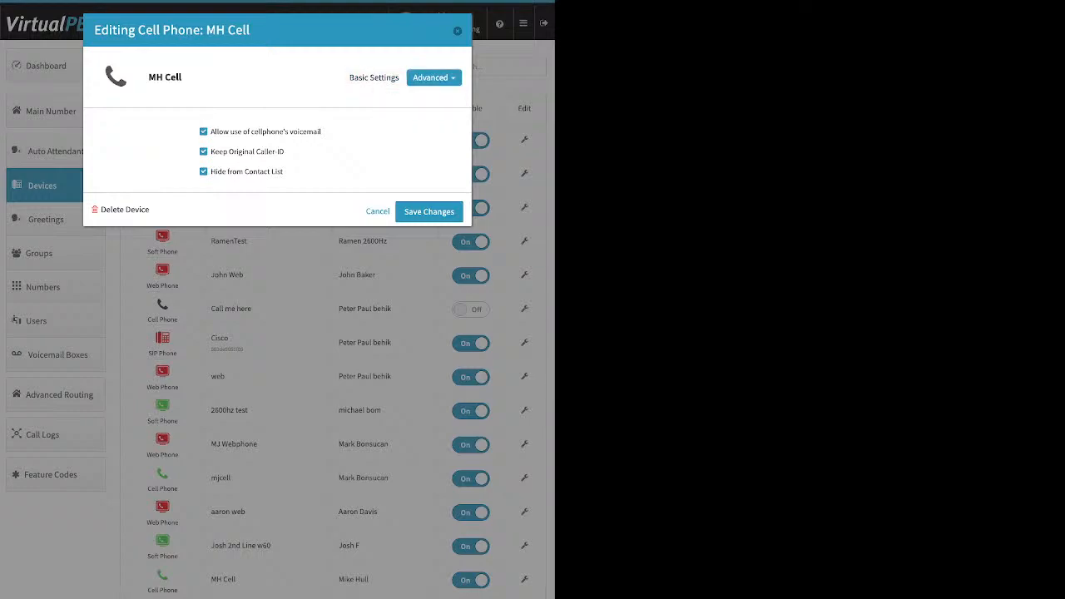
{"action": "left_click_drag", "start_coordinate": [321, 132], "coordinate": [211, 131]}
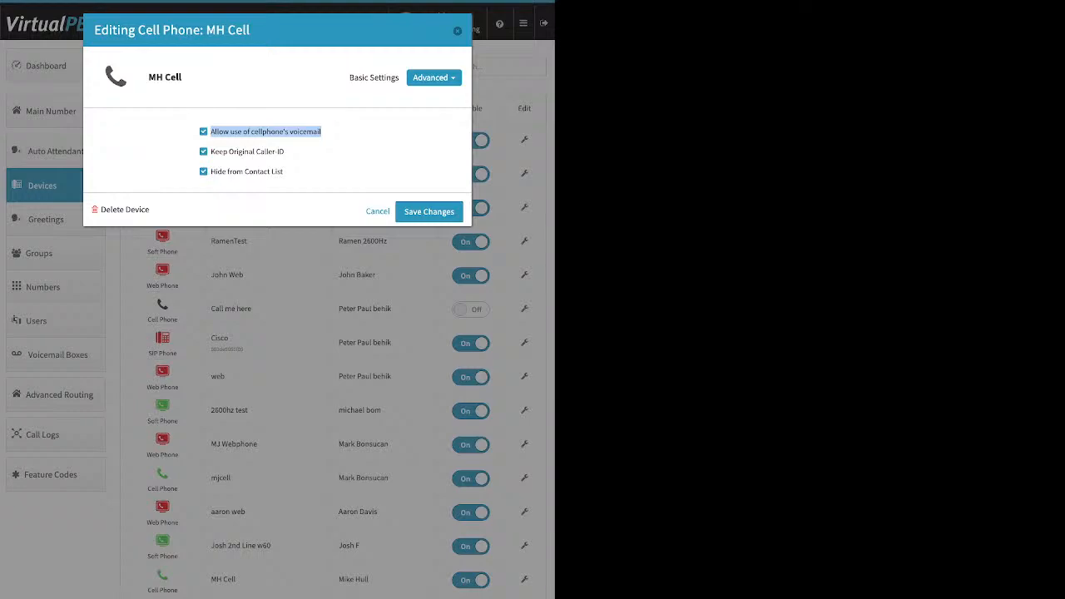
{"action": "left_click", "coordinate": [320, 131]}
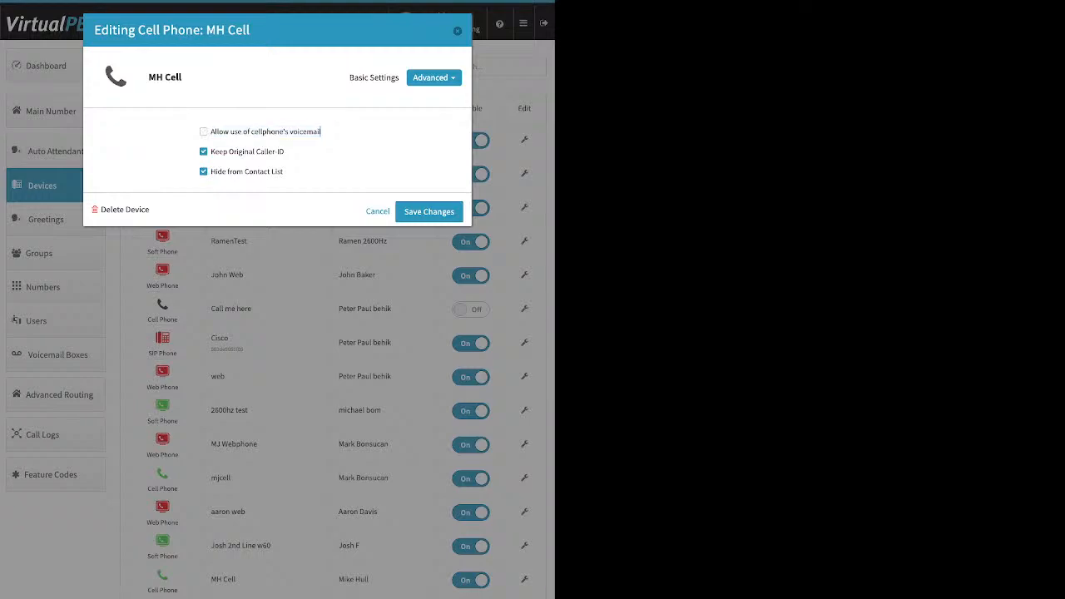
{"action": "left_click_drag", "start_coordinate": [284, 151], "coordinate": [210, 152]}
{"action": "left_click", "coordinate": [204, 151]}
{"action": "key", "text": "Escape"}
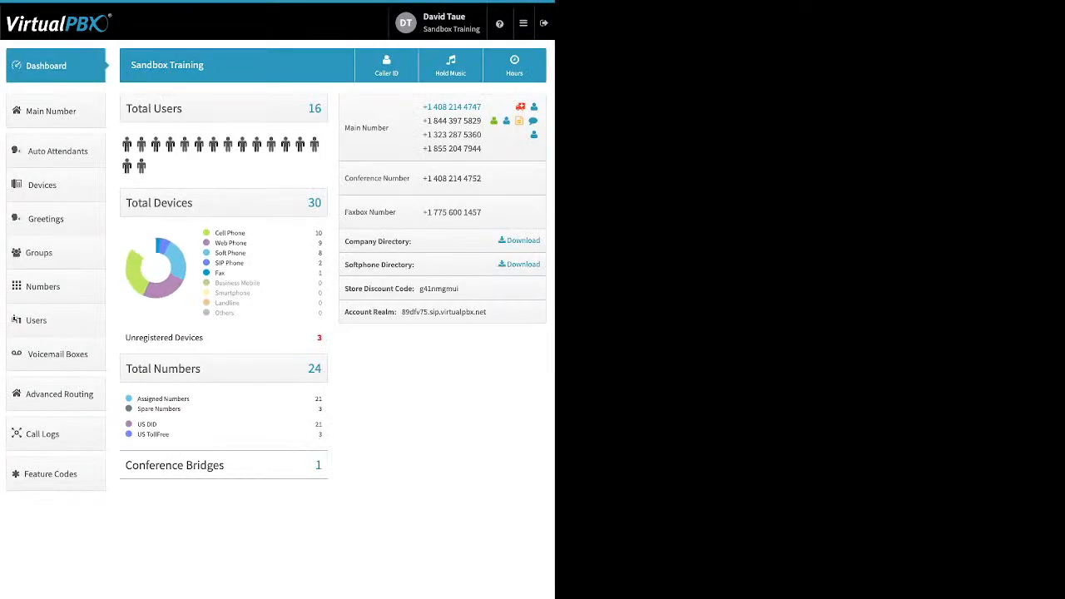
Open the Company Caller ID and E911 settings from the dashboard and save them
{"action": "left_click", "coordinate": [386, 65]}
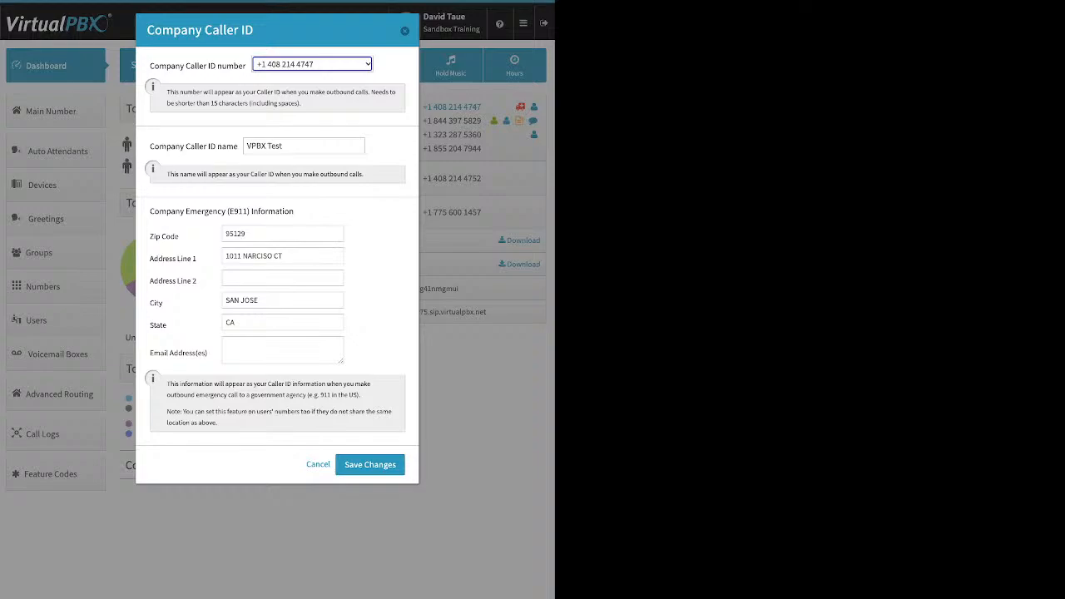
{"action": "left_click", "coordinate": [369, 464]}
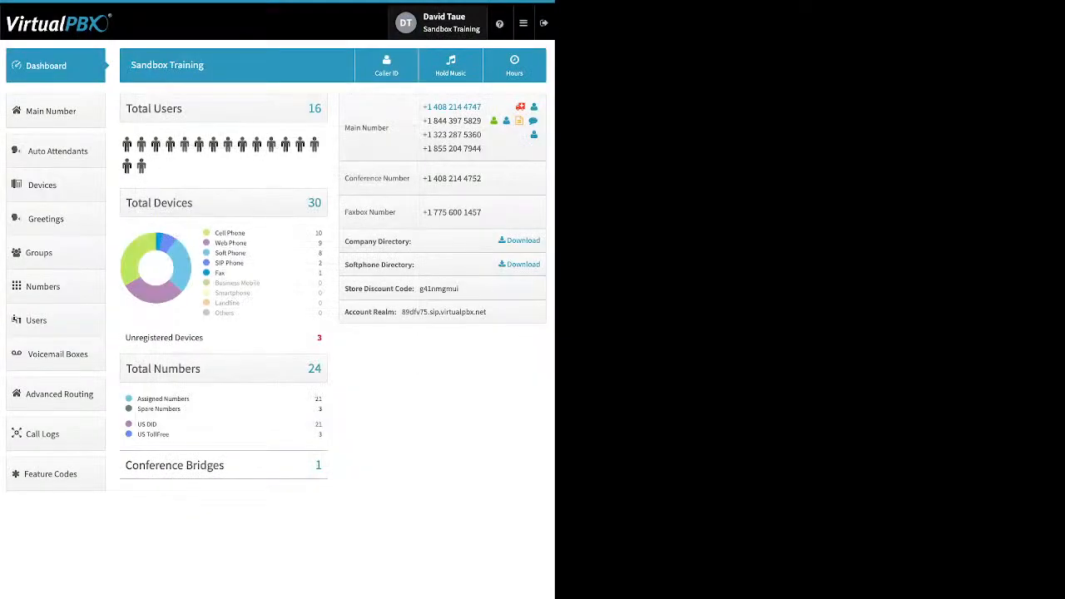
Start adding a softphone, dismiss the emergency notice, inspect its SIP credentials and realm, then cancel
{"action": "left_click", "coordinate": [41, 185]}
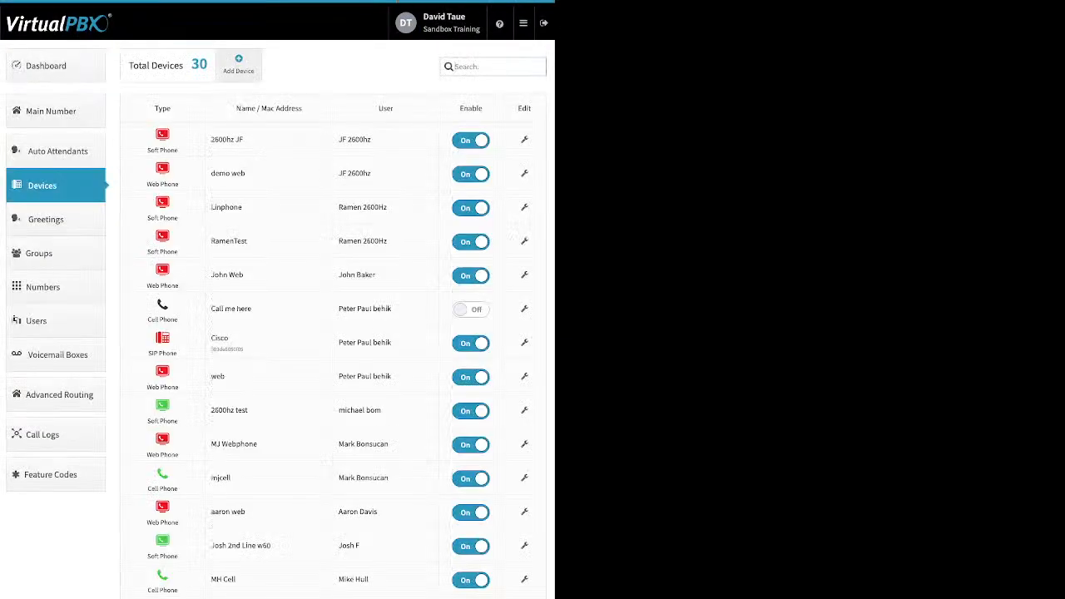
{"action": "left_click", "coordinate": [239, 65]}
{"action": "left_click", "coordinate": [267, 124]}
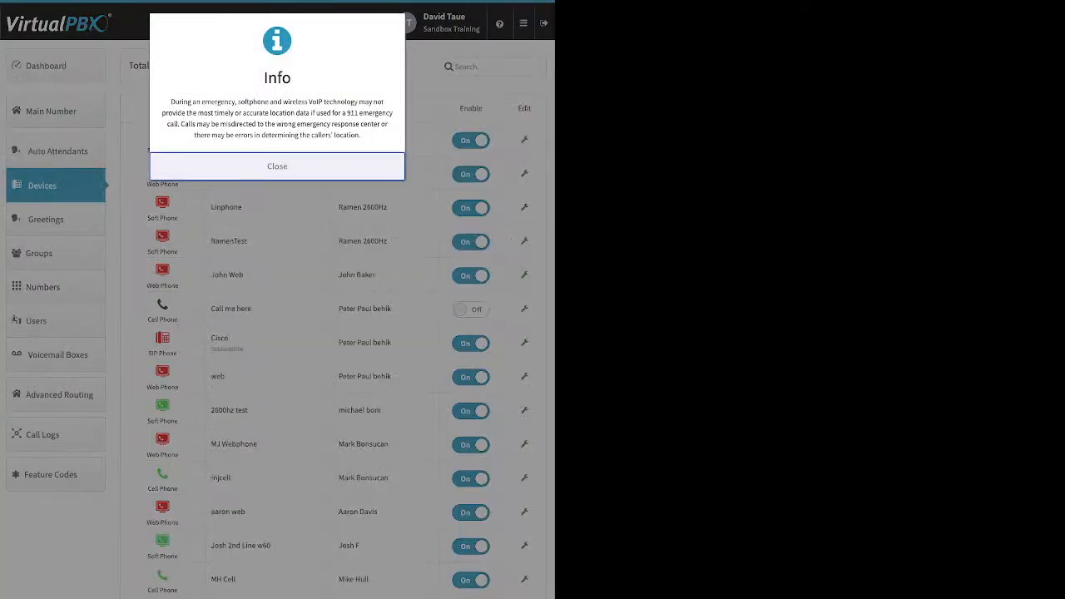
{"action": "left_click", "coordinate": [277, 166]}
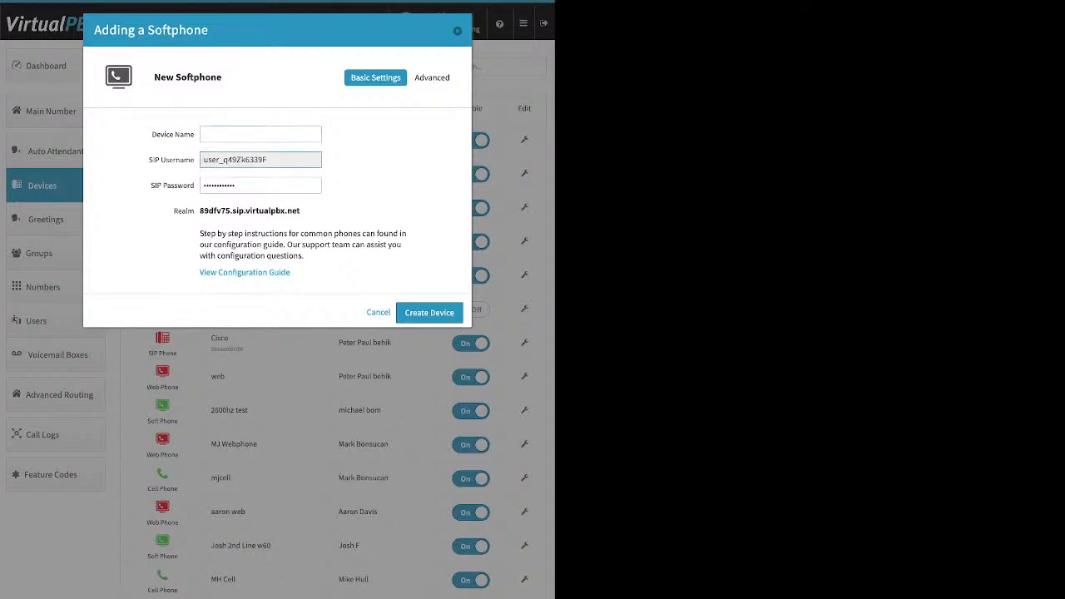
{"action": "left_click_drag", "start_coordinate": [203, 160], "coordinate": [268, 159]}
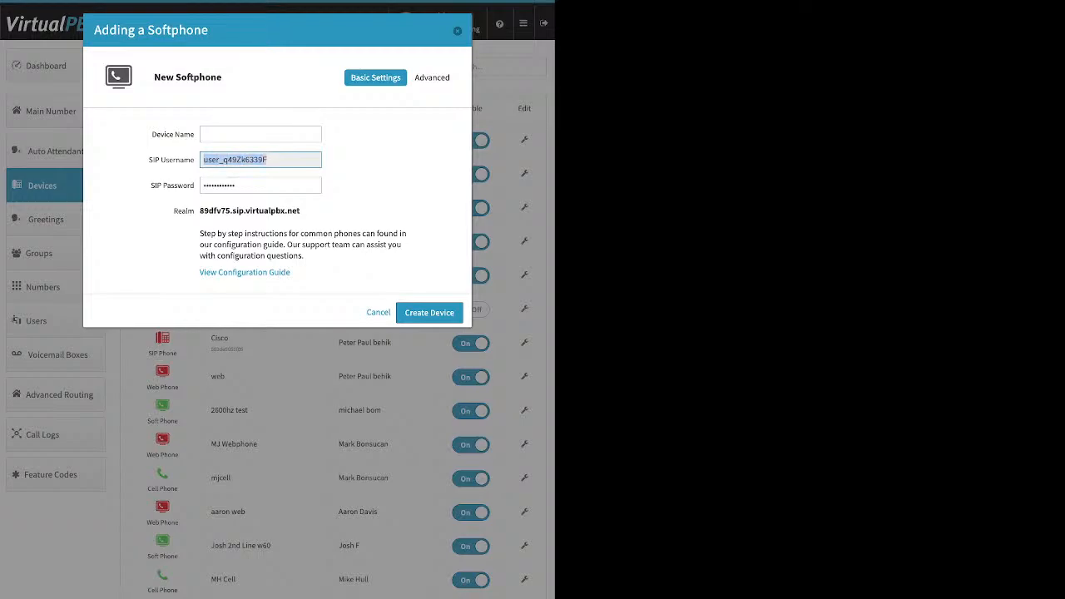
{"action": "left_click", "coordinate": [259, 186]}
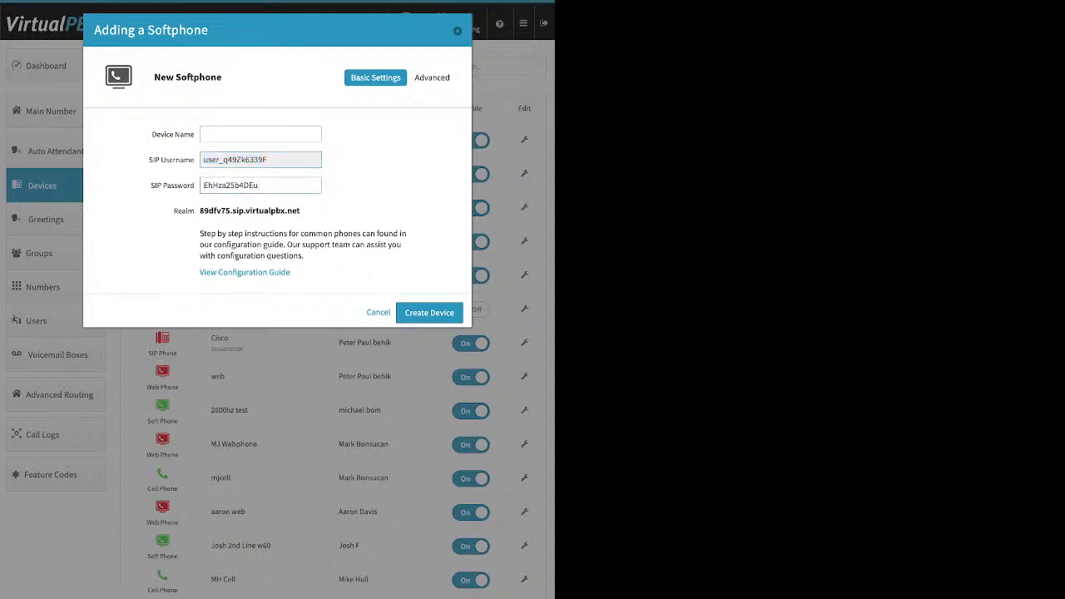
{"action": "left_click_drag", "start_coordinate": [203, 185], "coordinate": [236, 185]}
{"action": "left_click", "coordinate": [259, 186]}
{"action": "double_click", "coordinate": [231, 186]}
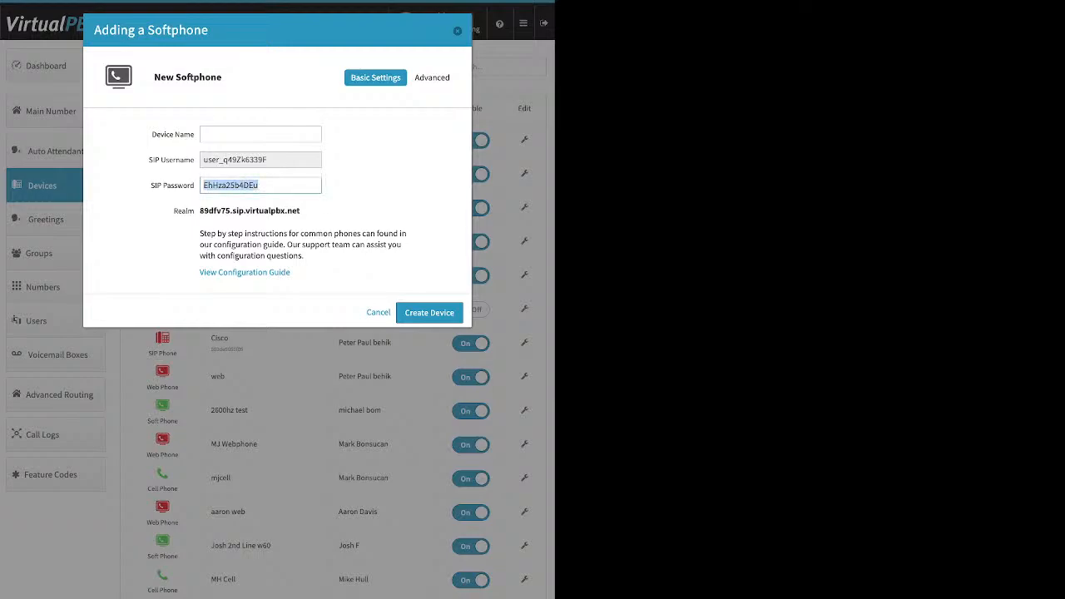
{"action": "left_click_drag", "start_coordinate": [300, 210], "coordinate": [199, 210]}
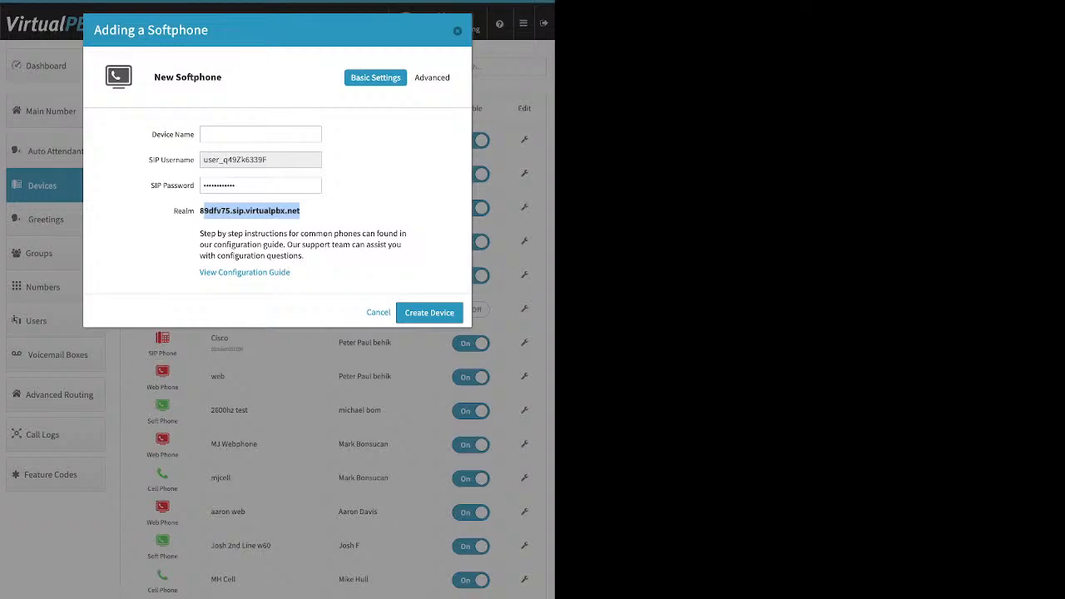
{"action": "left_click", "coordinate": [205, 212]}
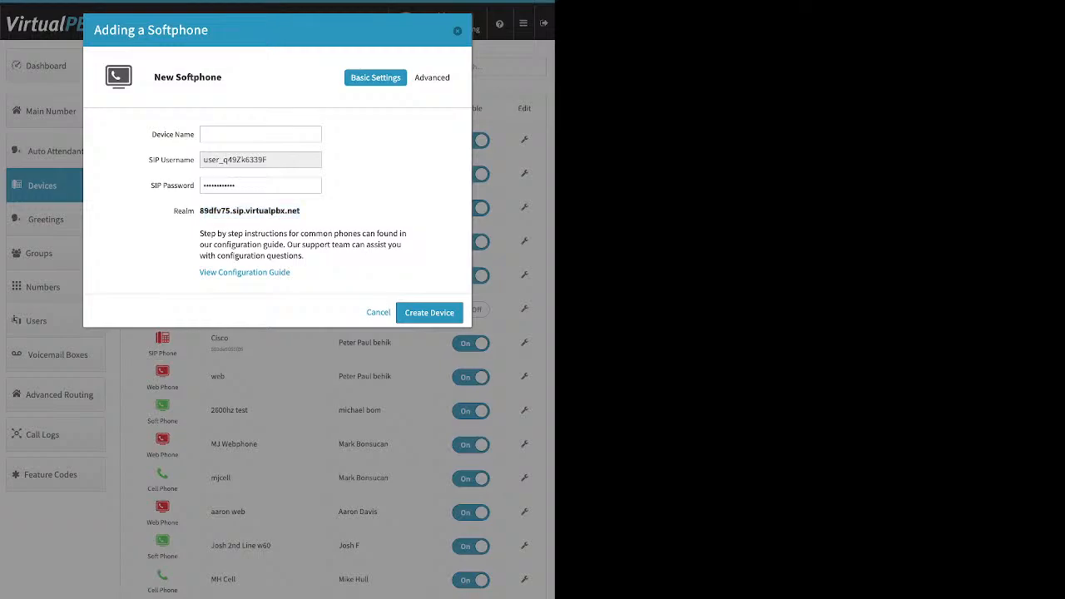
{"action": "key", "text": "Escape"}
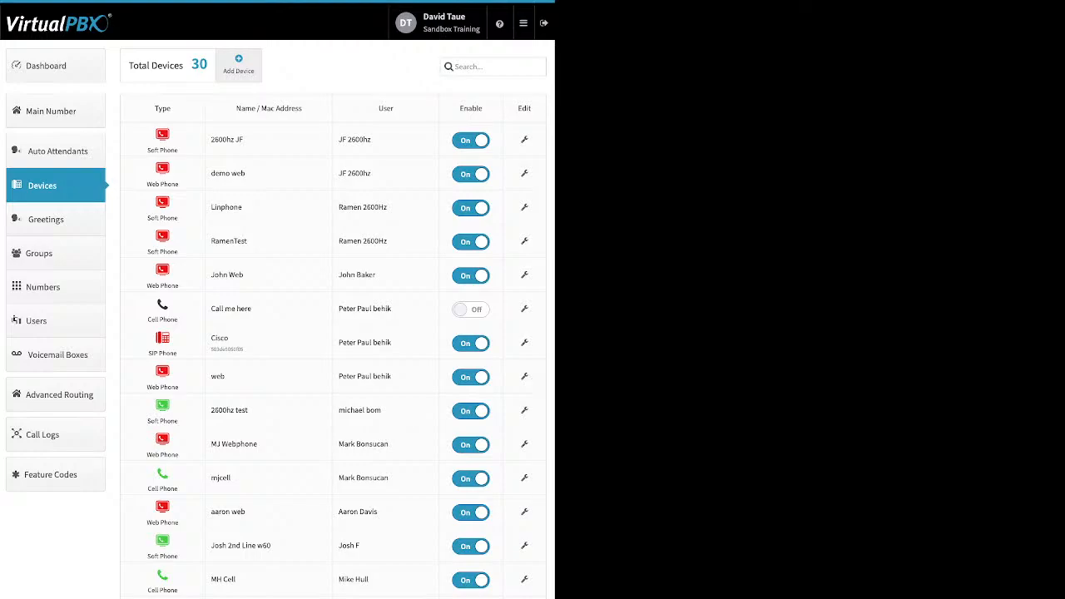
Add the G711a / PCMA and G711u / PCMU codecs to the 2600hz JF softphone's selected audio codecs and save
{"action": "left_click", "coordinate": [238, 64]}
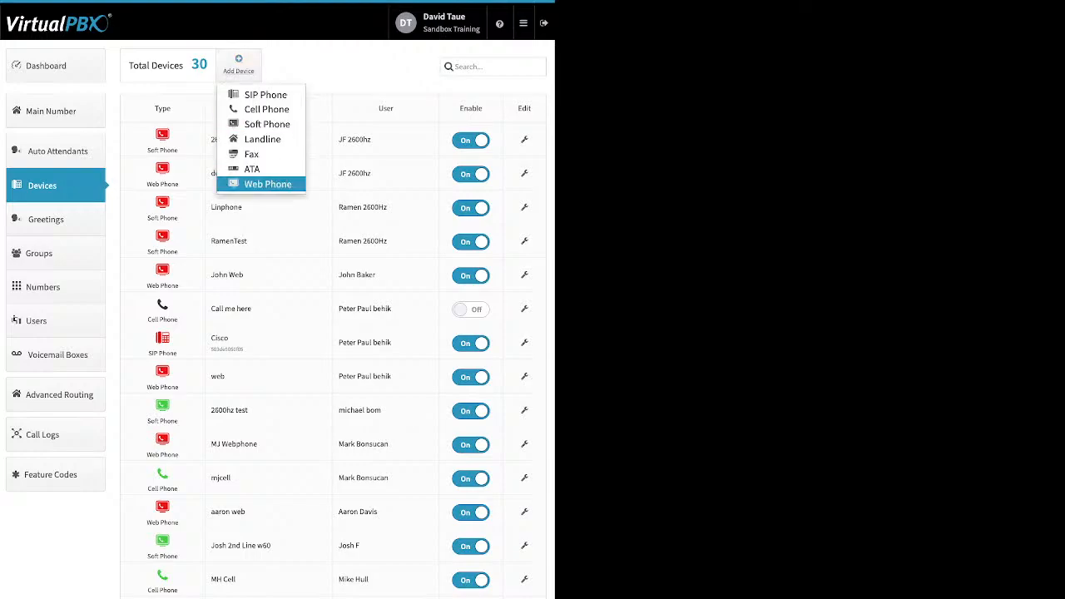
{"action": "left_click", "coordinate": [349, 66]}
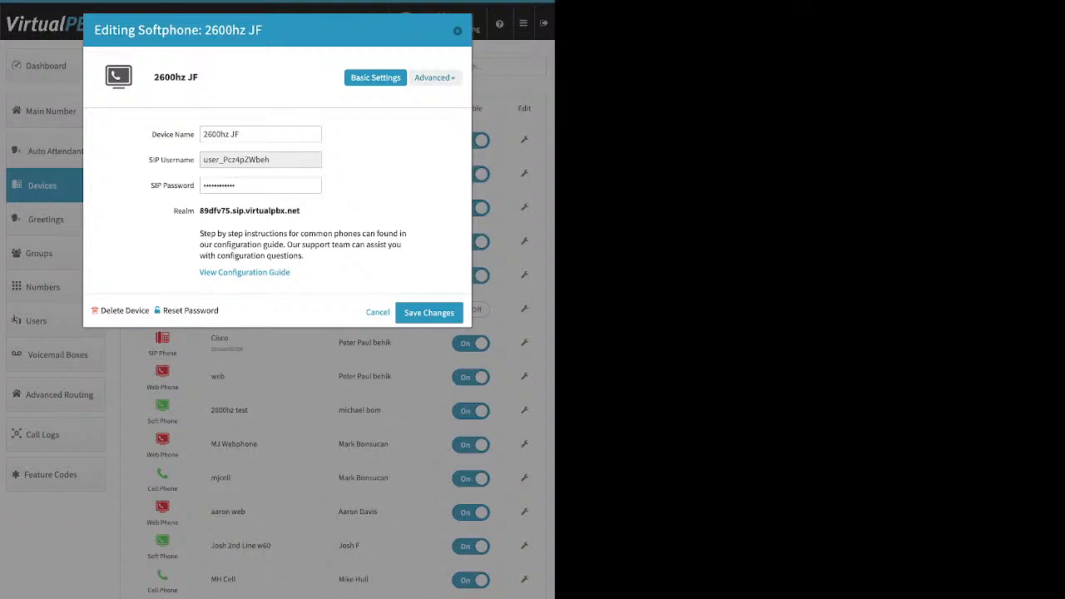
{"action": "left_click", "coordinate": [434, 77]}
{"action": "left_click", "coordinate": [391, 99]}
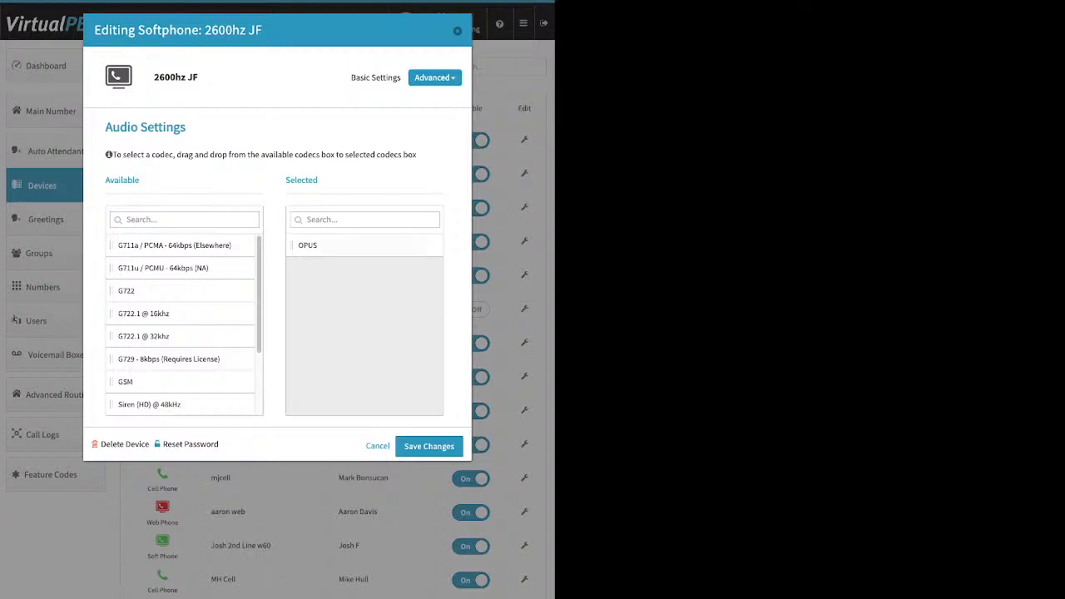
{"action": "left_click_drag", "start_coordinate": [174, 245], "coordinate": [333, 291]}
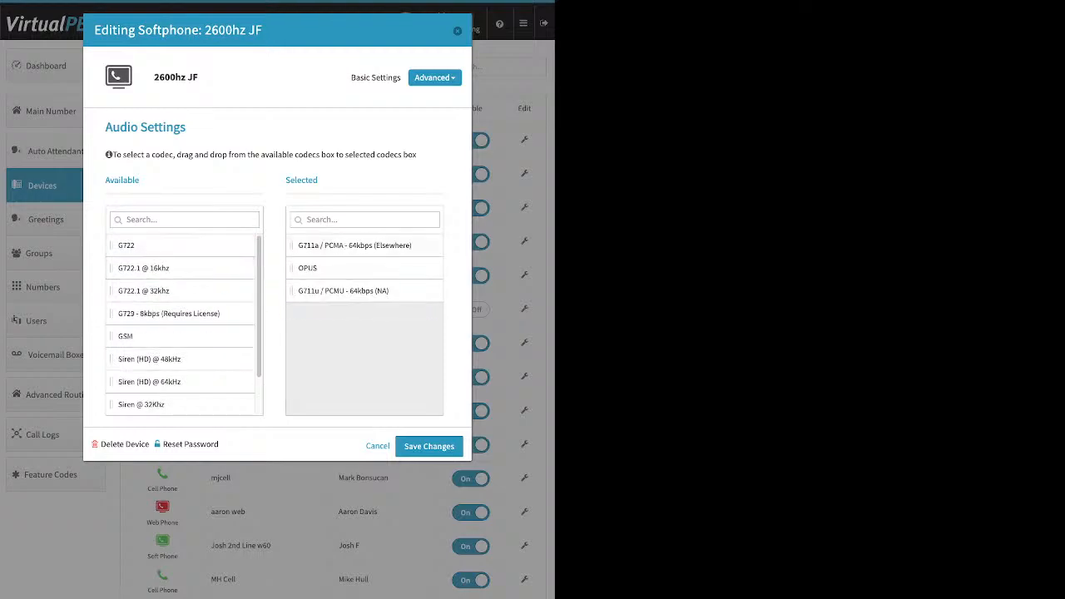
{"action": "left_click", "coordinate": [429, 446]}
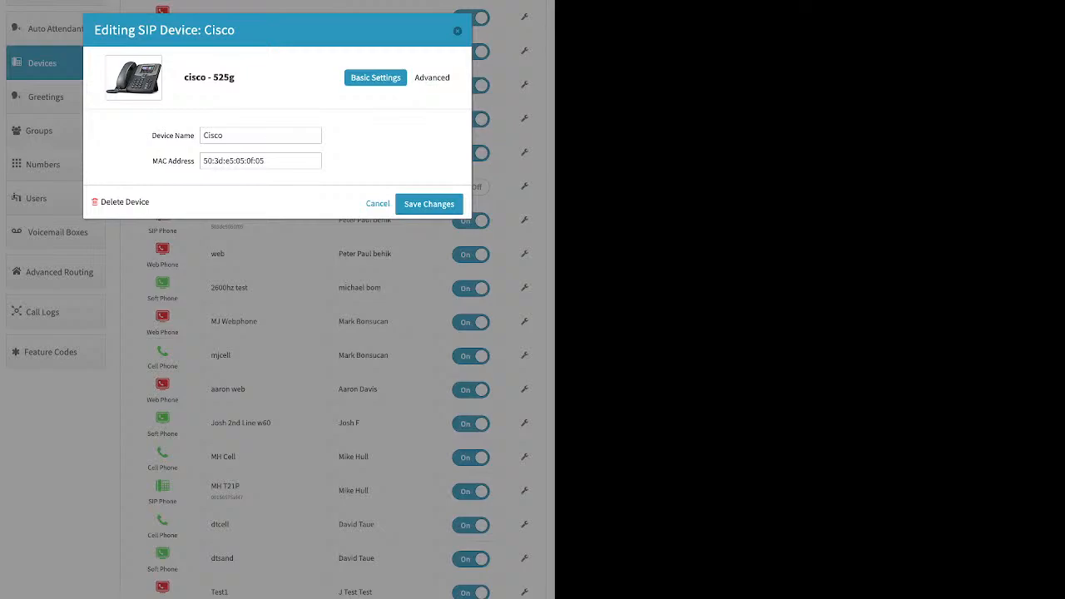
Review the Cisco SIP phone's Audio codecs and External Caller-ID number options
{"action": "left_click", "coordinate": [432, 77]}
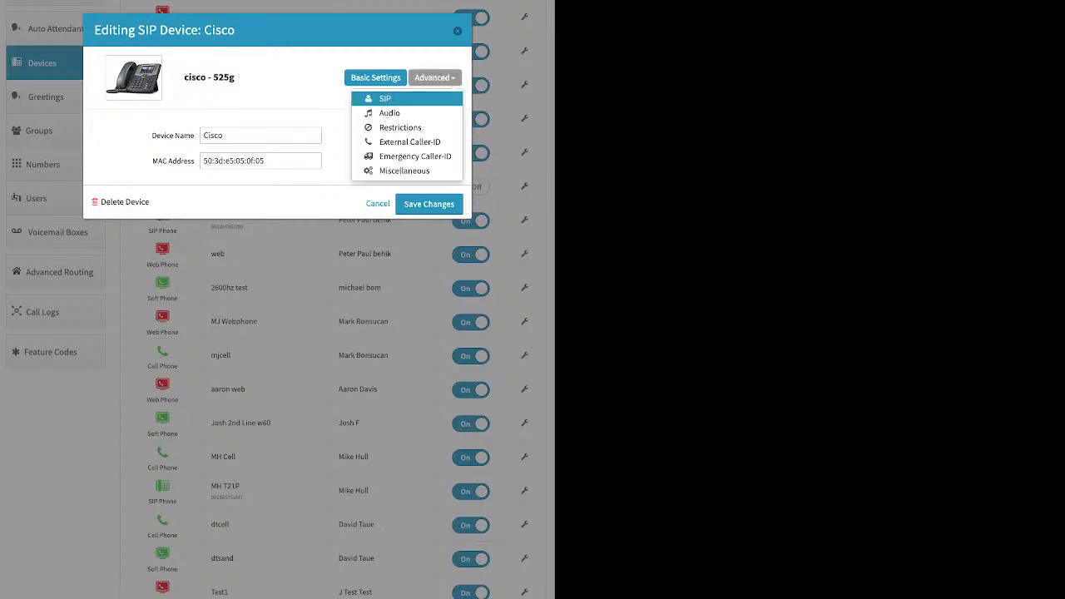
{"action": "left_click", "coordinate": [389, 112]}
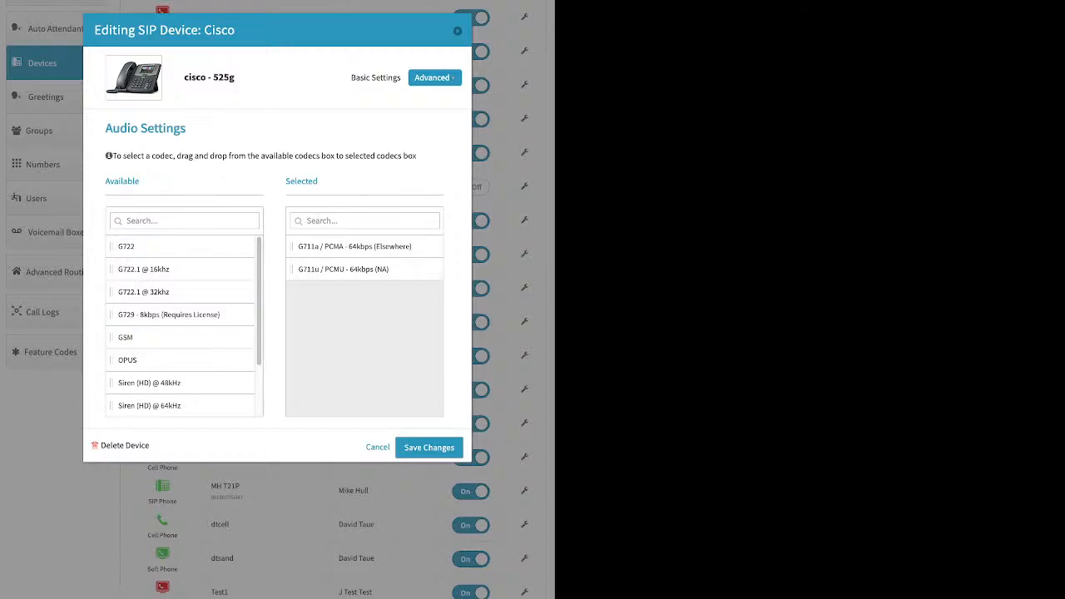
{"action": "left_click", "coordinate": [434, 78]}
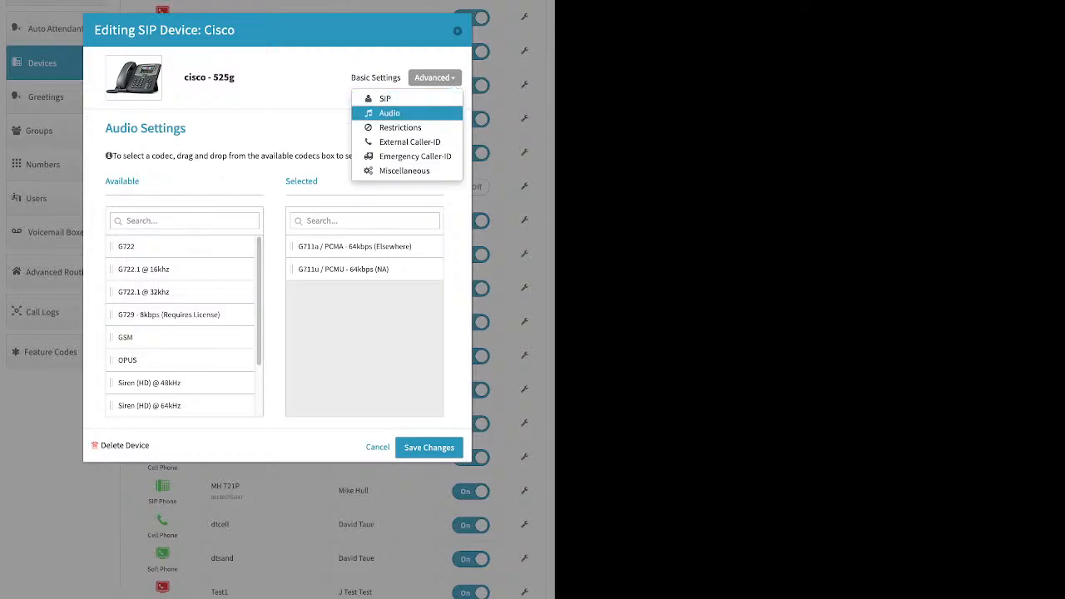
{"action": "left_click", "coordinate": [409, 142]}
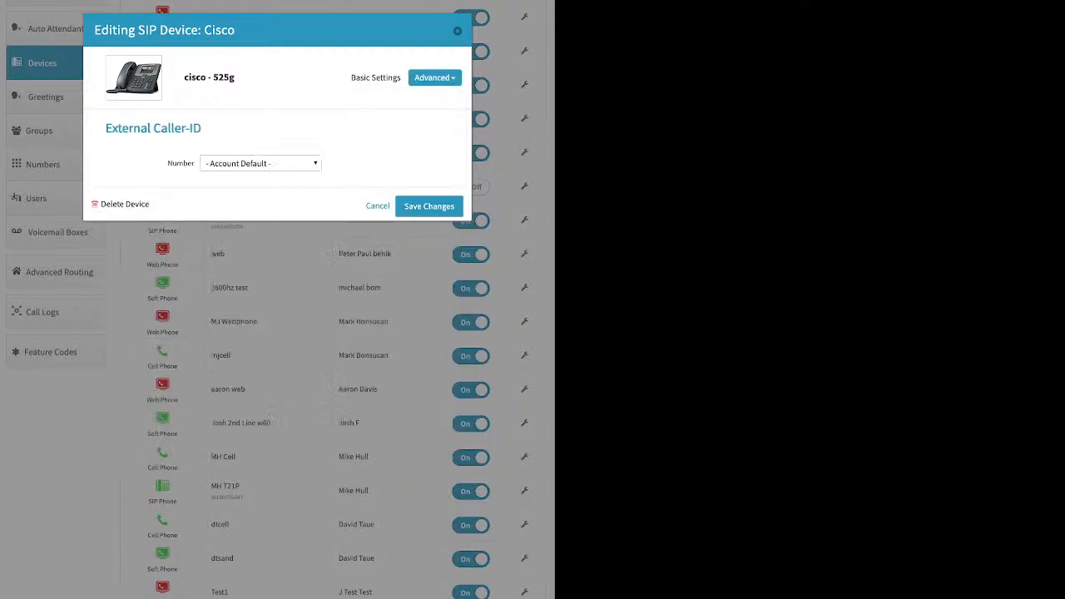
{"action": "left_click", "coordinate": [260, 163]}
{"action": "left_click", "coordinate": [261, 163]}
Open the Cisco phone's Emergency Caller-ID e911 number list, close it, and close the device editor
{"action": "left_click", "coordinate": [434, 77]}
{"action": "left_click", "coordinate": [416, 156]}
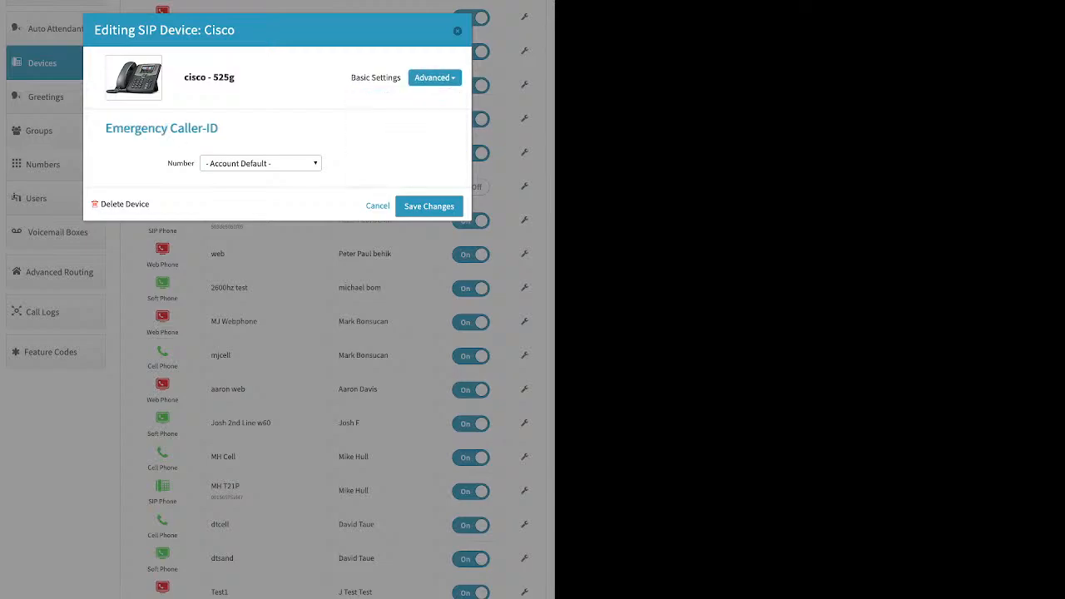
{"action": "left_click", "coordinate": [261, 163]}
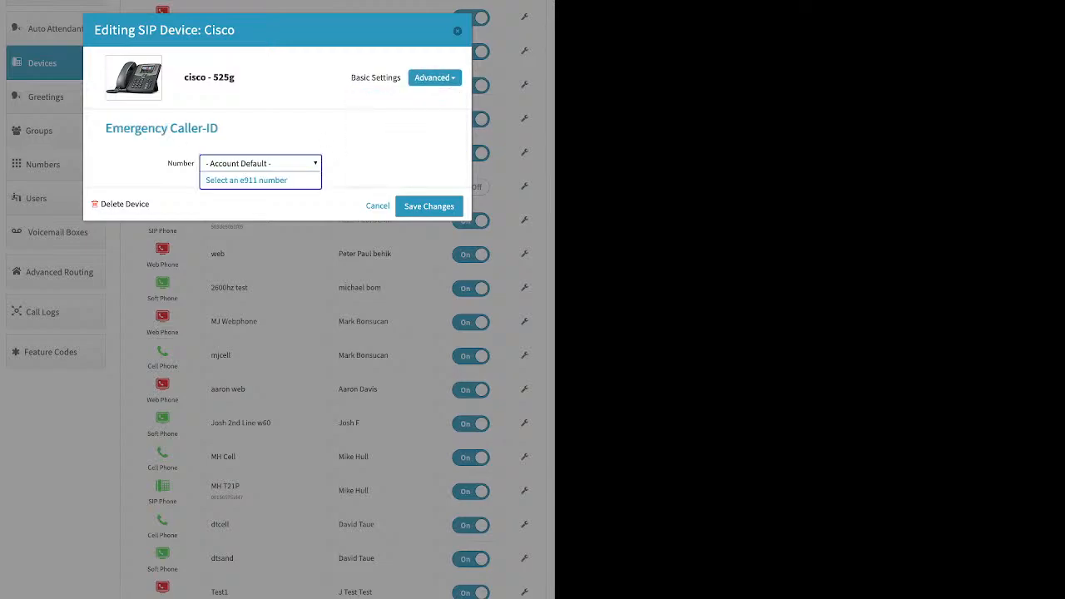
{"action": "left_click", "coordinate": [246, 180]}
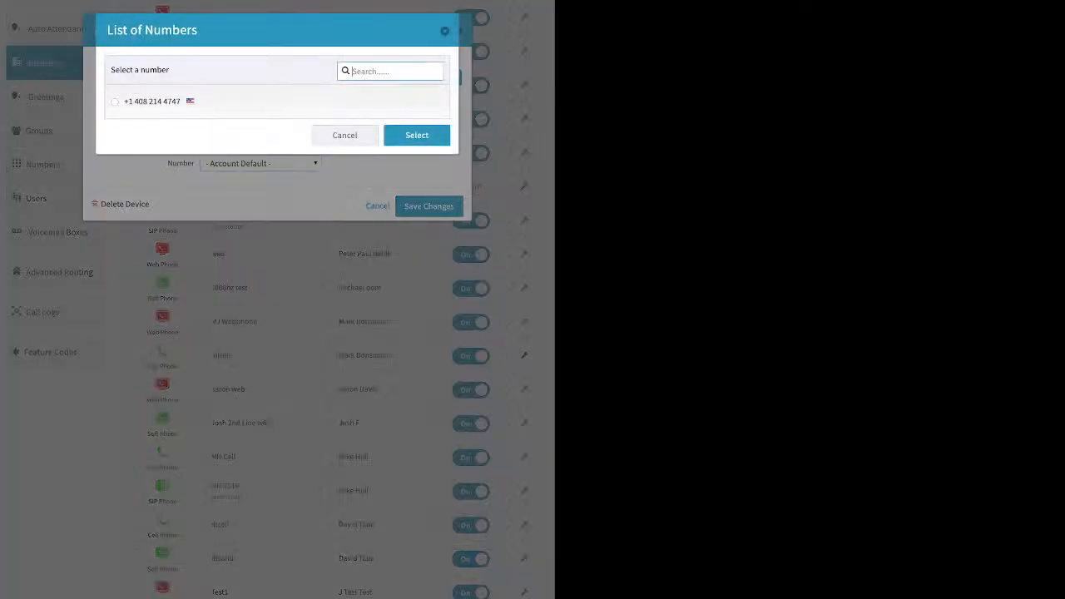
{"action": "left_click", "coordinate": [445, 31]}
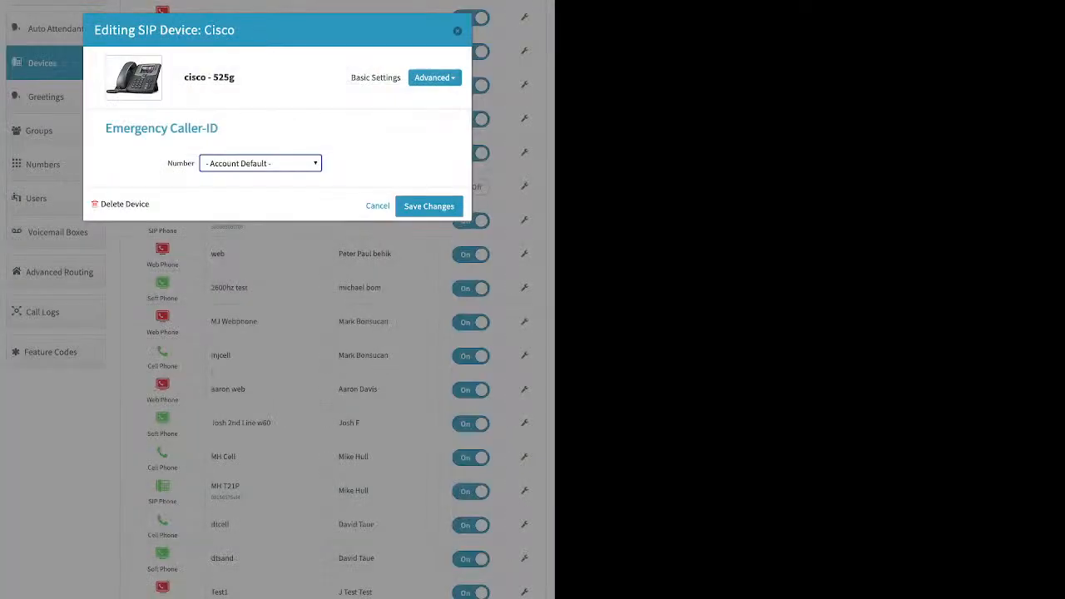
{"action": "left_click", "coordinate": [457, 30]}
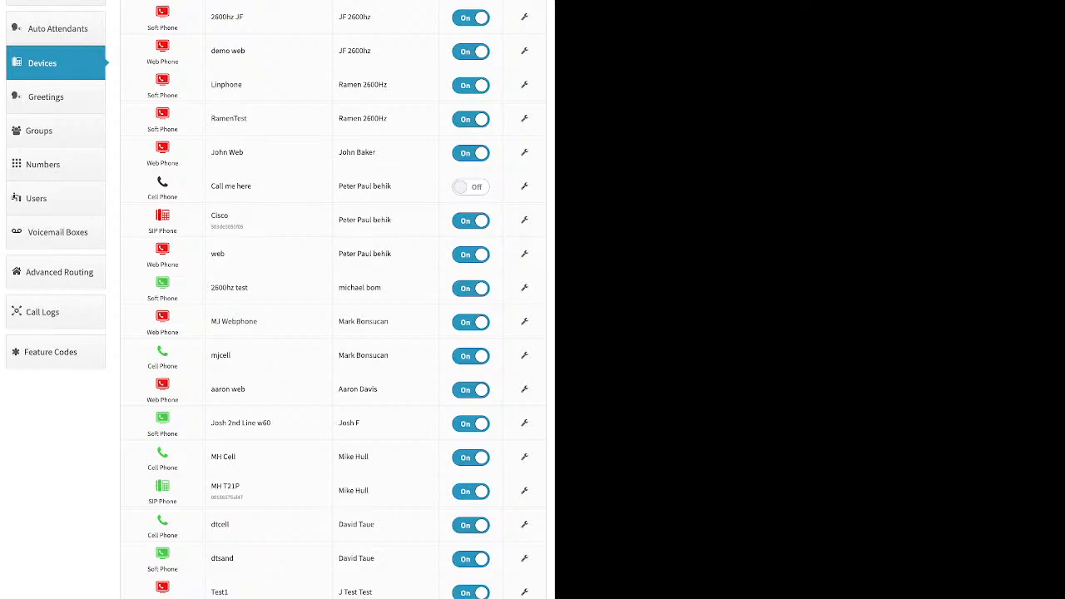
Open Greetings and examine the Source column of the greetings list
{"action": "left_click", "coordinate": [45, 97]}
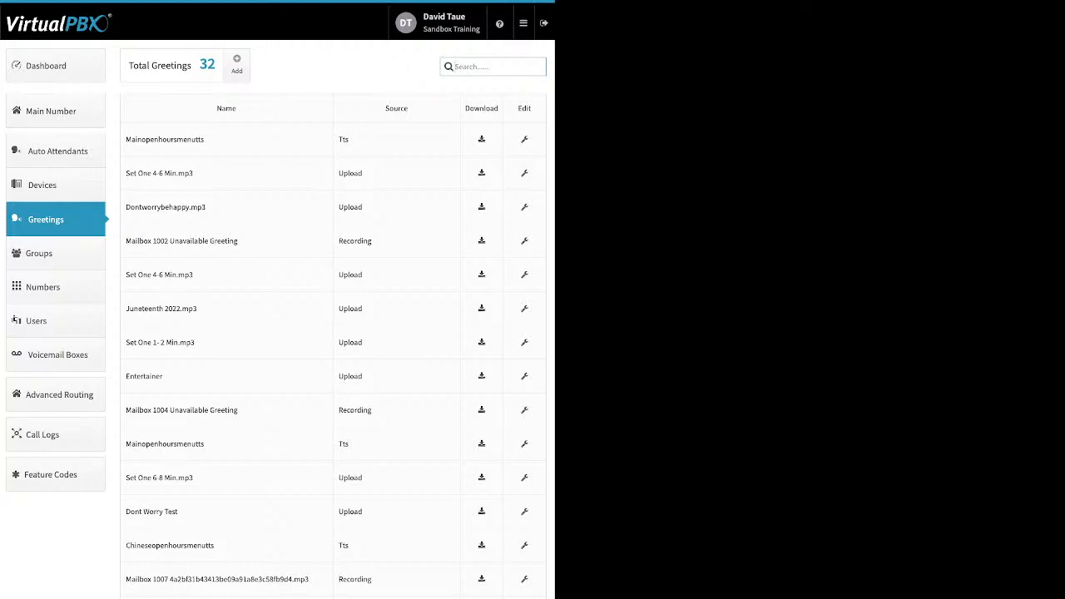
{"action": "double_click", "coordinate": [344, 139]}
{"action": "left_click_drag", "start_coordinate": [363, 174], "coordinate": [338, 174]}
{"action": "left_click_drag", "start_coordinate": [372, 242], "coordinate": [337, 241]}
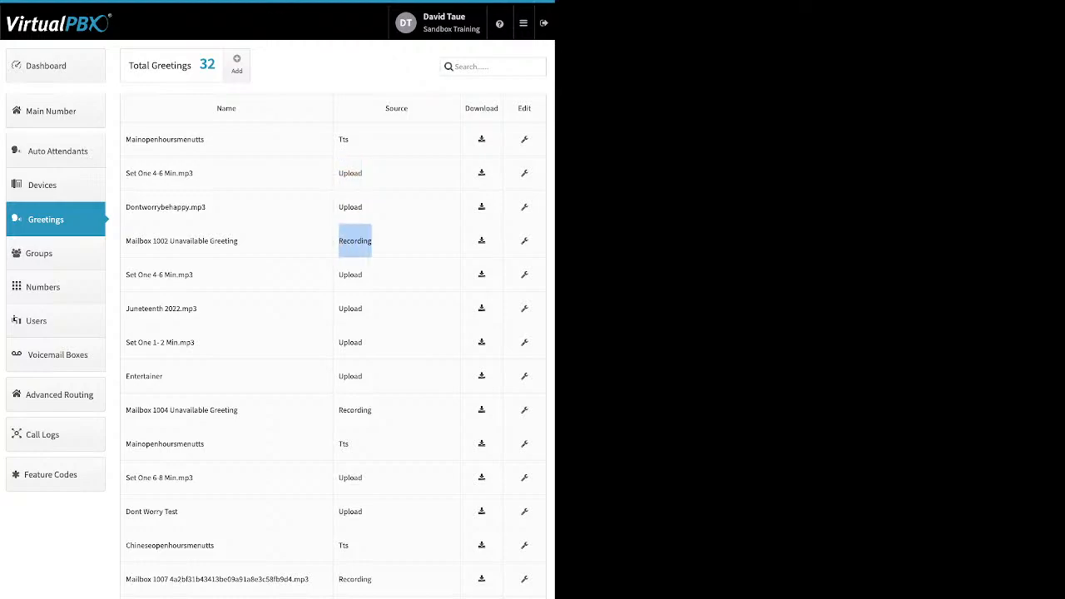
{"action": "left_click", "coordinate": [343, 242]}
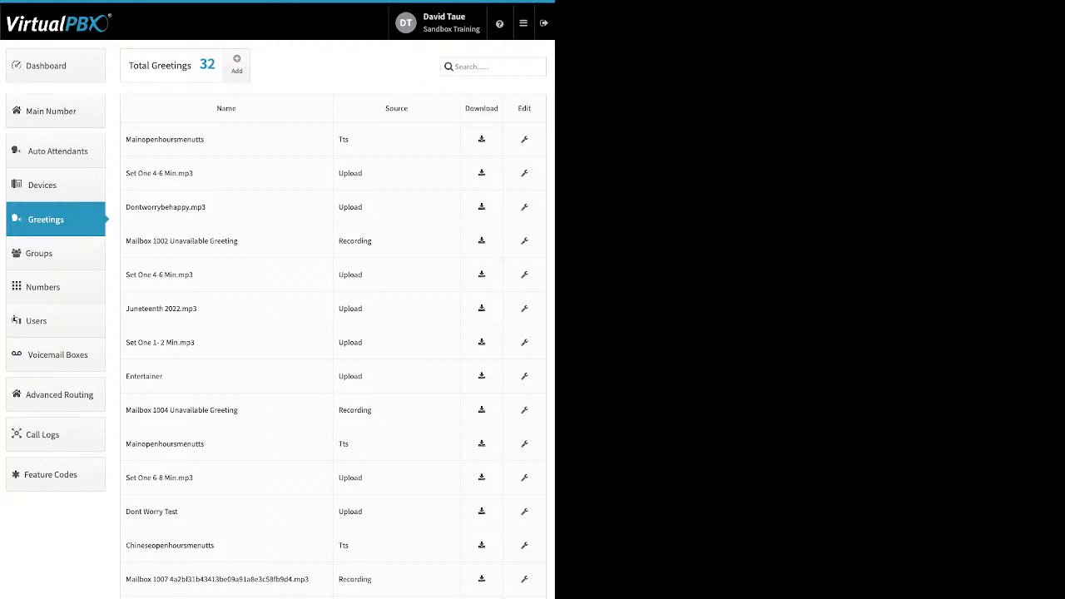
Open and dismiss the new greeting dialog, then open and save the MainOpenHoursMenuTTS greeting
{"action": "left_click", "coordinate": [237, 63]}
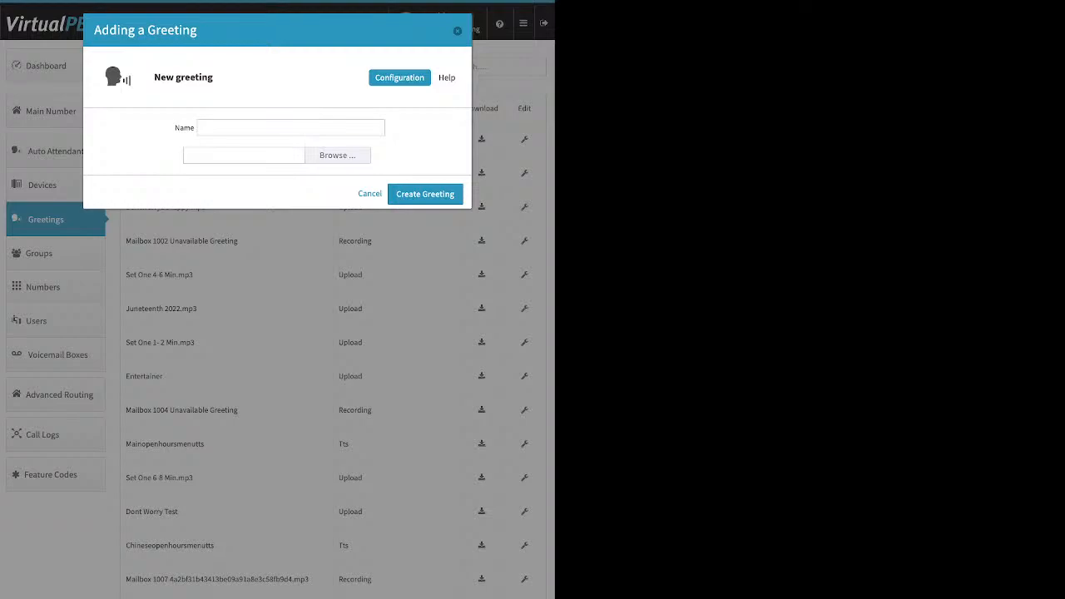
{"action": "key", "text": "Escape"}
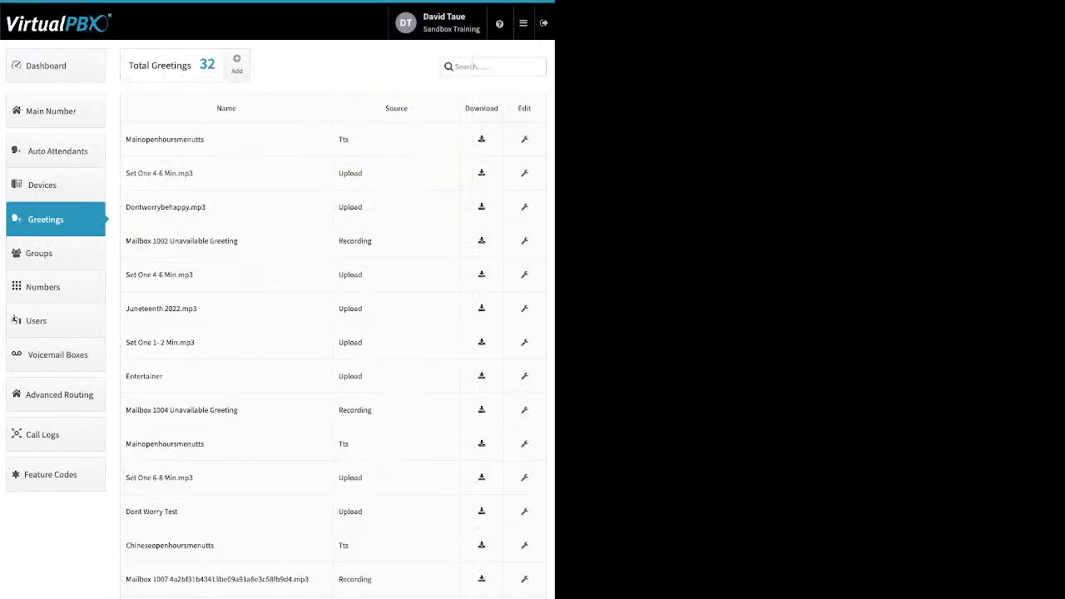
{"action": "left_click", "coordinate": [524, 140]}
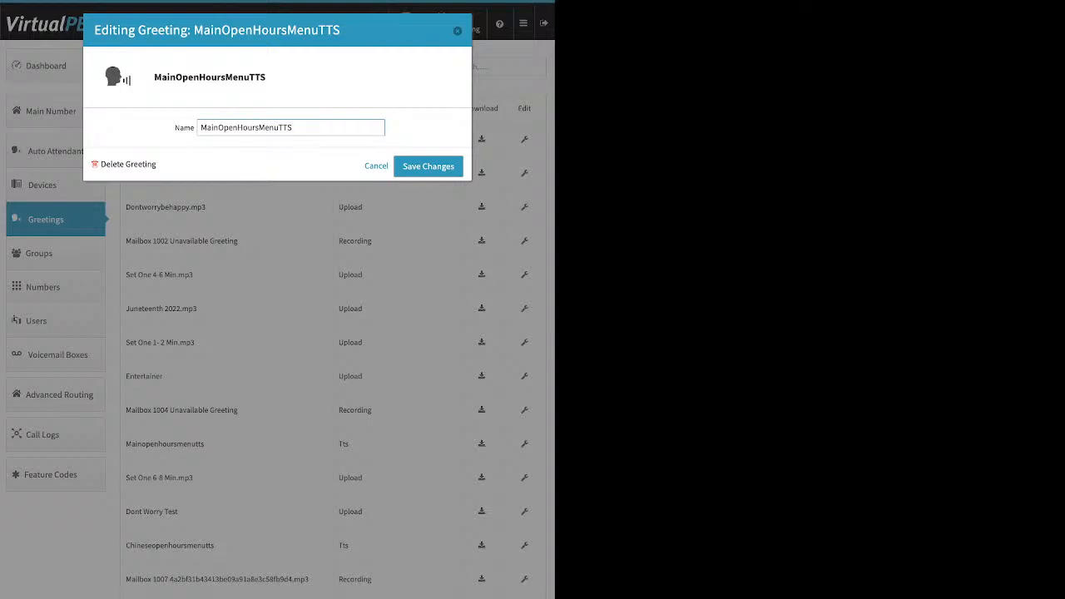
{"action": "key", "text": "Return"}
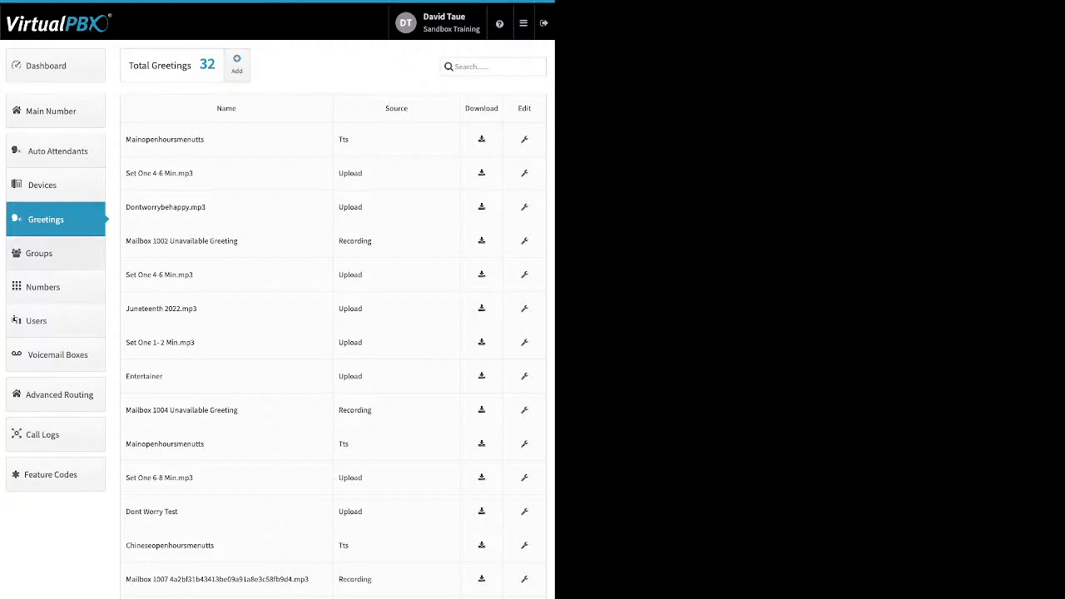
{"action": "left_click", "coordinate": [39, 253]}
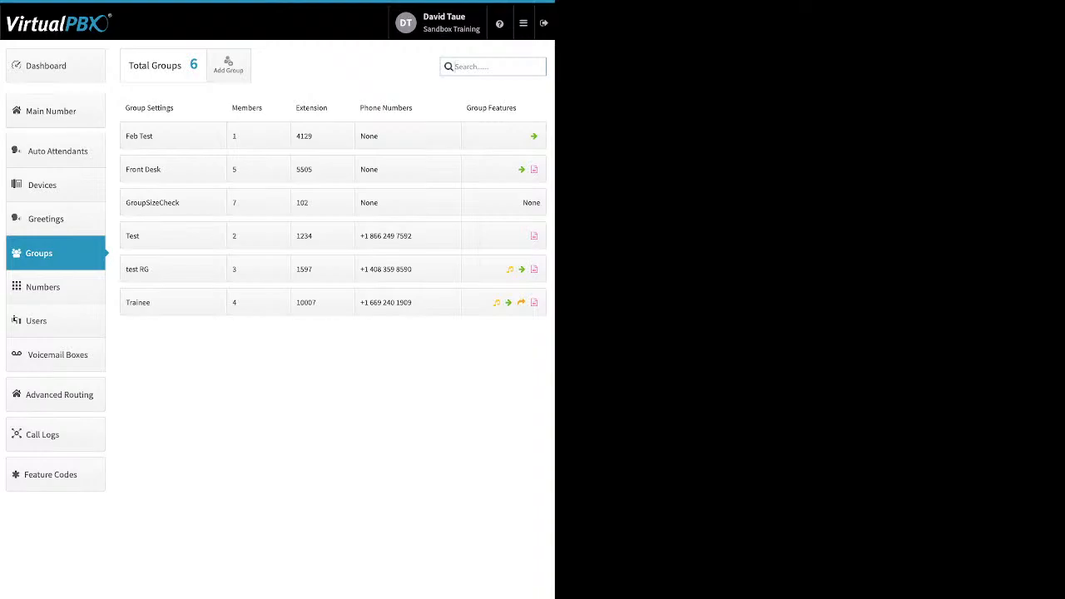
{"action": "left_click", "coordinate": [227, 65]}
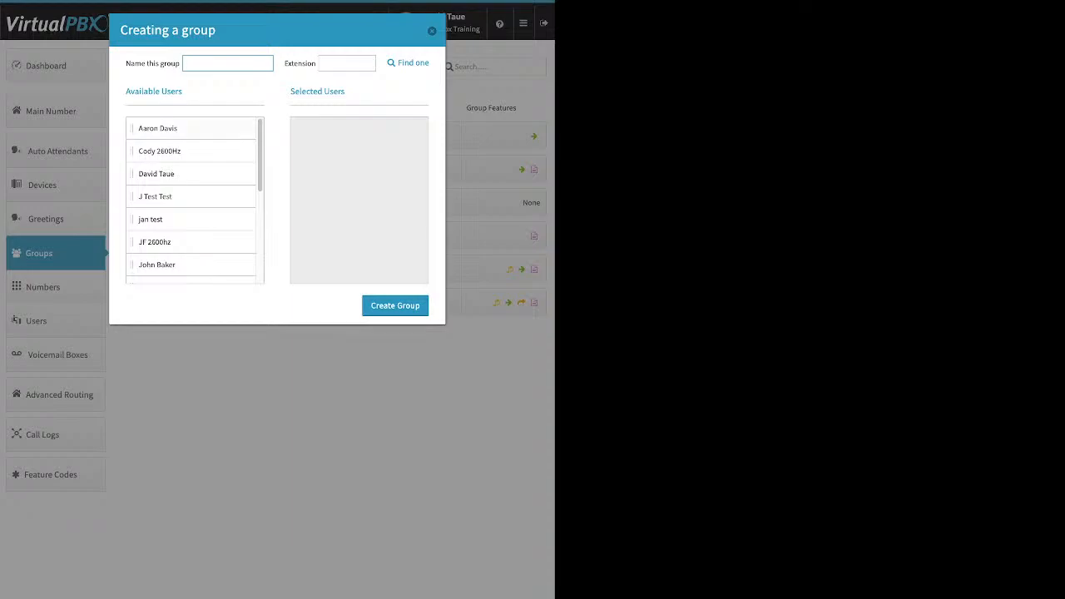
{"action": "left_click_drag", "start_coordinate": [166, 128], "coordinate": [347, 157]}
{"action": "left_click_drag", "start_coordinate": [166, 151], "coordinate": [301, 192]}
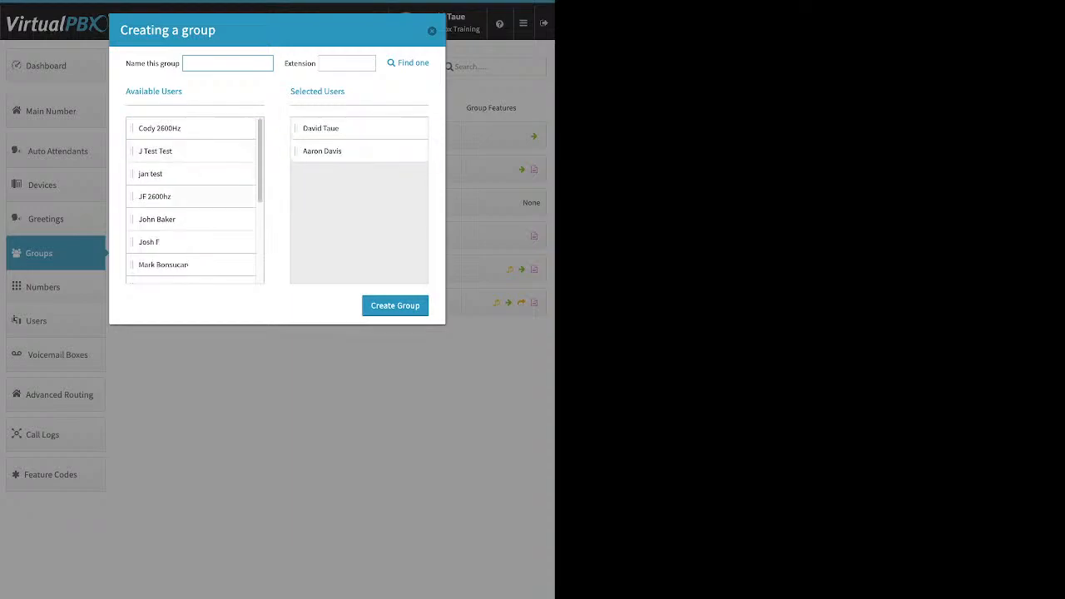
{"action": "left_click_drag", "start_coordinate": [166, 196], "coordinate": [316, 219]}
{"action": "left_click_drag", "start_coordinate": [149, 219], "coordinate": [332, 179]}
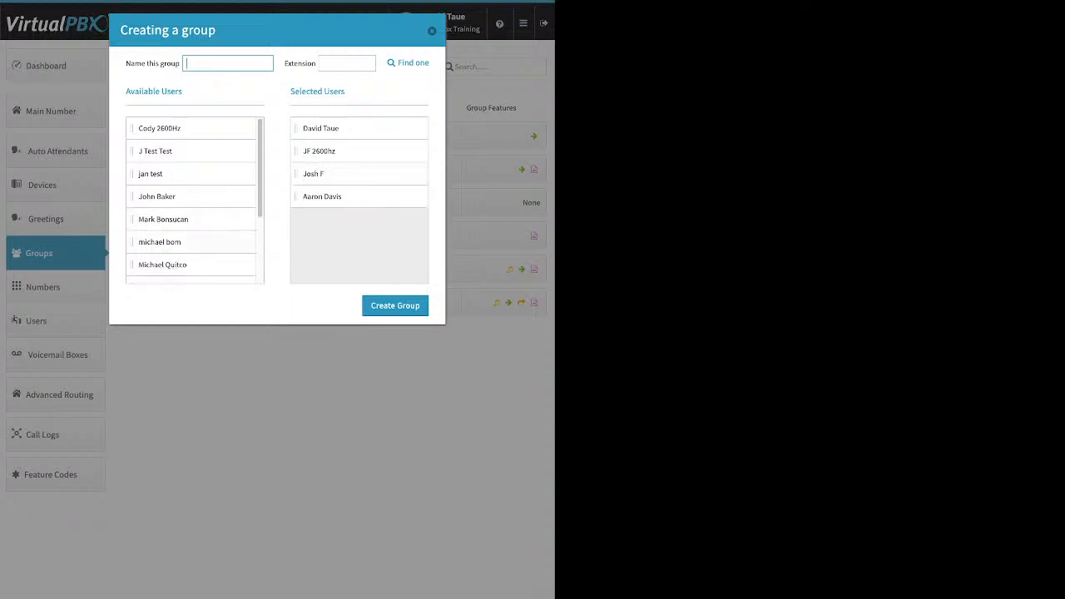
{"action": "left_click_drag", "start_coordinate": [160, 242], "coordinate": [324, 197]}
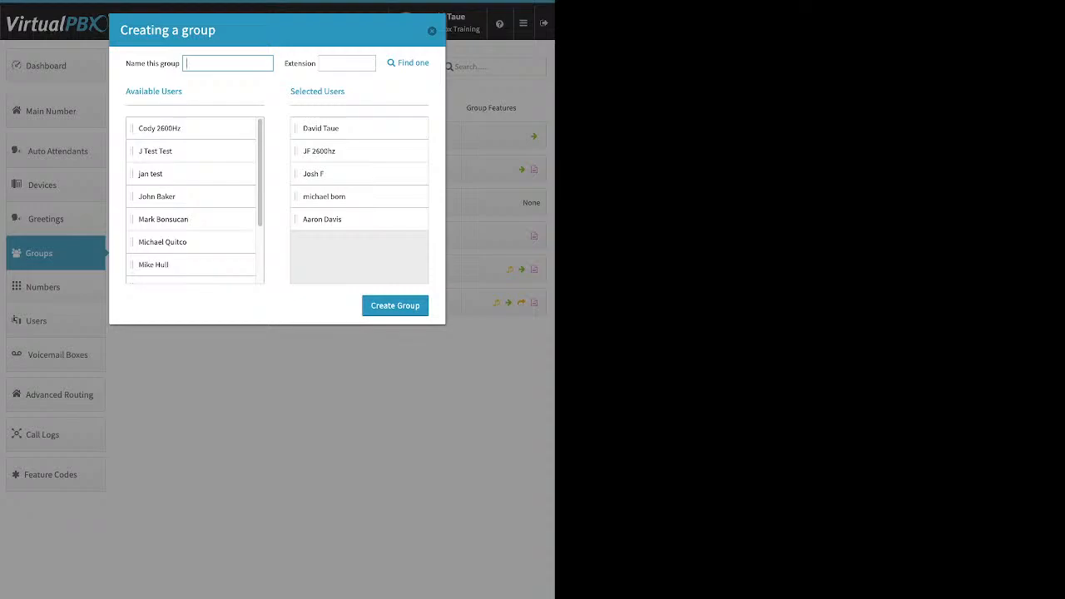
{"action": "key", "text": "Escape"}
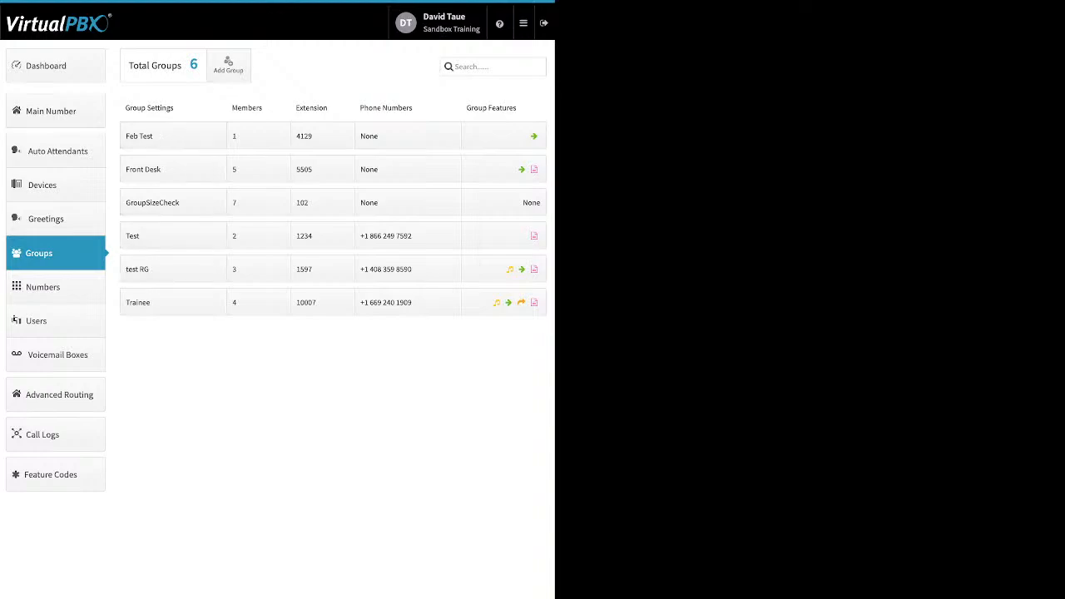
Adjust the Front Desk group's call attempts and save the changes
{"action": "left_click", "coordinate": [173, 169]}
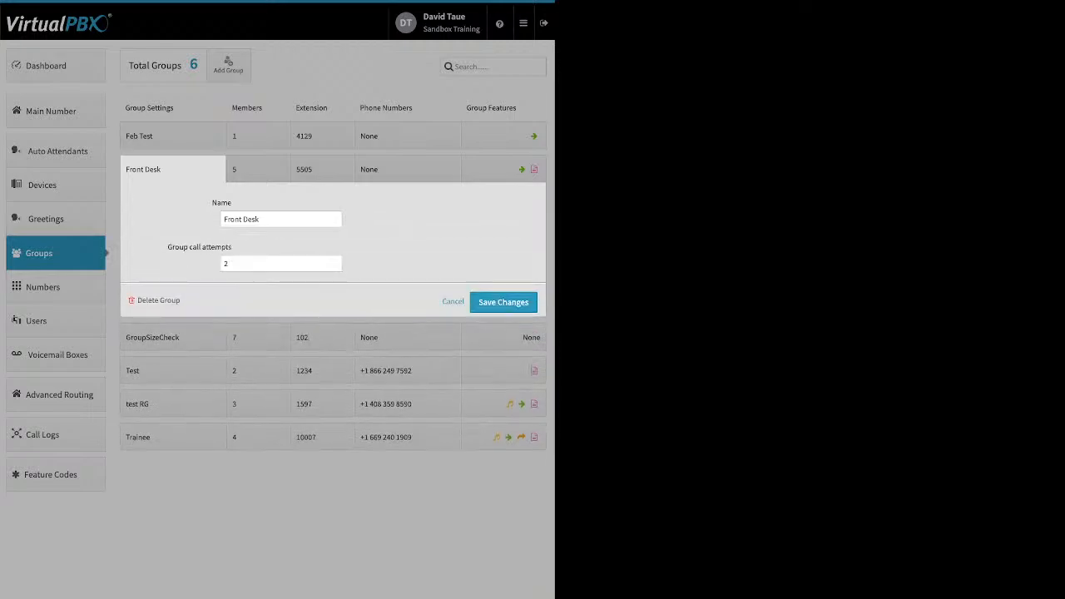
{"action": "left_click_drag", "start_coordinate": [168, 246], "coordinate": [226, 247]}
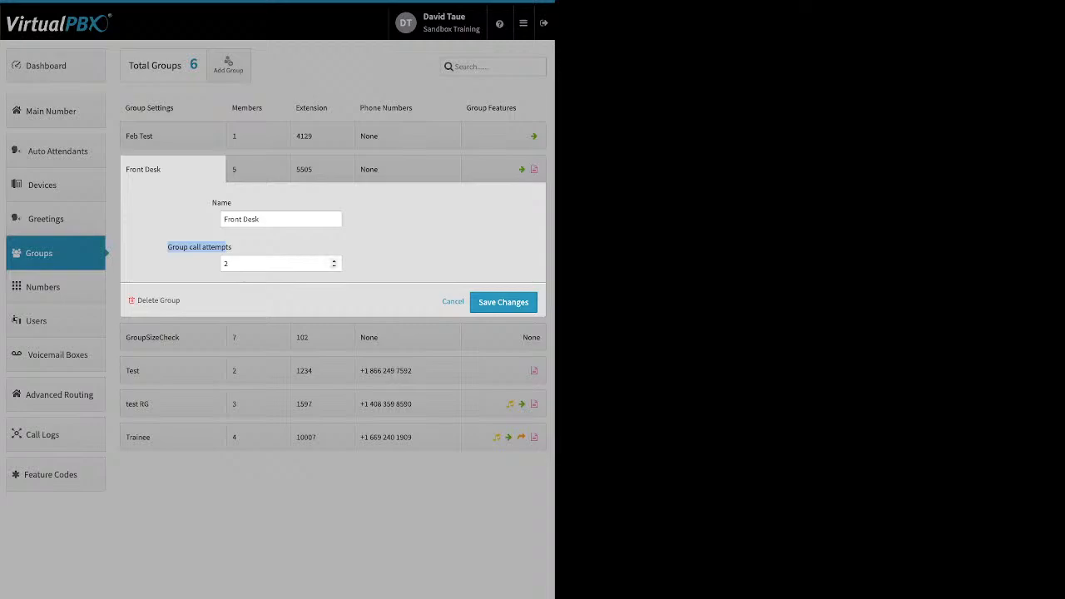
{"action": "left_click", "coordinate": [224, 264]}
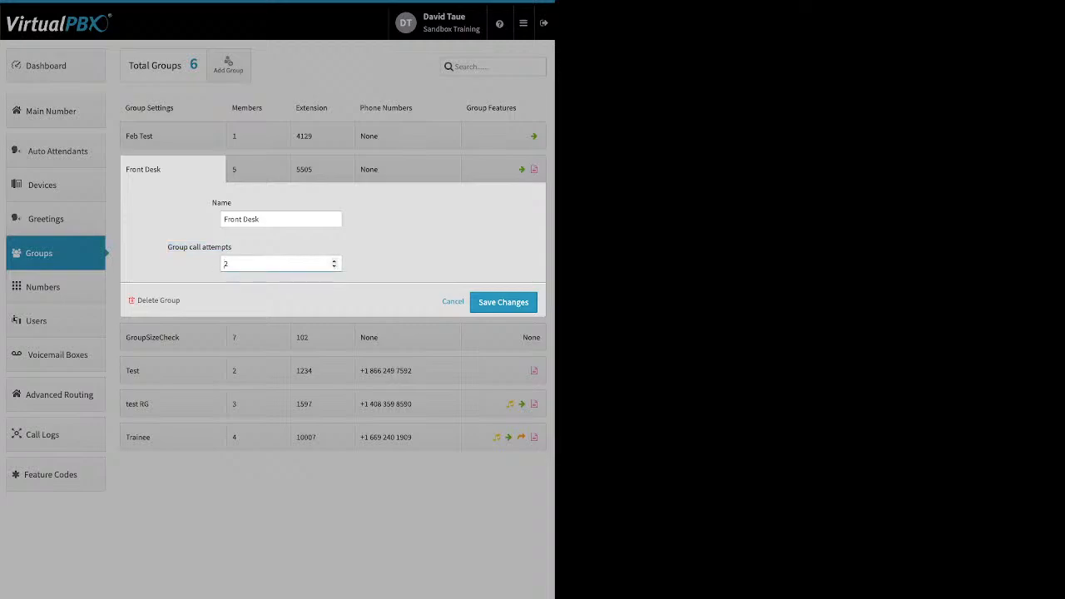
{"action": "left_click", "coordinate": [333, 267]}
{"action": "left_click", "coordinate": [333, 260]}
{"action": "left_click", "coordinate": [333, 260]}
{"action": "left_click", "coordinate": [334, 266]}
{"action": "left_click", "coordinate": [334, 266]}
{"action": "left_click", "coordinate": [334, 266]}
{"action": "left_click", "coordinate": [504, 302]}
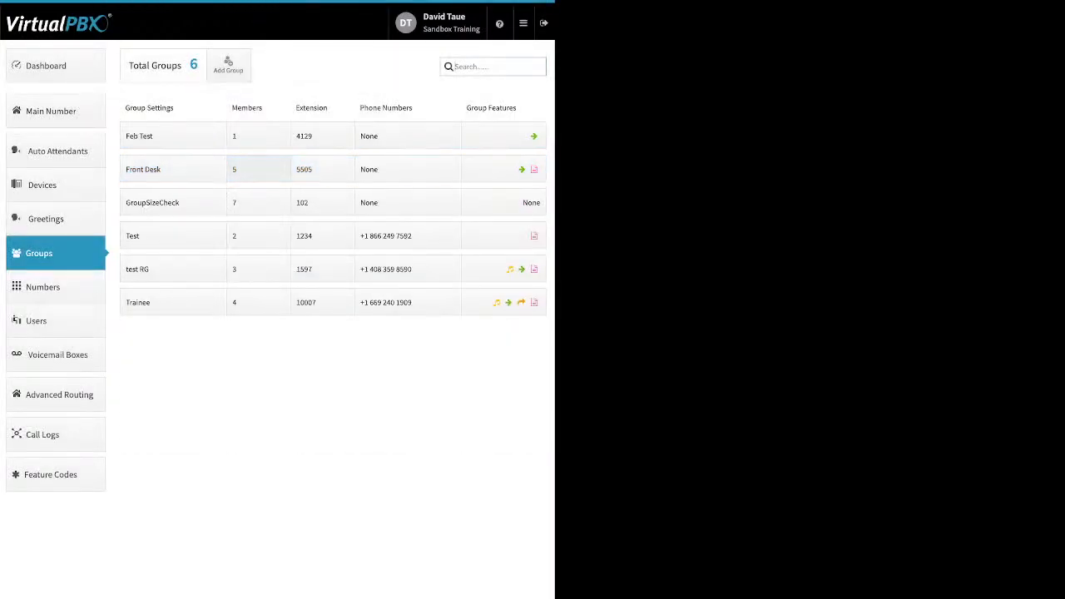
Open the Front Desk group's member ring timeline and set its length to 60 seconds
{"action": "left_click", "coordinate": [257, 169]}
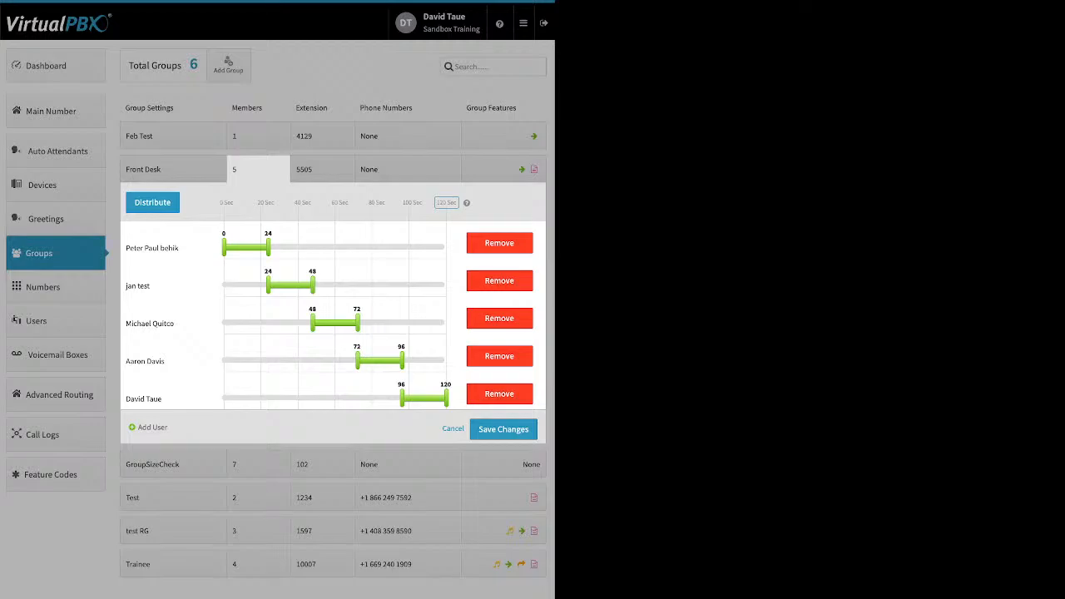
{"action": "left_click", "coordinate": [446, 202]}
{"action": "type", "text": "60"}
{"action": "key", "text": "Return"}
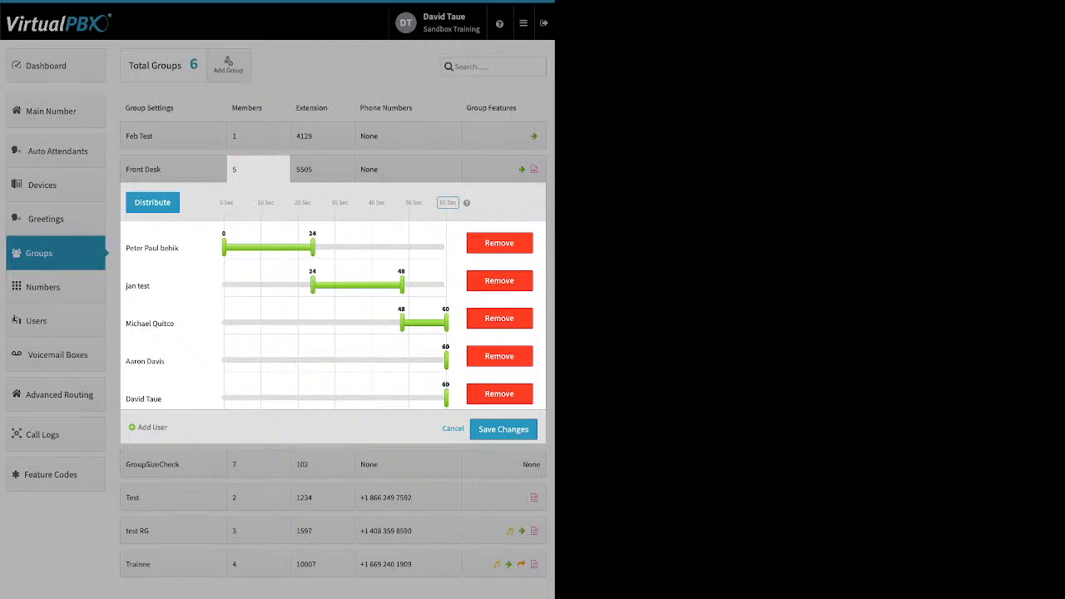
Distribute ring times evenly across Front Desk members and move the first member to the end of the order
{"action": "left_click", "coordinate": [152, 202]}
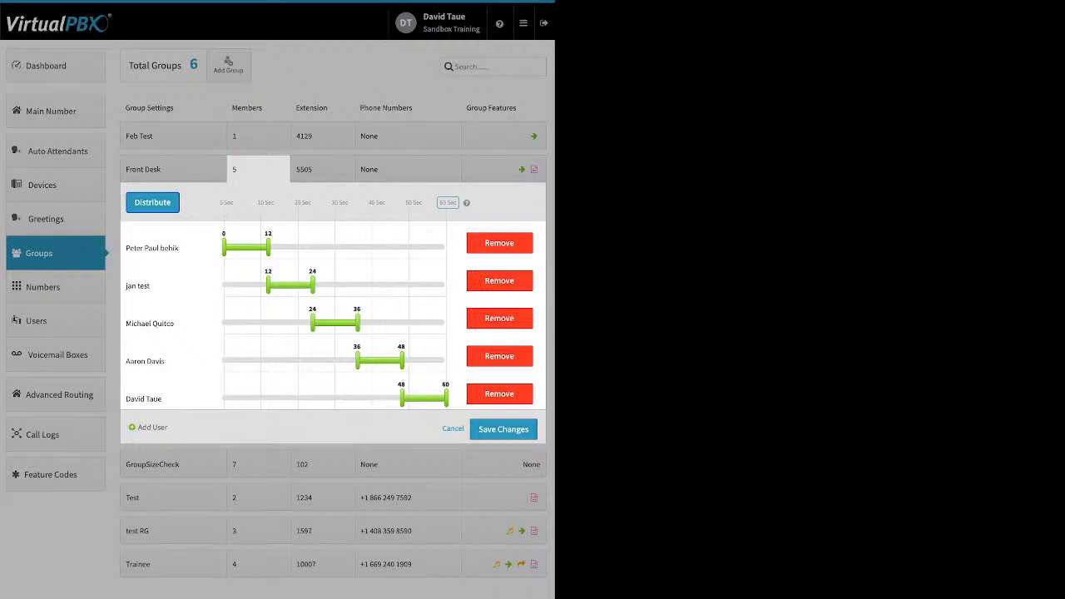
{"action": "left_click_drag", "start_coordinate": [158, 248], "coordinate": [193, 404]}
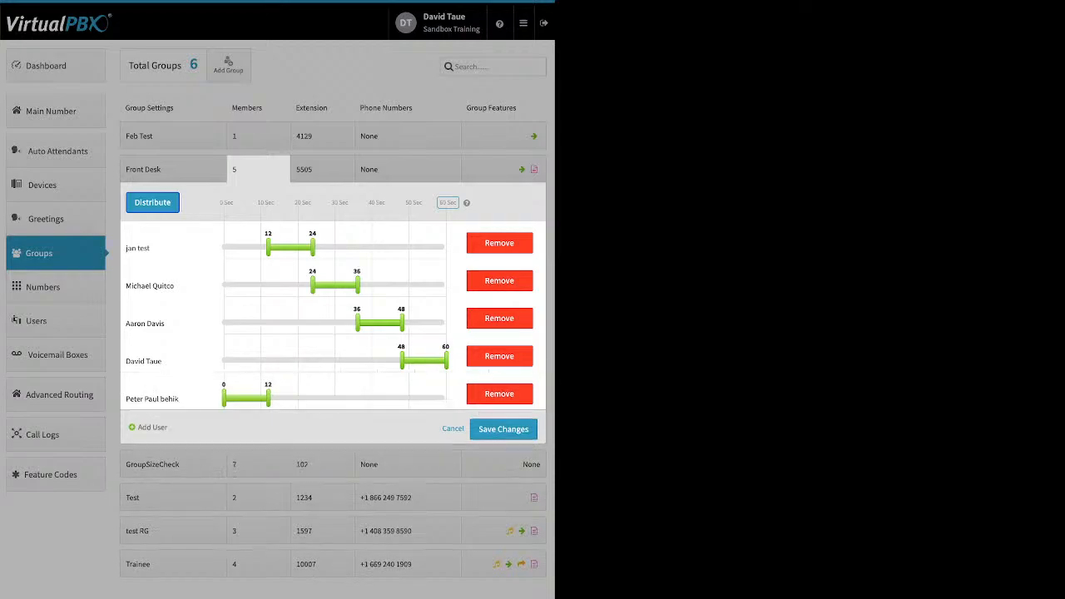
Move the fourth Front Desk member up to second place in the ring order and distribute ring times evenly
{"action": "left_click_drag", "start_coordinate": [146, 361], "coordinate": [178, 268]}
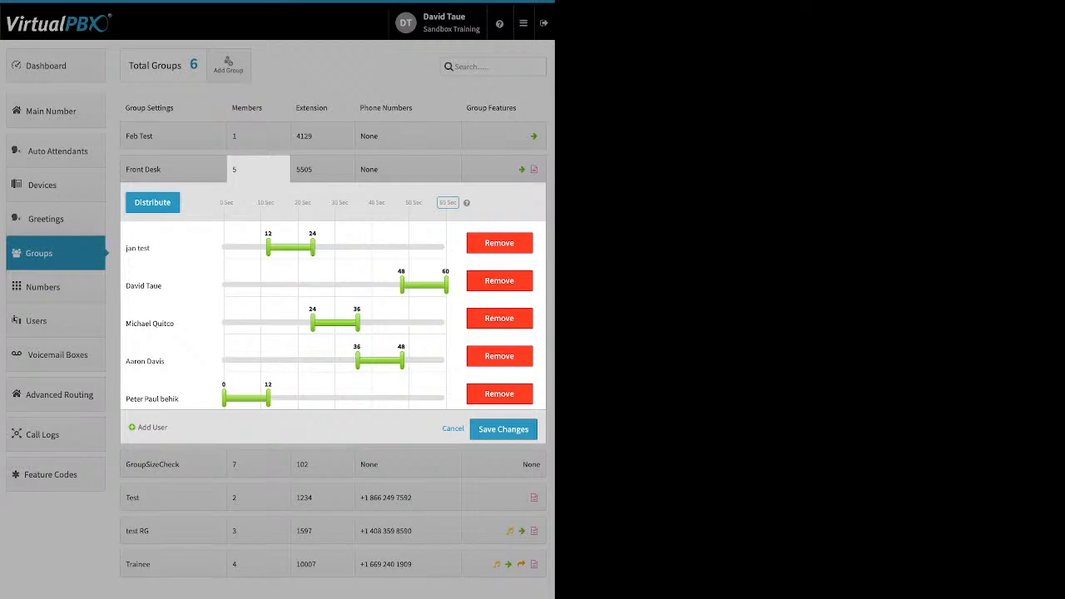
{"action": "left_click", "coordinate": [153, 202]}
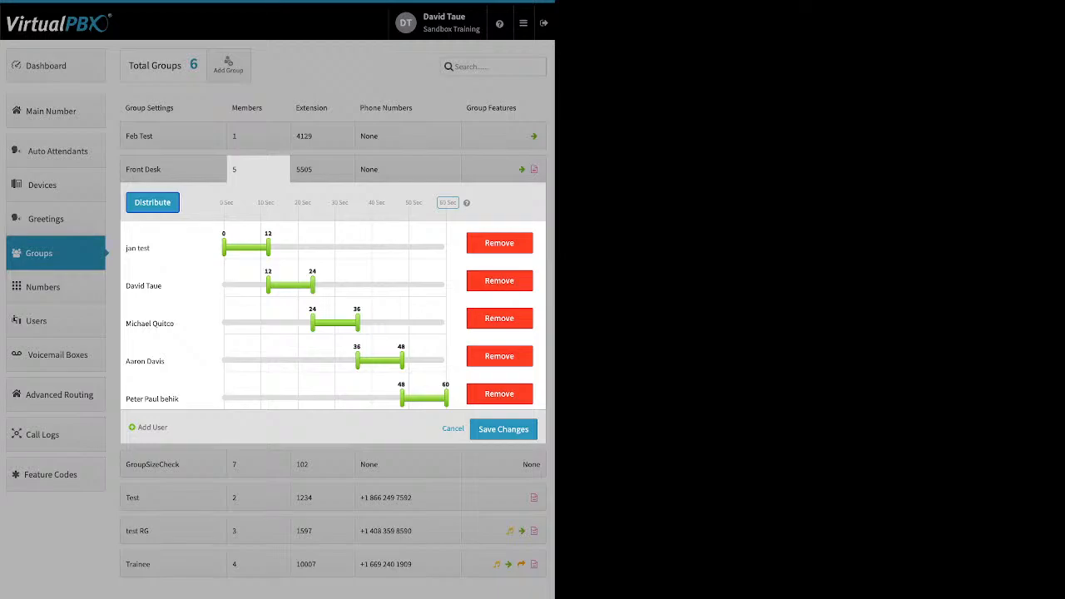
Stretch every Front Desk member's ring range to span the full 0 to 60 seconds so all ring together
{"action": "left_click_drag", "start_coordinate": [268, 247], "coordinate": [446, 247]}
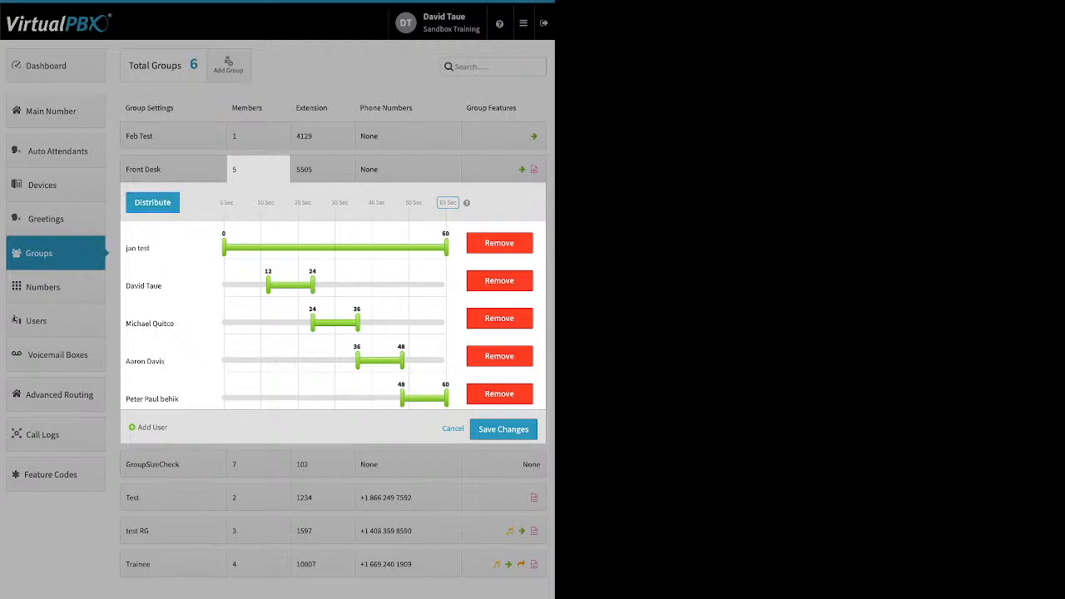
{"action": "left_click_drag", "start_coordinate": [268, 285], "coordinate": [223, 285]}
{"action": "left_click_drag", "start_coordinate": [313, 285], "coordinate": [445, 285]}
{"action": "left_click_drag", "start_coordinate": [313, 285], "coordinate": [446, 285]}
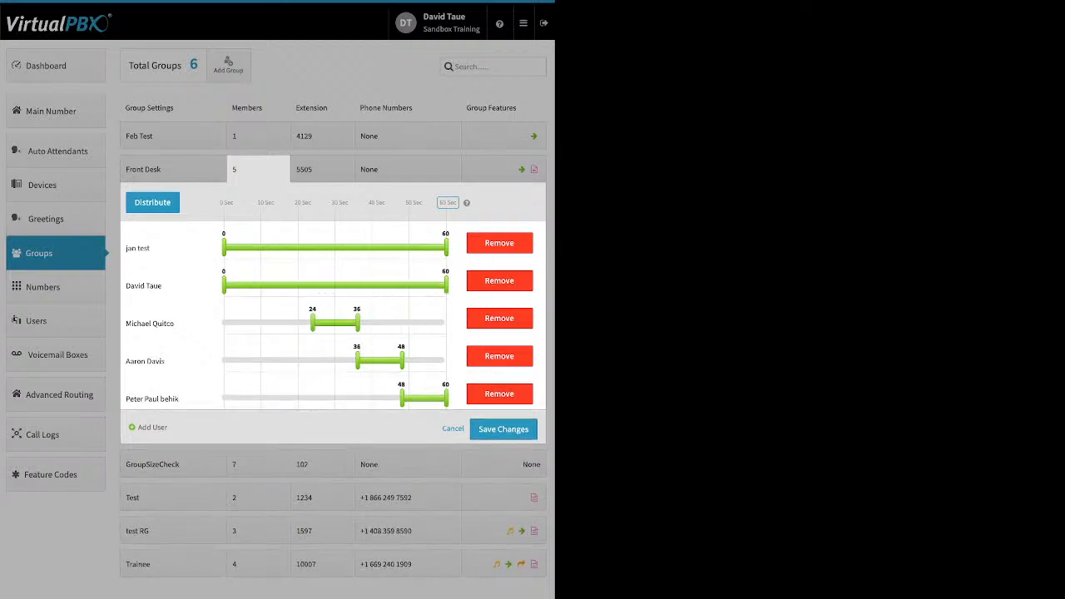
{"action": "left_click_drag", "start_coordinate": [313, 323], "coordinate": [223, 323]}
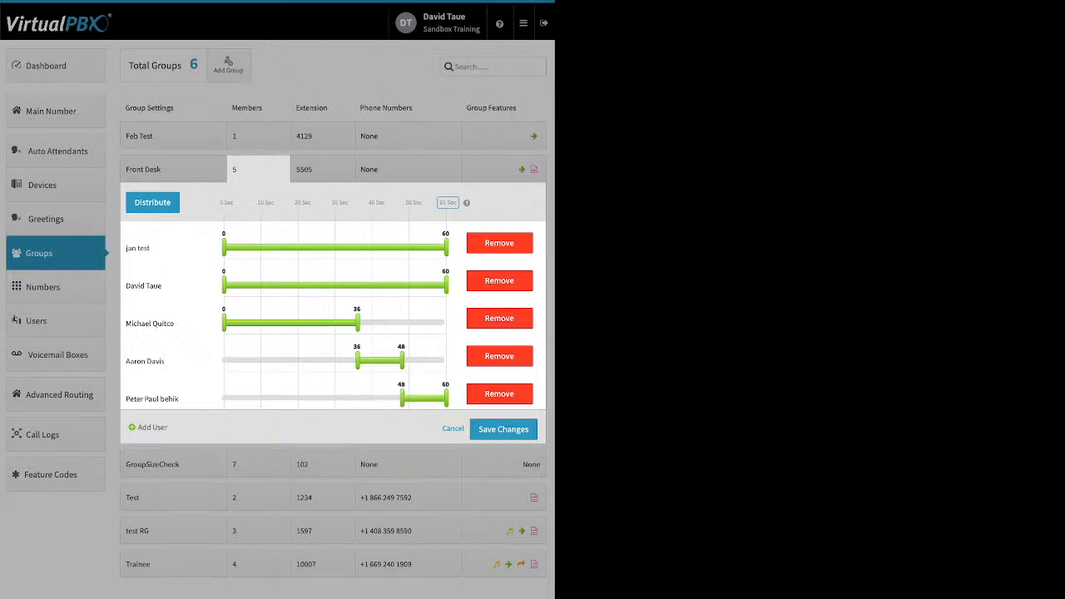
{"action": "left_click_drag", "start_coordinate": [357, 323], "coordinate": [446, 323]}
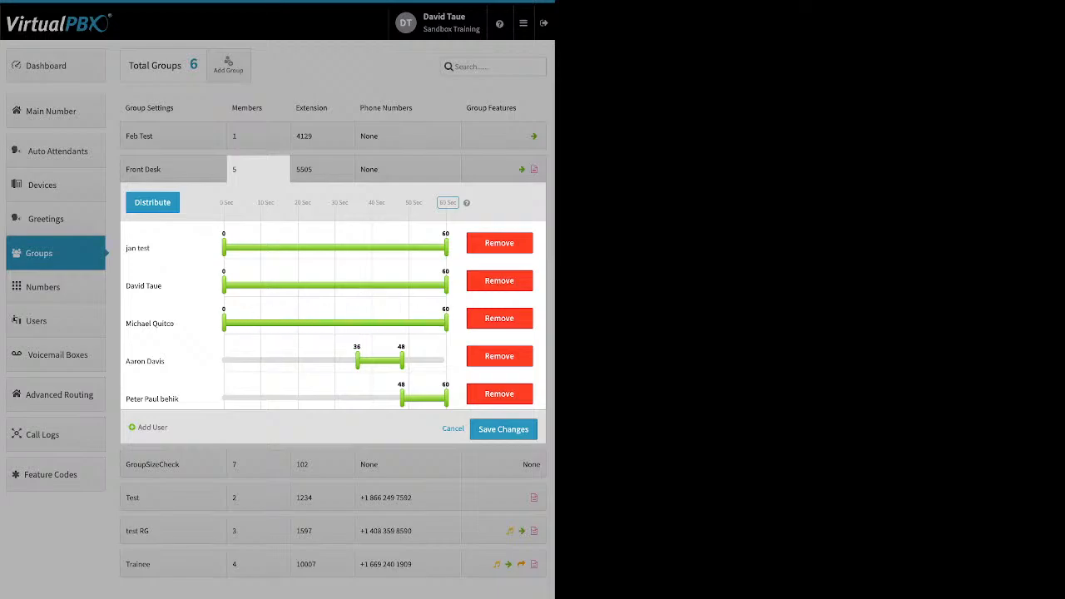
{"action": "left_click_drag", "start_coordinate": [357, 361], "coordinate": [223, 360]}
{"action": "left_click_drag", "start_coordinate": [402, 360], "coordinate": [446, 360]}
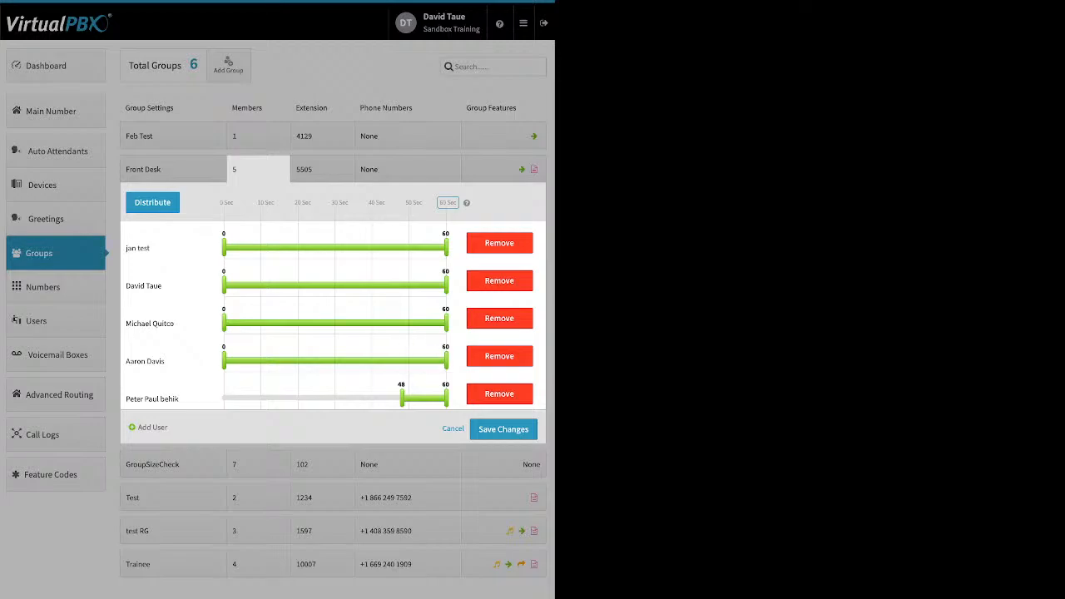
{"action": "left_click_drag", "start_coordinate": [402, 398], "coordinate": [223, 398]}
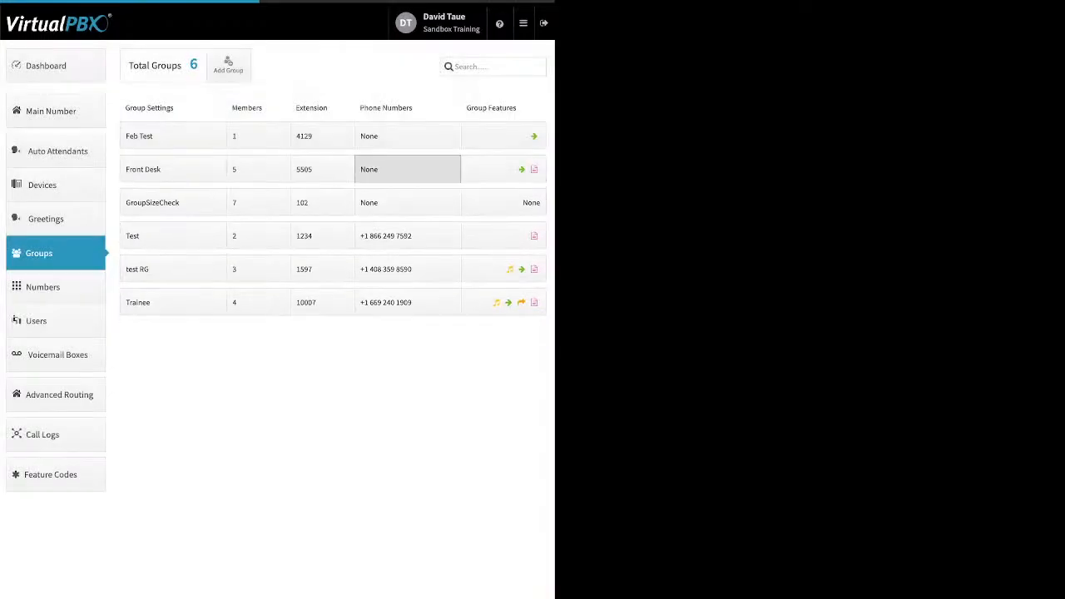
Open the Front Desk group's phone numbers panel and cancel it
{"action": "left_click", "coordinate": [407, 169]}
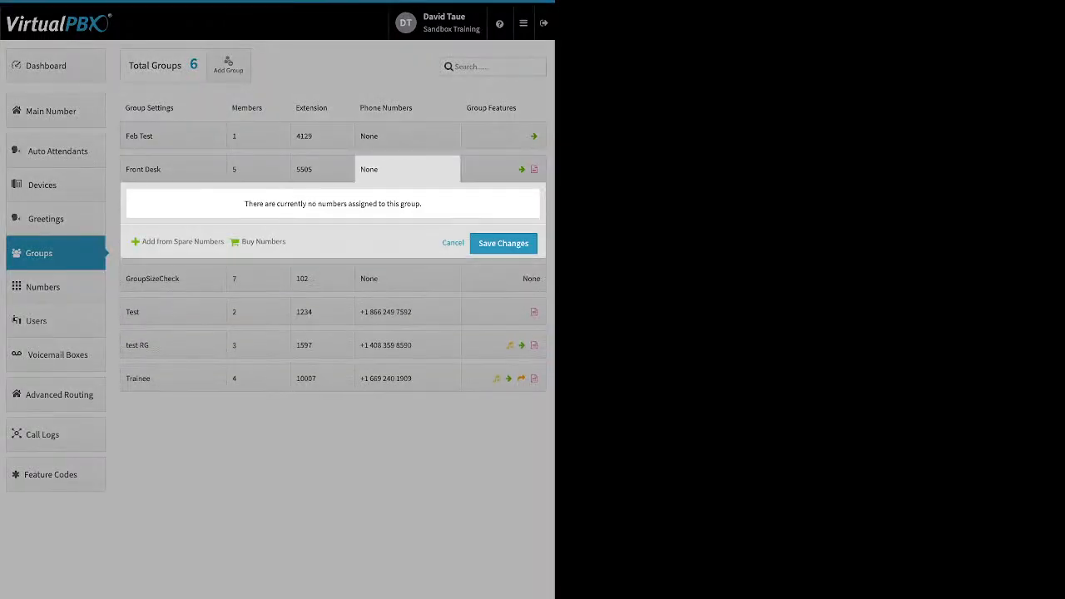
{"action": "left_click", "coordinate": [452, 242]}
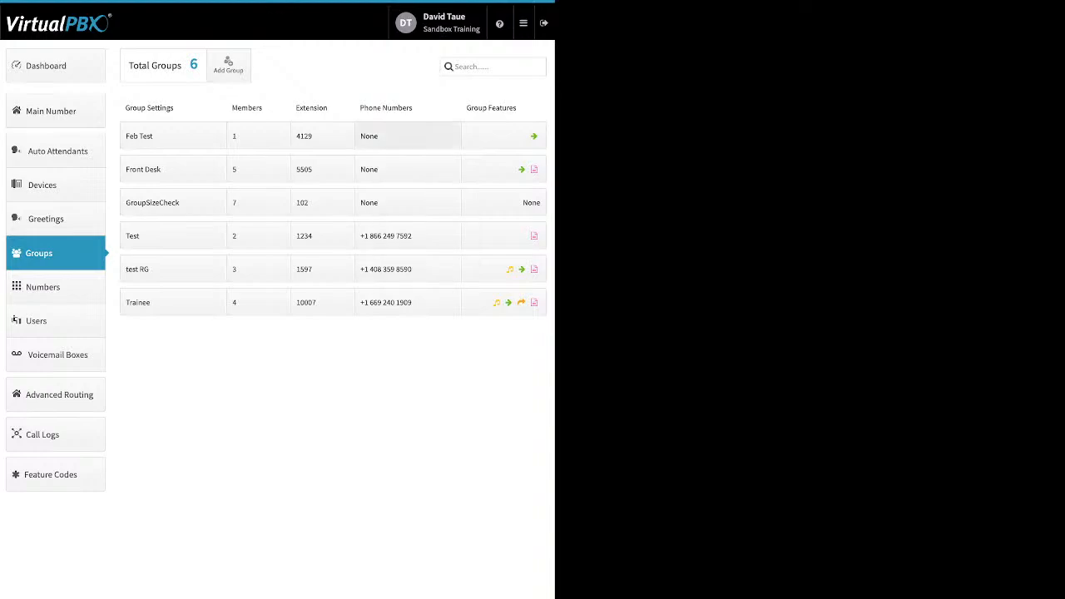
Open the Trainee group's Ringback settings, reveal the upload option, and close the dialog
{"action": "left_click", "coordinate": [503, 302]}
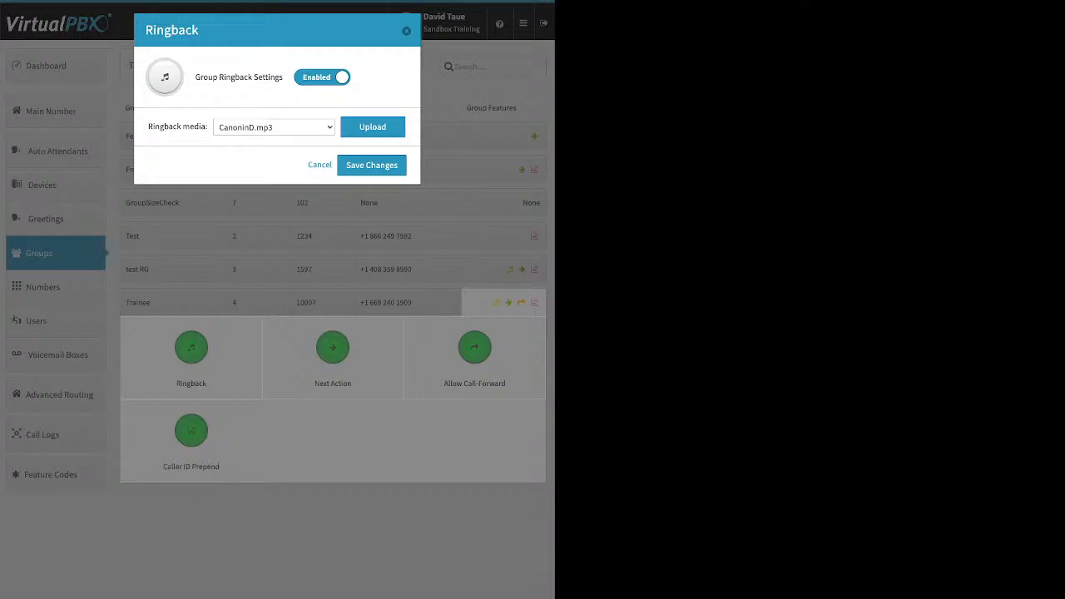
{"action": "left_click", "coordinate": [372, 127]}
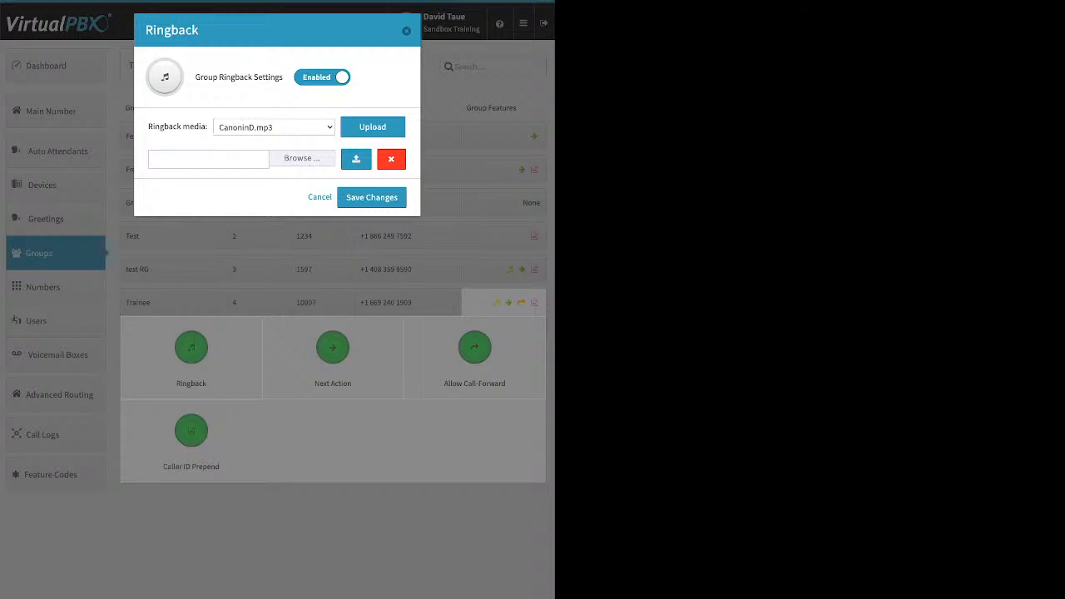
{"action": "key", "text": "Escape"}
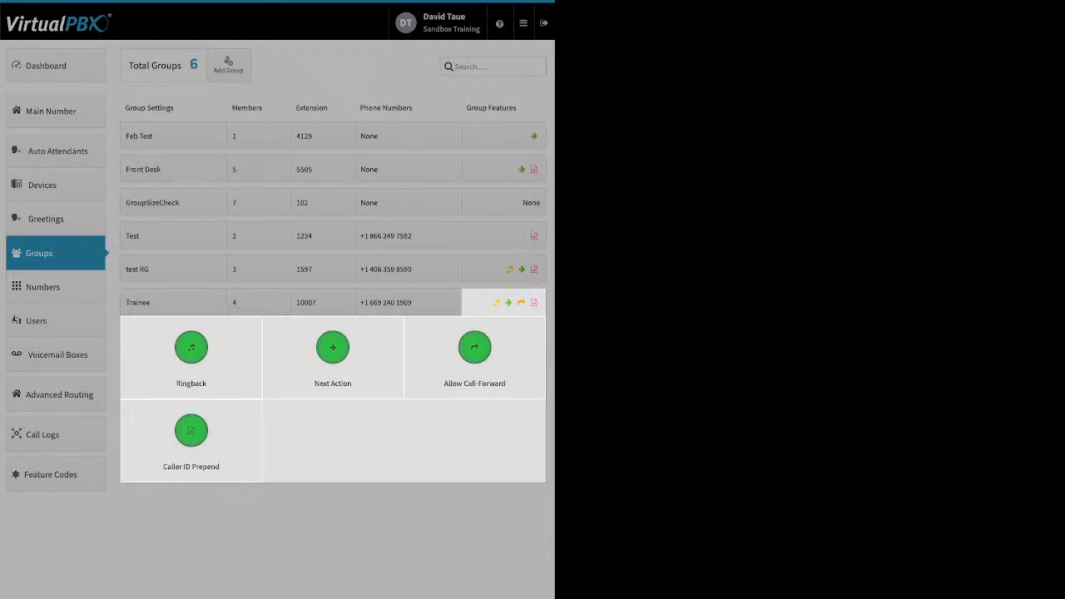
Open the Trainee group's Next Action dialog and browse the forwarding destination list, then close it unchanged
{"action": "left_click", "coordinate": [332, 349]}
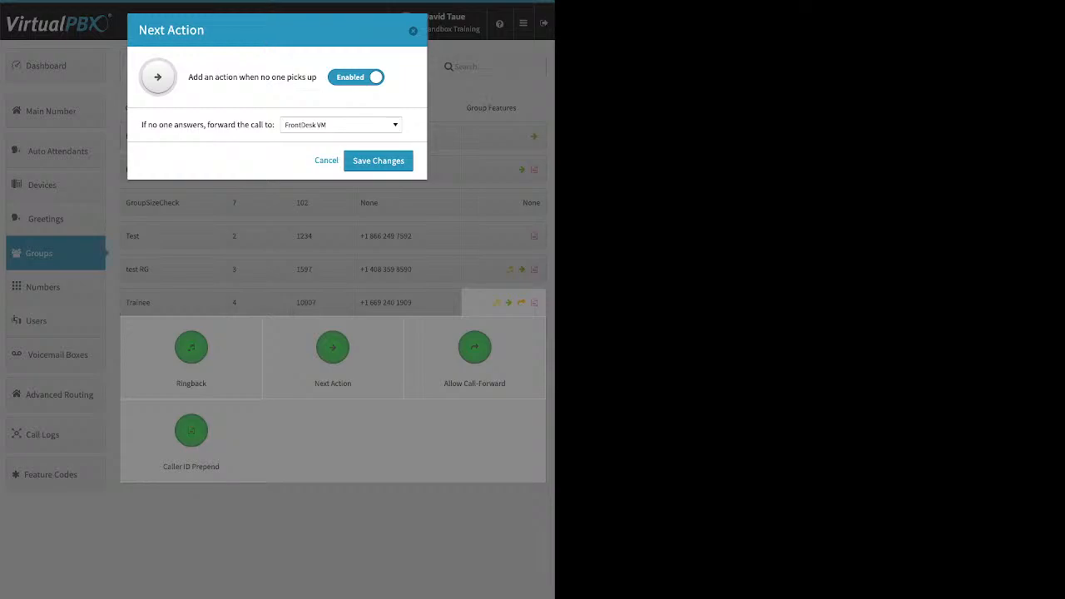
{"action": "left_click_drag", "start_coordinate": [142, 125], "coordinate": [274, 125]}
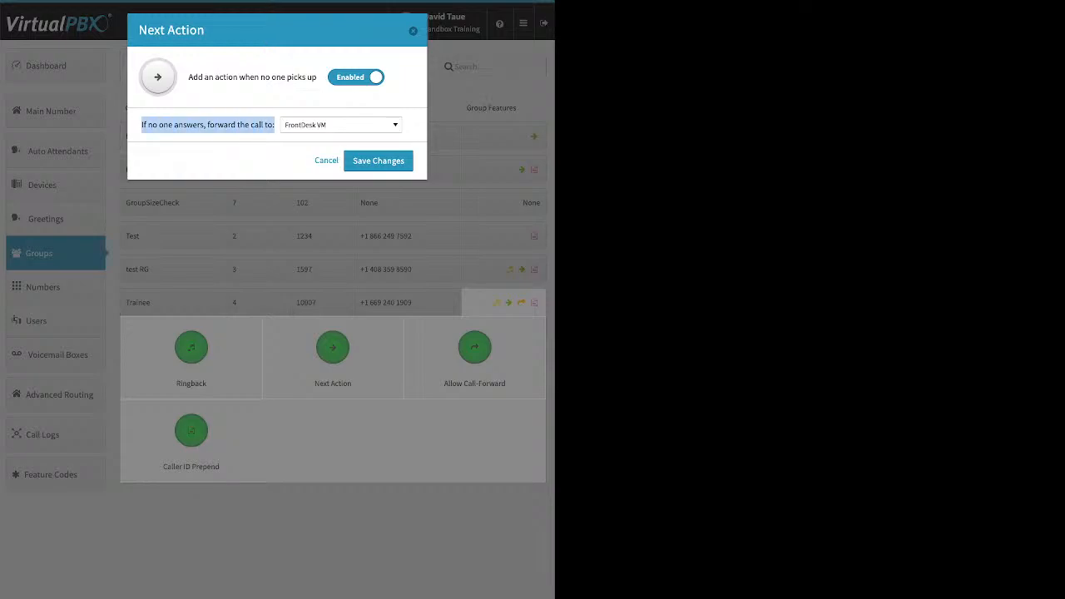
{"action": "left_click", "coordinate": [374, 125]}
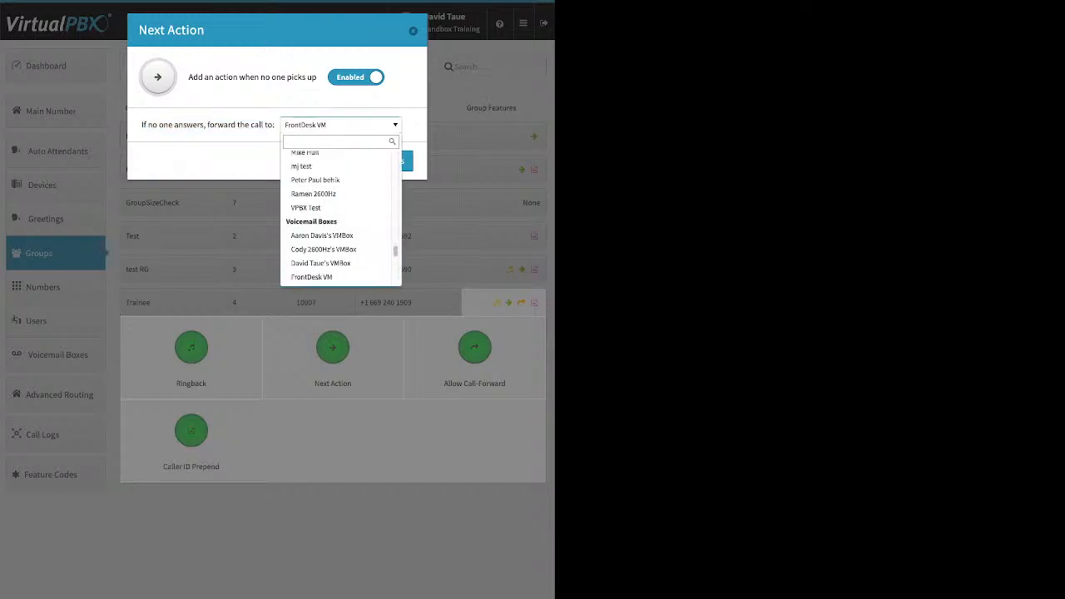
{"action": "scroll", "coordinate": [337, 266], "scroll_direction": "up", "scroll_amount": 1}
{"action": "scroll", "coordinate": [337, 264], "scroll_direction": "up", "scroll_amount": 3}
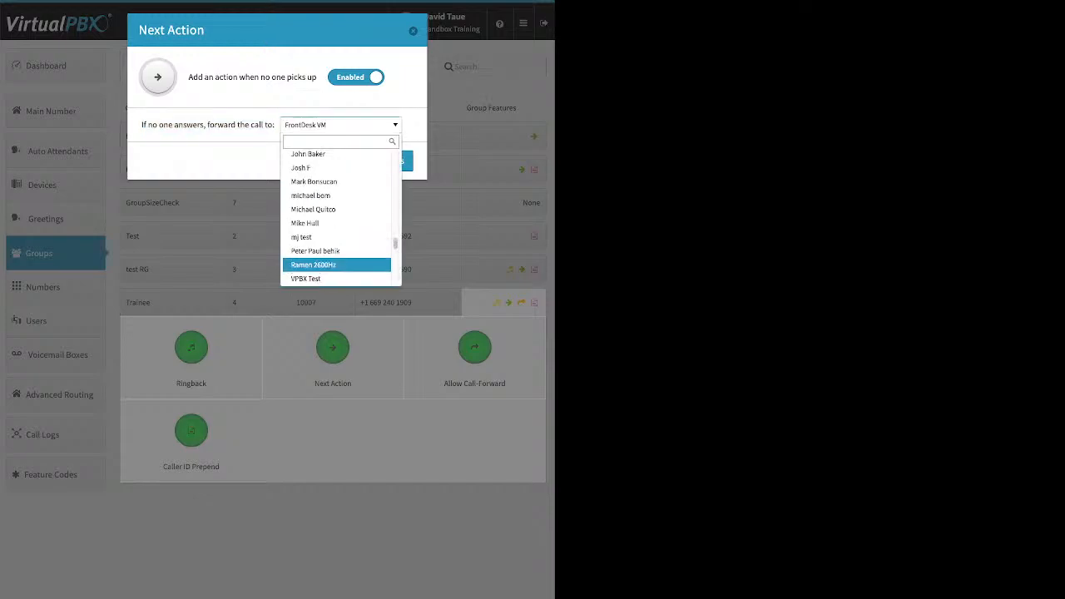
{"action": "scroll", "coordinate": [337, 266], "scroll_direction": "up", "scroll_amount": 6}
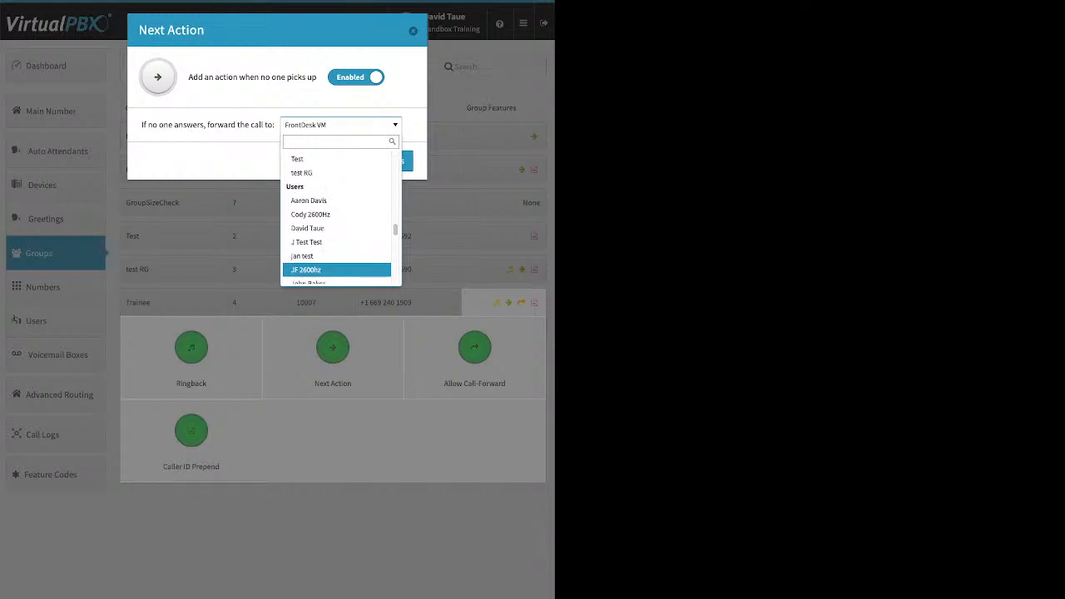
{"action": "scroll", "coordinate": [337, 265], "scroll_direction": "up", "scroll_amount": 2}
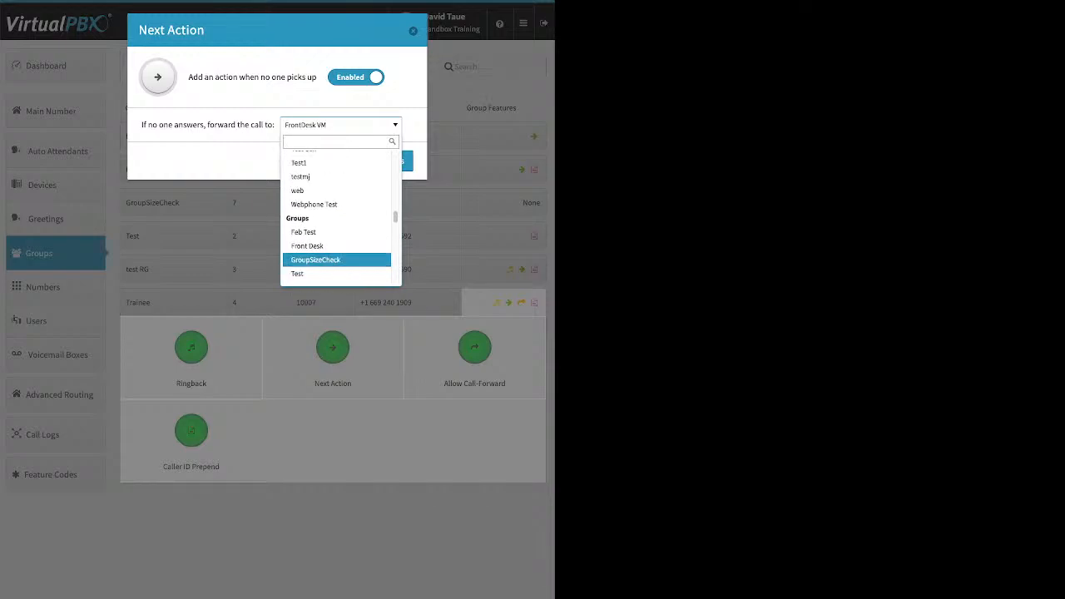
{"action": "scroll", "coordinate": [337, 265], "scroll_direction": "up", "scroll_amount": 8}
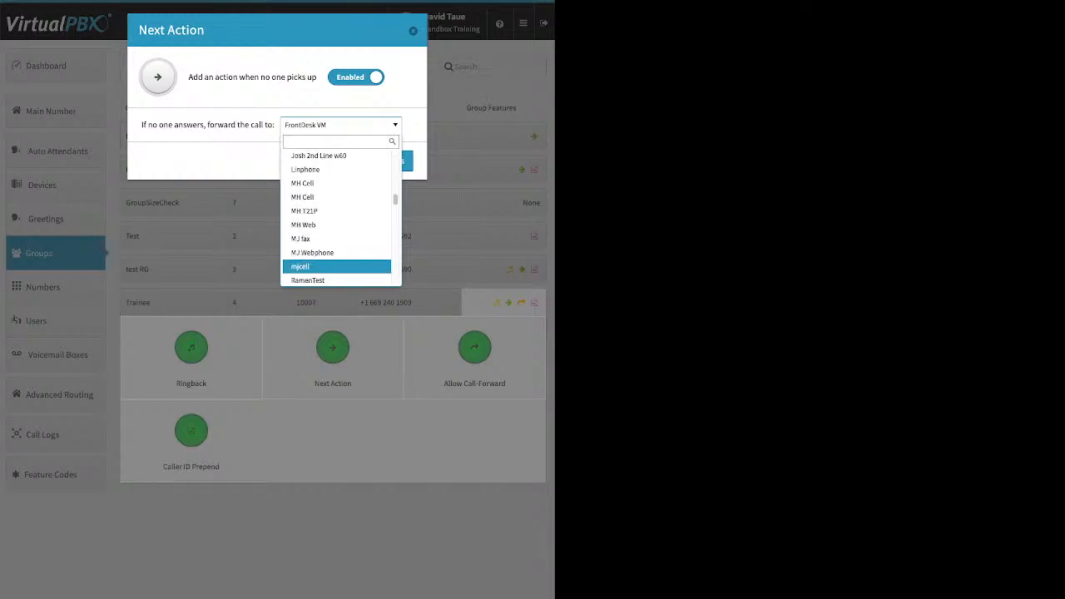
{"action": "scroll", "coordinate": [337, 265], "scroll_direction": "up", "scroll_amount": 10}
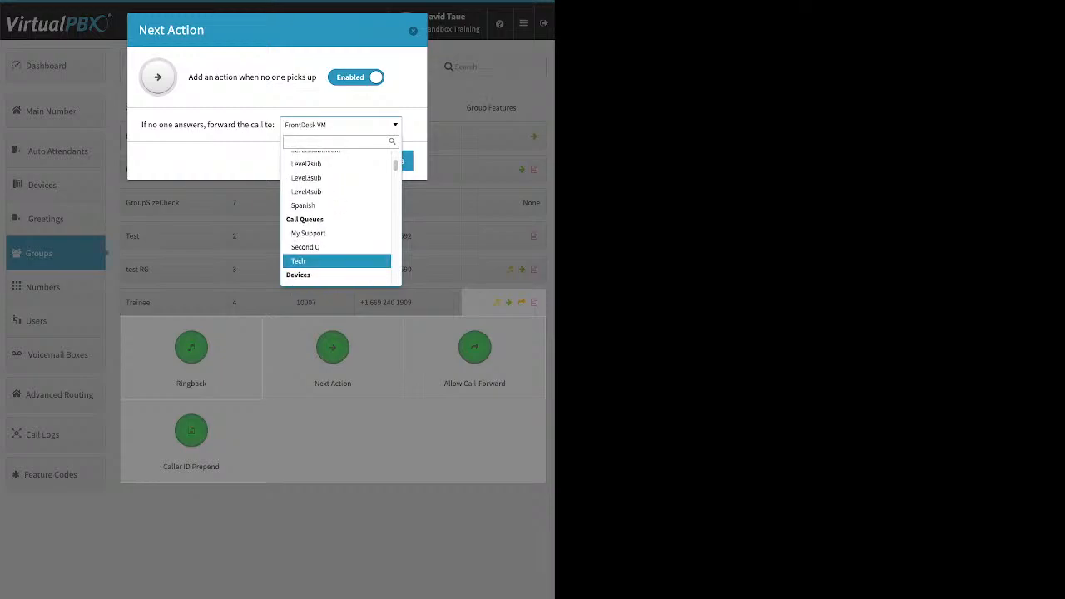
{"action": "scroll", "coordinate": [337, 216], "scroll_direction": "up", "scroll_amount": 2}
{"action": "scroll", "coordinate": [337, 260], "scroll_direction": "up", "scroll_amount": 1}
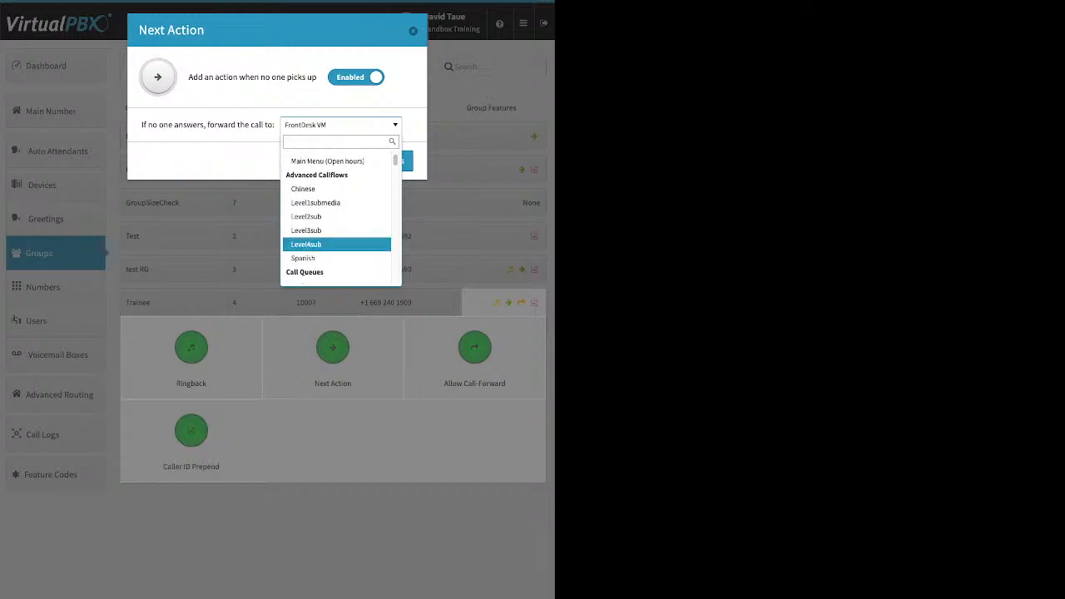
{"action": "scroll", "coordinate": [337, 229], "scroll_direction": "up", "scroll_amount": 1}
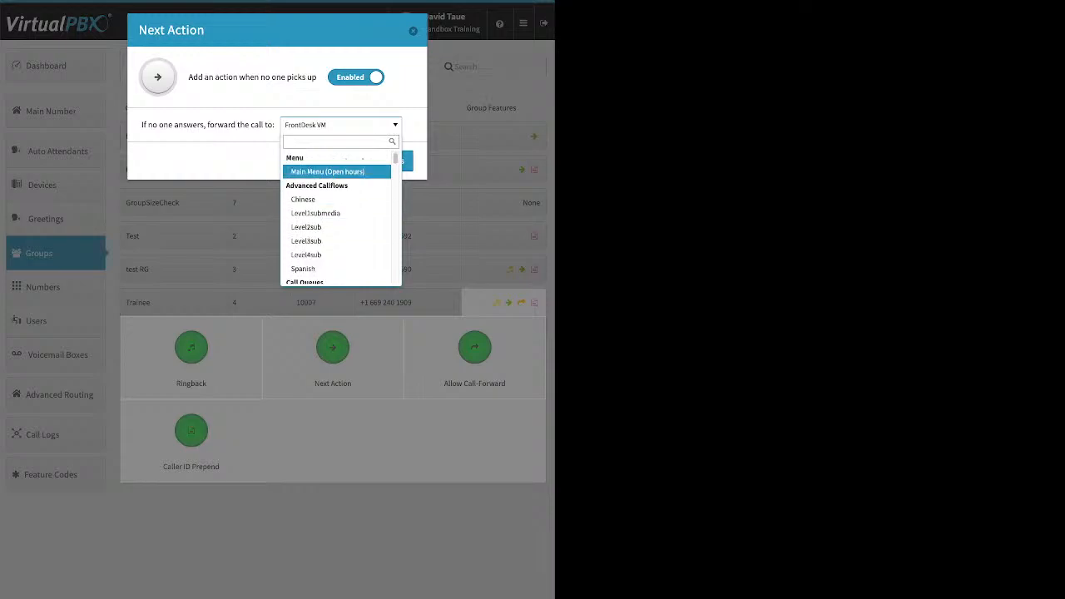
{"action": "left_click", "coordinate": [340, 125]}
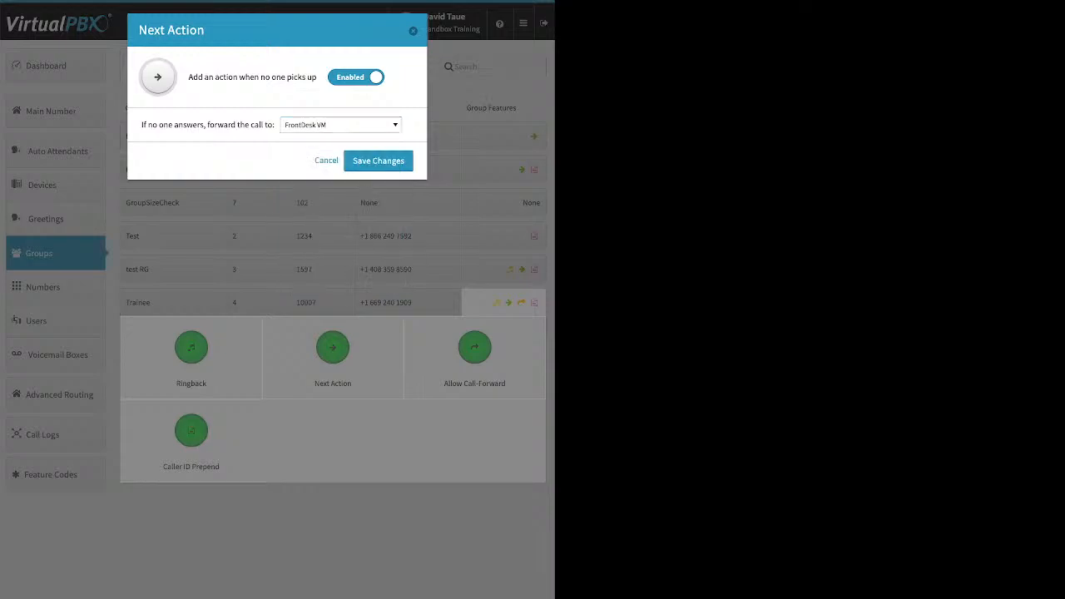
{"action": "key", "text": "Escape"}
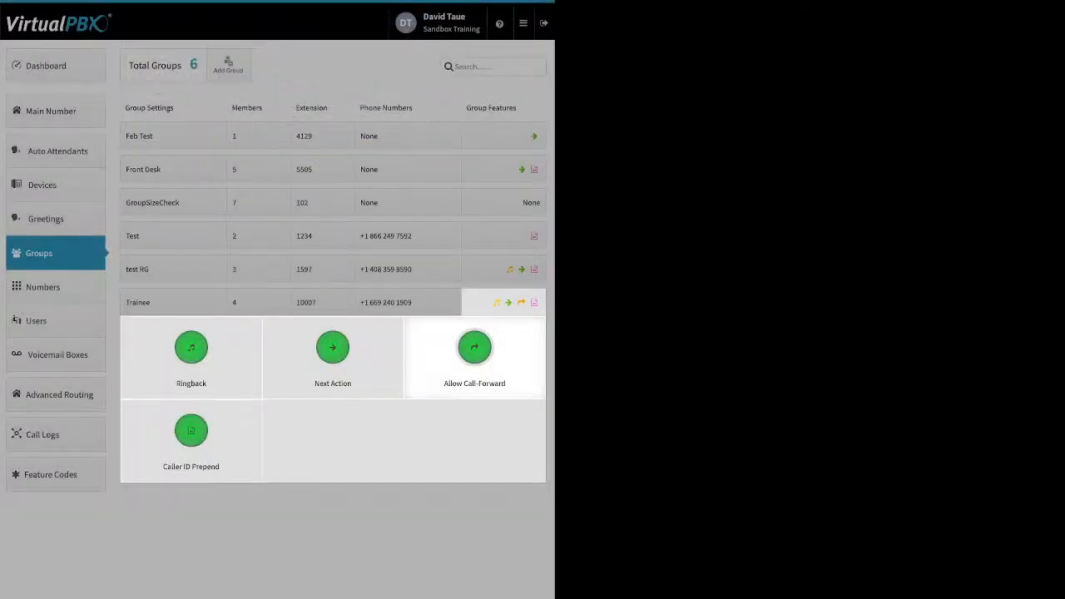
Review the Trainee group's Allow Call-Forward and Caller ID Prepend dialogs, closing both without changes
{"action": "left_click", "coordinate": [474, 353]}
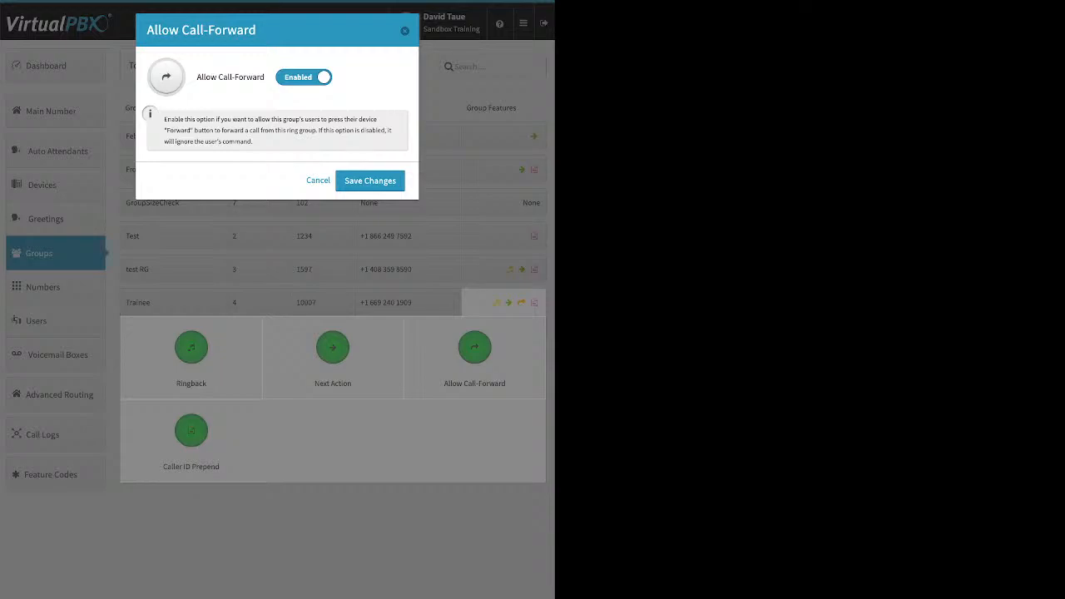
{"action": "key", "text": "Escape"}
{"action": "left_click", "coordinate": [191, 431]}
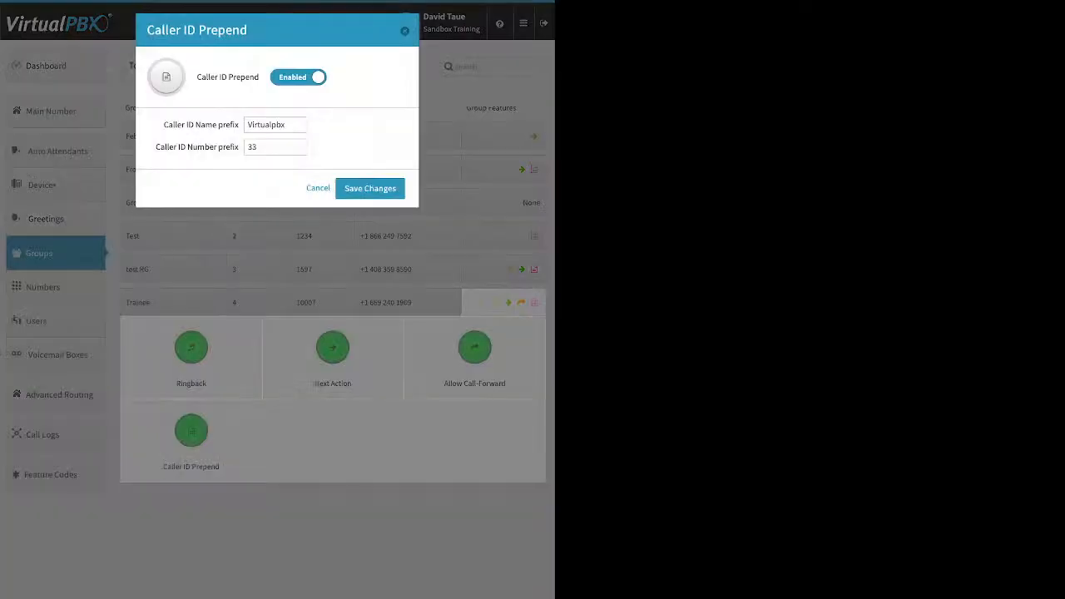
{"action": "double_click", "coordinate": [252, 148]}
{"action": "left_click", "coordinate": [317, 188]}
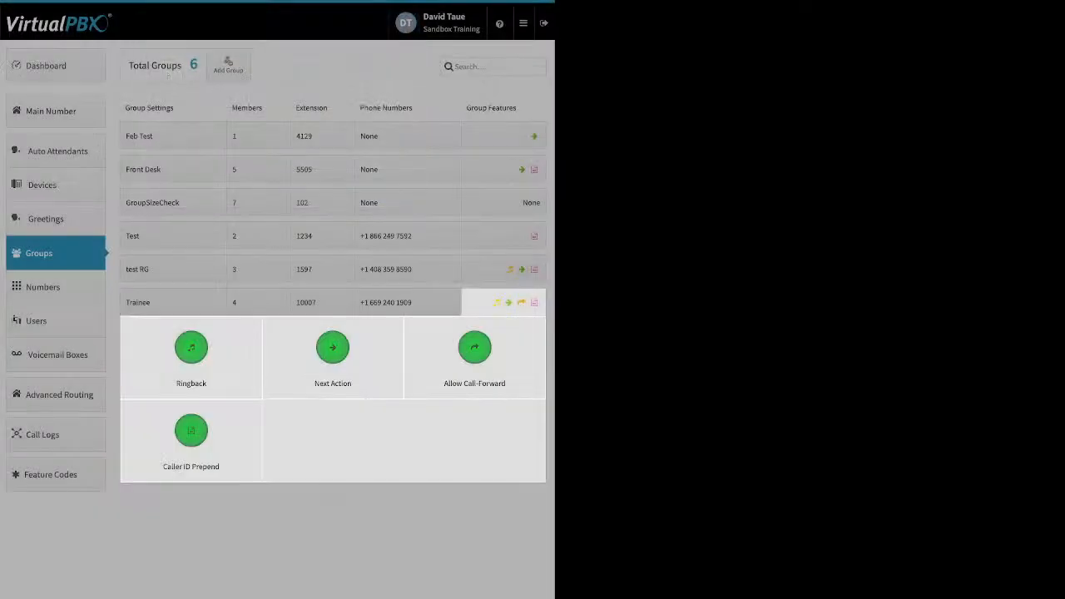
{"action": "left_click", "coordinate": [318, 188]}
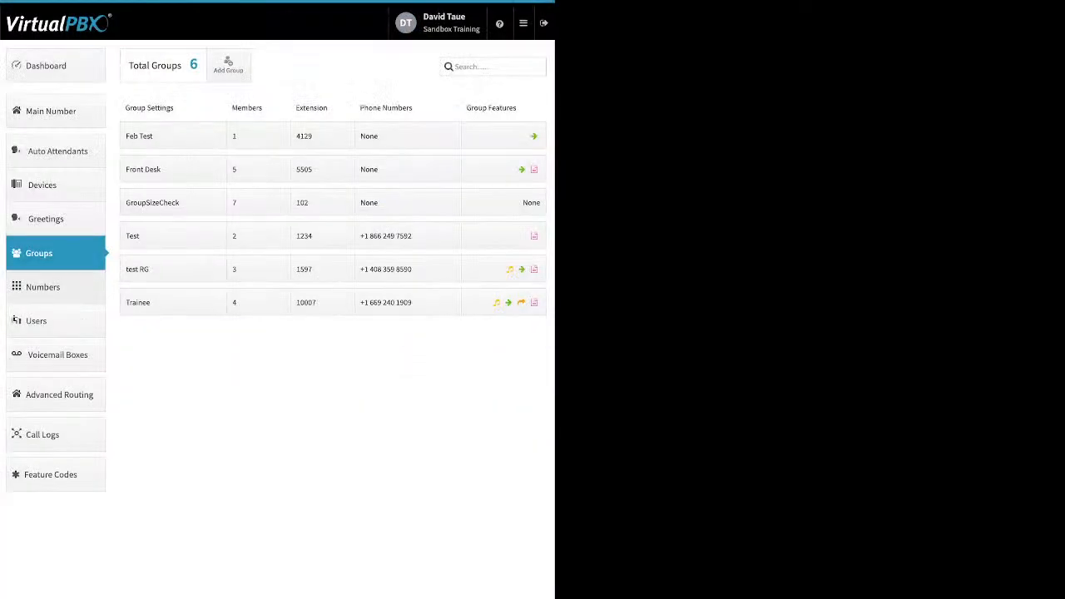
Go to Numbers in use and open, then close, the settings menu of the first Office Number entry
{"action": "left_click", "coordinate": [43, 287]}
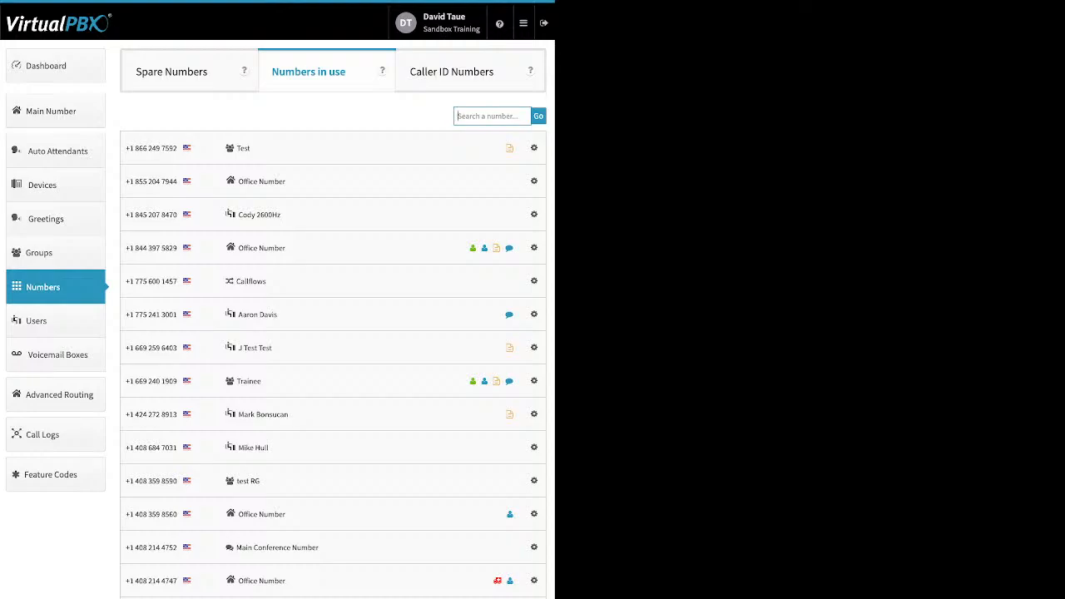
{"action": "left_click", "coordinate": [534, 181]}
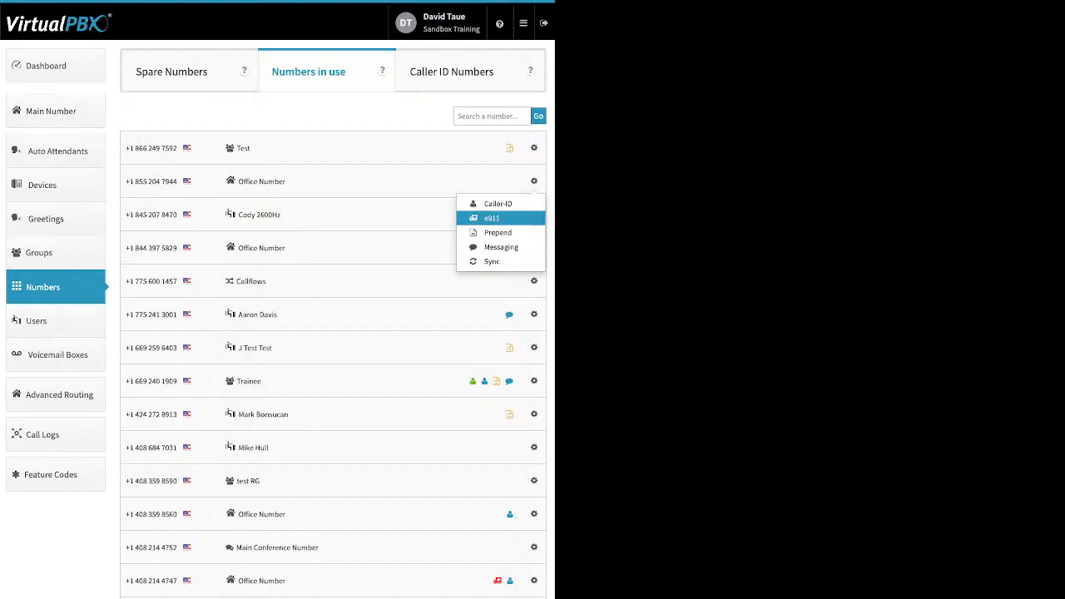
{"action": "left_click", "coordinate": [534, 182]}
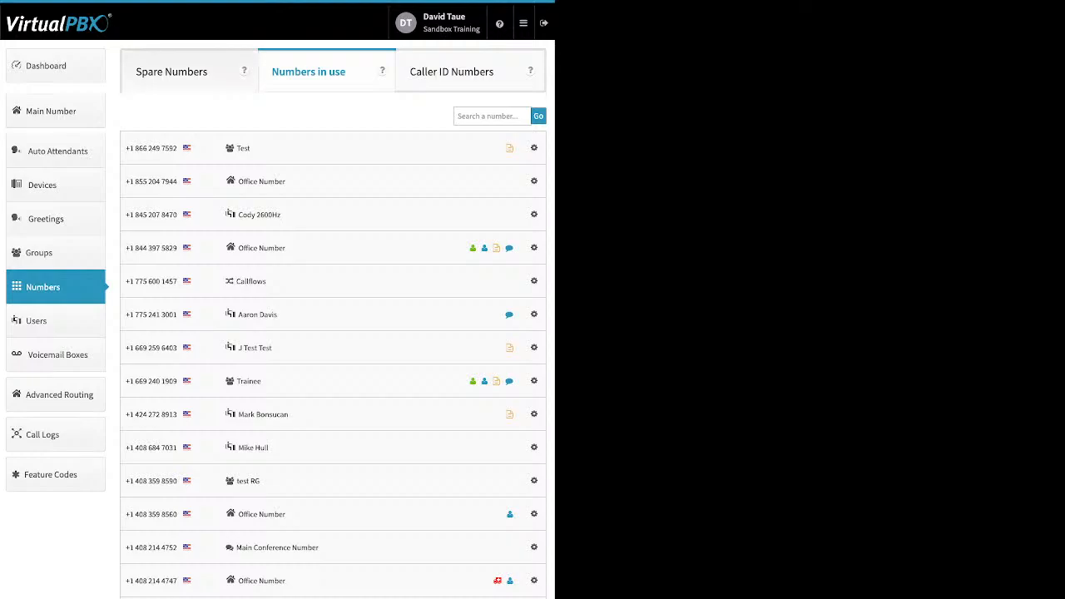
Delete the middle number from the Spare Numbers list and confirm the deletion
{"action": "left_click", "coordinate": [172, 71]}
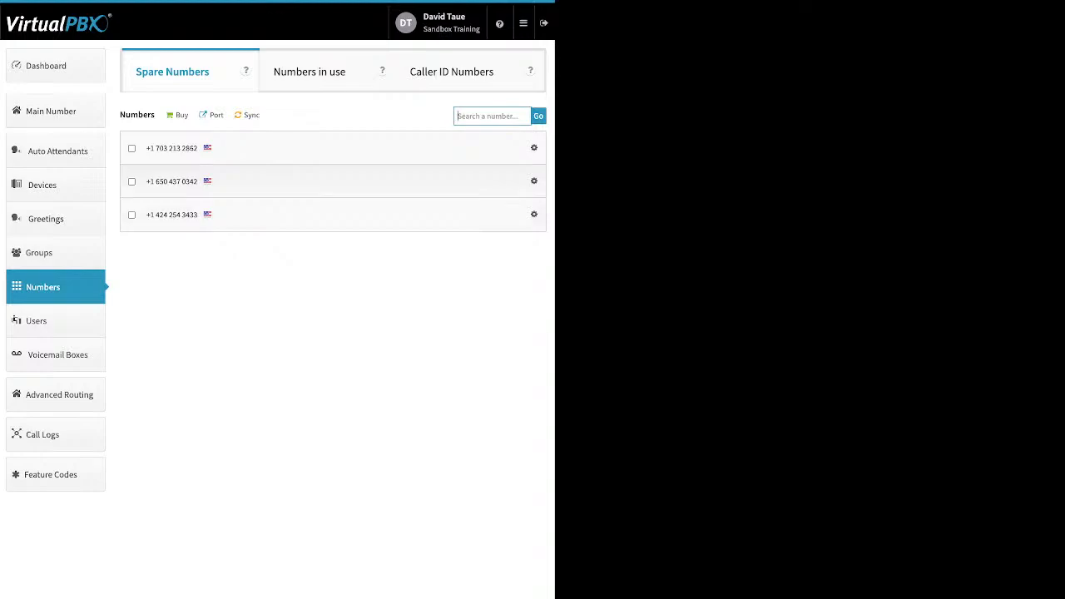
{"action": "left_click", "coordinate": [131, 182]}
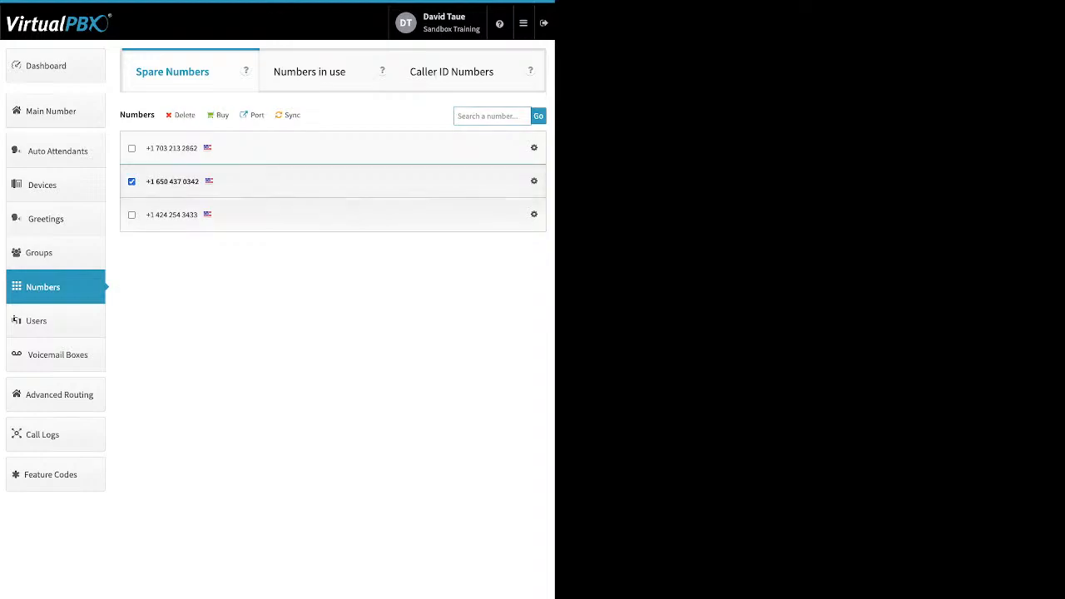
{"action": "left_click", "coordinate": [183, 116]}
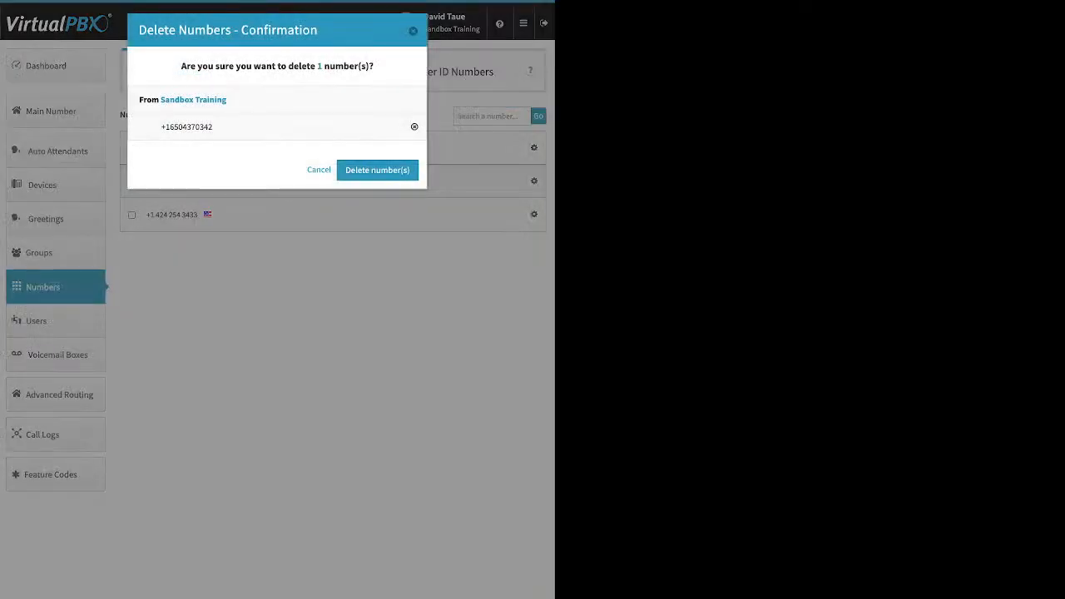
{"action": "left_click", "coordinate": [378, 170]}
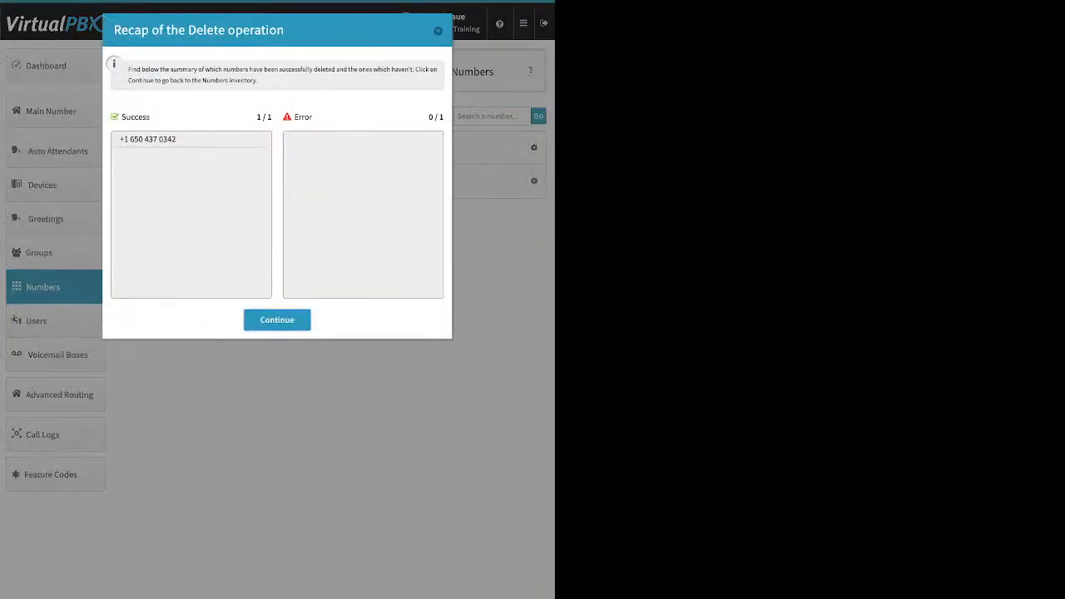
{"action": "left_click", "coordinate": [277, 321]}
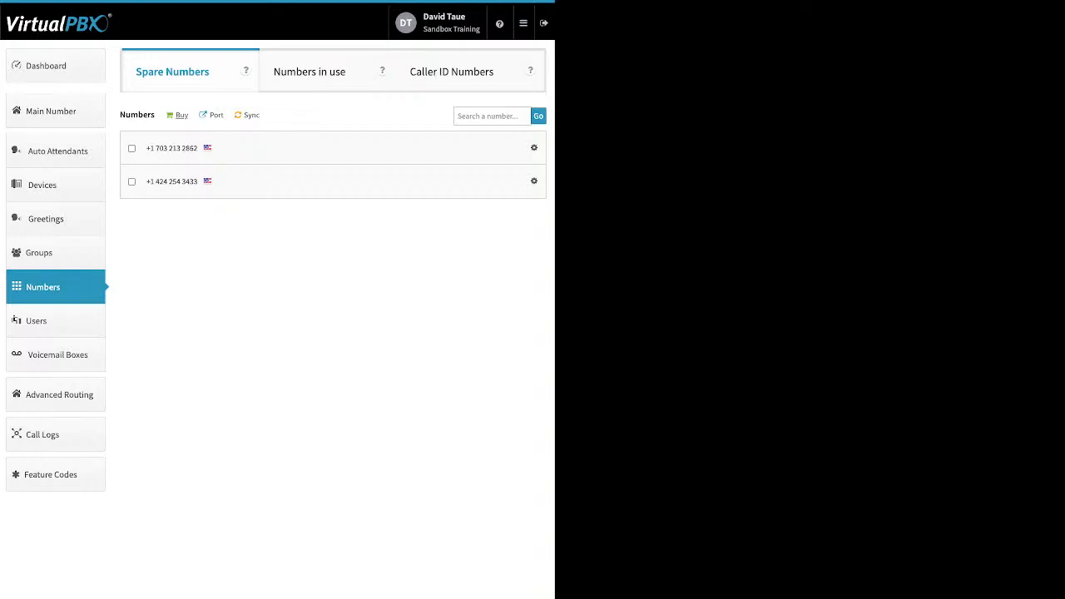
Review the Buy number options, then view the Front Desk group's phone number assignment panel and leave without changes
{"action": "left_click", "coordinate": [180, 115]}
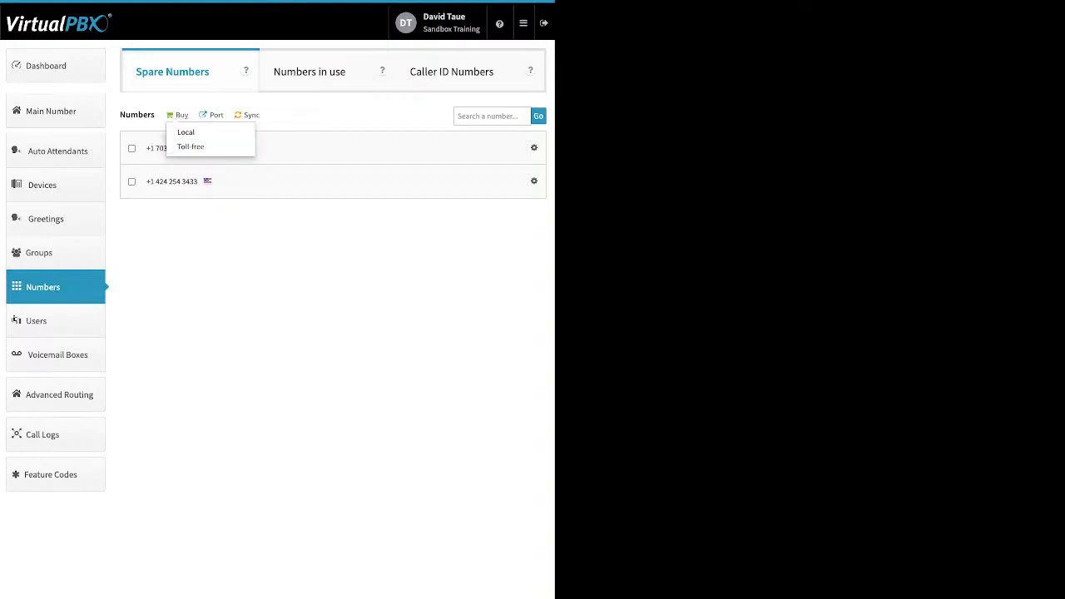
{"action": "left_click", "coordinate": [56, 253]}
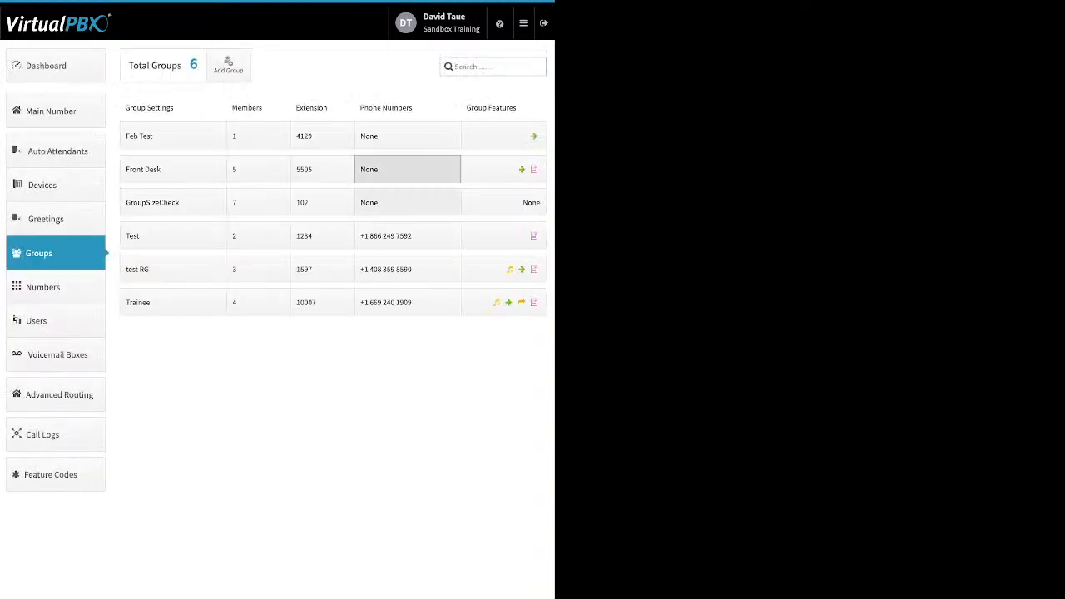
{"action": "left_click", "coordinate": [407, 169]}
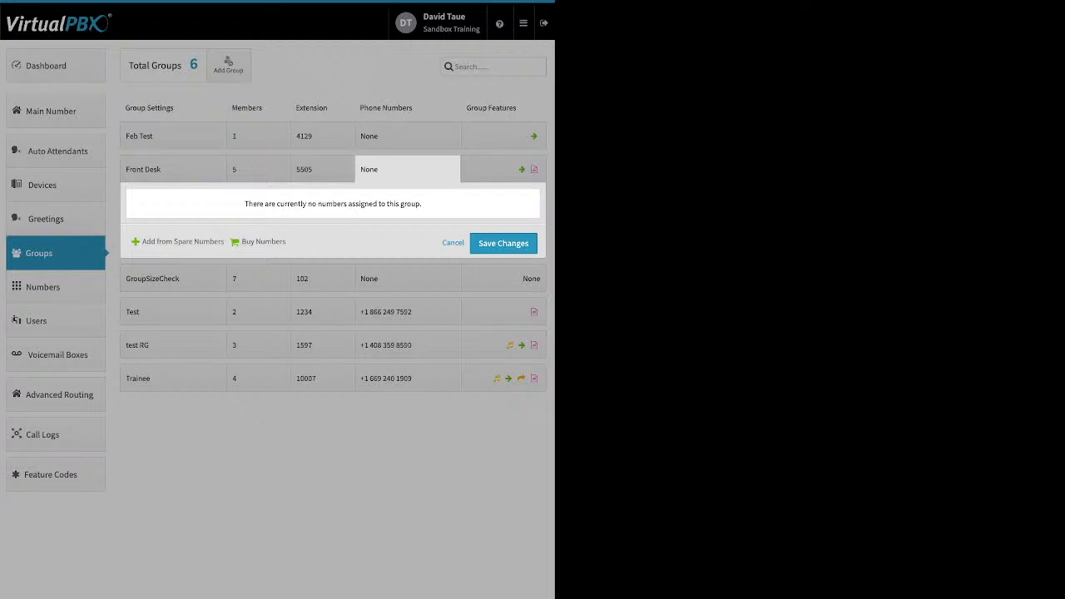
{"action": "left_click", "coordinate": [55, 287]}
{"action": "left_click", "coordinate": [54, 287]}
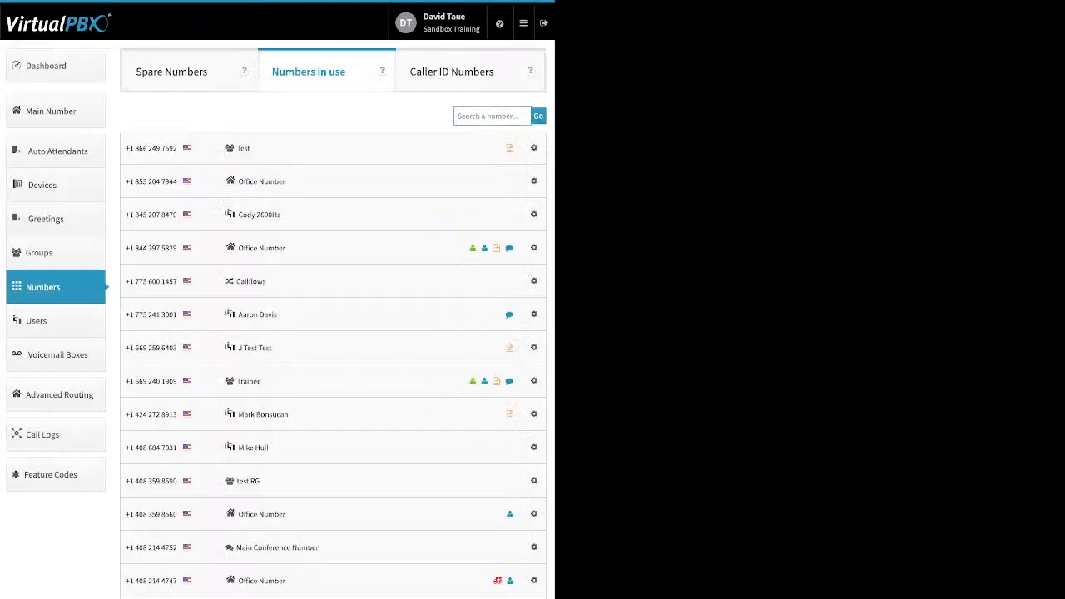
Start a new port request named test for U.S. Local Numbers and continue to the ownership verification page
{"action": "left_click", "coordinate": [172, 72]}
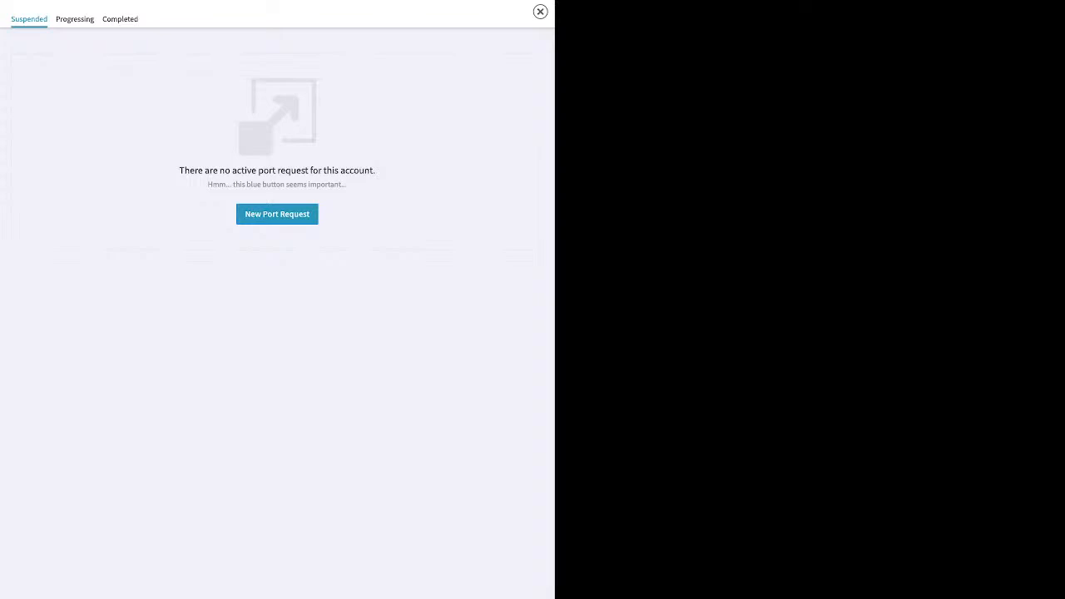
{"action": "left_click", "coordinate": [277, 214]}
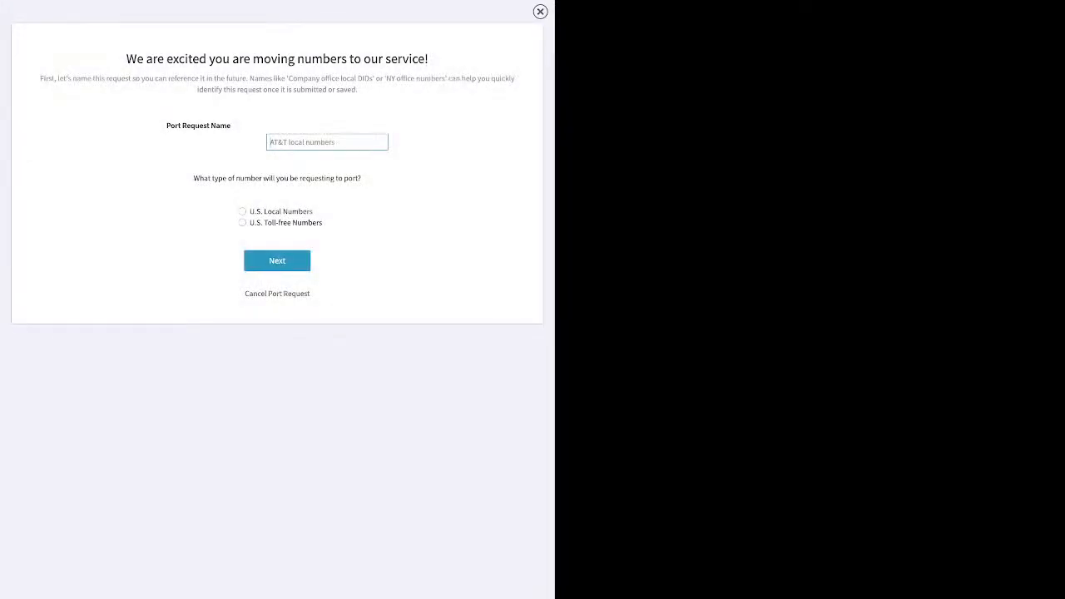
{"action": "type", "text": "test"}
{"action": "left_click", "coordinate": [242, 211]}
{"action": "left_click", "coordinate": [277, 261]}
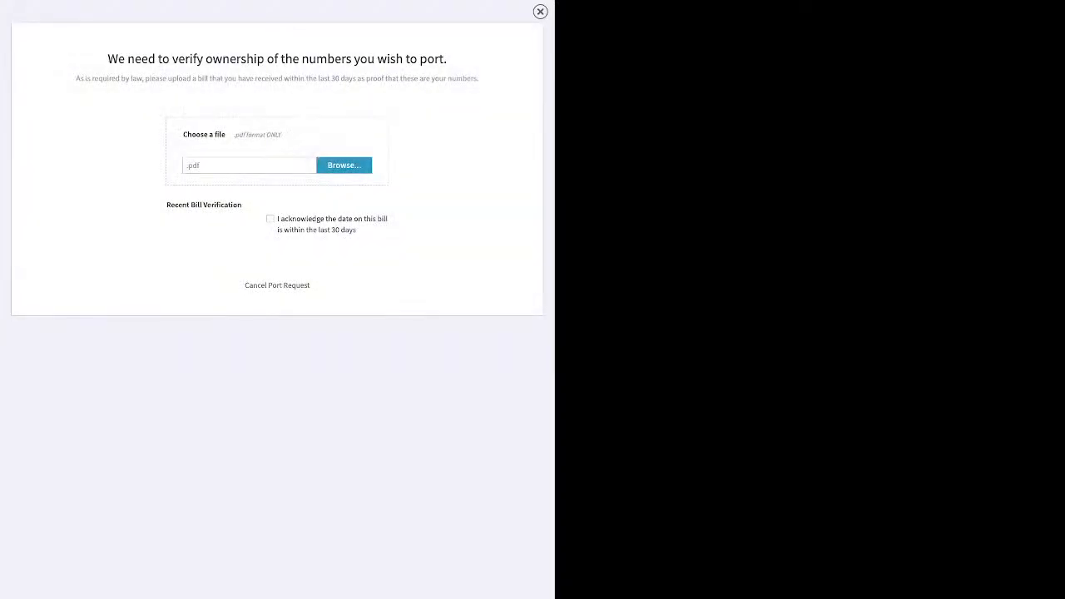
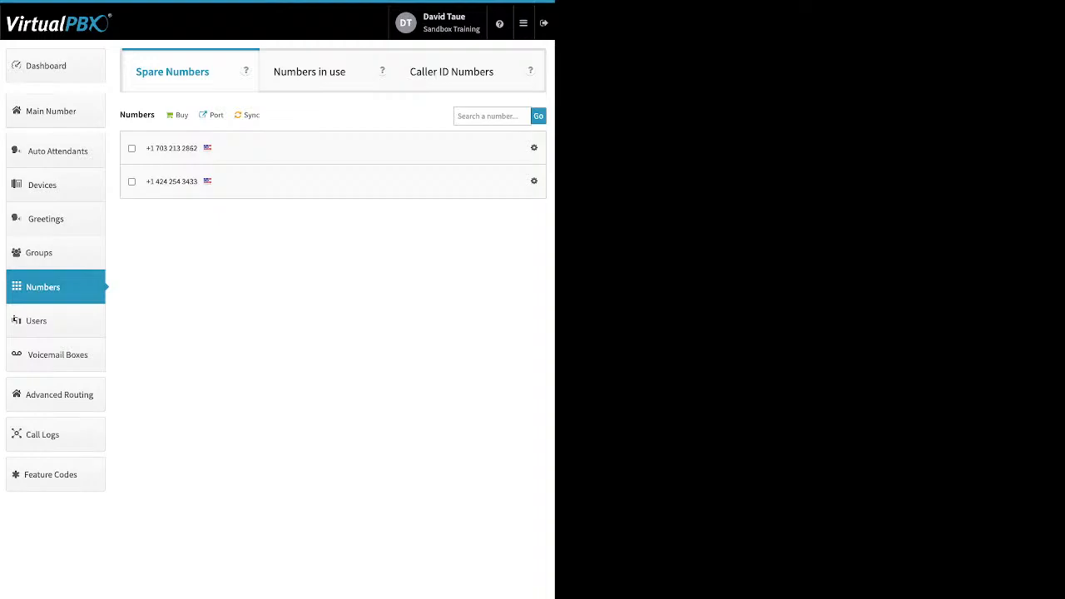
Open Users and start adding a new user, reviewing the name, login email and password fields
{"action": "left_click", "coordinate": [56, 321]}
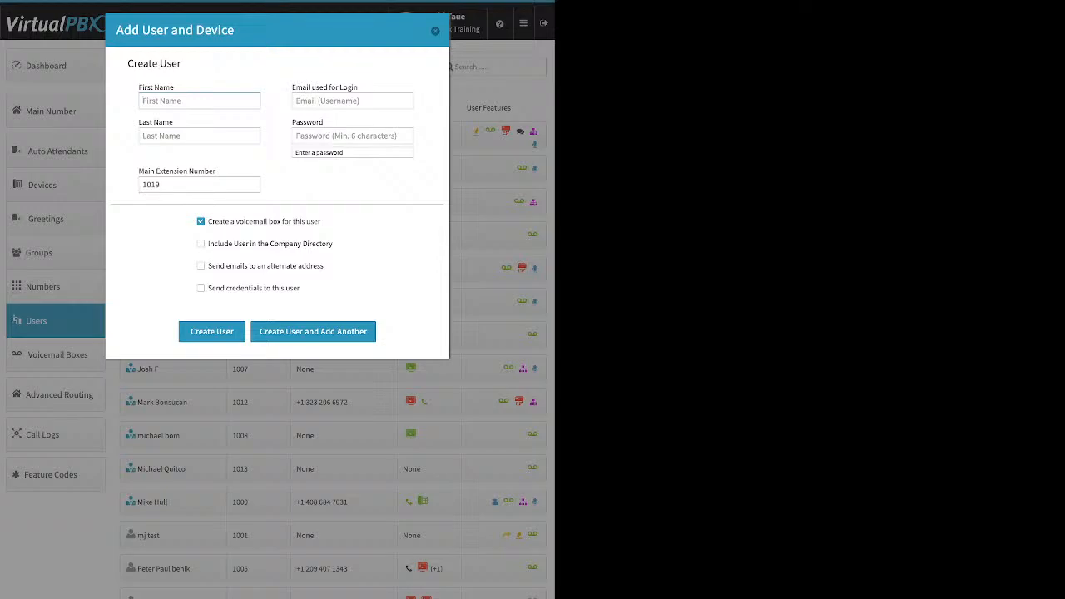
{"action": "left_click_drag", "start_coordinate": [358, 88], "coordinate": [302, 87]}
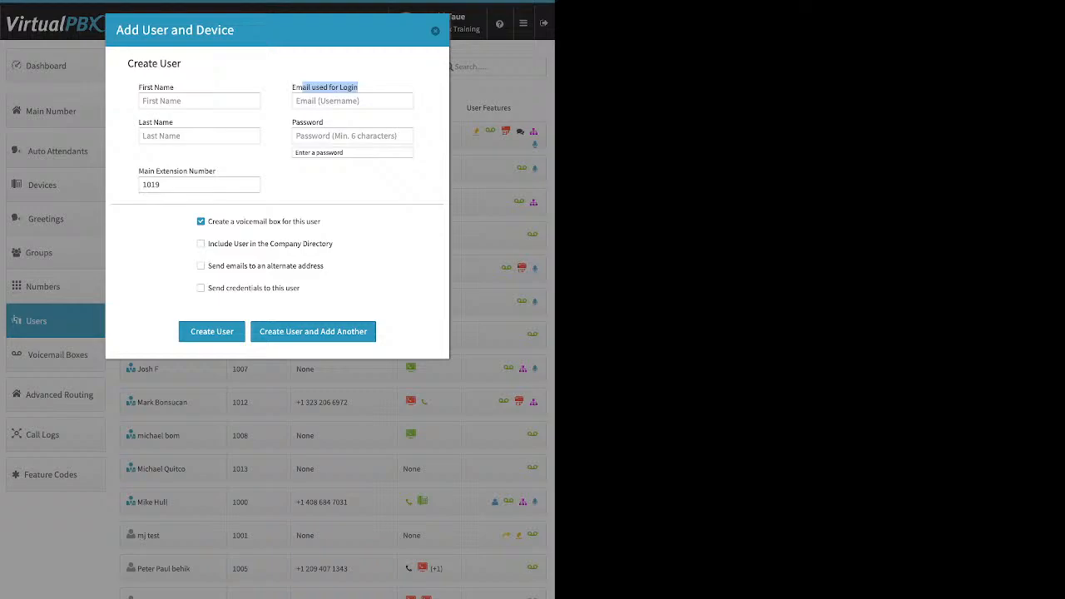
{"action": "left_click", "coordinate": [327, 100]}
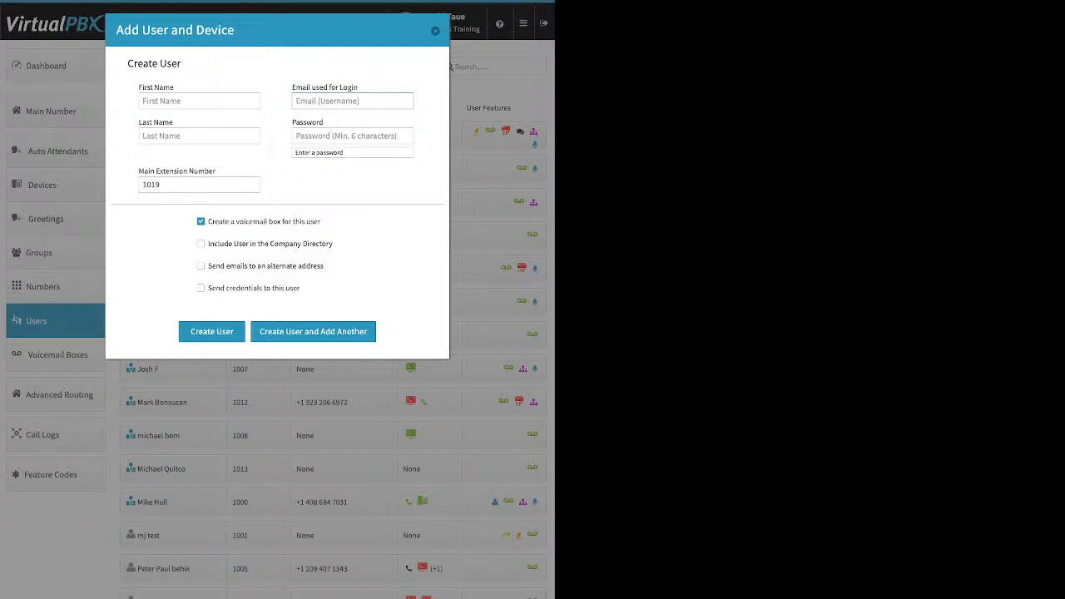
{"action": "left_click", "coordinate": [346, 135]}
Set the new user's main extension number to 6734 and toggle the voicemail box option off and back on
{"action": "left_click_drag", "start_coordinate": [200, 184], "coordinate": [140, 185]}
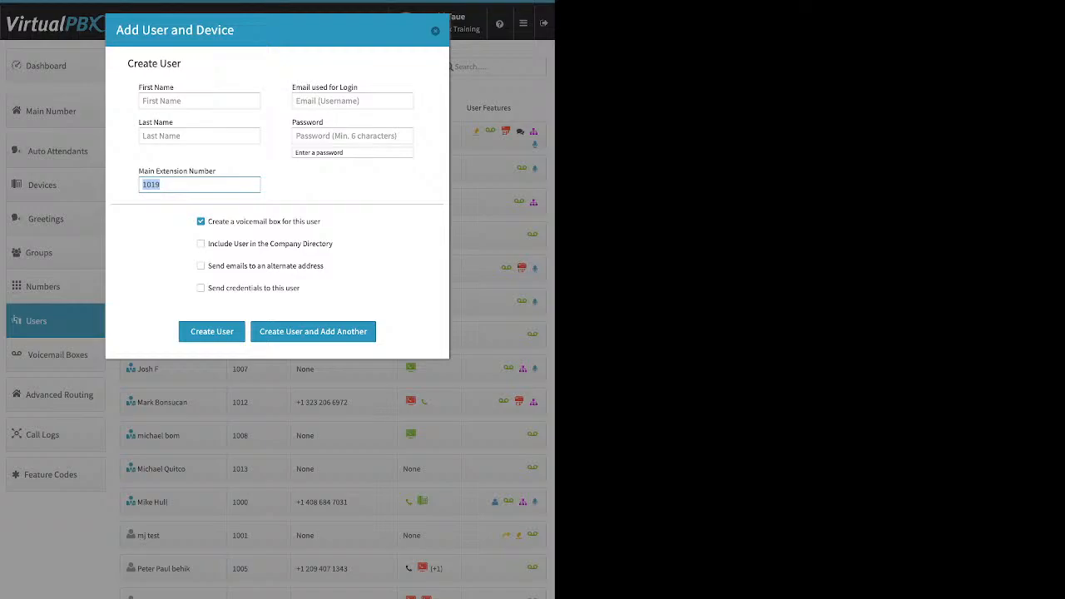
{"action": "type", "text": "6734"}
{"action": "left_click", "coordinate": [201, 222]}
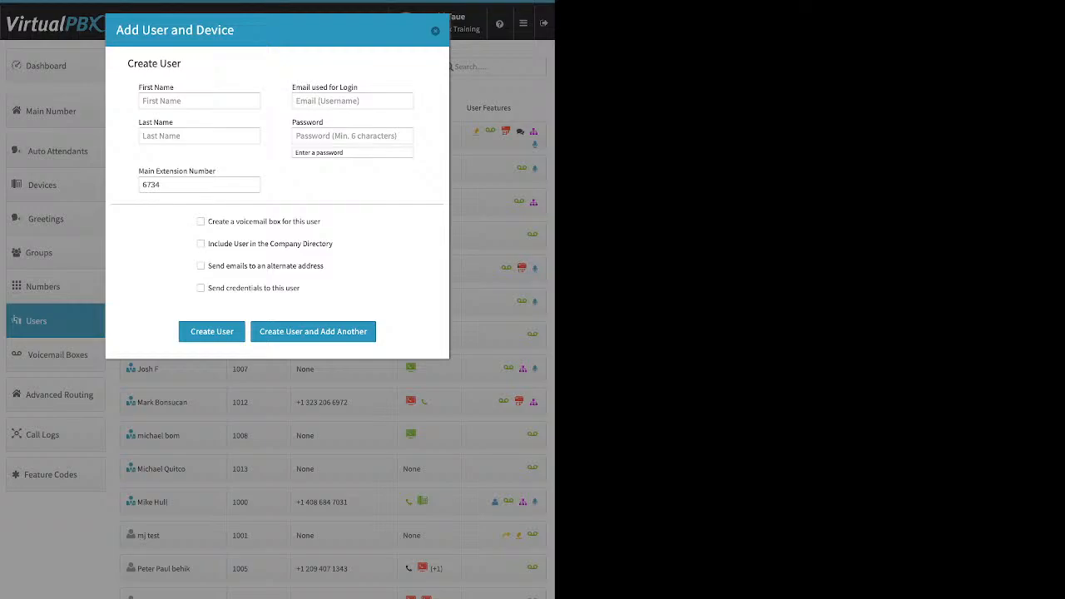
{"action": "left_click", "coordinate": [201, 222]}
{"action": "left_click_drag", "start_coordinate": [321, 221], "coordinate": [209, 221]}
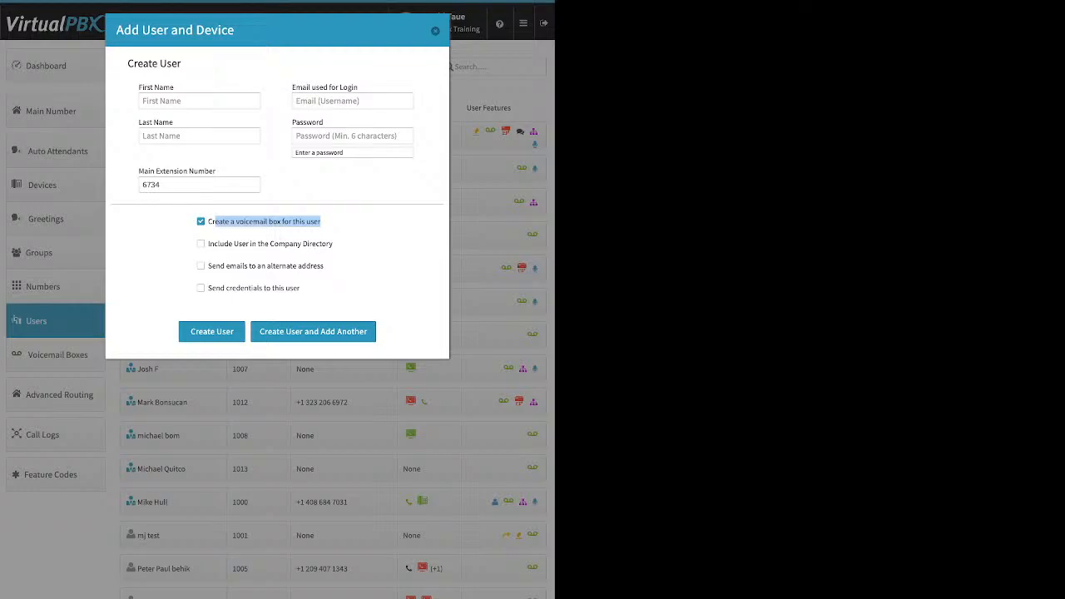
Enable company directory listing and emails to an alternate address, selecting the notification e-mail field
{"action": "left_click", "coordinate": [200, 243]}
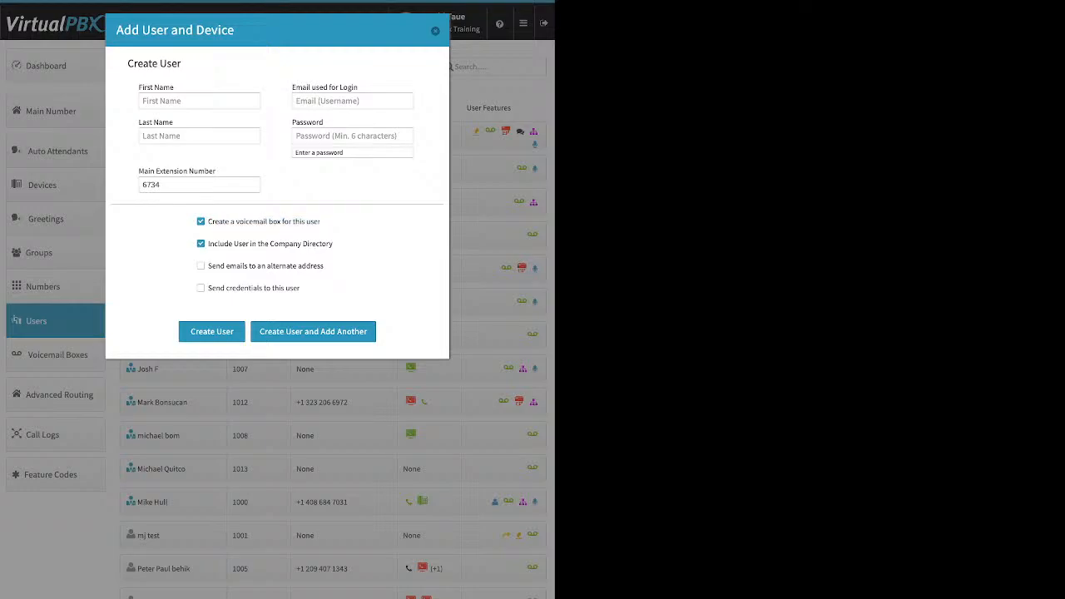
{"action": "left_click_drag", "start_coordinate": [334, 244], "coordinate": [207, 244]}
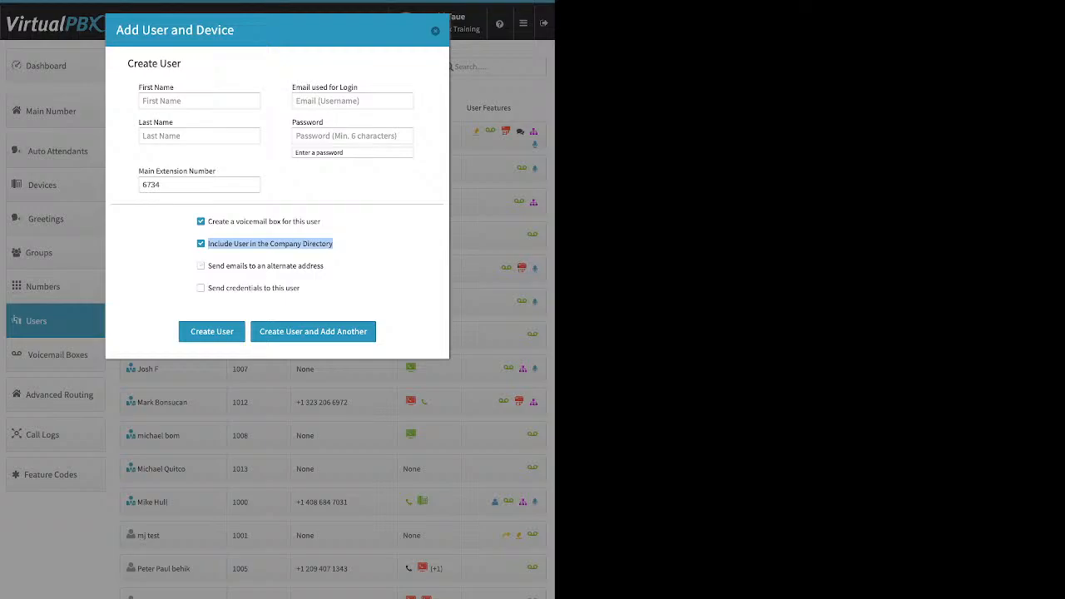
{"action": "left_click", "coordinate": [201, 265]}
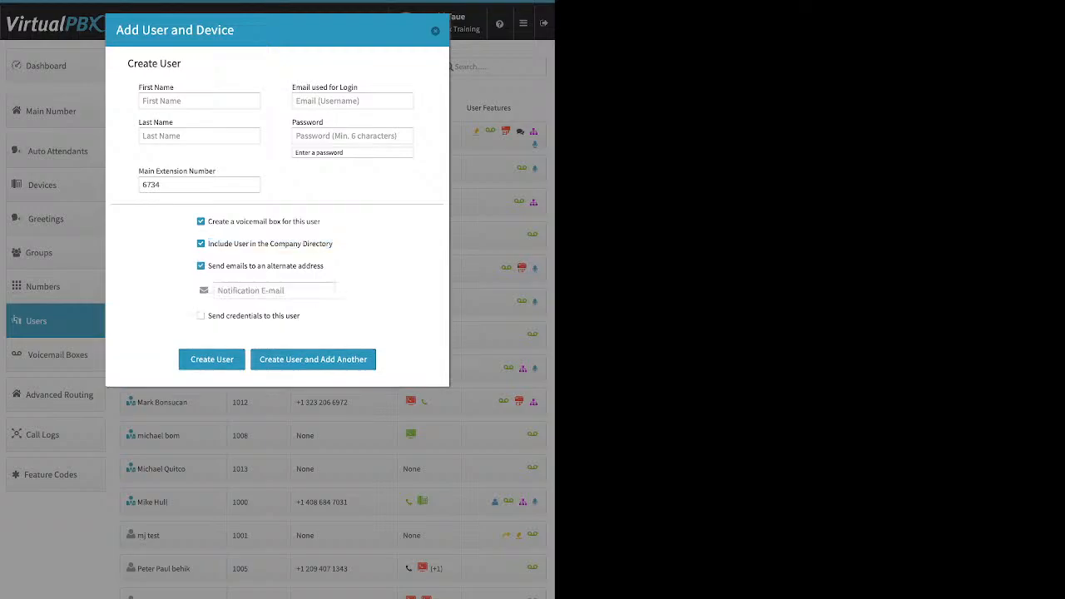
{"action": "left_click_drag", "start_coordinate": [325, 265], "coordinate": [224, 266]}
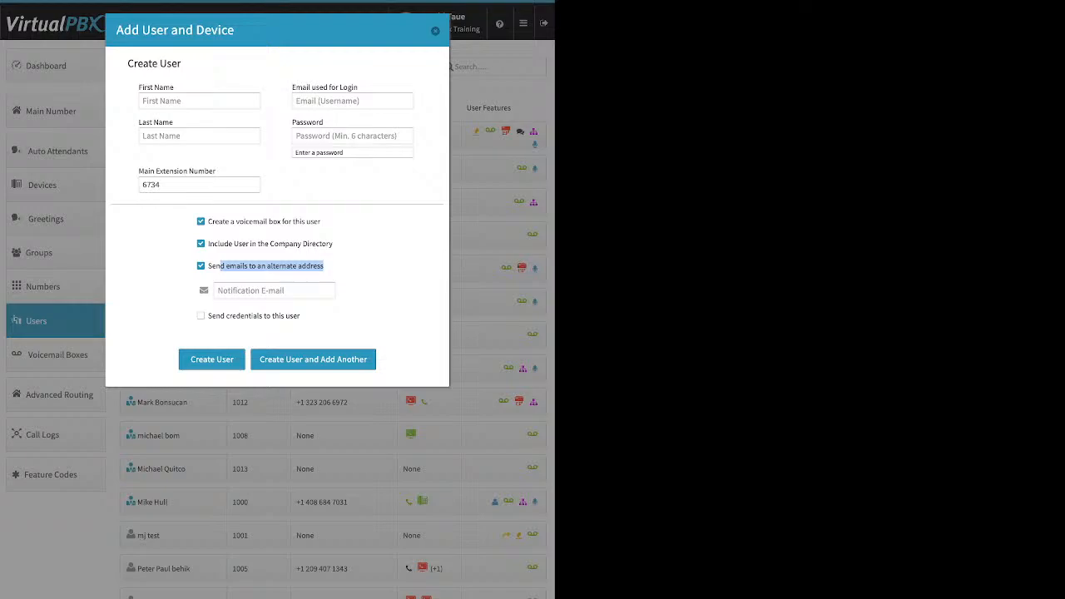
{"action": "left_click_drag", "start_coordinate": [292, 87], "coordinate": [358, 86]}
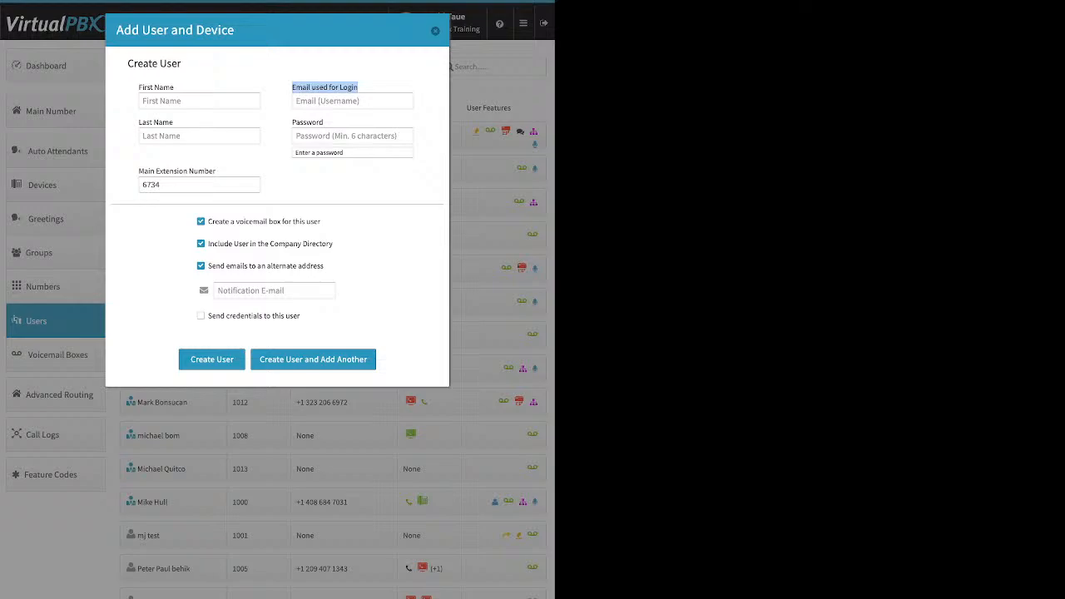
{"action": "left_click_drag", "start_coordinate": [325, 266], "coordinate": [241, 265]}
{"action": "left_click", "coordinate": [252, 291]}
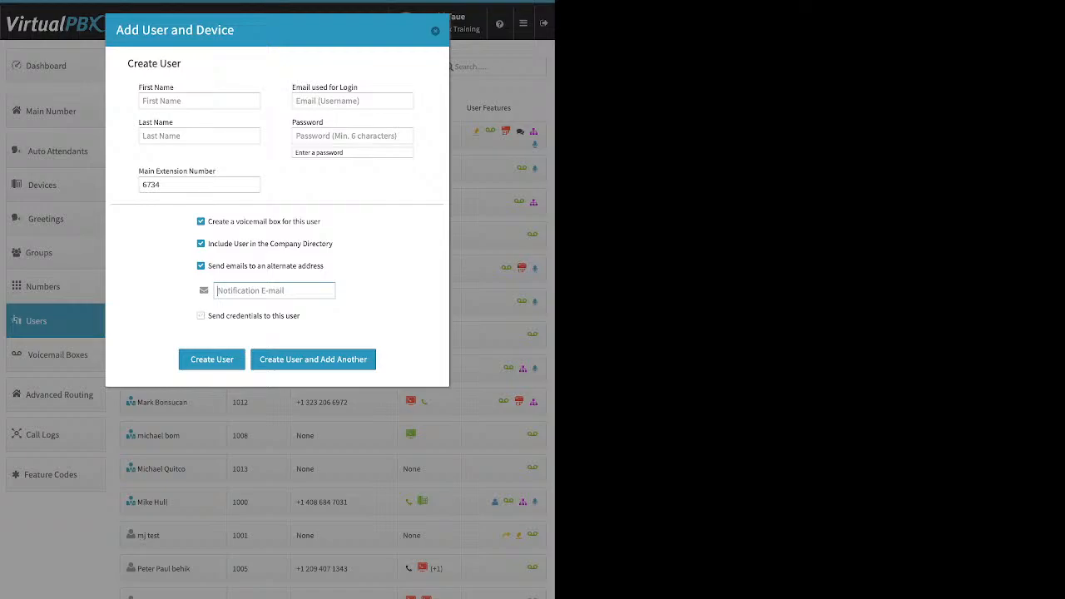
Turn off the alternate address and credentials options and close the Add User dialog without creating the user
{"action": "left_click", "coordinate": [201, 265]}
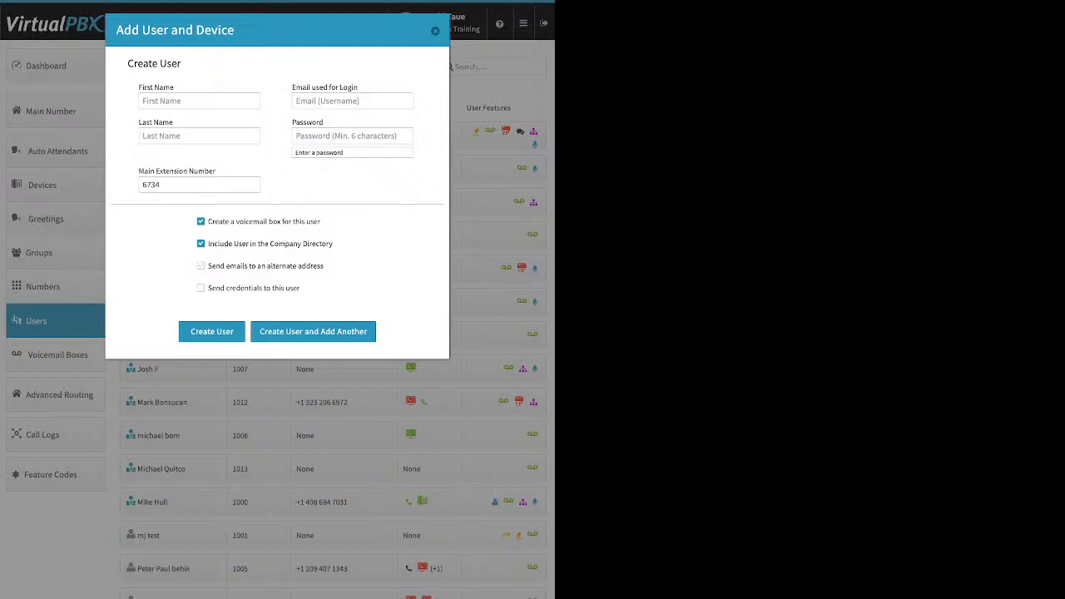
{"action": "left_click", "coordinate": [200, 288]}
{"action": "left_click", "coordinate": [435, 31]}
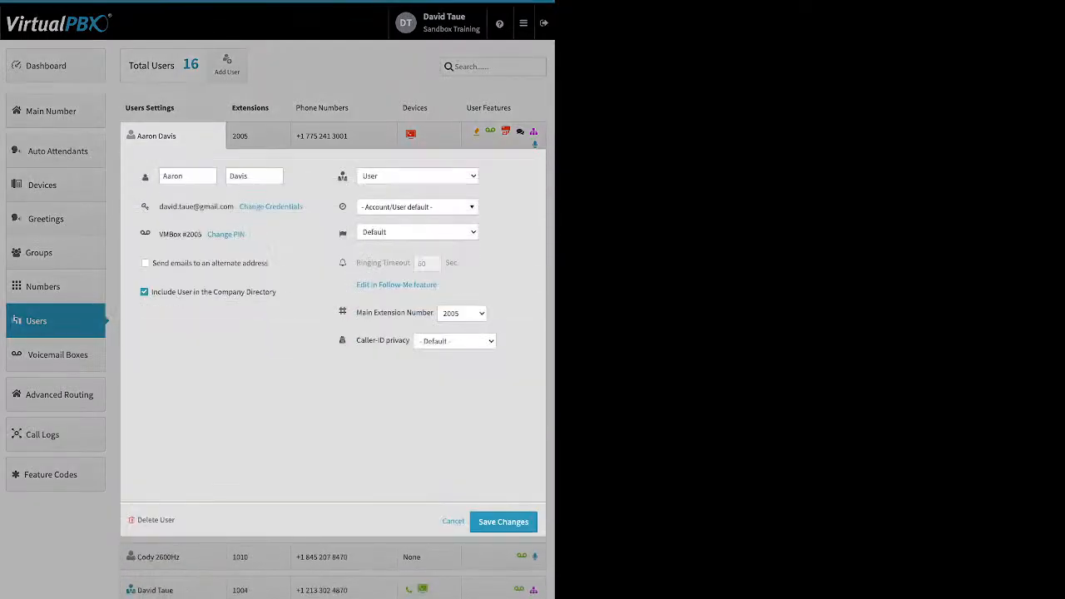
Open and dismiss the first user's Update Credentials and Update PIN dialogs without changes
{"action": "left_click", "coordinate": [270, 206]}
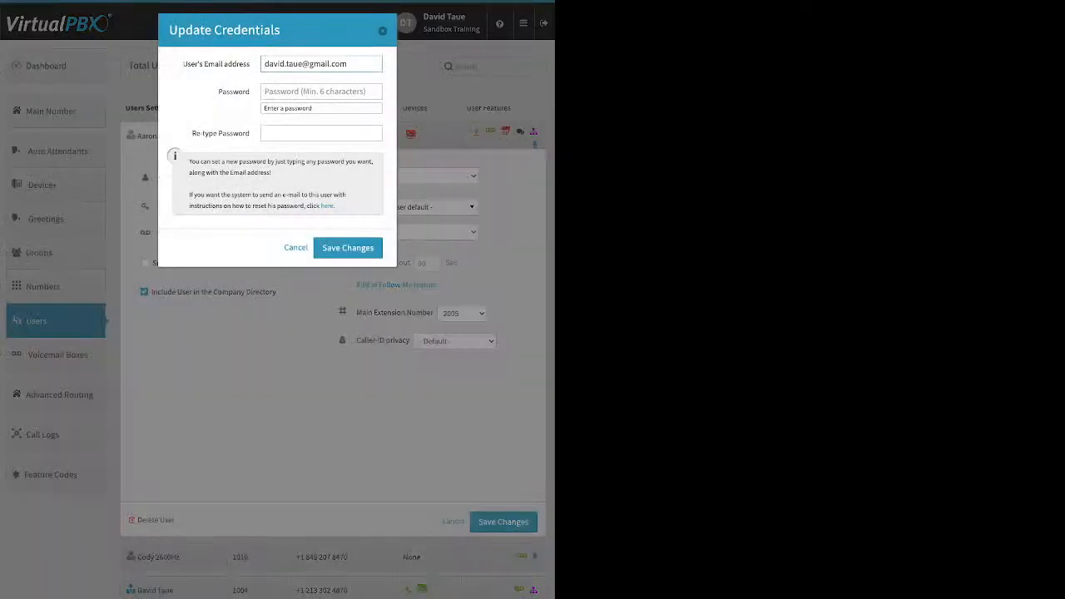
{"action": "left_click_drag", "start_coordinate": [335, 207], "coordinate": [321, 206]}
{"action": "key", "text": "Escape"}
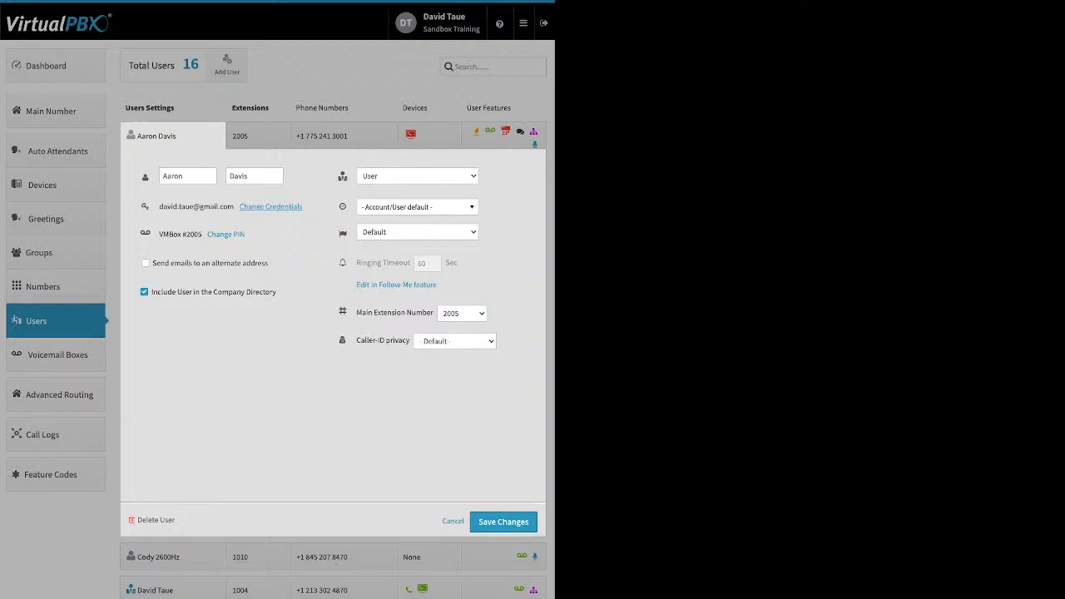
{"action": "left_click", "coordinate": [225, 233]}
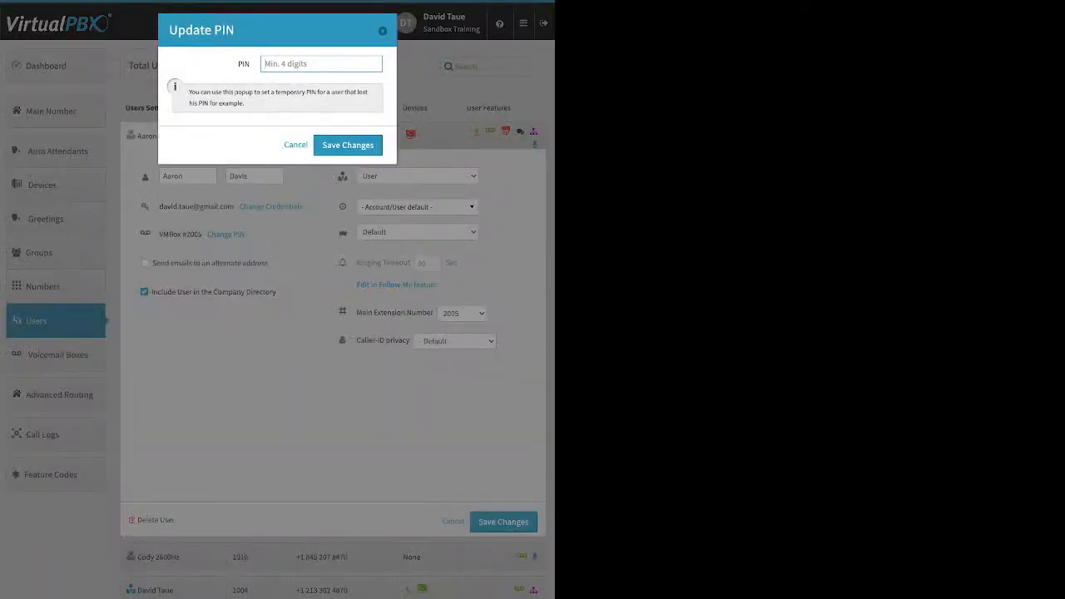
{"action": "key", "text": "Escape"}
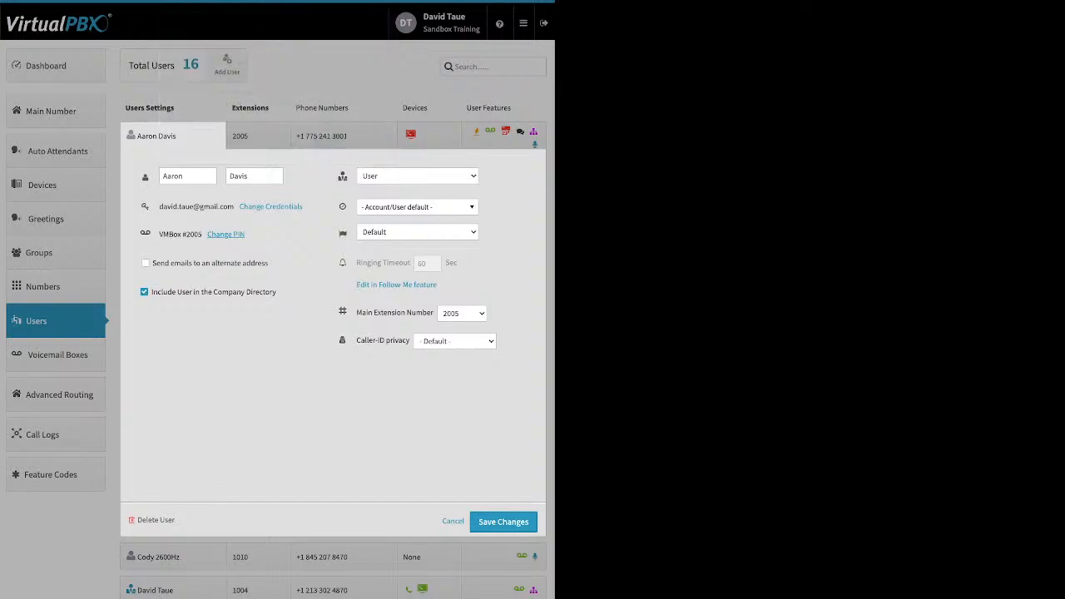
Toggle the first user's send-emails-to-alternate-address option on and back off
{"action": "left_click", "coordinate": [146, 263]}
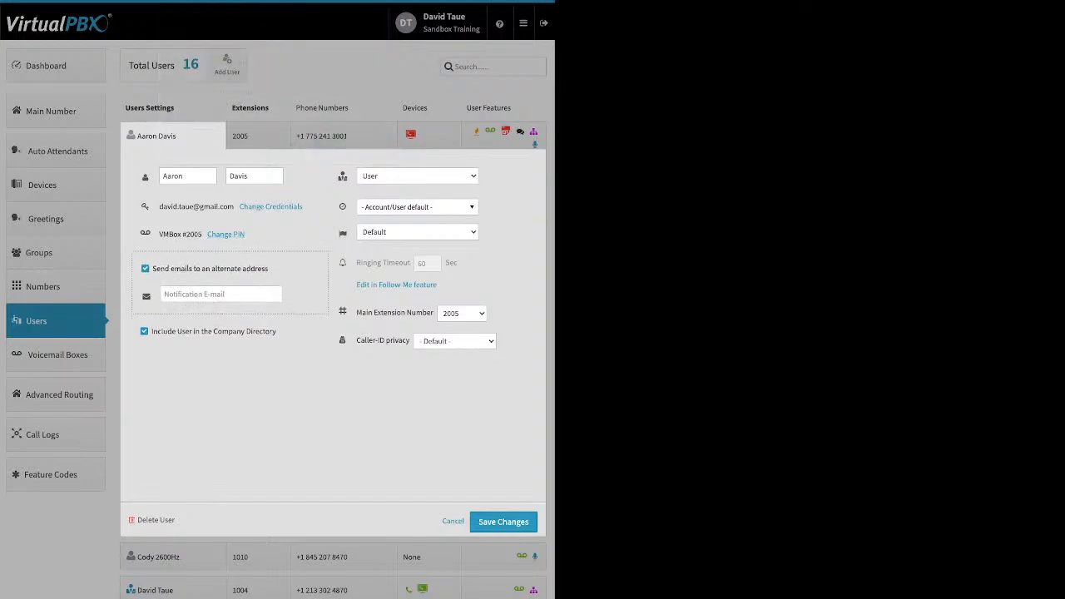
{"action": "left_click", "coordinate": [145, 268]}
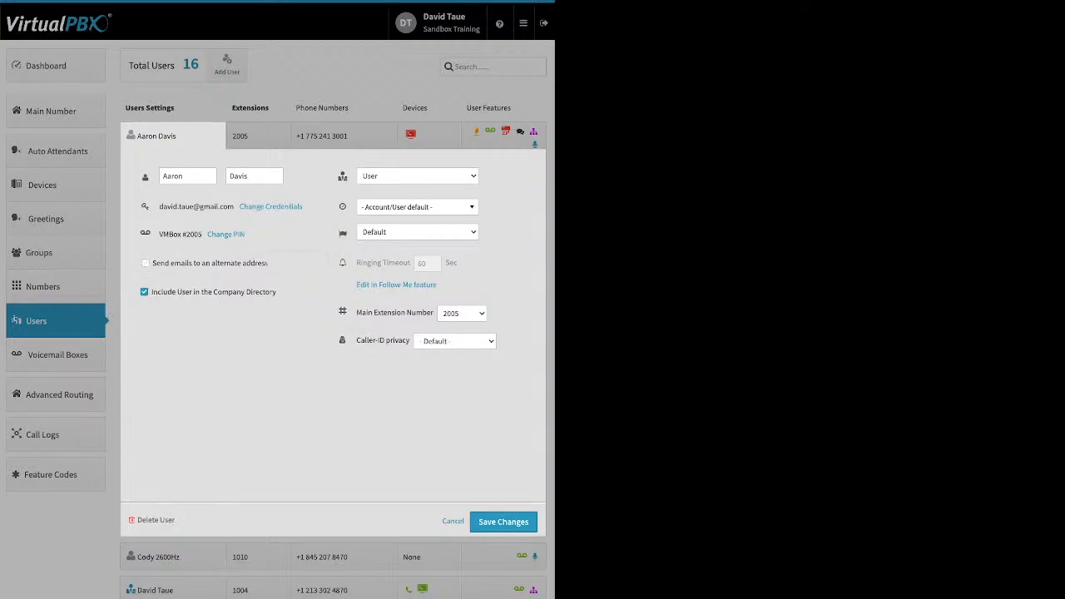
{"action": "left_click_drag", "start_coordinate": [277, 292], "coordinate": [214, 292]}
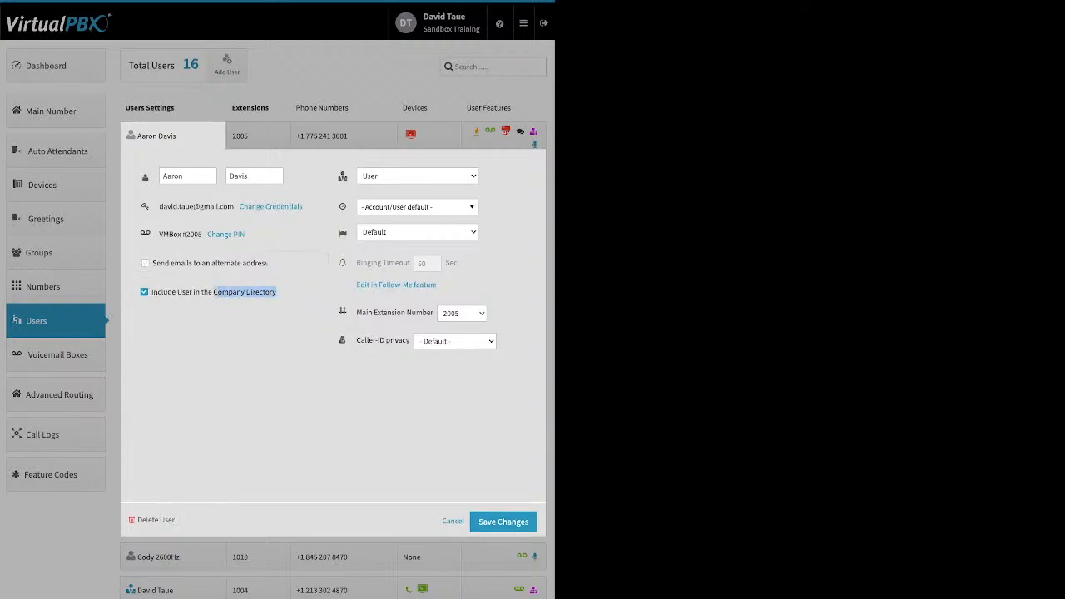
{"action": "left_click_drag", "start_coordinate": [215, 292], "coordinate": [211, 292]}
{"action": "left_click", "coordinate": [308, 268]}
Examine the user role, time zone, language and ringing timeout options in the first user's settings
{"action": "mouse_move", "coordinate": [342, 176]}
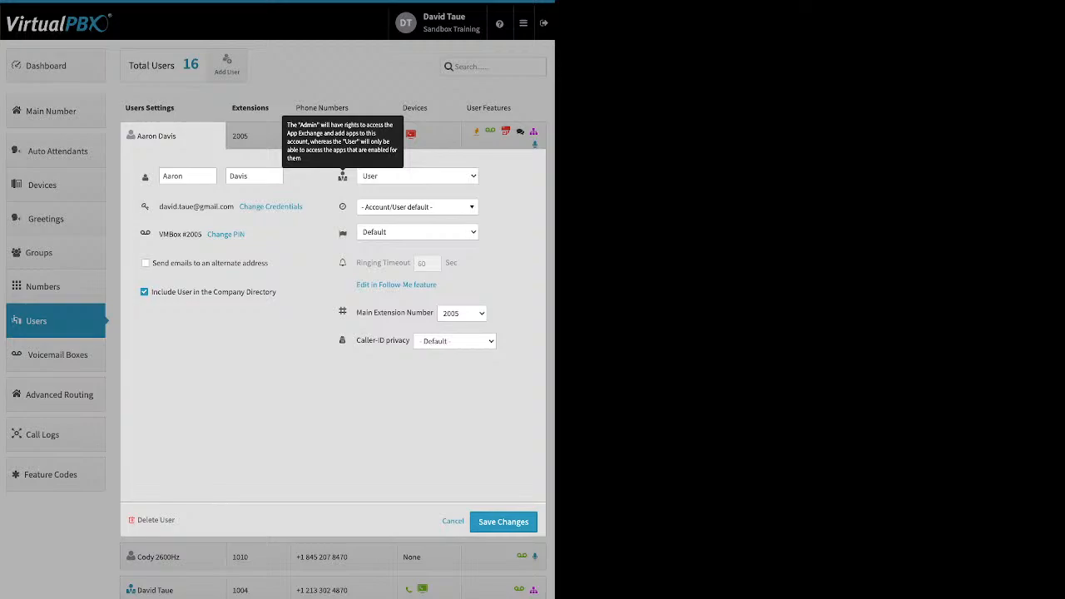
{"action": "mouse_move", "coordinate": [342, 206]}
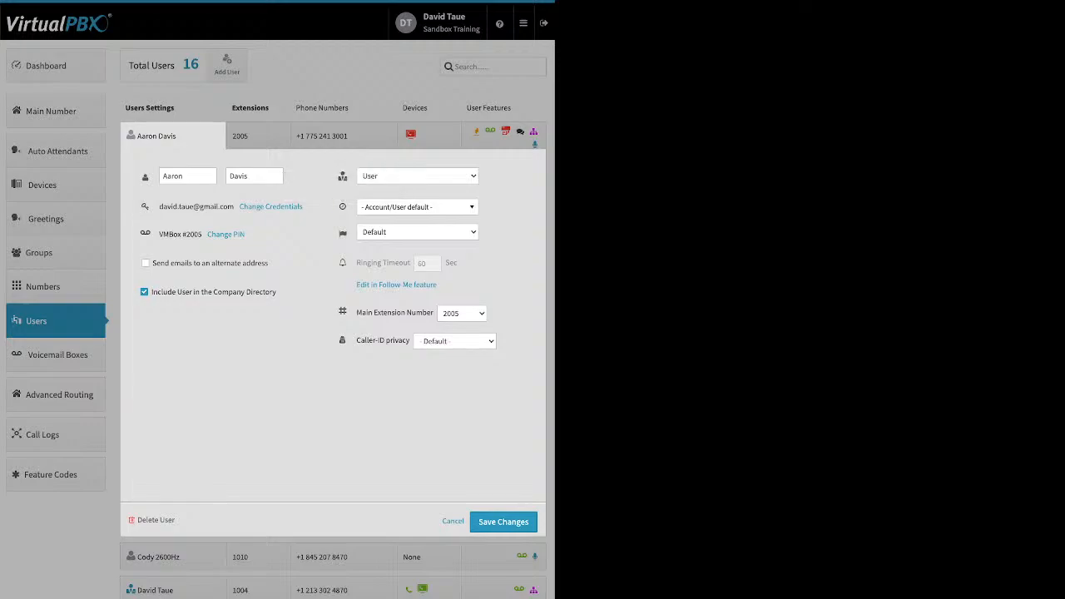
{"action": "left_click", "coordinate": [417, 208]}
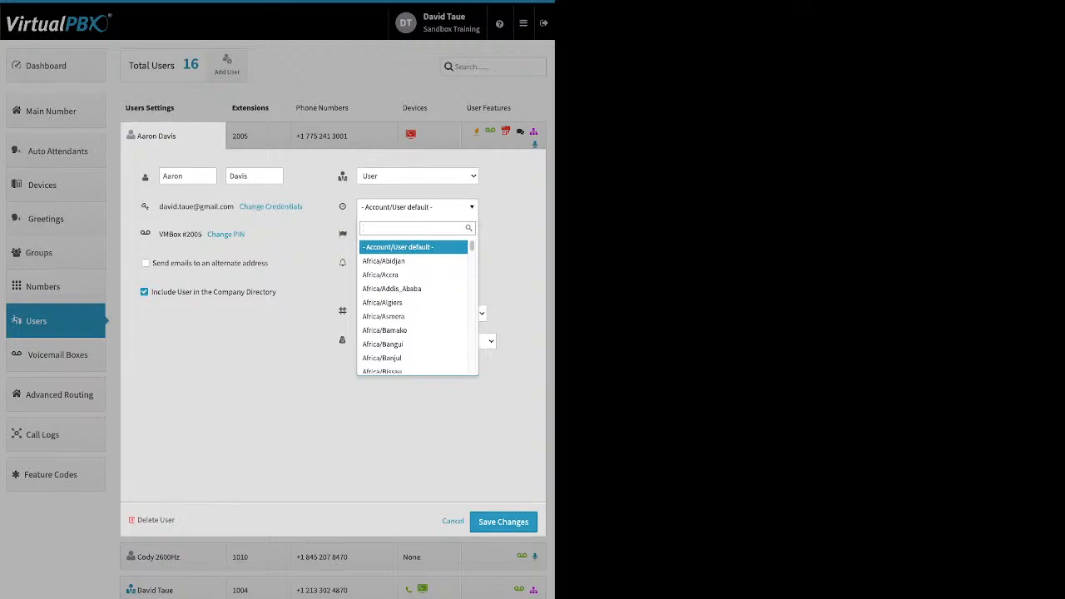
{"action": "key", "text": "Escape"}
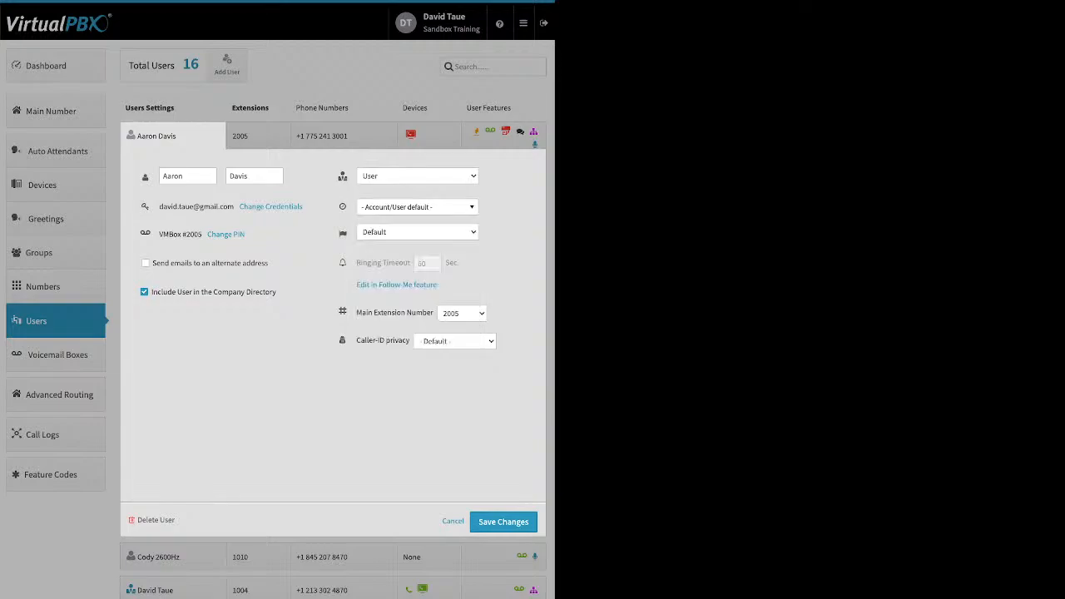
{"action": "mouse_move", "coordinate": [342, 233]}
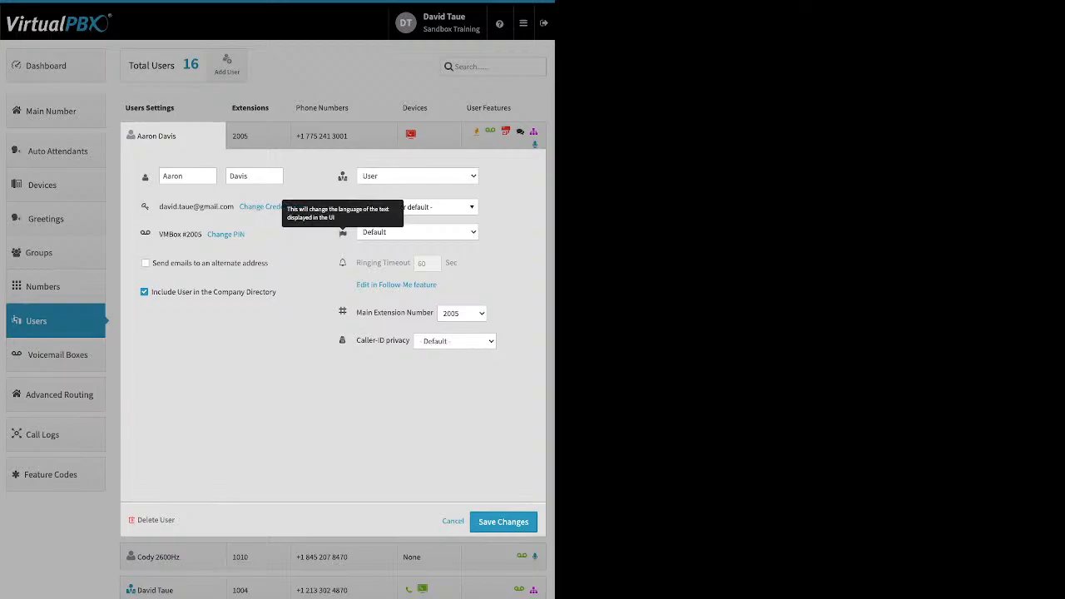
{"action": "mouse_move", "coordinate": [407, 262]}
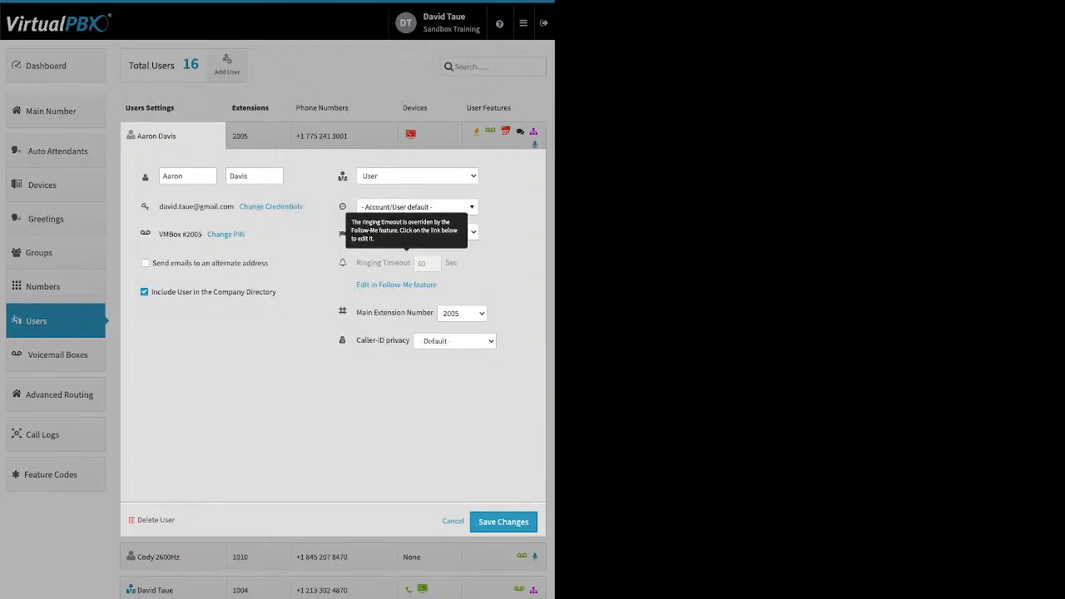
{"action": "left_click_drag", "start_coordinate": [365, 263], "coordinate": [401, 263]}
{"action": "mouse_move", "coordinate": [407, 262]}
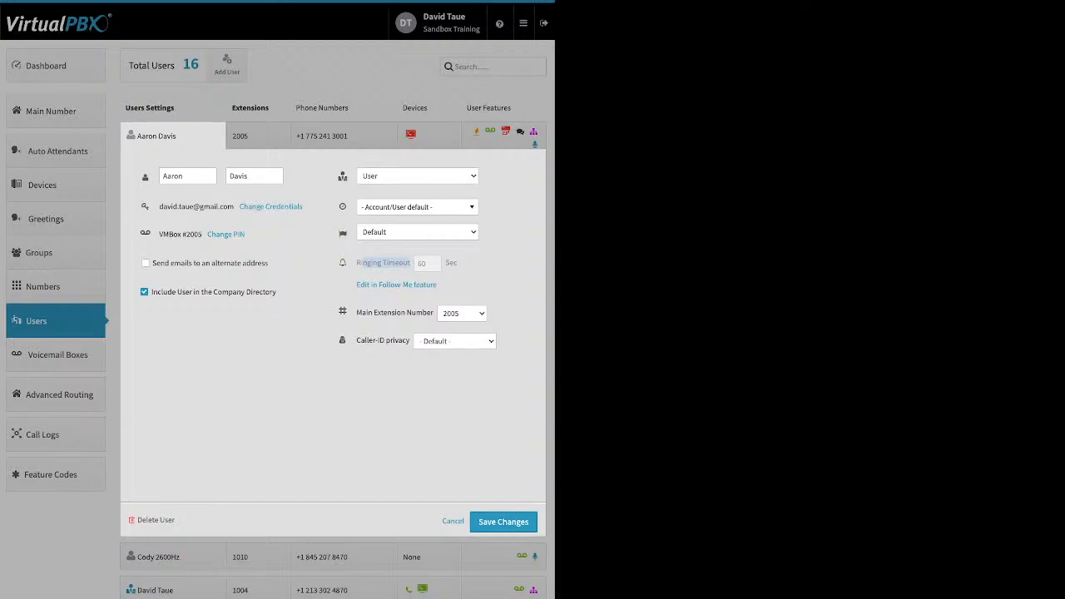
Open and cancel the first user's extension and phone number assignment panels
{"action": "left_click", "coordinate": [259, 137]}
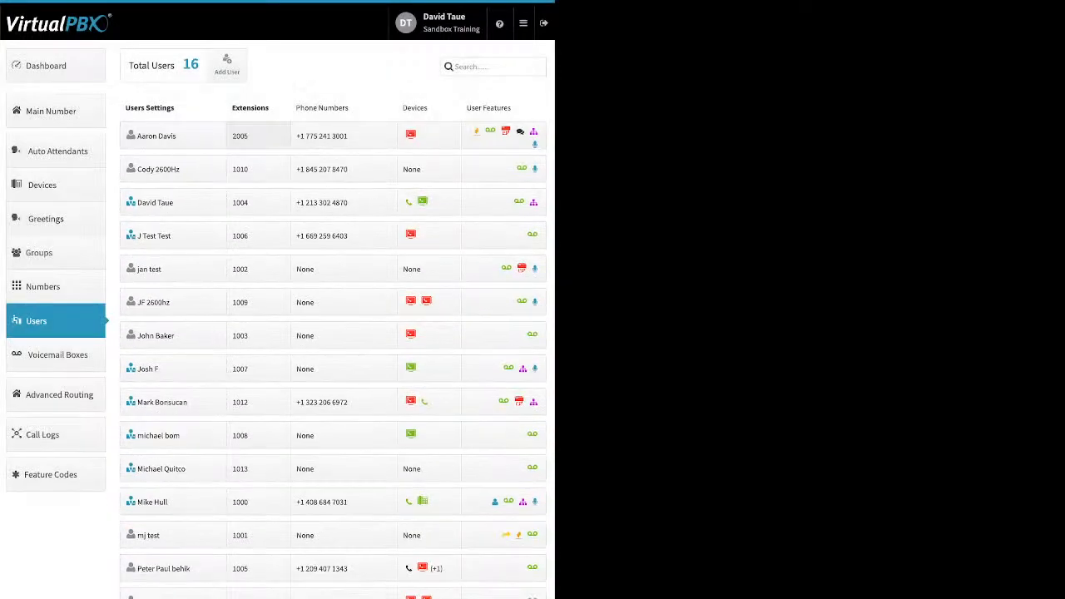
{"action": "left_click", "coordinate": [259, 136]}
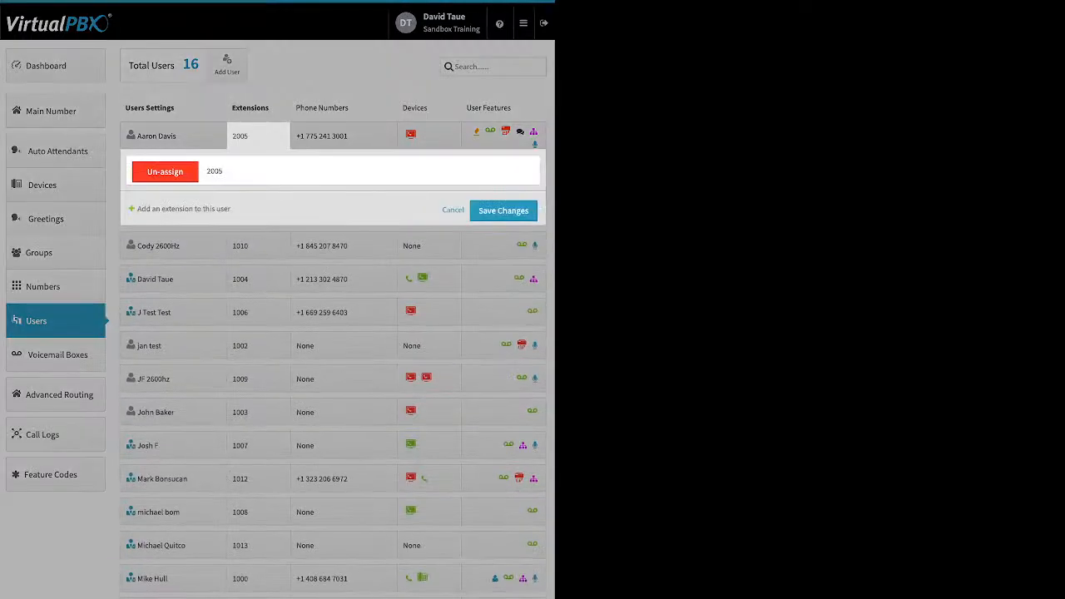
{"action": "left_click", "coordinate": [453, 210]}
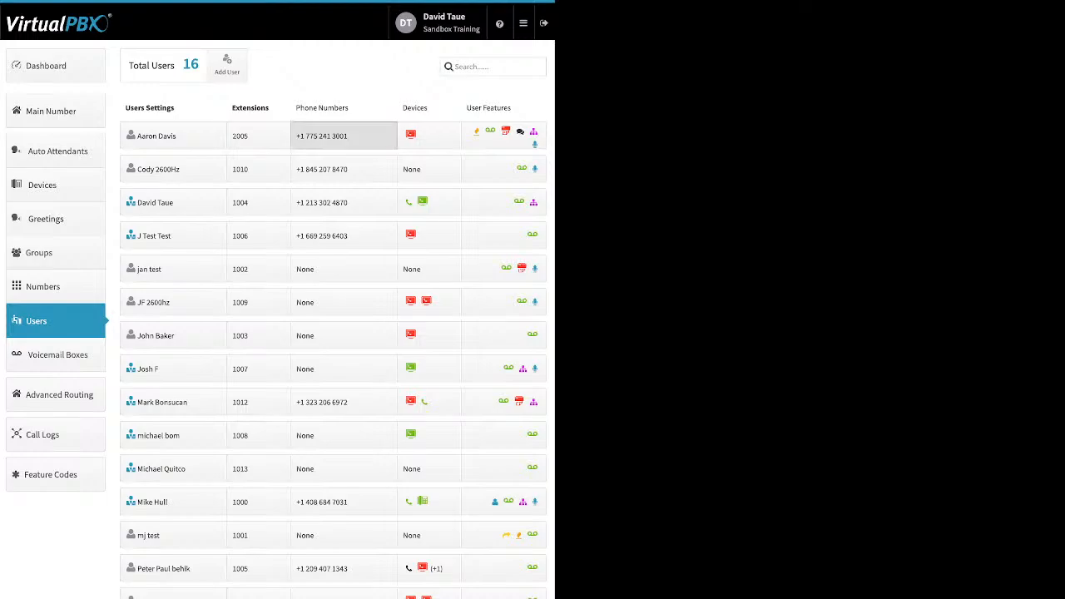
{"action": "left_click", "coordinate": [344, 136]}
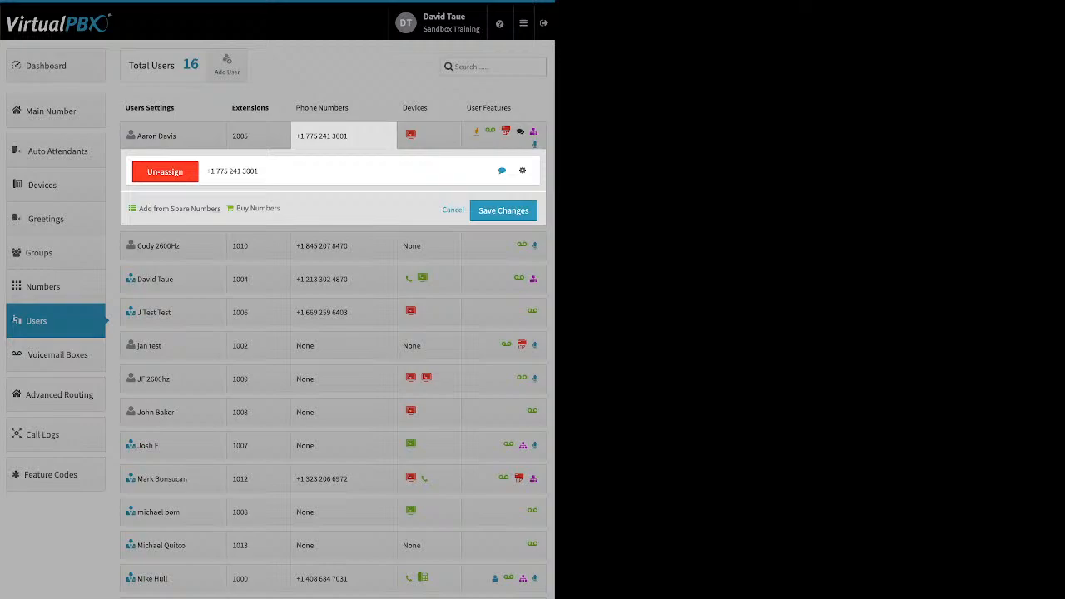
{"action": "left_click", "coordinate": [452, 209]}
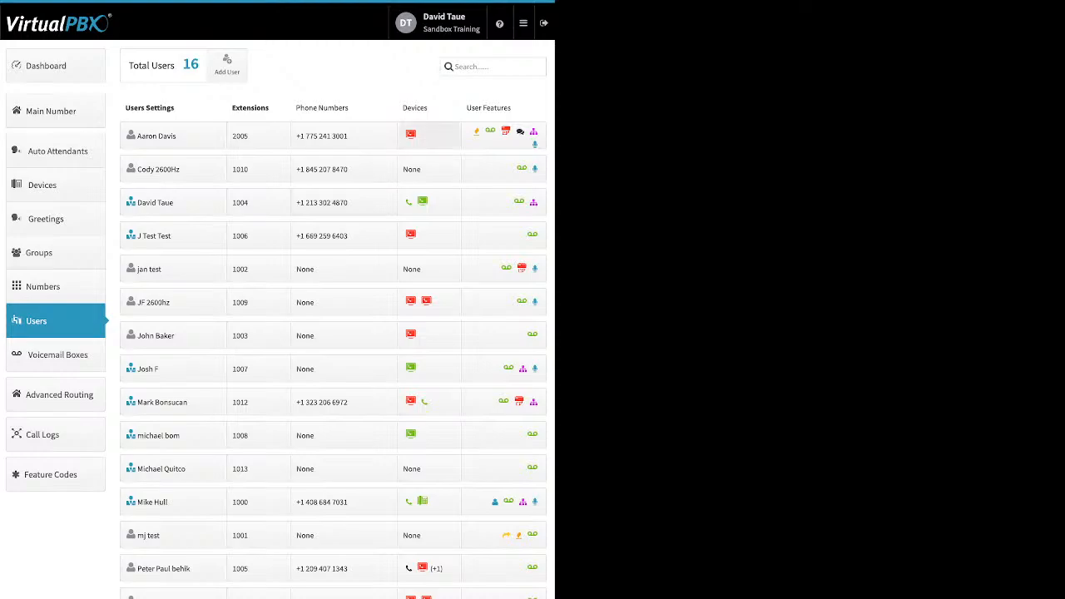
Add a new softphone device named "AArond softphone" using the VirtualPBX application to the first user's devices and save
{"action": "left_click", "coordinate": [428, 134]}
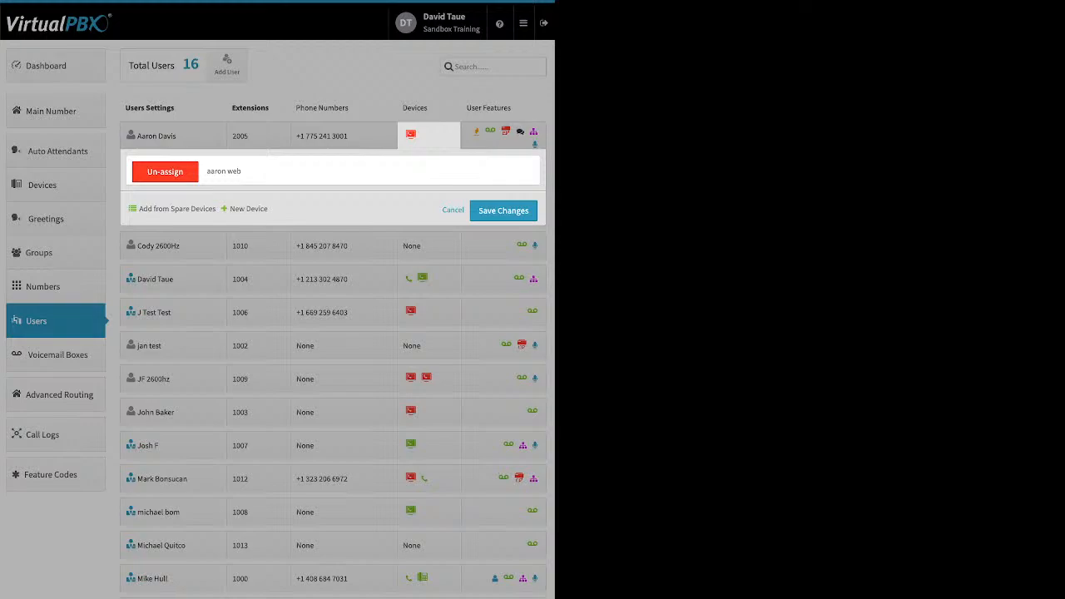
{"action": "left_click", "coordinate": [247, 209]}
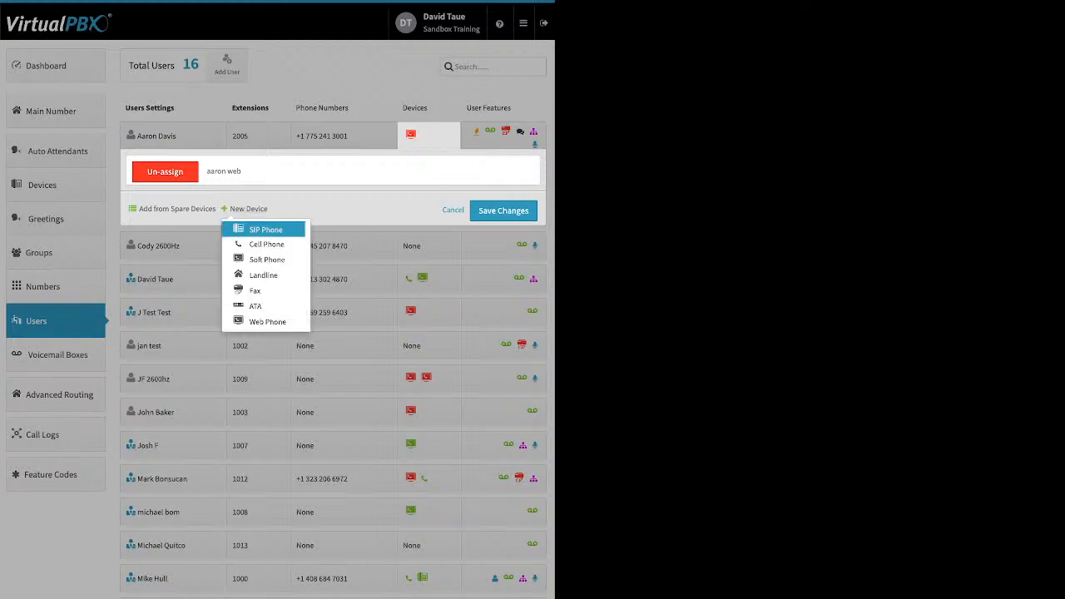
{"action": "left_click", "coordinate": [266, 259]}
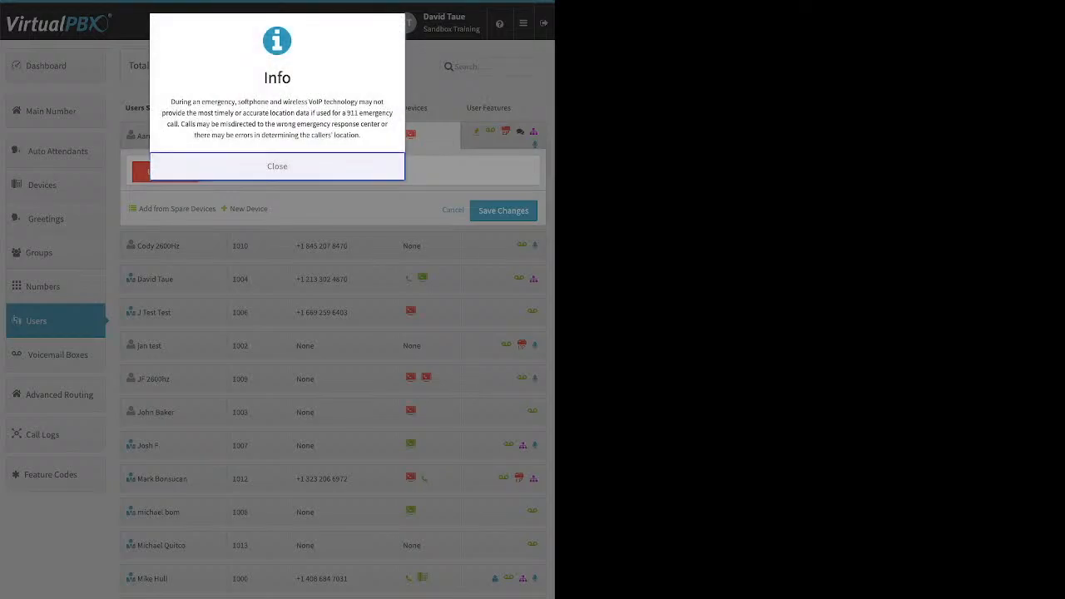
{"action": "key", "text": "Return"}
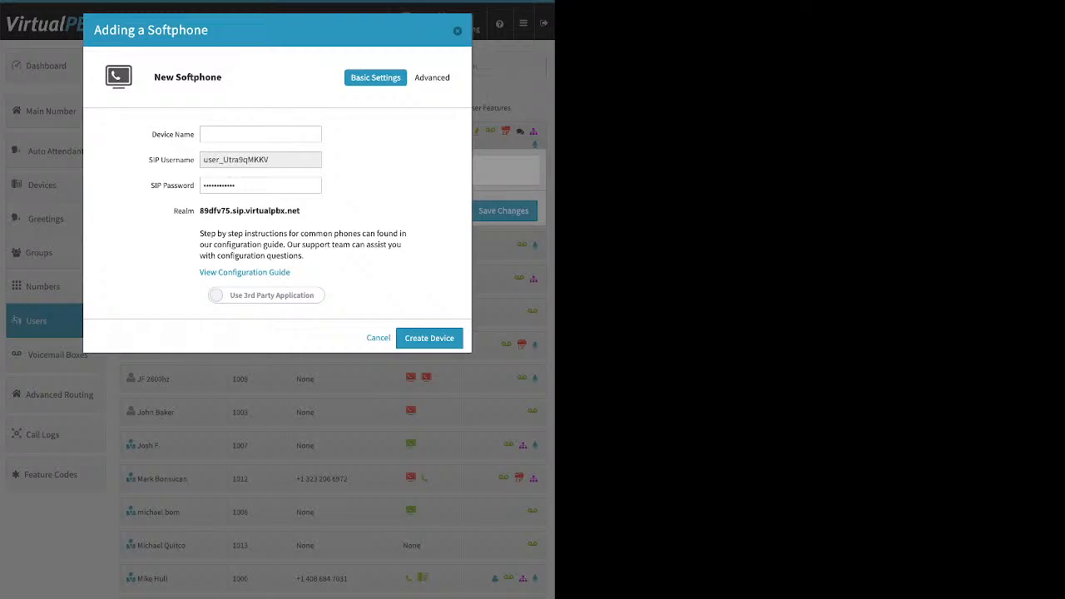
{"action": "left_click", "coordinate": [266, 295]}
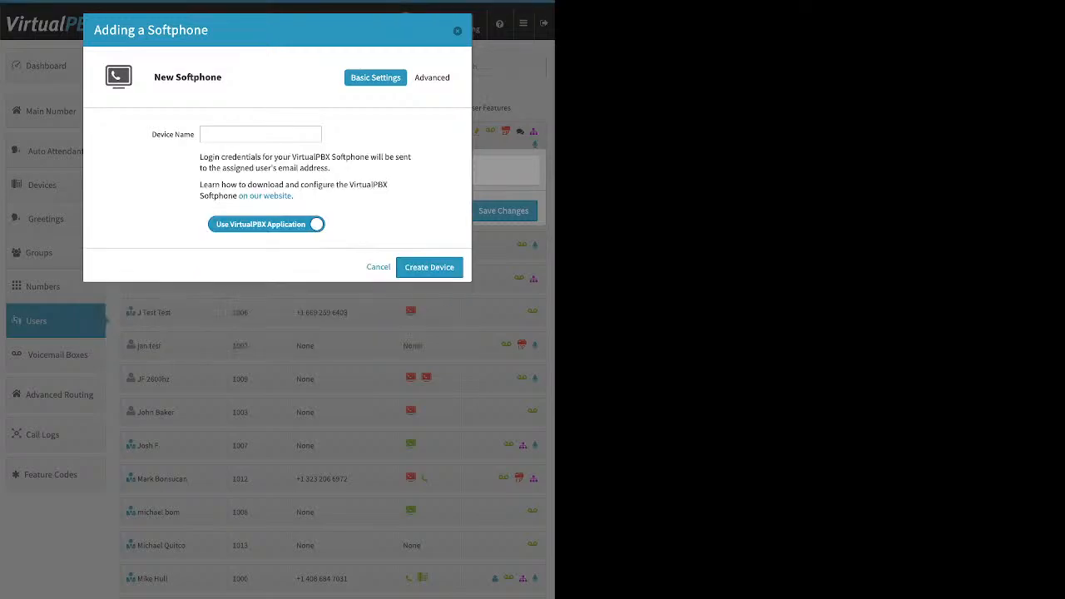
{"action": "left_click", "coordinate": [259, 134]}
{"action": "type", "text": "Arond softphone"}
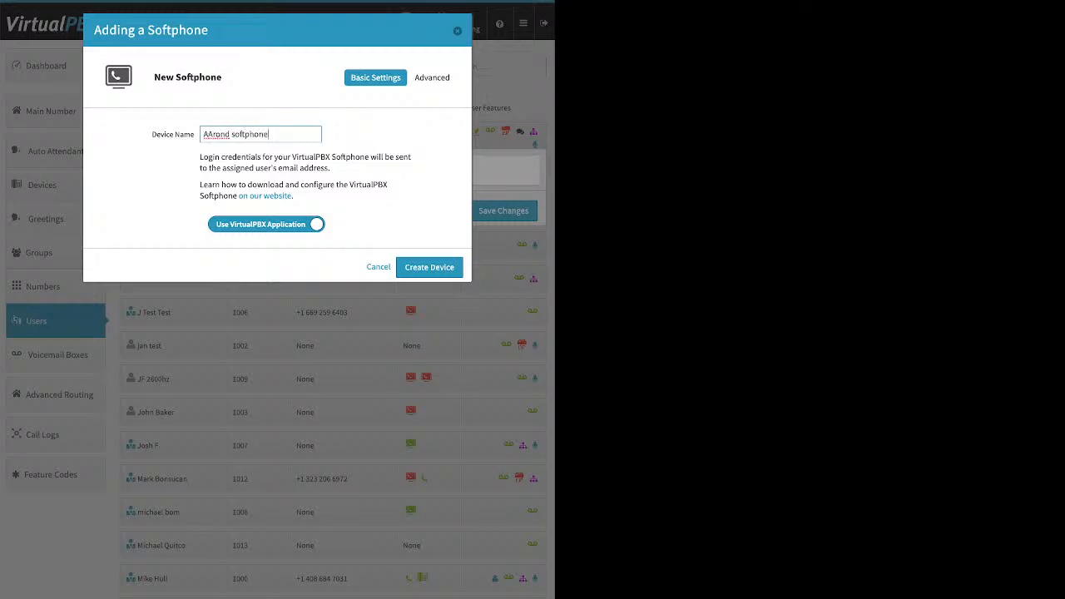
{"action": "key", "text": "Return"}
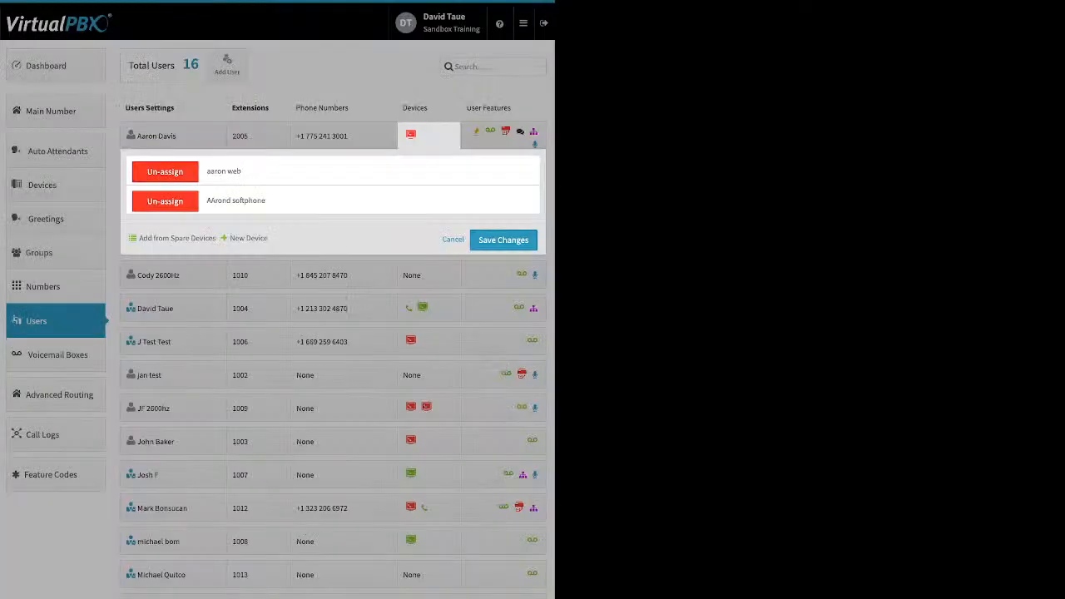
{"action": "left_click", "coordinate": [504, 239]}
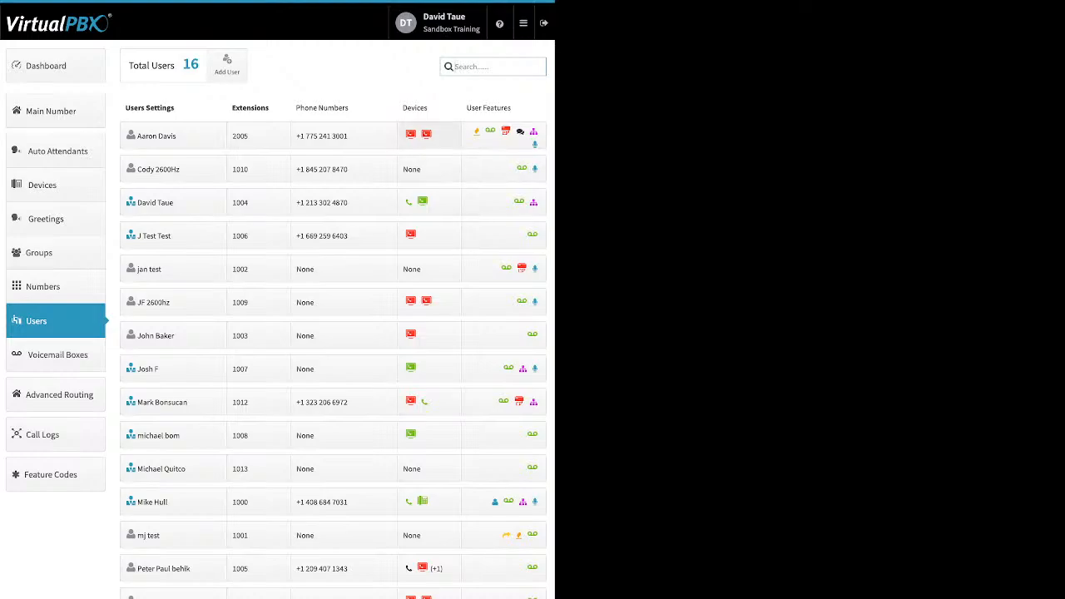
{"action": "left_click", "coordinate": [427, 135]}
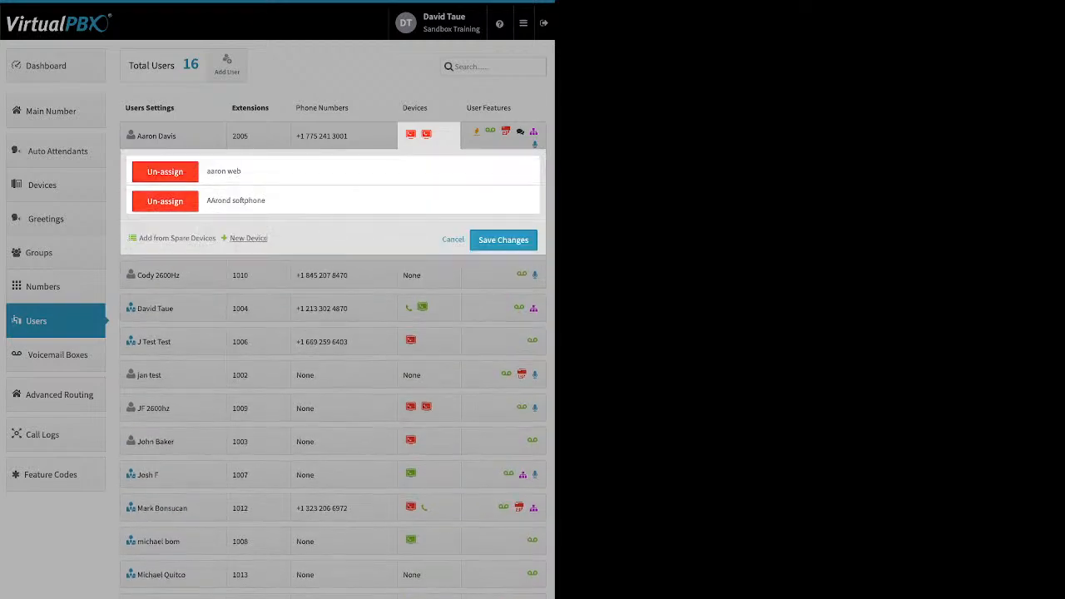
{"action": "left_click", "coordinate": [248, 238]}
{"action": "left_click", "coordinate": [267, 351]}
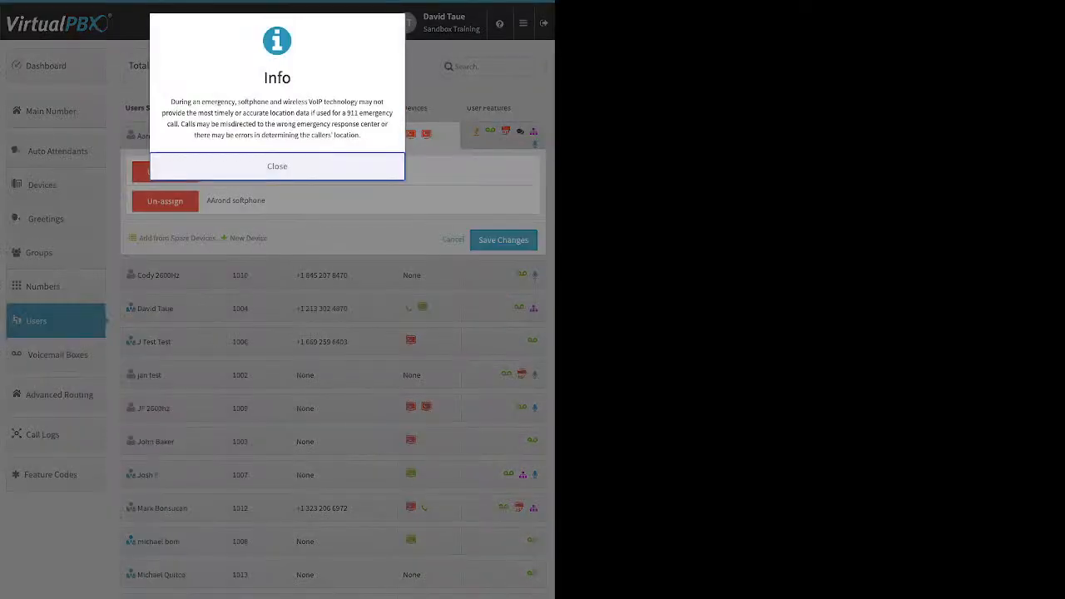
{"action": "left_click", "coordinate": [277, 167]}
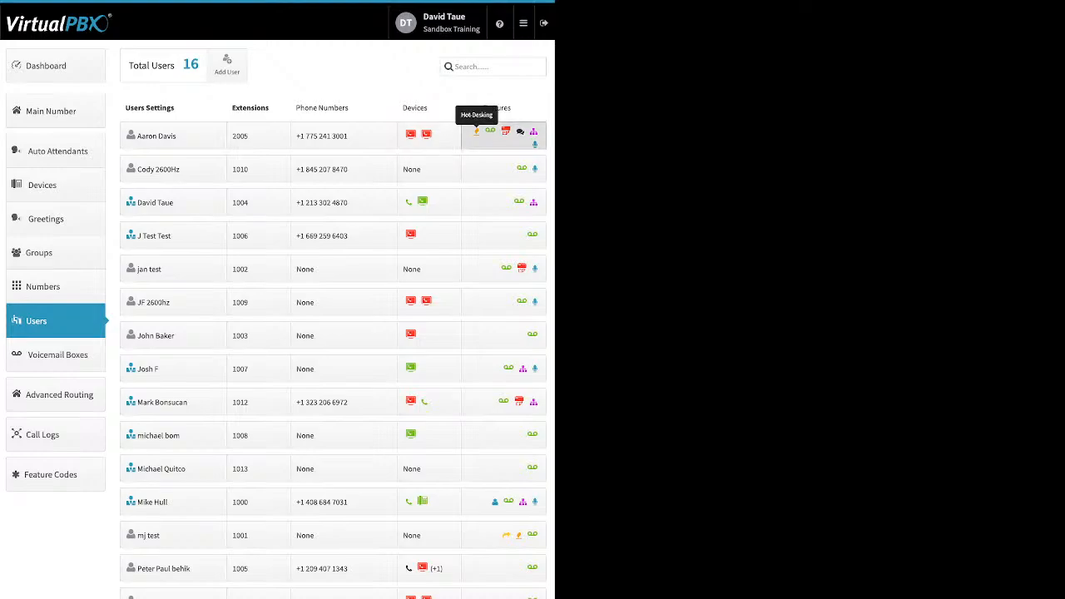
{"action": "left_click", "coordinate": [476, 131]}
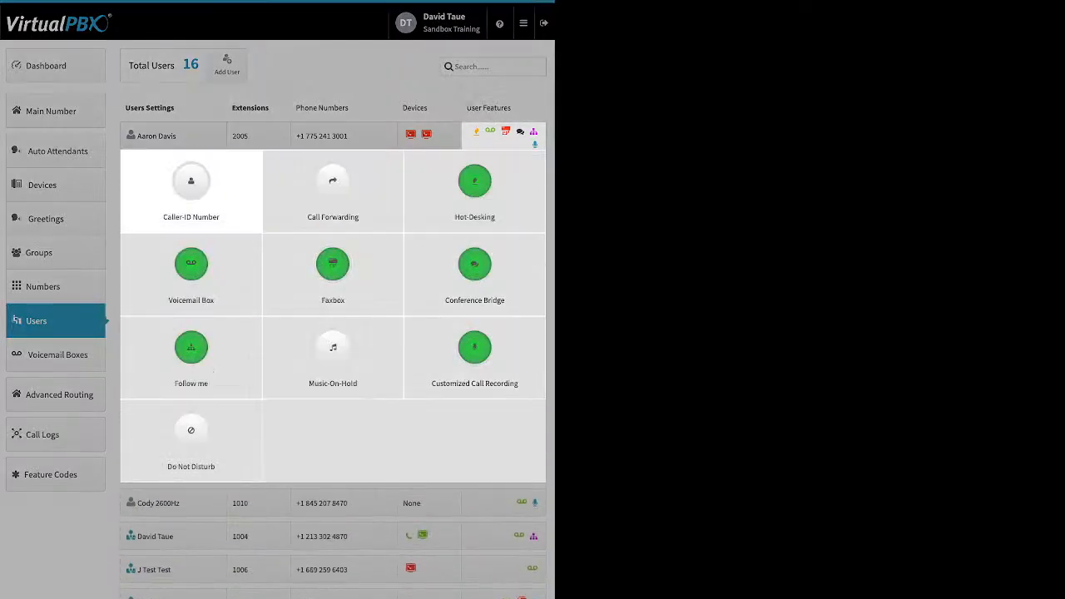
{"action": "left_click", "coordinate": [190, 188]}
{"action": "left_click", "coordinate": [332, 77]}
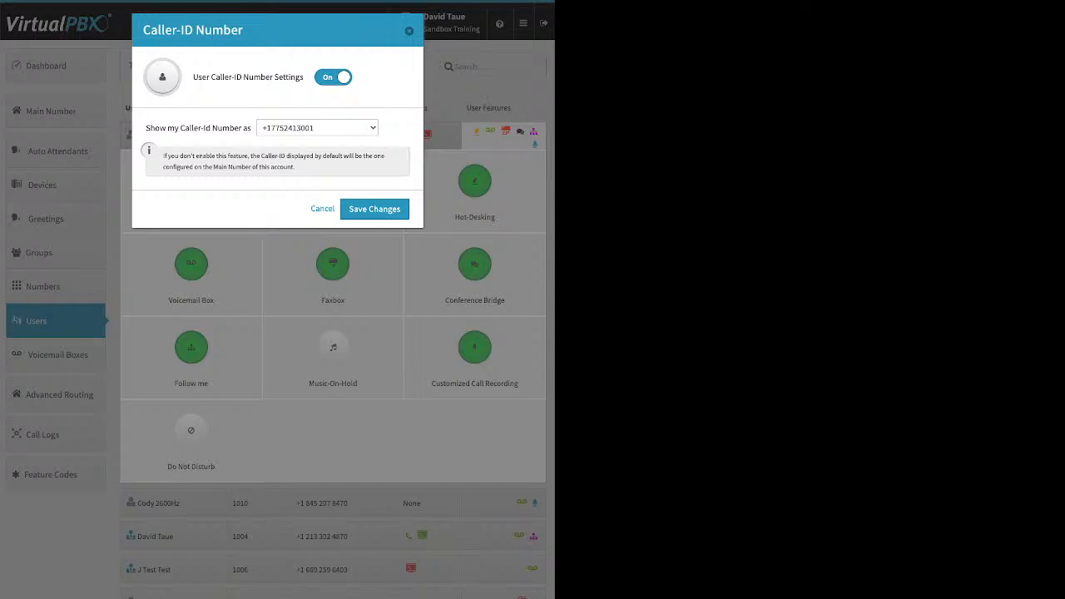
{"action": "left_click", "coordinate": [375, 209]}
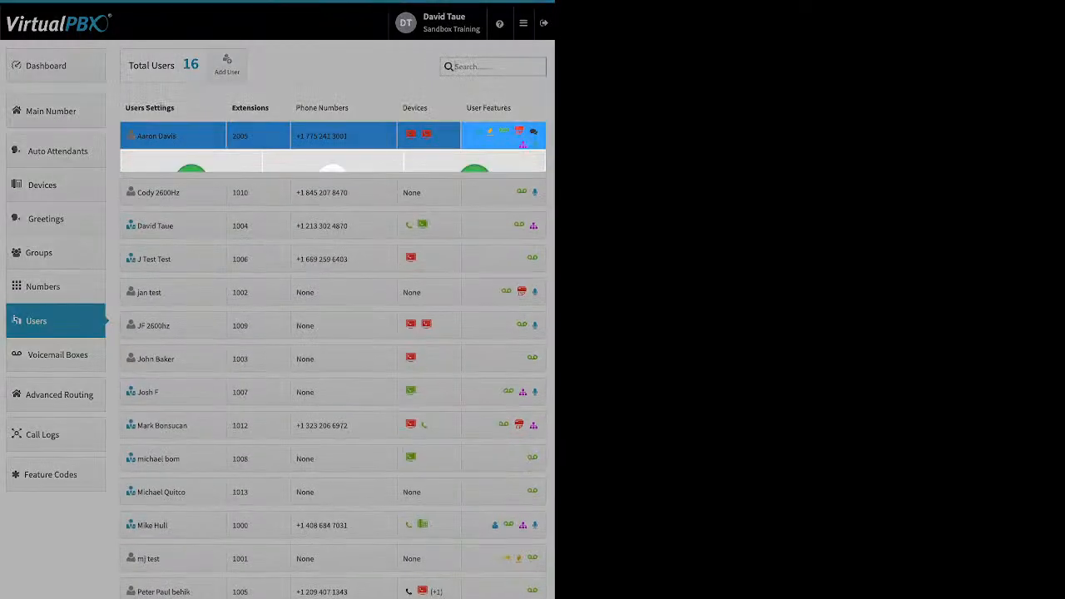
Open the first user's Call Forwarding settings, try the On and Failover Mode options, and cancel
{"action": "left_click", "coordinate": [333, 183]}
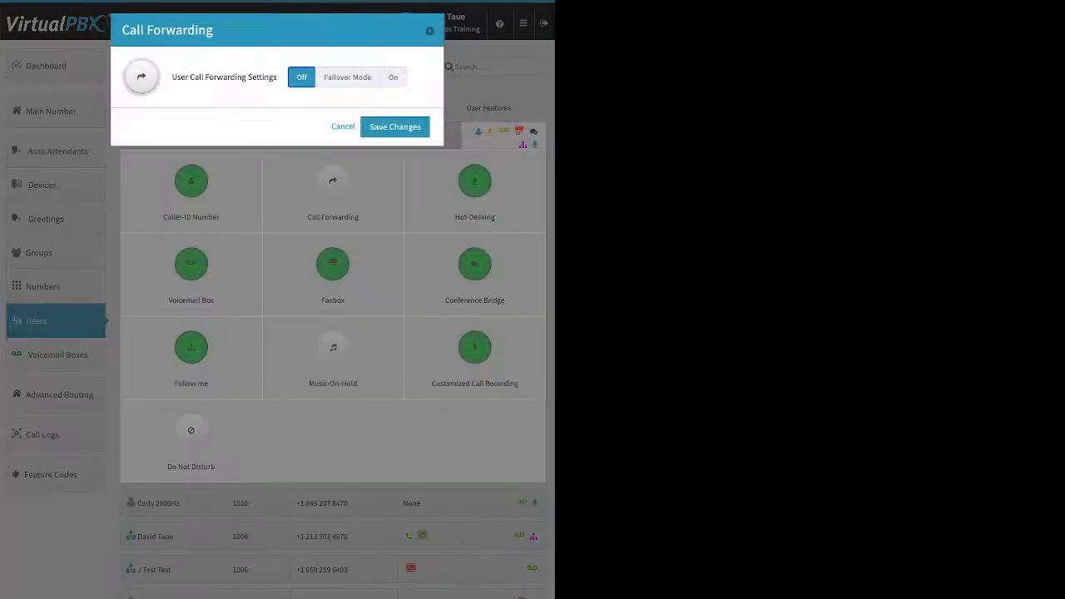
{"action": "left_click", "coordinate": [393, 77]}
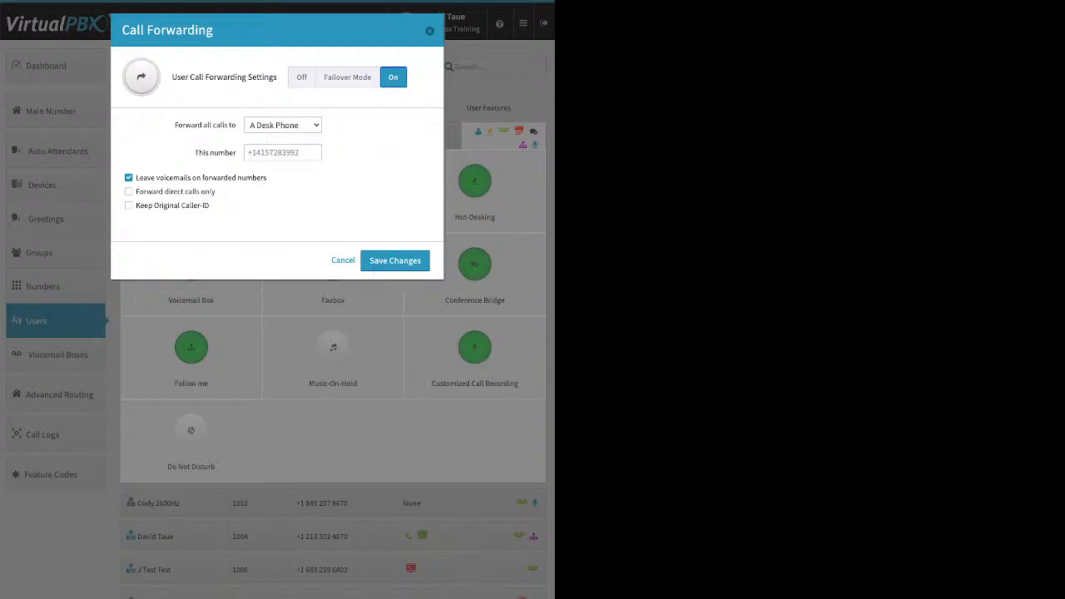
{"action": "left_click", "coordinate": [348, 78]}
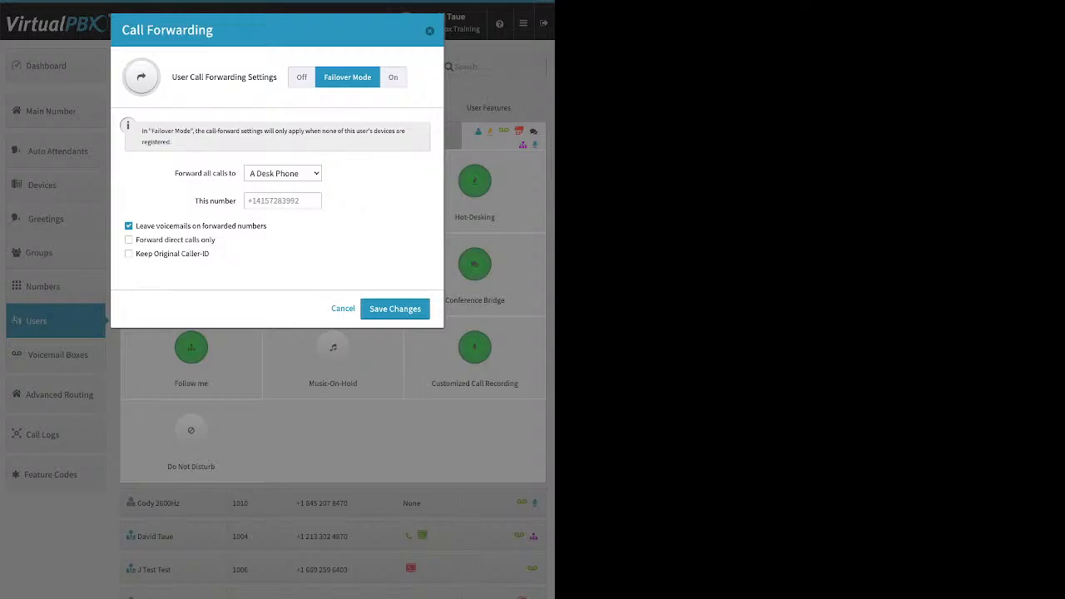
{"action": "left_click", "coordinate": [282, 200]}
{"action": "left_click", "coordinate": [342, 308]}
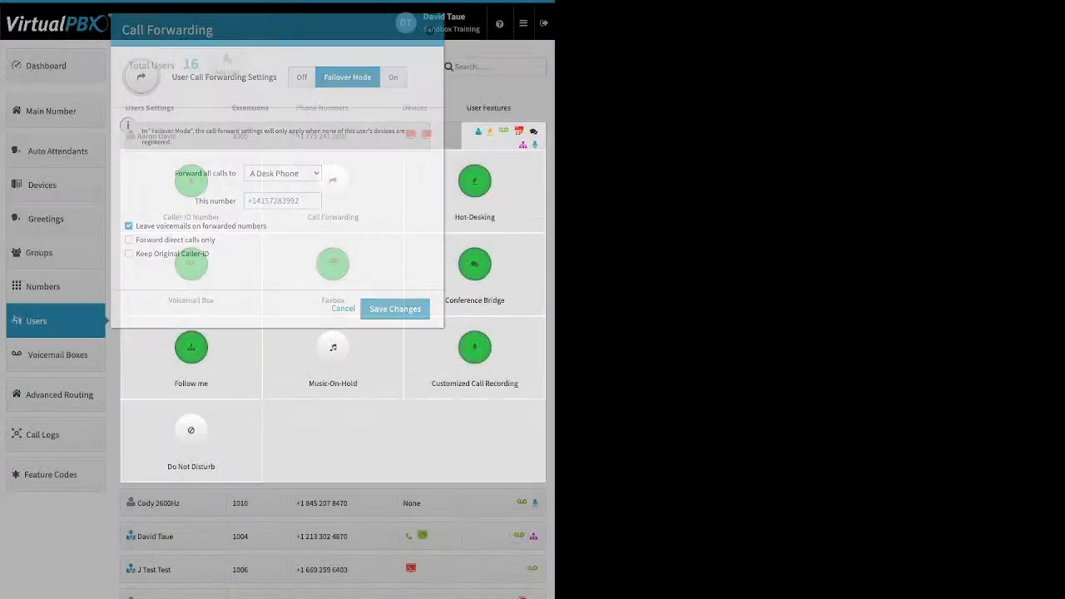
Examine the first user's Hot-Desking and Voicemail Box settings, toggling the delete-messages option on and back off
{"action": "left_click", "coordinate": [474, 180]}
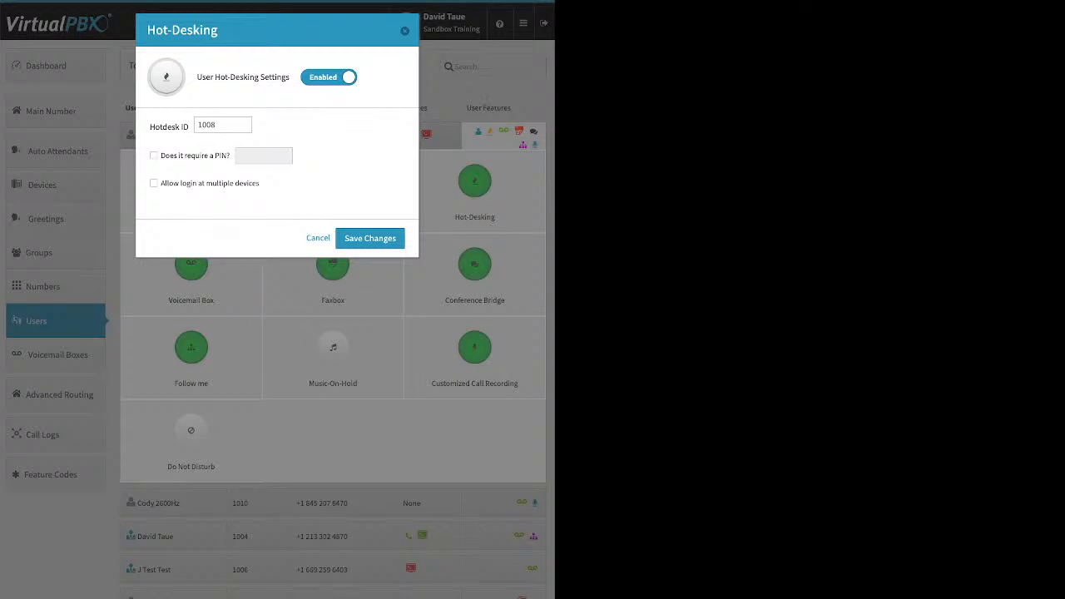
{"action": "left_click", "coordinate": [404, 30]}
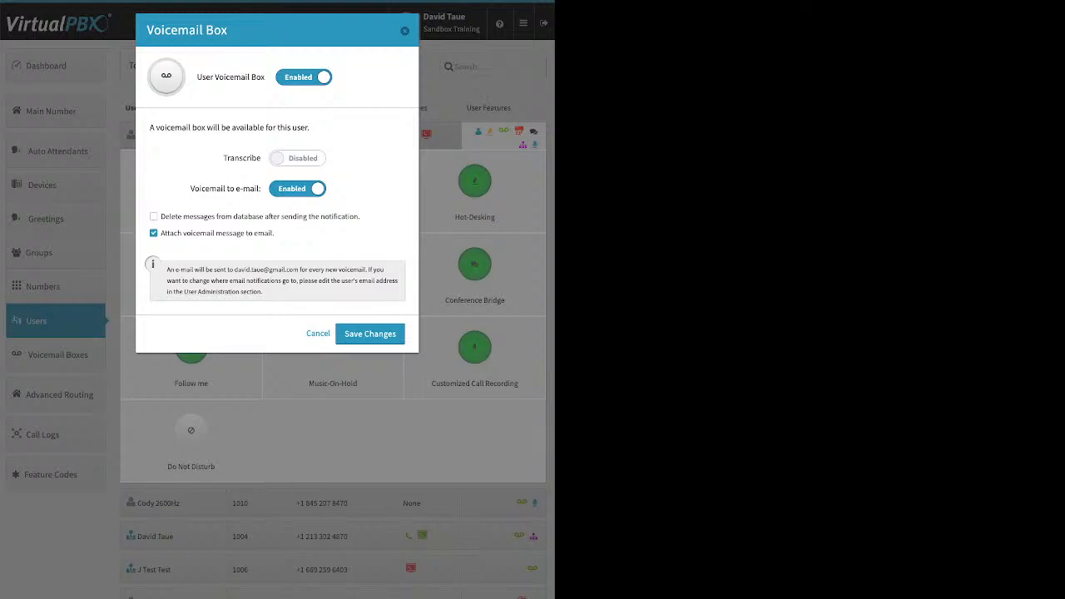
{"action": "left_click_drag", "start_coordinate": [190, 188], "coordinate": [261, 188]}
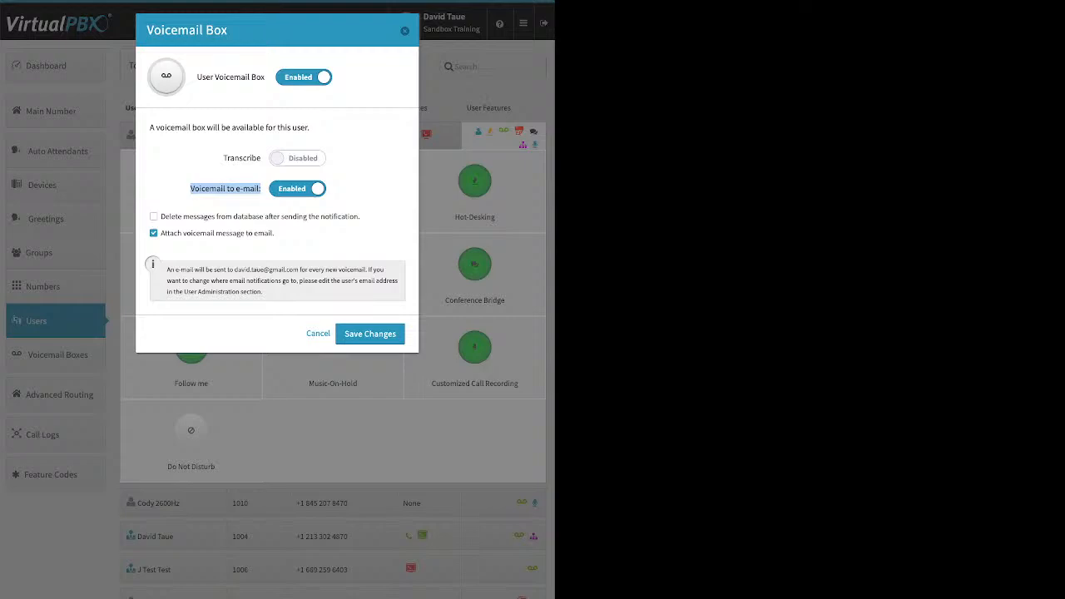
{"action": "left_click_drag", "start_coordinate": [277, 234], "coordinate": [161, 234]}
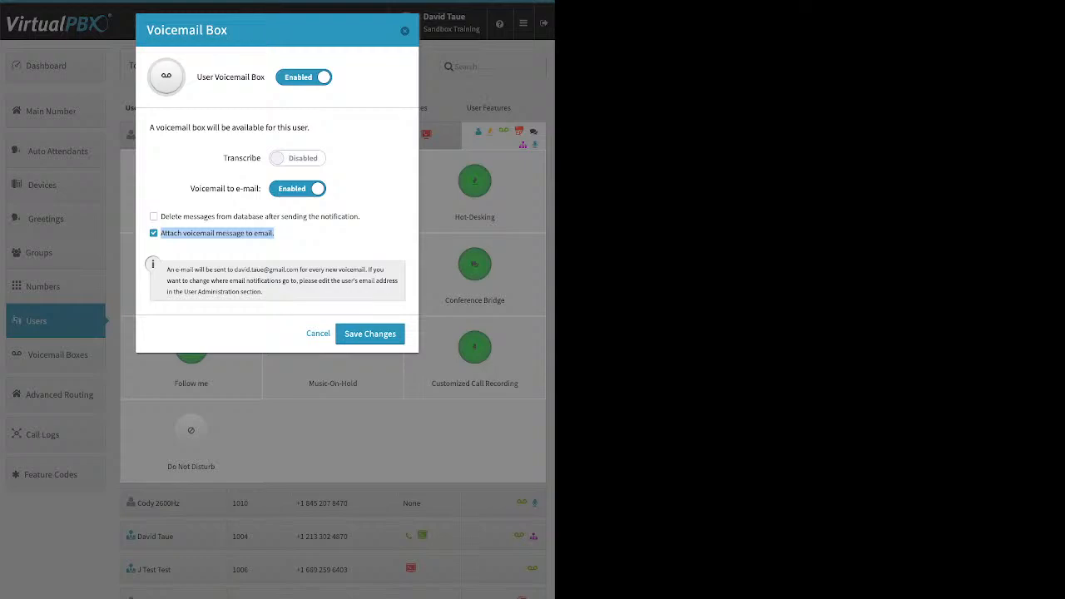
{"action": "left_click", "coordinate": [154, 216]}
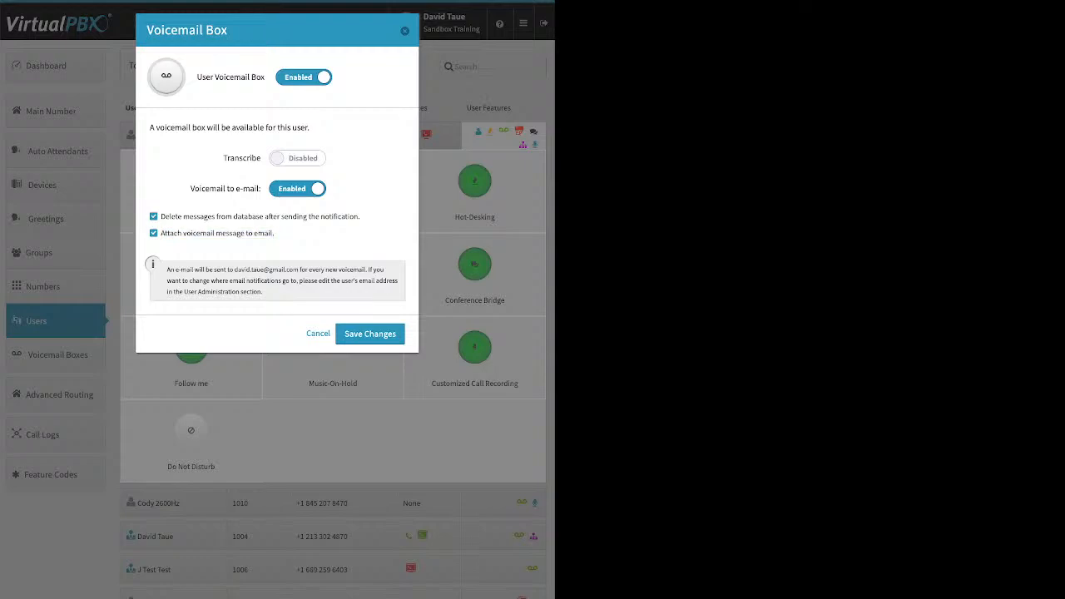
{"action": "double_click", "coordinate": [154, 216]}
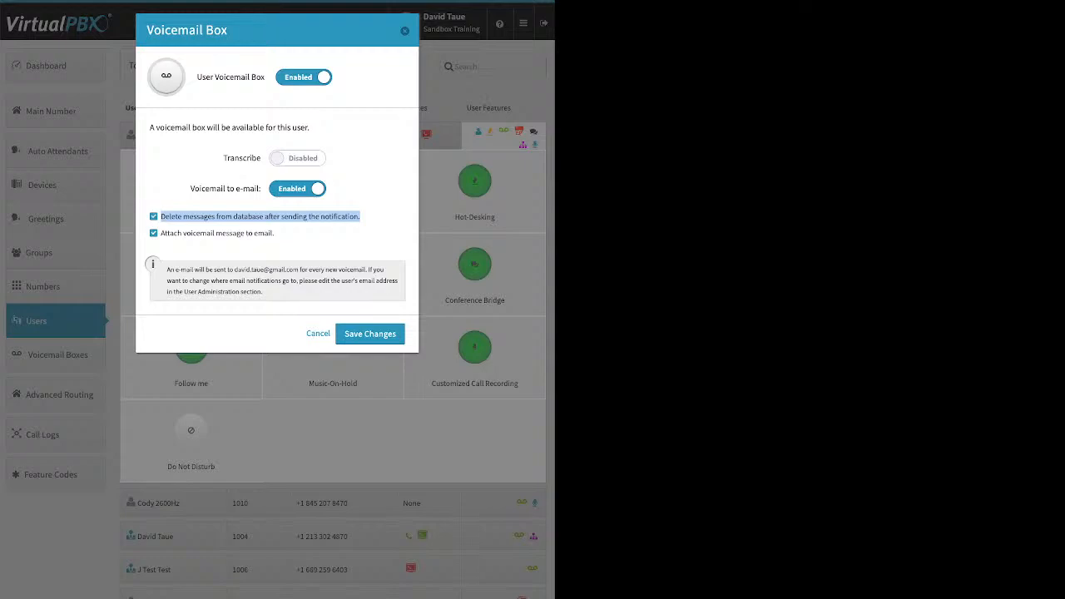
{"action": "left_click", "coordinate": [154, 216]}
{"action": "left_click_drag", "start_coordinate": [223, 158], "coordinate": [261, 158]}
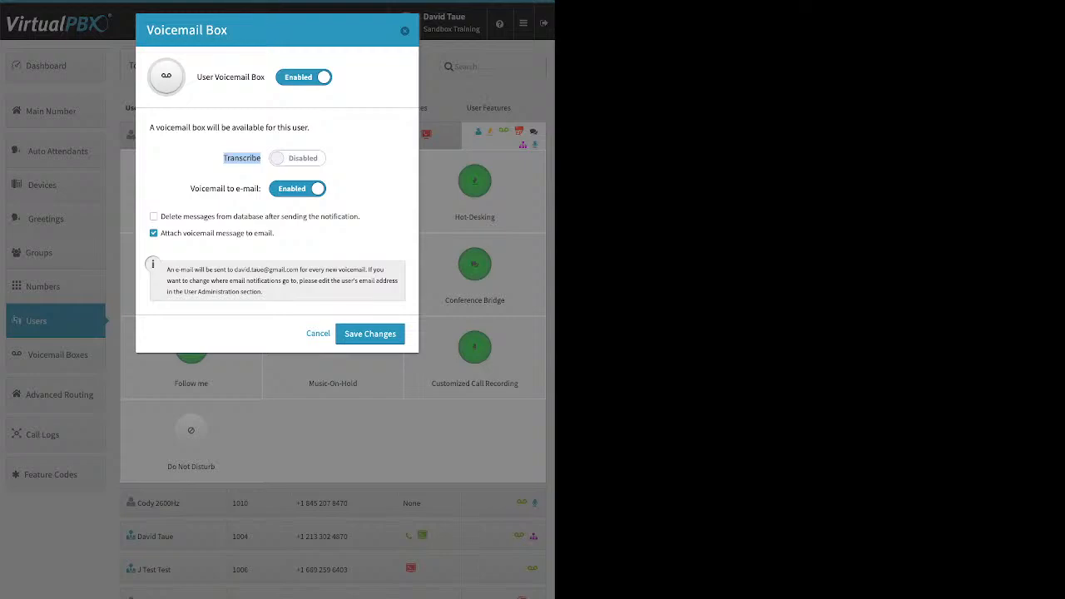
{"action": "left_click", "coordinate": [405, 31]}
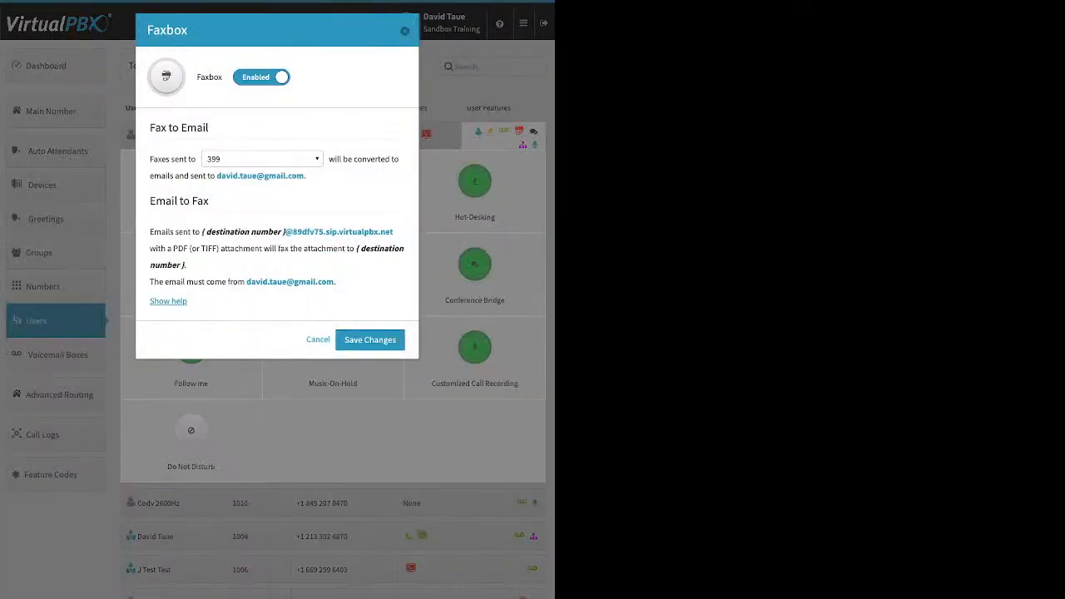
Examine the first user's Faxbox number options and Conference Bridge PIN, closing both dialogs without changes
{"action": "left_click", "coordinate": [259, 159]}
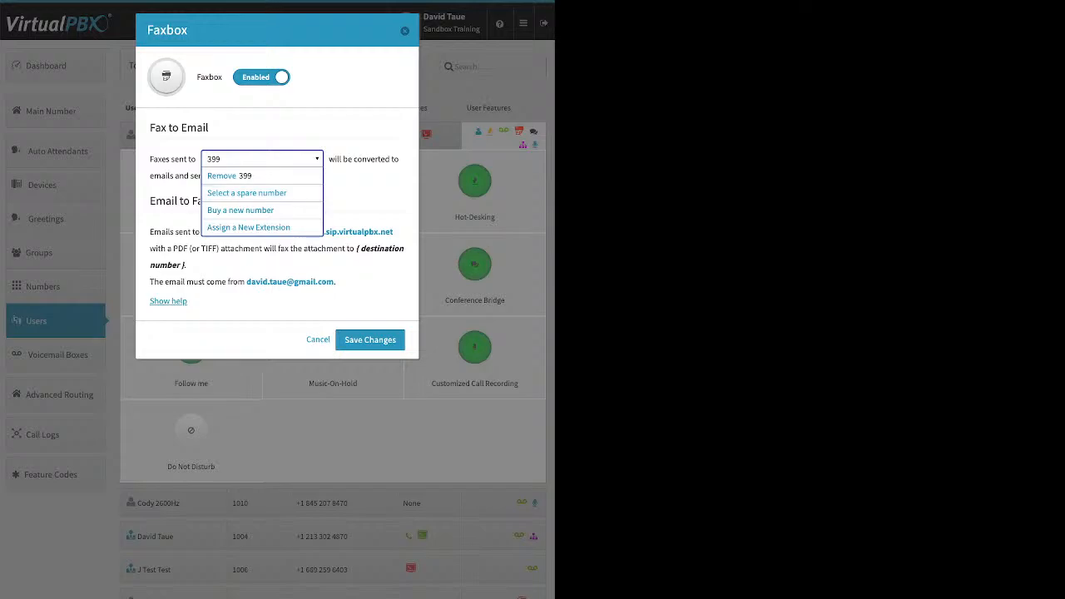
{"action": "left_click", "coordinate": [262, 159]}
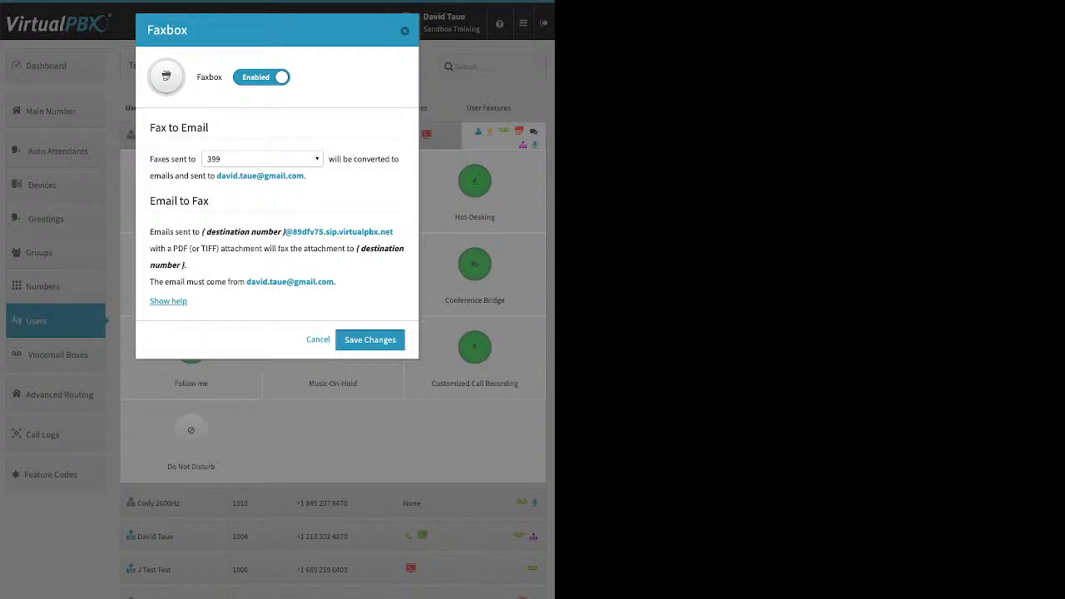
{"action": "left_click", "coordinate": [405, 31]}
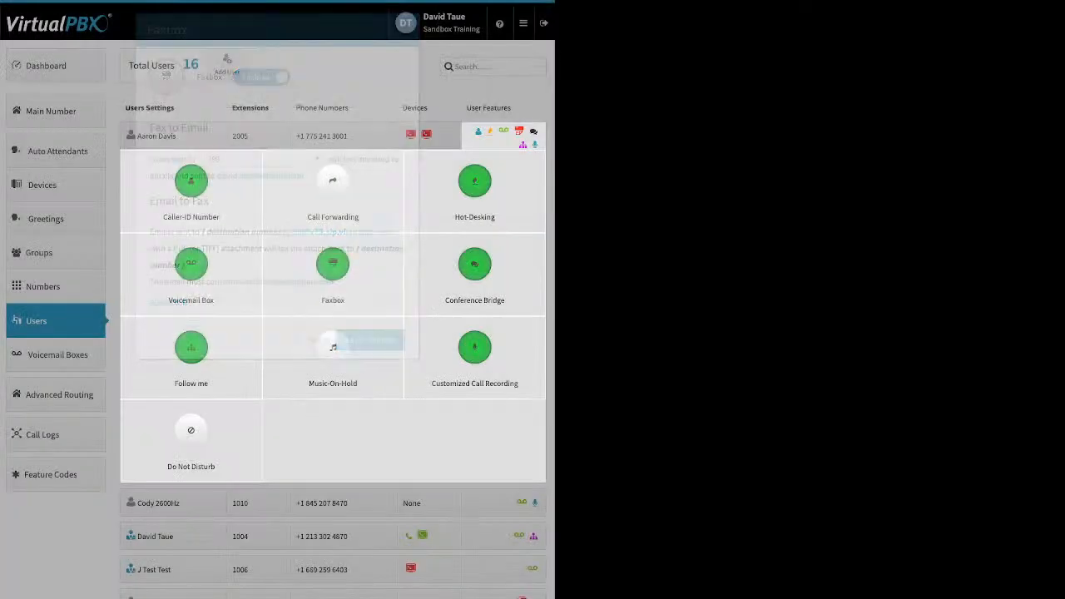
{"action": "left_click", "coordinate": [474, 270]}
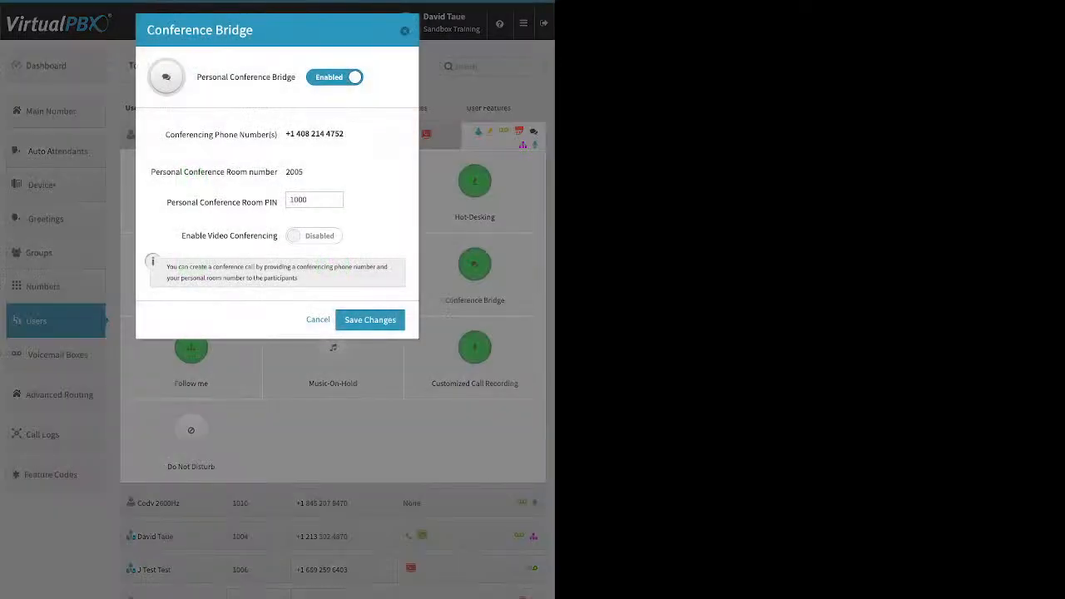
{"action": "left_click", "coordinate": [313, 200]}
{"action": "double_click", "coordinate": [299, 200]}
{"action": "left_click", "coordinate": [404, 31]}
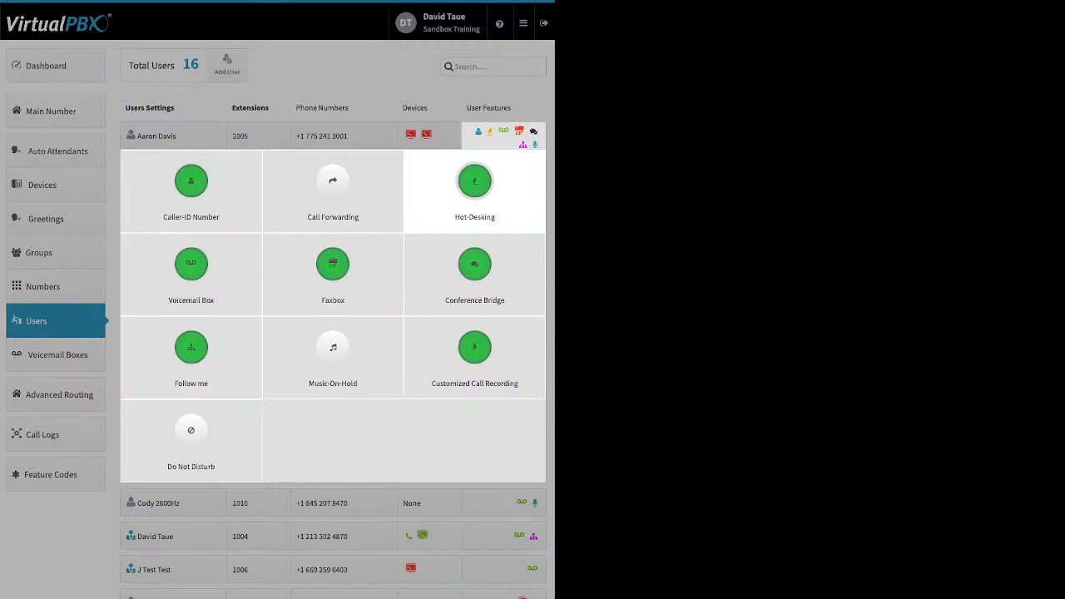
Enable the Conference Bridge feature for the third user, enter a personal conference room PIN, and save
{"action": "left_click", "coordinate": [299, 89]}
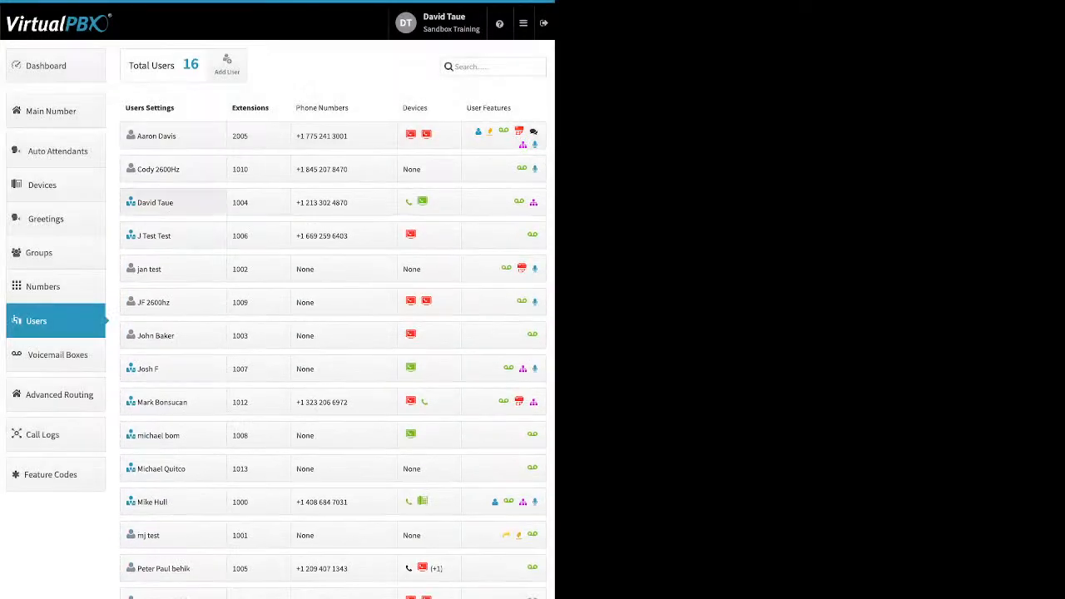
{"action": "left_click", "coordinate": [503, 202]}
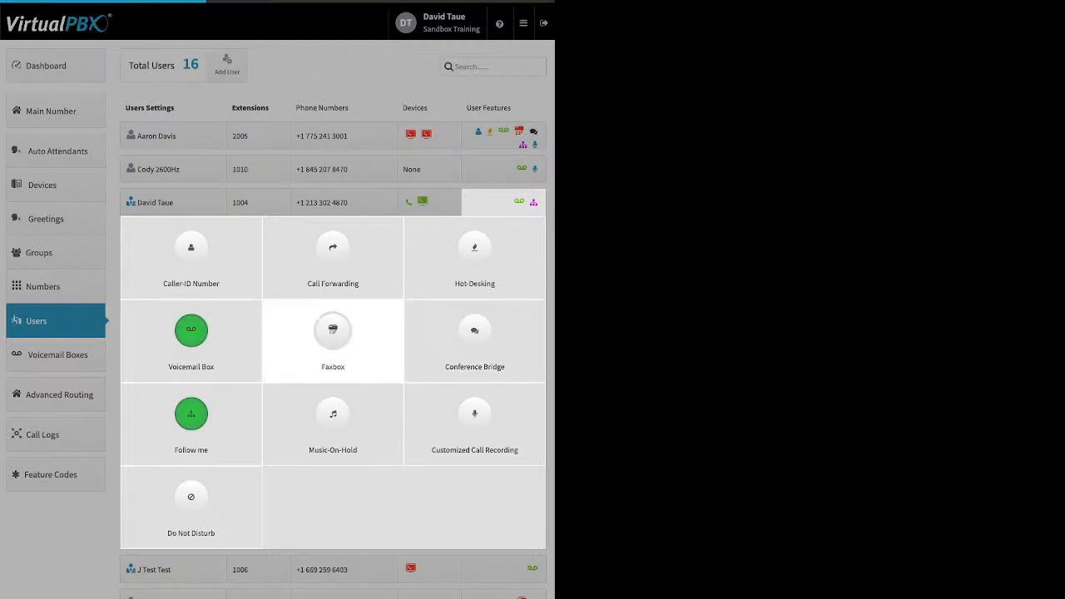
{"action": "left_click", "coordinate": [474, 337]}
{"action": "left_click", "coordinate": [334, 78]}
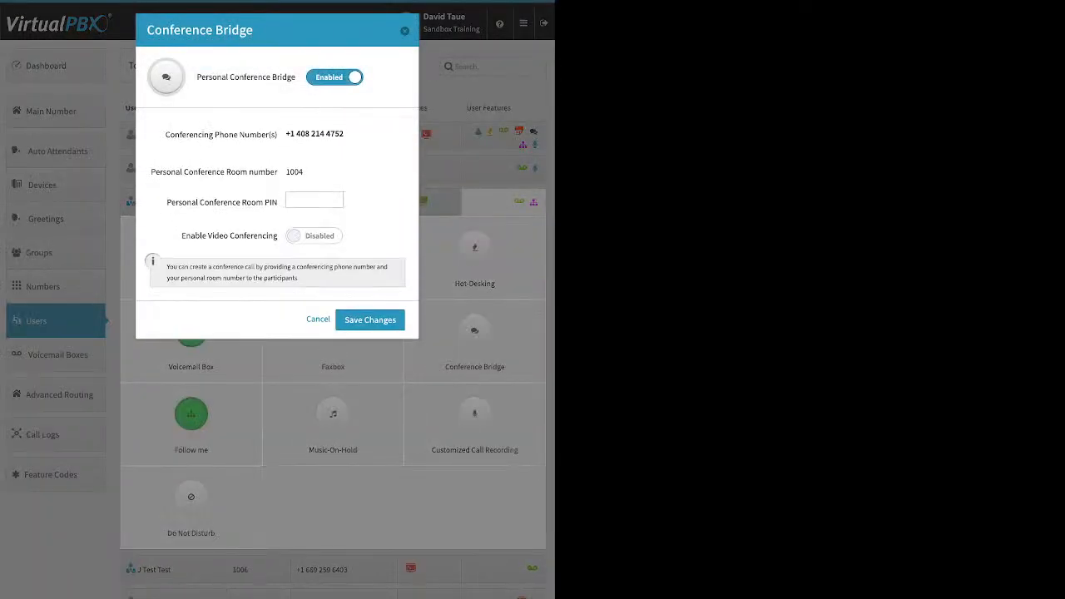
{"action": "left_click", "coordinate": [315, 200]}
{"action": "left_click", "coordinate": [371, 320]}
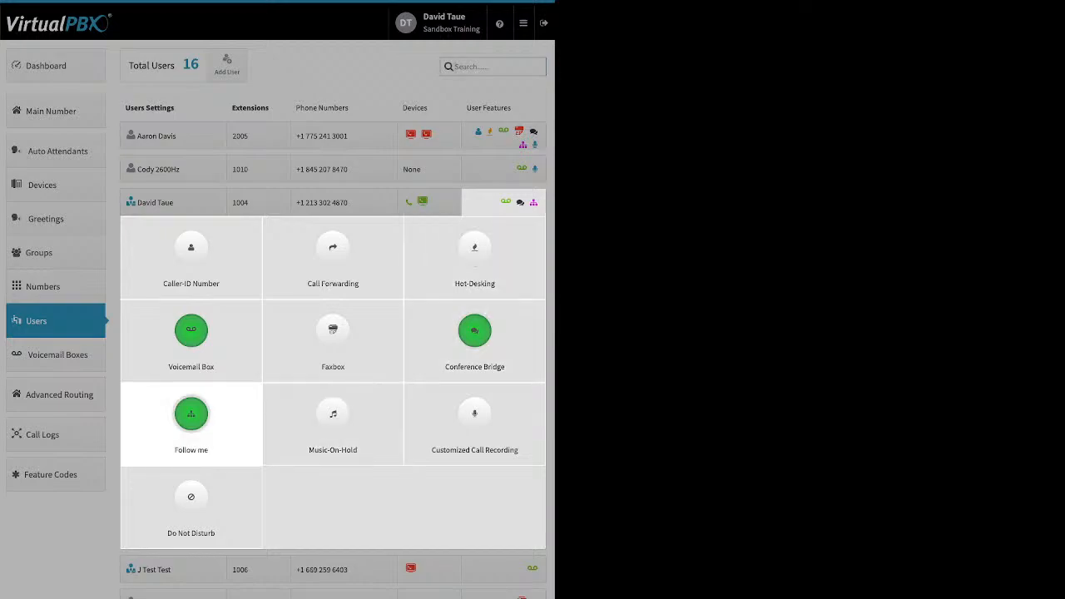
Open the third user's Follow me settings, let dtcell ring as well, and try reordering the devices and distributing ring times
{"action": "left_click", "coordinate": [191, 420]}
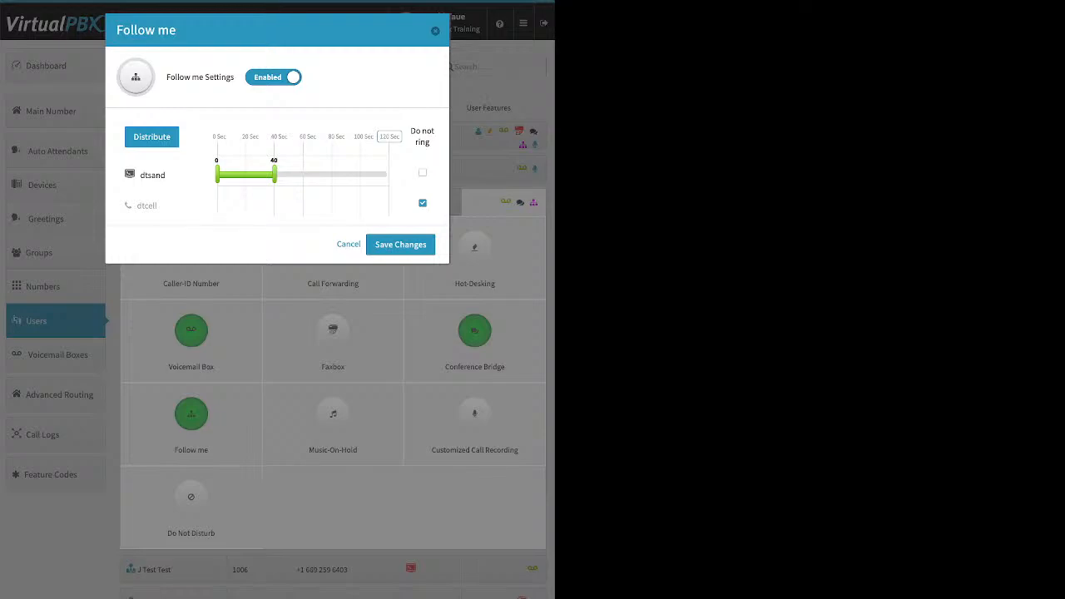
{"action": "left_click", "coordinate": [423, 203]}
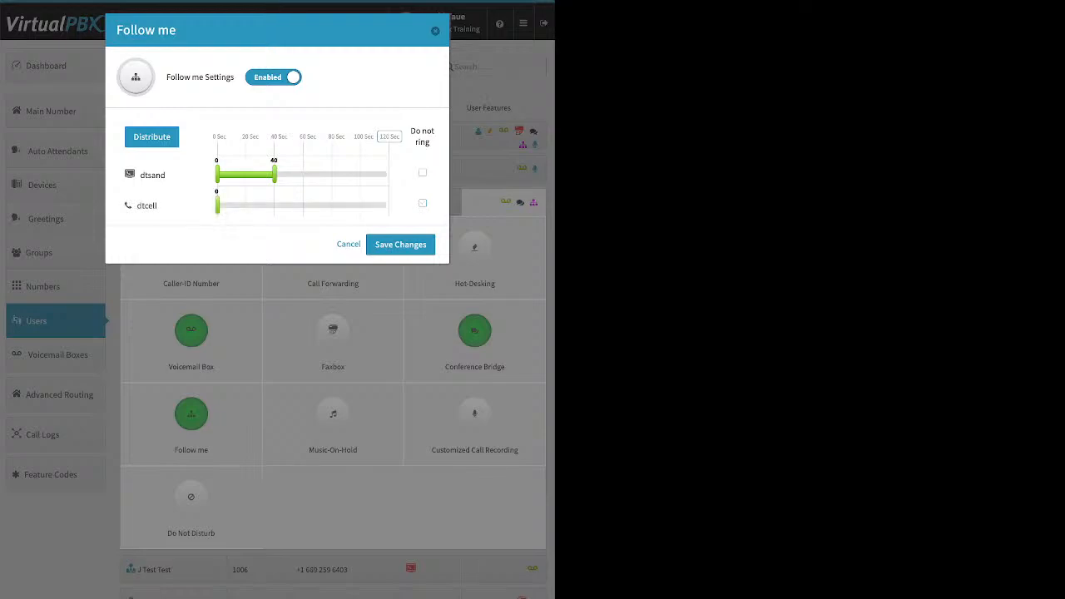
{"action": "left_click_drag", "start_coordinate": [217, 205], "coordinate": [265, 205]}
{"action": "left_click", "coordinate": [389, 136]}
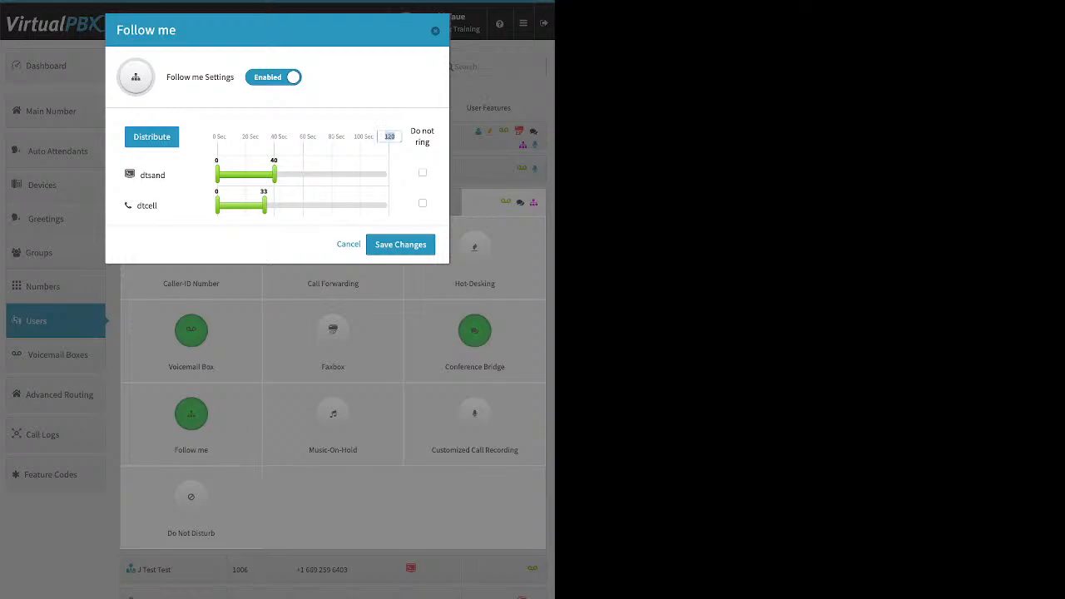
{"action": "left_click_drag", "start_coordinate": [147, 205], "coordinate": [163, 159]}
{"action": "left_click", "coordinate": [151, 137]}
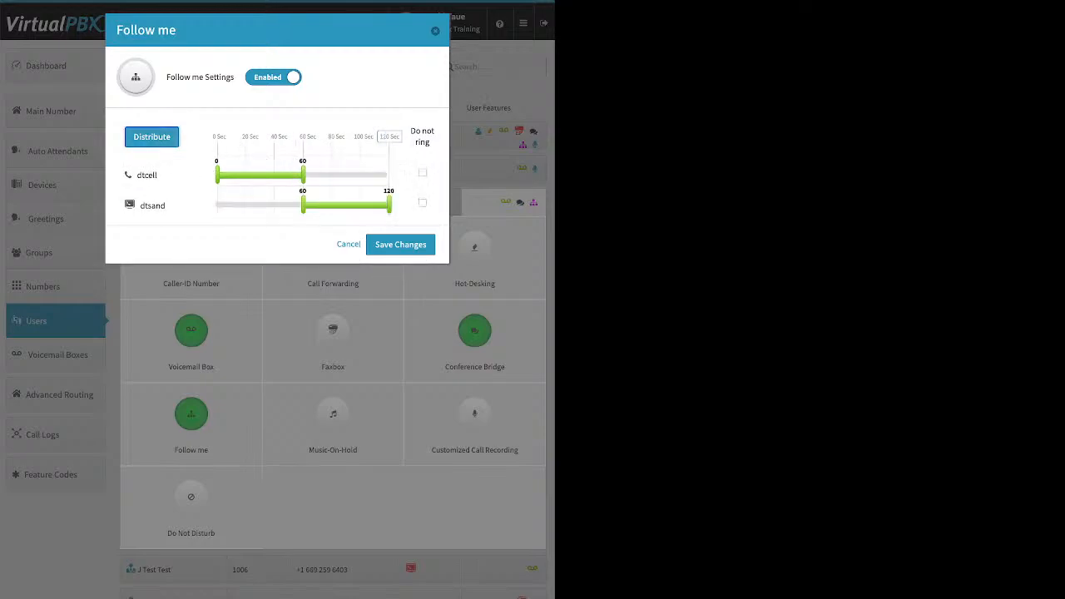
{"action": "left_click_drag", "start_coordinate": [152, 206], "coordinate": [191, 165]}
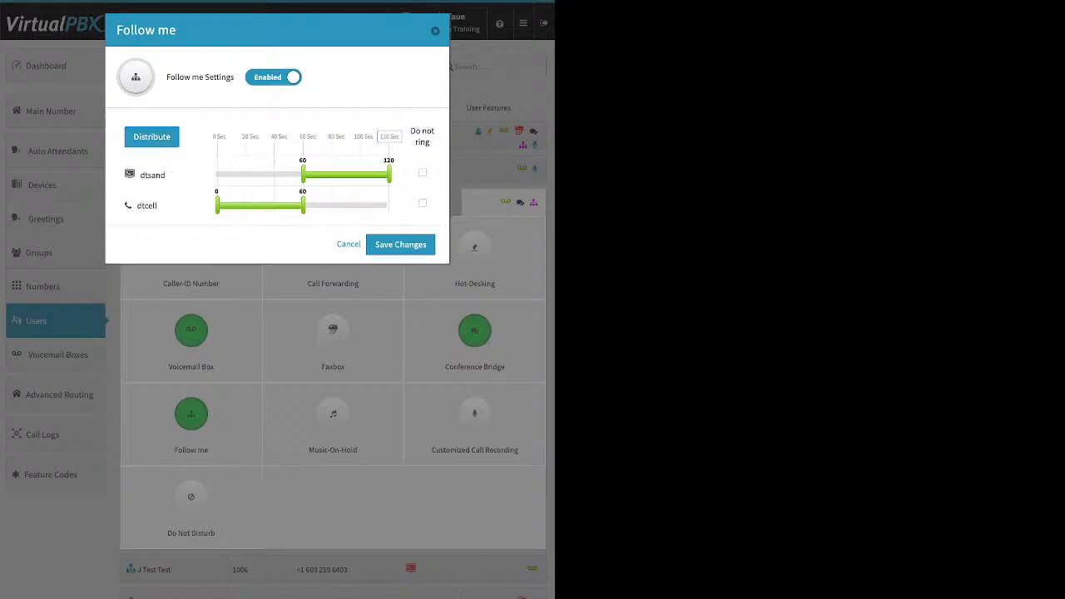
{"action": "left_click", "coordinate": [151, 137]}
Set both dtsand and dtcell to ring from 0 to 120 seconds and save the Follow me settings
{"action": "left_click_drag", "start_coordinate": [302, 174], "coordinate": [389, 174]}
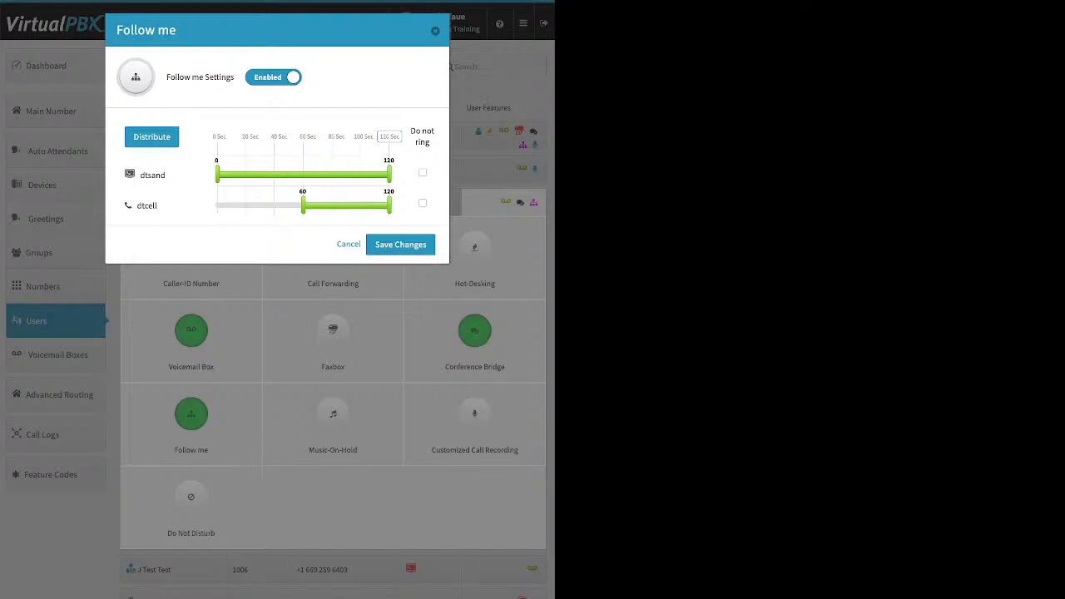
{"action": "left_click_drag", "start_coordinate": [302, 206], "coordinate": [217, 205]}
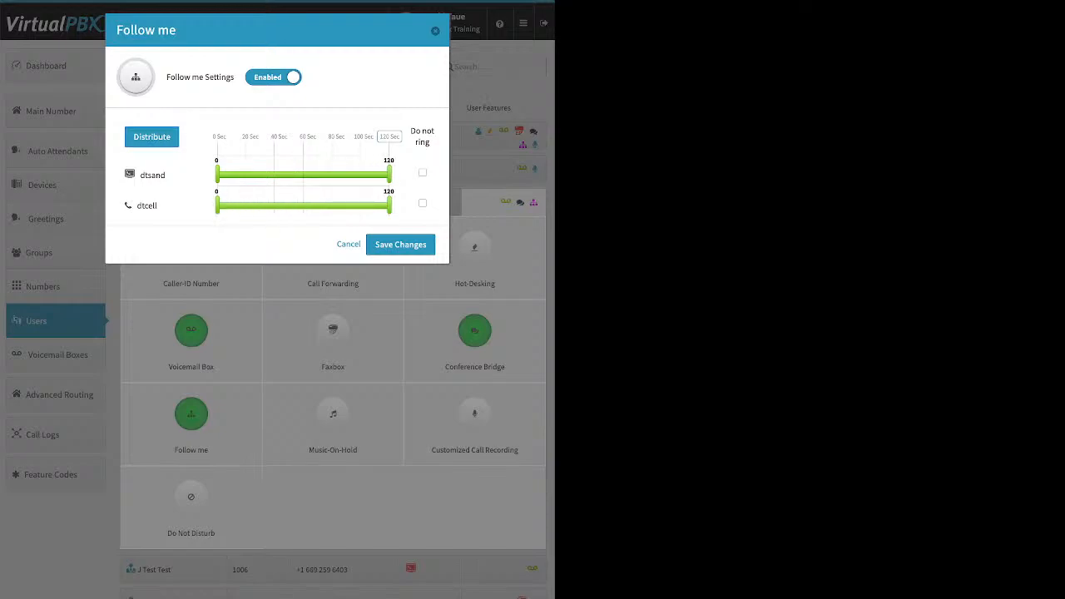
{"action": "left_click", "coordinate": [406, 244]}
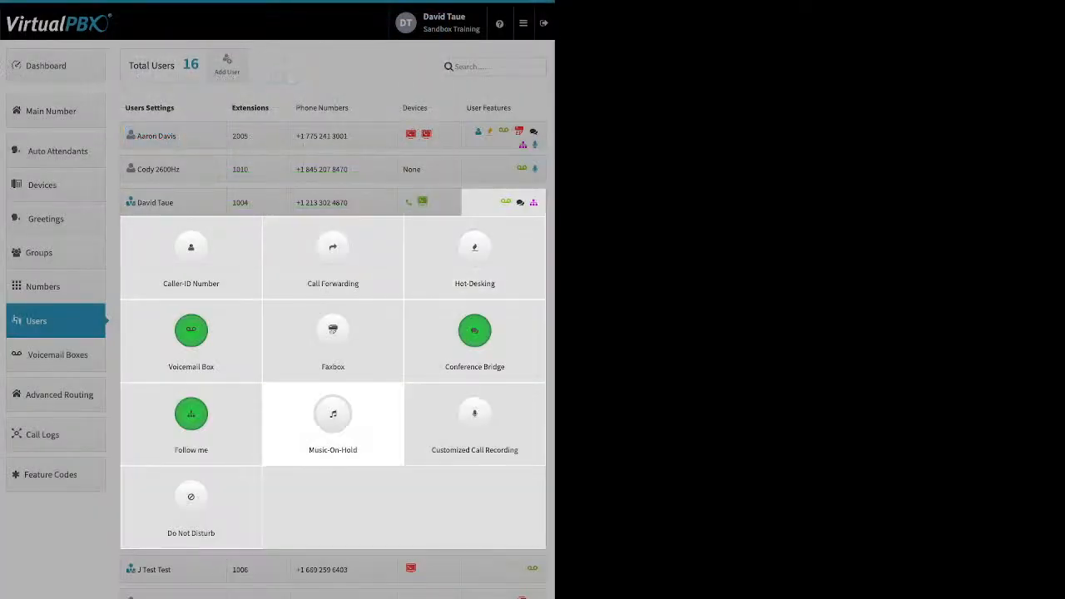
Open the third user's Music-On-Hold settings, enable them, open the upload option, and cancel
{"action": "left_click", "coordinate": [333, 416]}
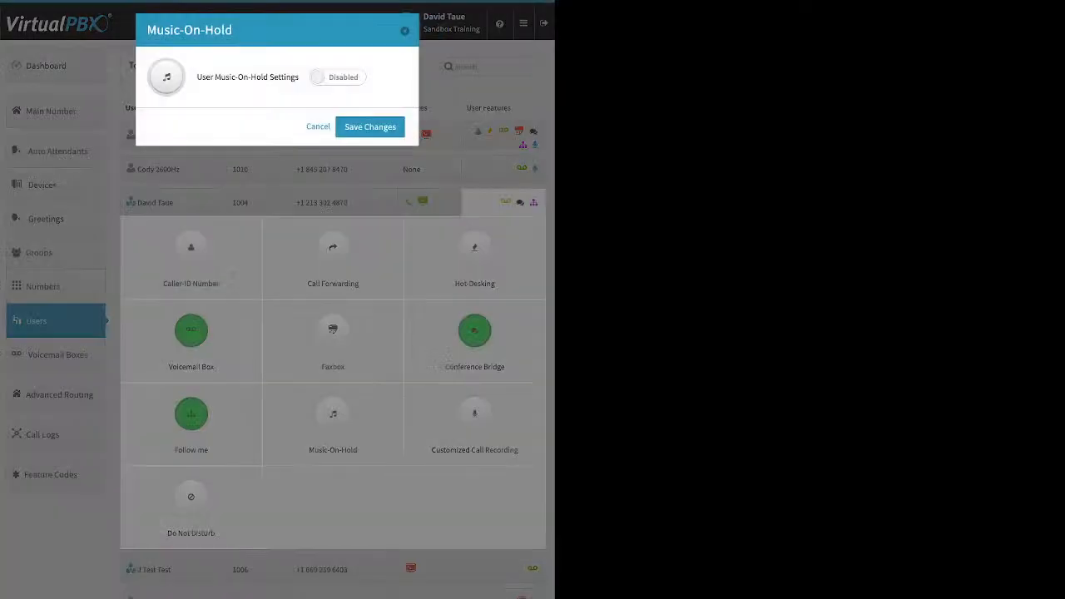
{"action": "left_click", "coordinate": [338, 78]}
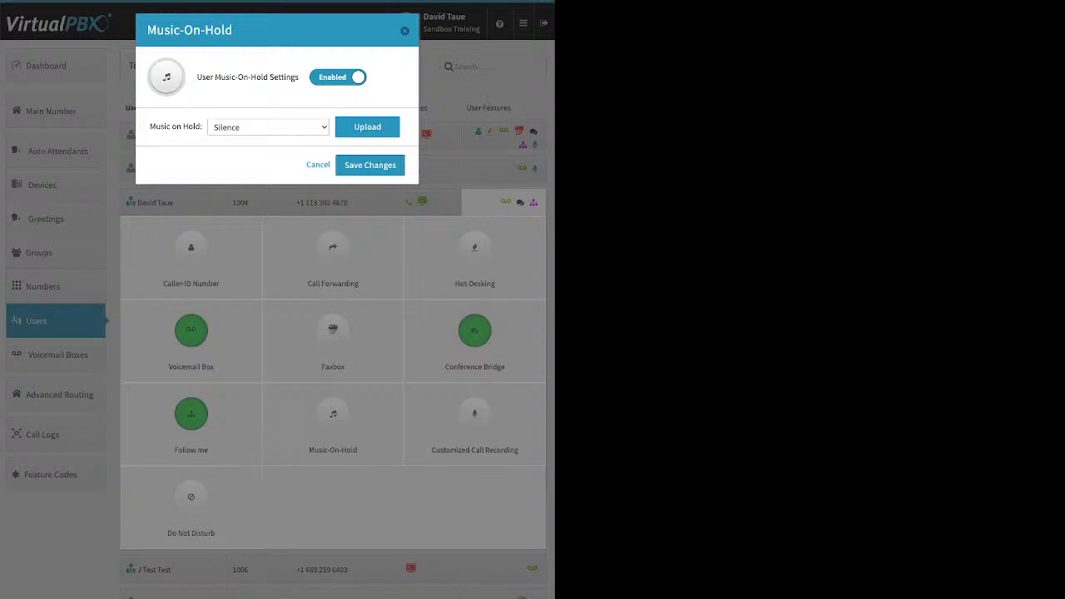
{"action": "left_click", "coordinate": [367, 127]}
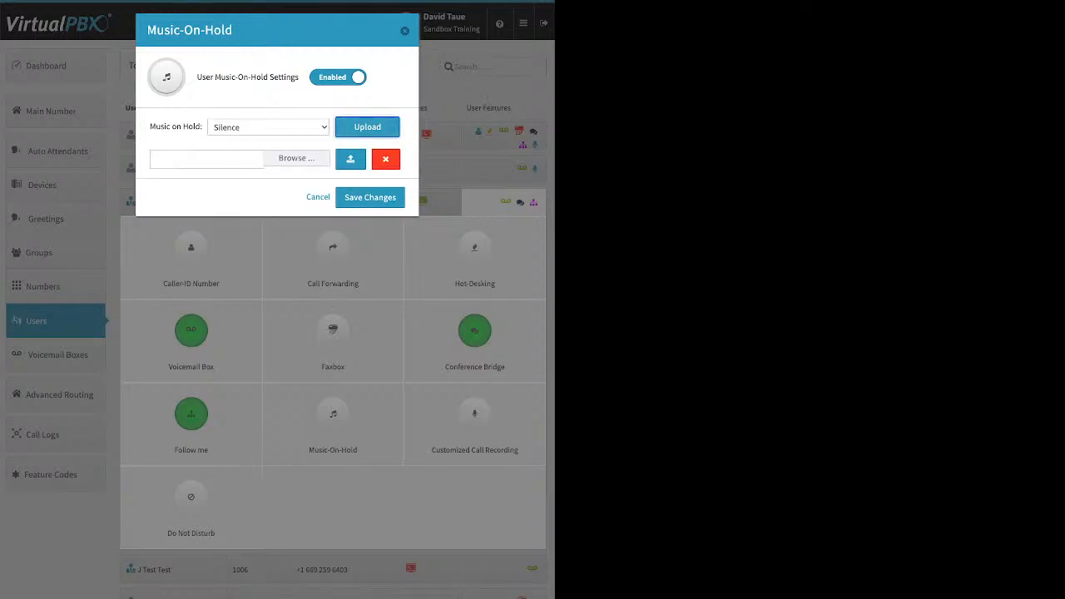
{"action": "left_click", "coordinate": [318, 197]}
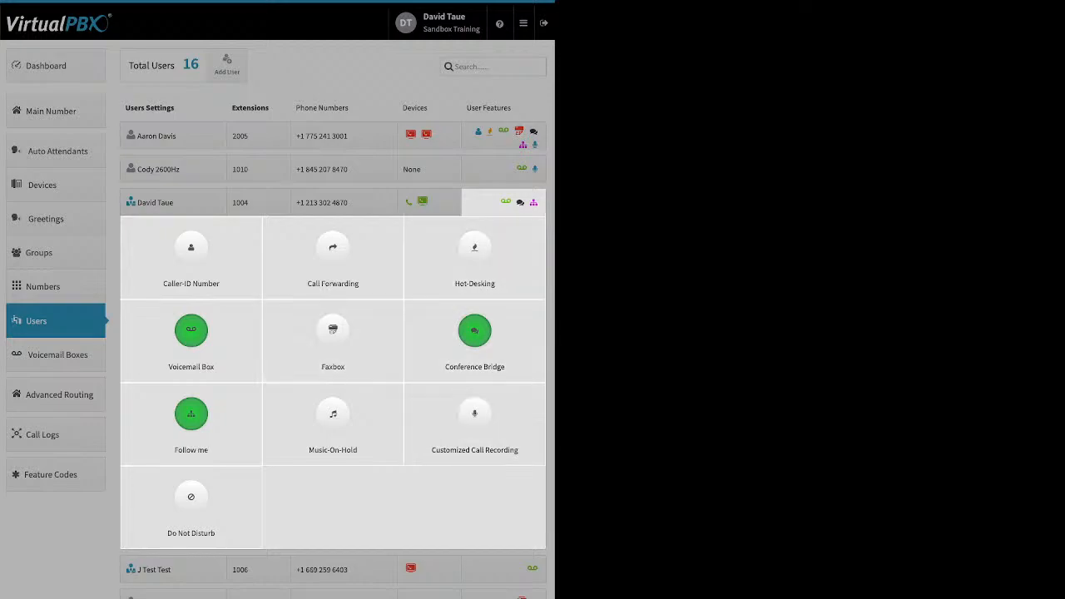
Enable Customized Call Recording for the third user, turn recording On for all four call directions, and save
{"action": "left_click", "coordinate": [474, 420]}
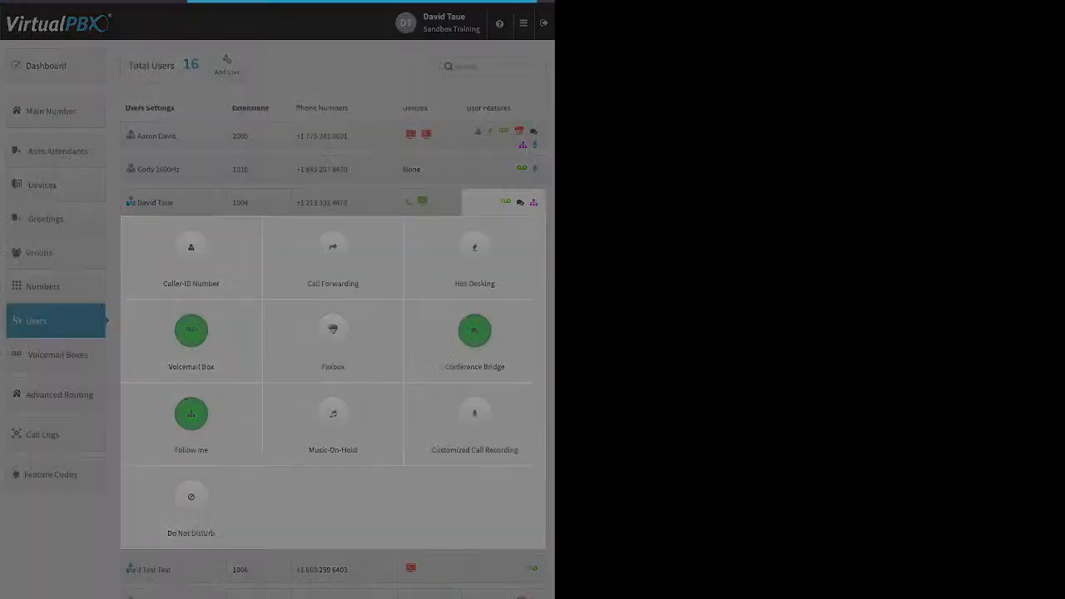
{"action": "left_click", "coordinate": [356, 76]}
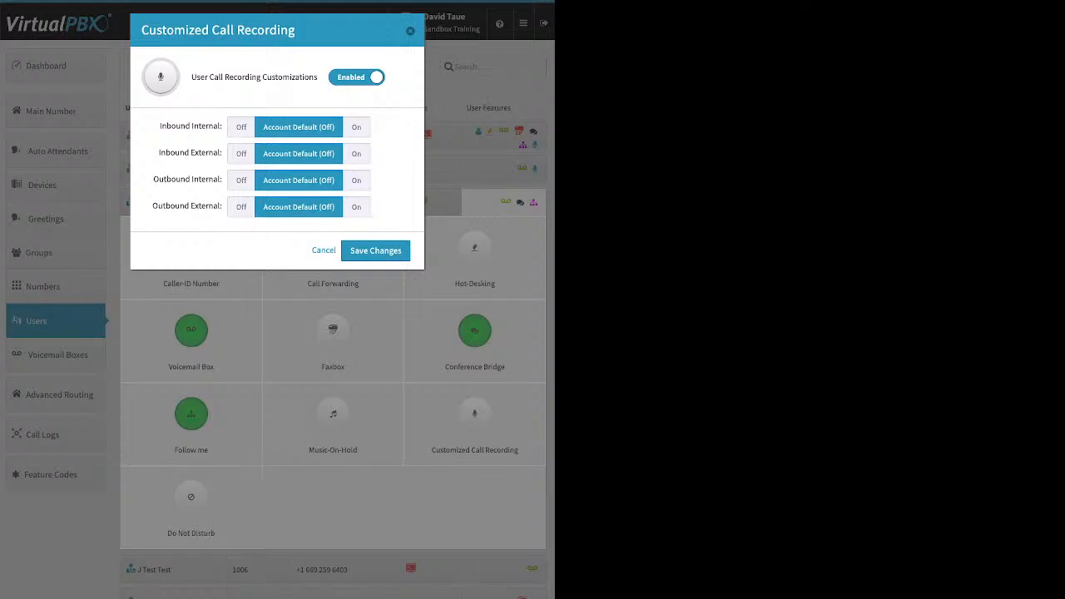
{"action": "left_click", "coordinate": [356, 126]}
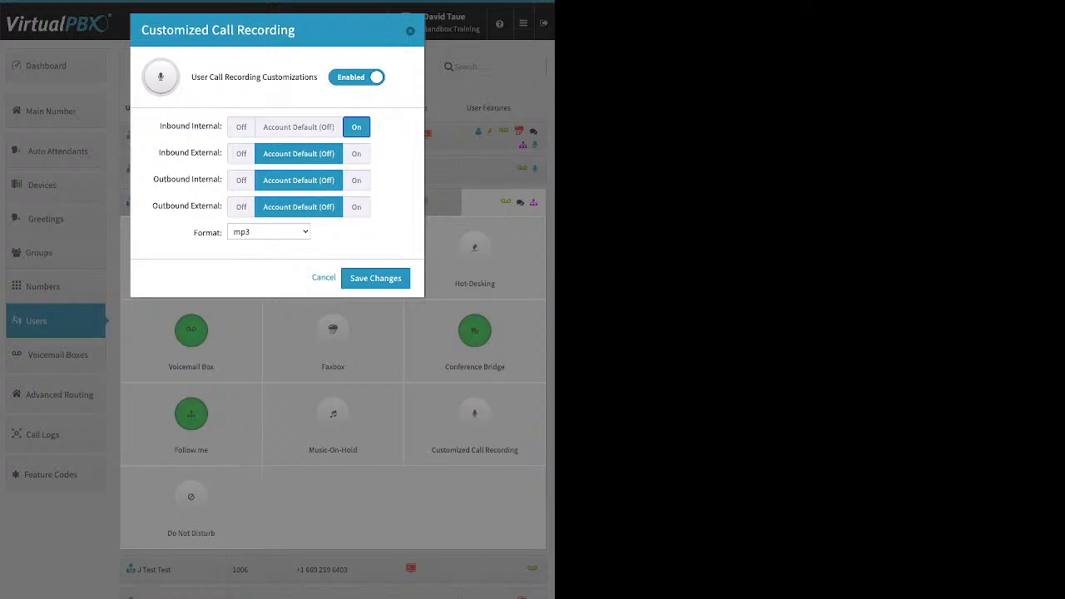
{"action": "left_click", "coordinate": [357, 153]}
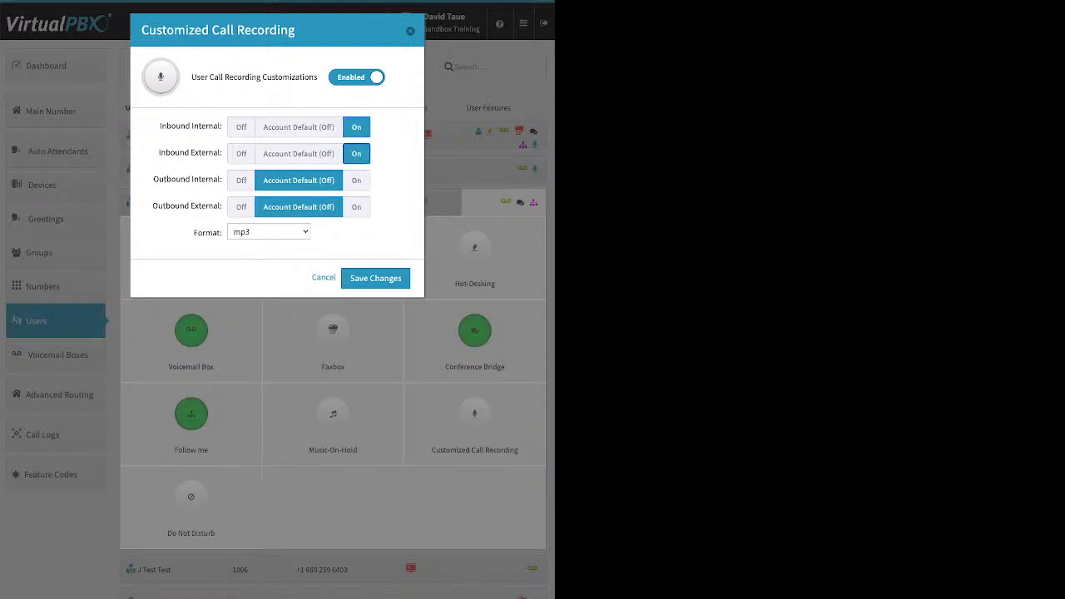
{"action": "left_click", "coordinate": [356, 180]}
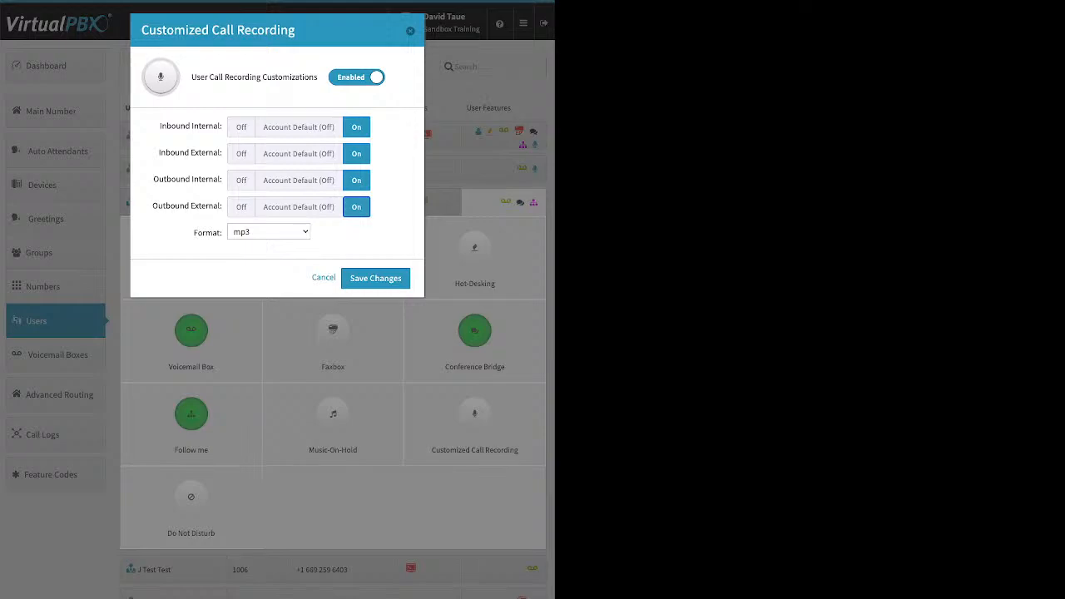
{"action": "left_click", "coordinate": [375, 278]}
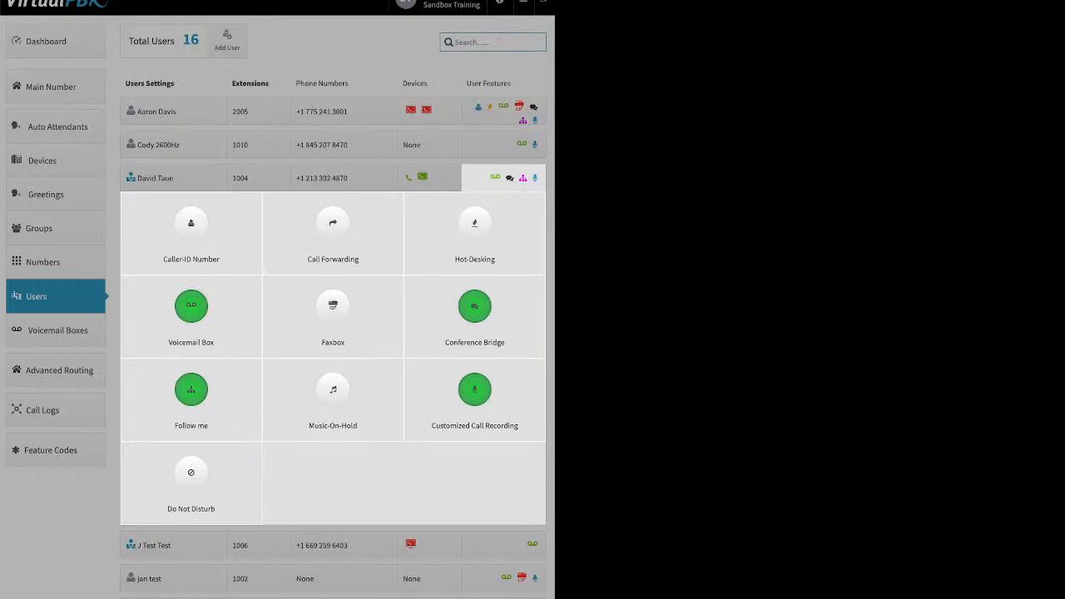
Open the third user's Do Not Disturb settings, toggle DND on and back off, and cancel
{"action": "left_click", "coordinate": [190, 478]}
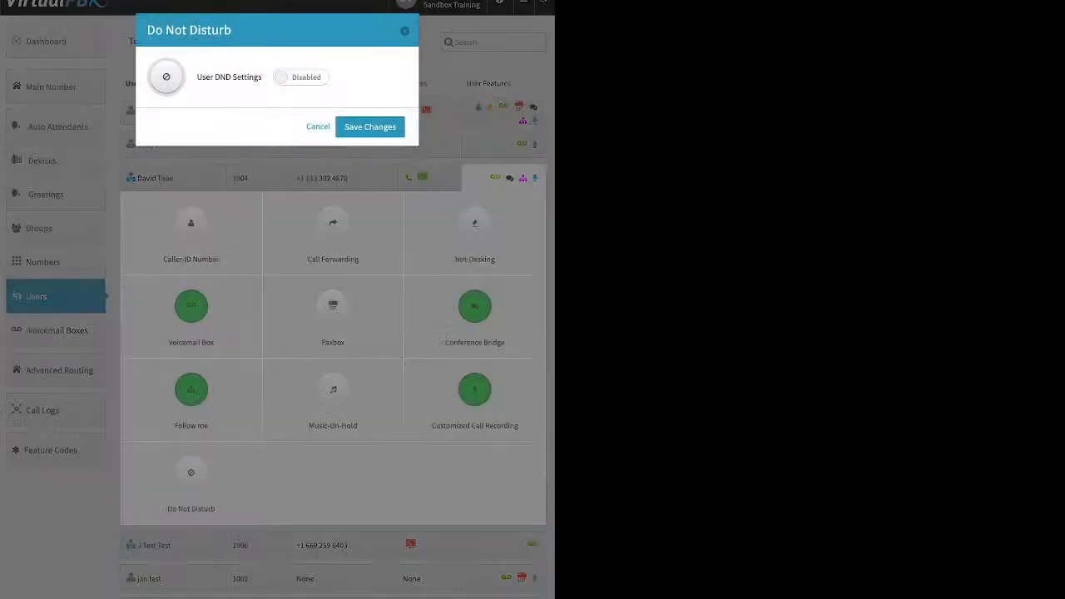
{"action": "left_click", "coordinate": [300, 76]}
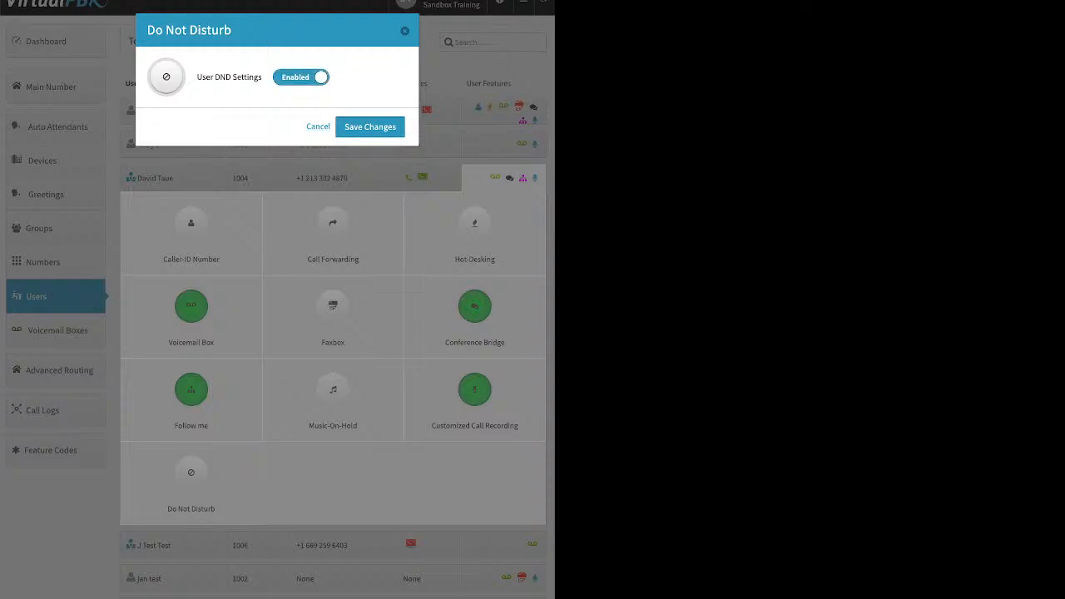
{"action": "left_click", "coordinate": [300, 76]}
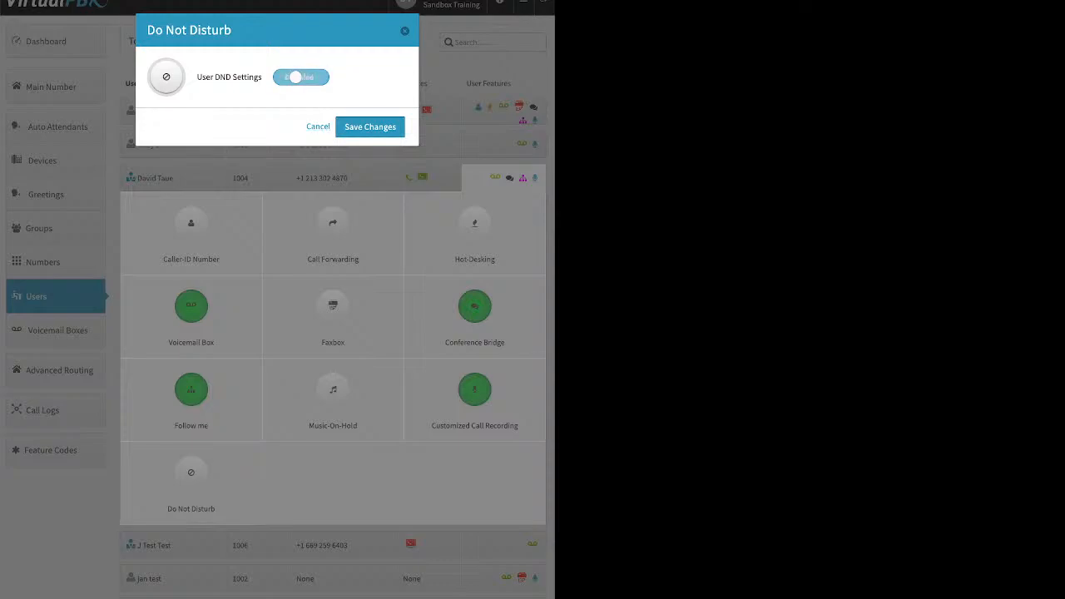
{"action": "left_click", "coordinate": [318, 127]}
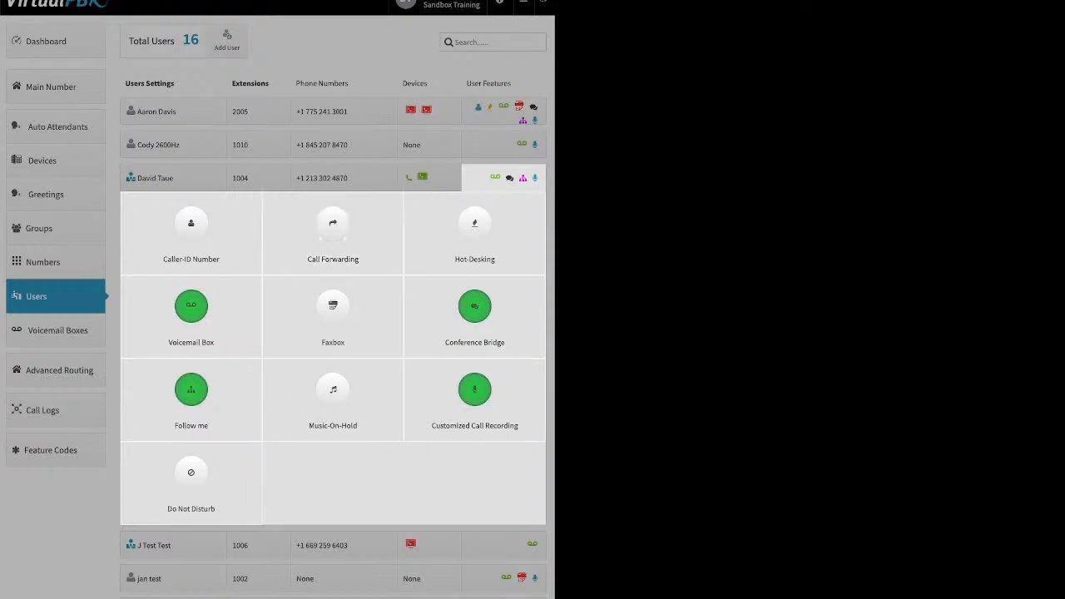
Go to Voicemail Boxes and examine the Add Voicemail Box form's Name, Voicemail Number and PIN fields, then close it
{"action": "left_click", "coordinate": [391, 62]}
{"action": "left_click", "coordinate": [523, 24]}
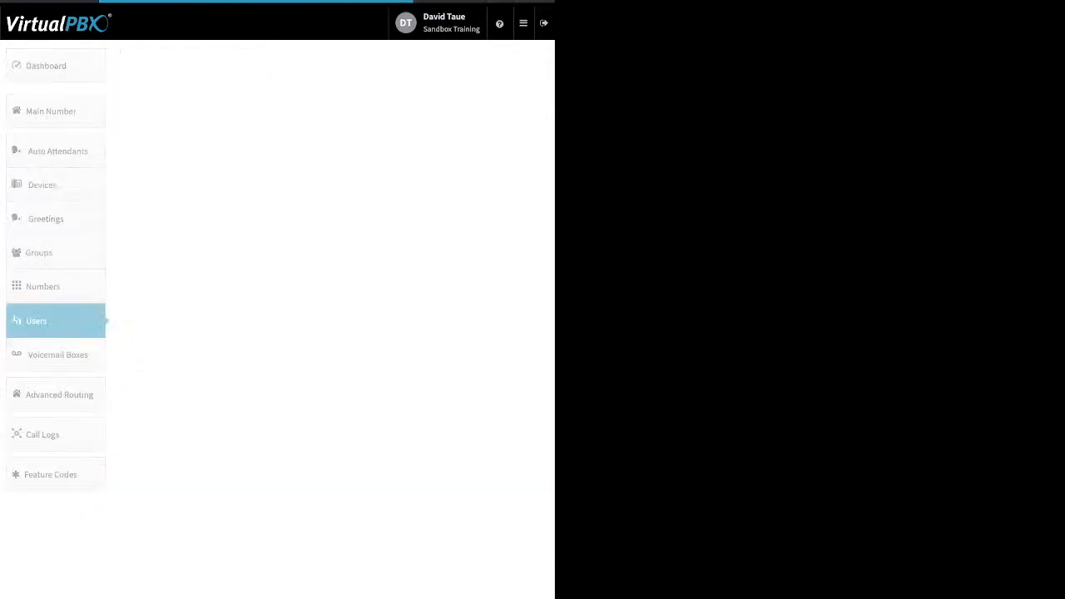
{"action": "left_click", "coordinate": [57, 355]}
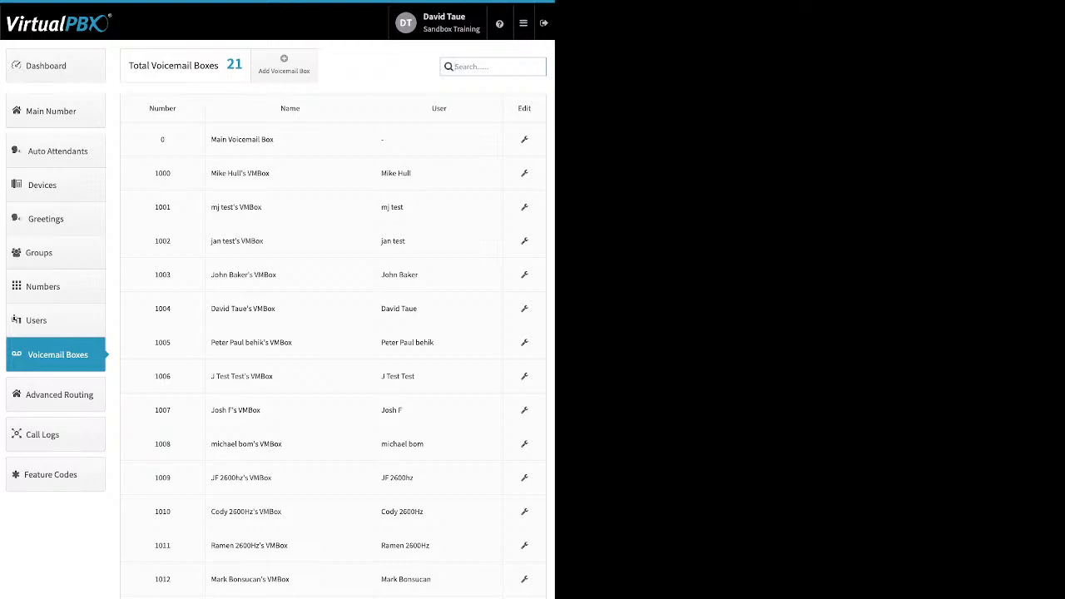
{"action": "left_click", "coordinate": [284, 64]}
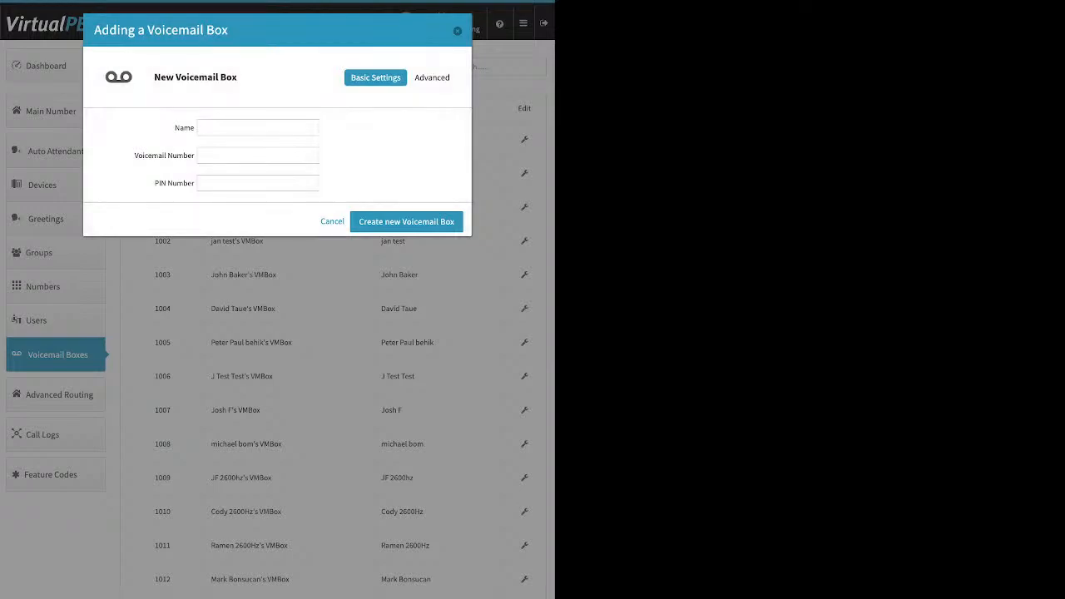
{"action": "left_click", "coordinate": [258, 128]}
{"action": "left_click", "coordinate": [258, 155]}
{"action": "left_click", "coordinate": [382, 158]}
{"action": "key", "text": "Escape"}
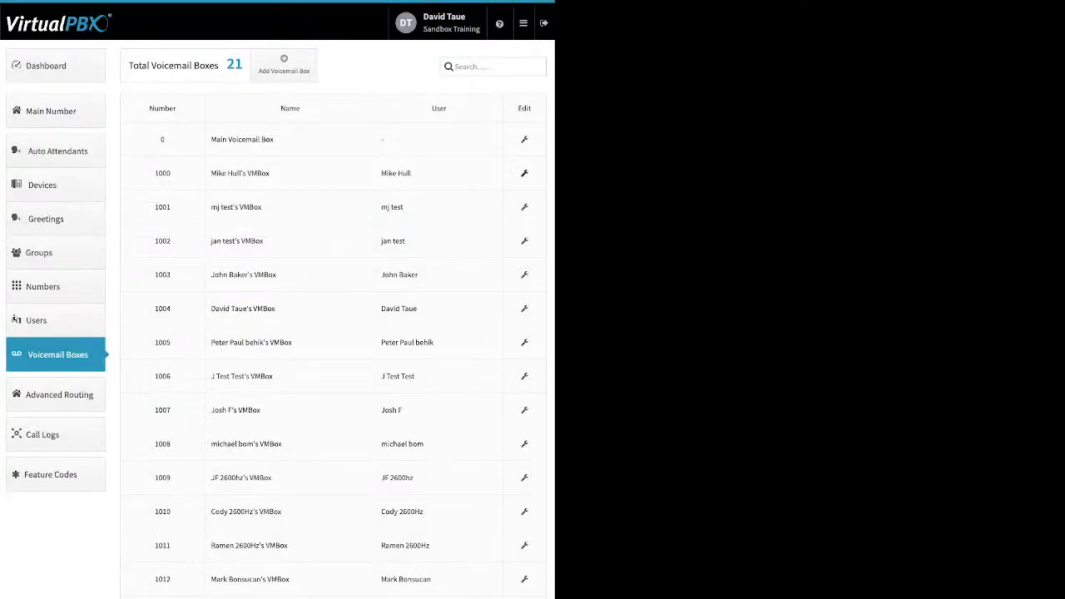
{"action": "left_click", "coordinate": [524, 173]}
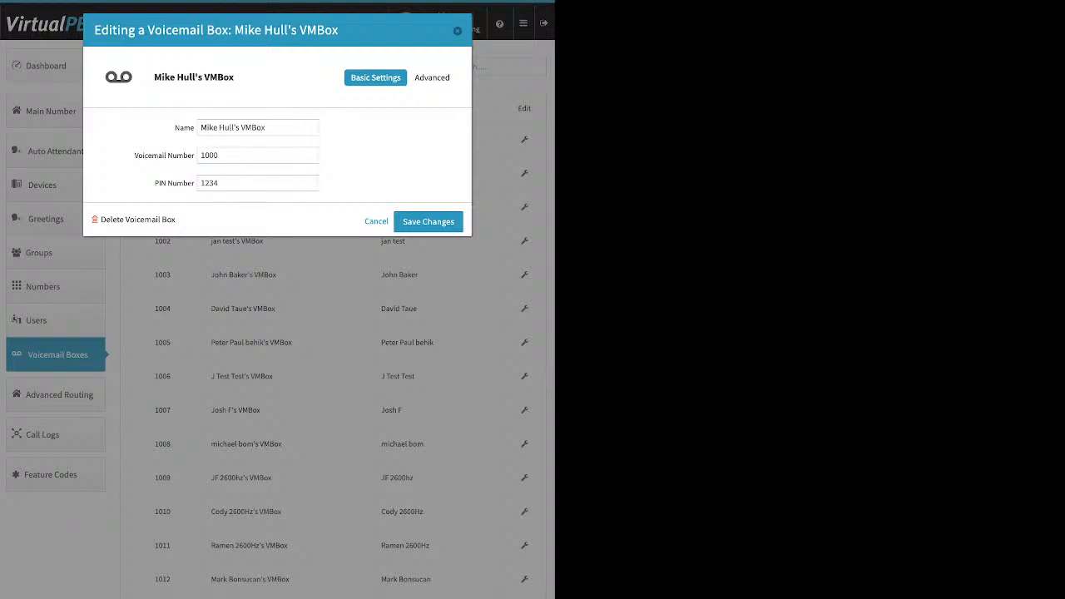
{"action": "left_click", "coordinate": [433, 78]}
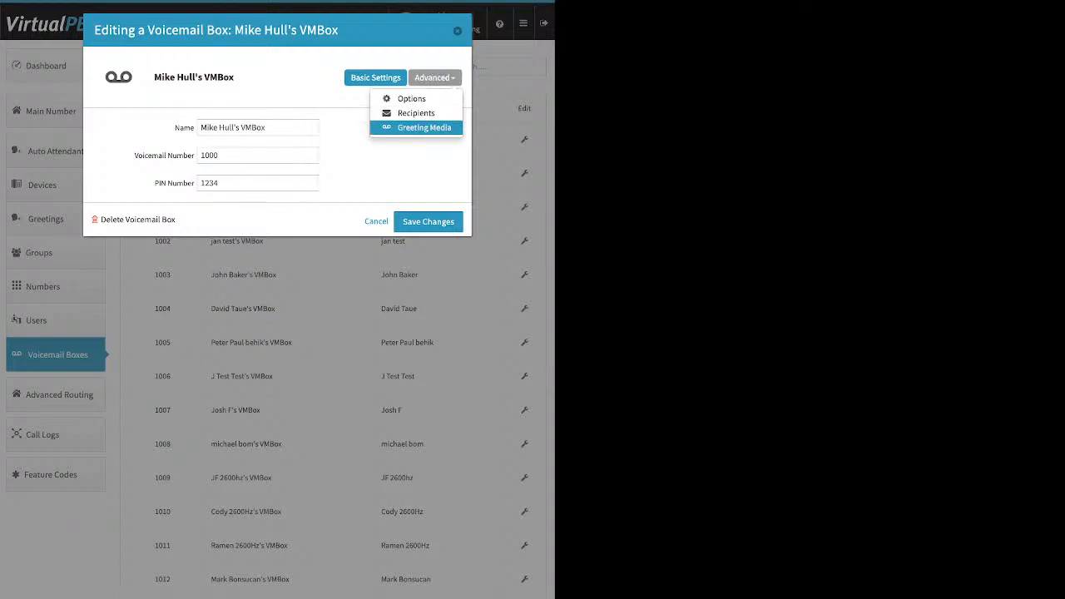
{"action": "left_click", "coordinate": [426, 128]}
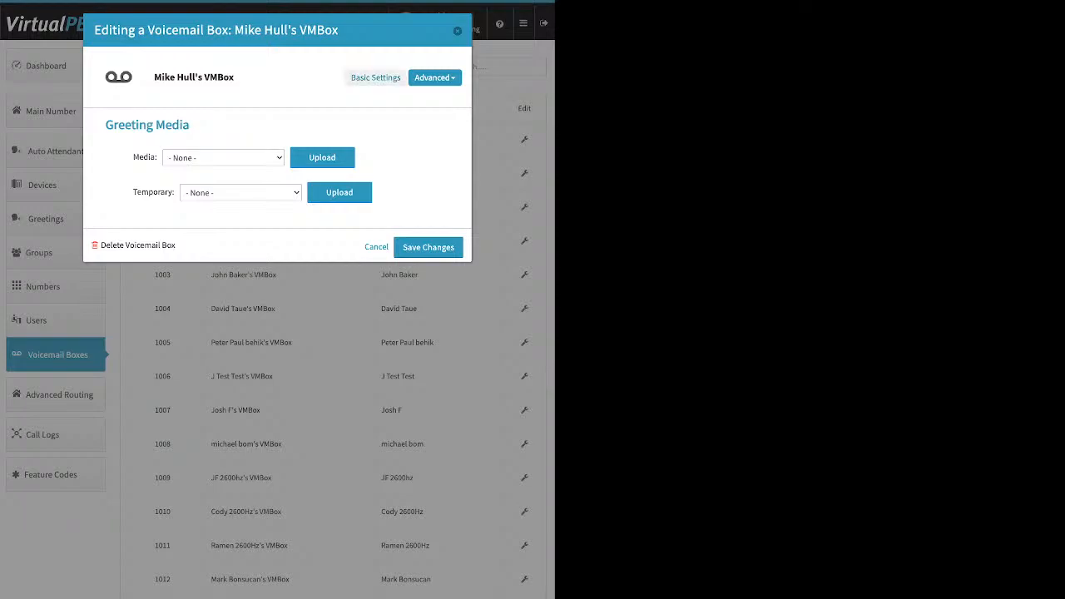
{"action": "left_click", "coordinate": [375, 77]}
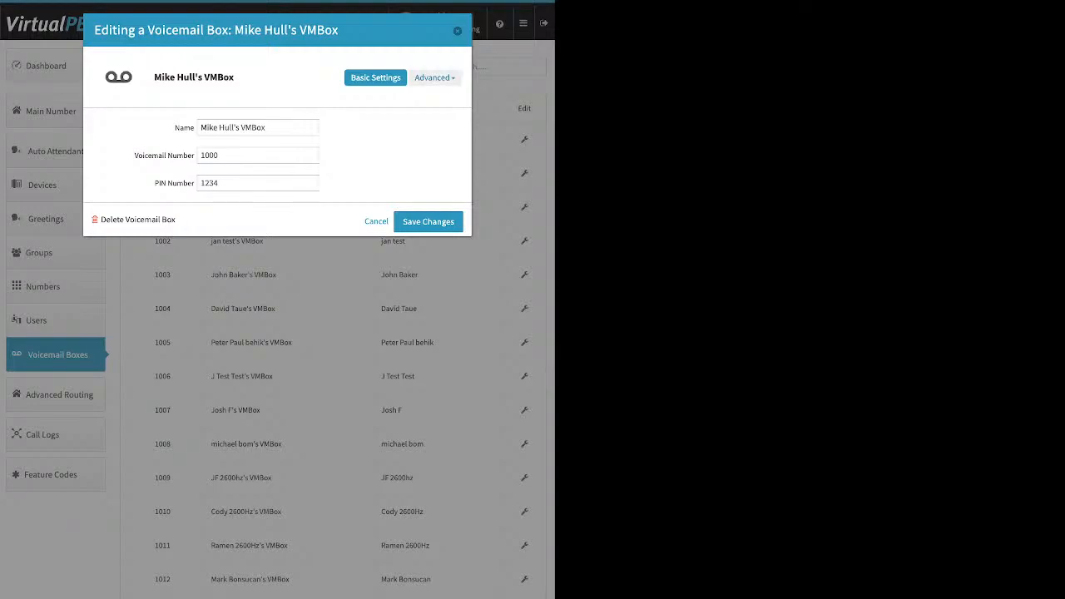
{"action": "left_click", "coordinate": [434, 77]}
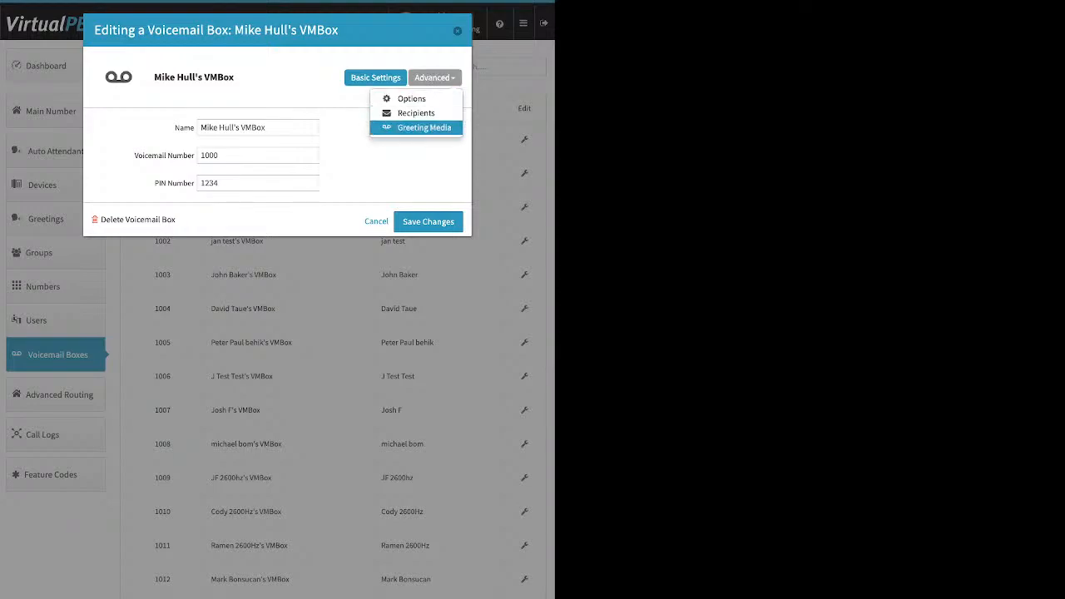
{"action": "left_click", "coordinate": [424, 127]}
{"action": "left_click_drag", "start_coordinate": [133, 157], "coordinate": [158, 157]}
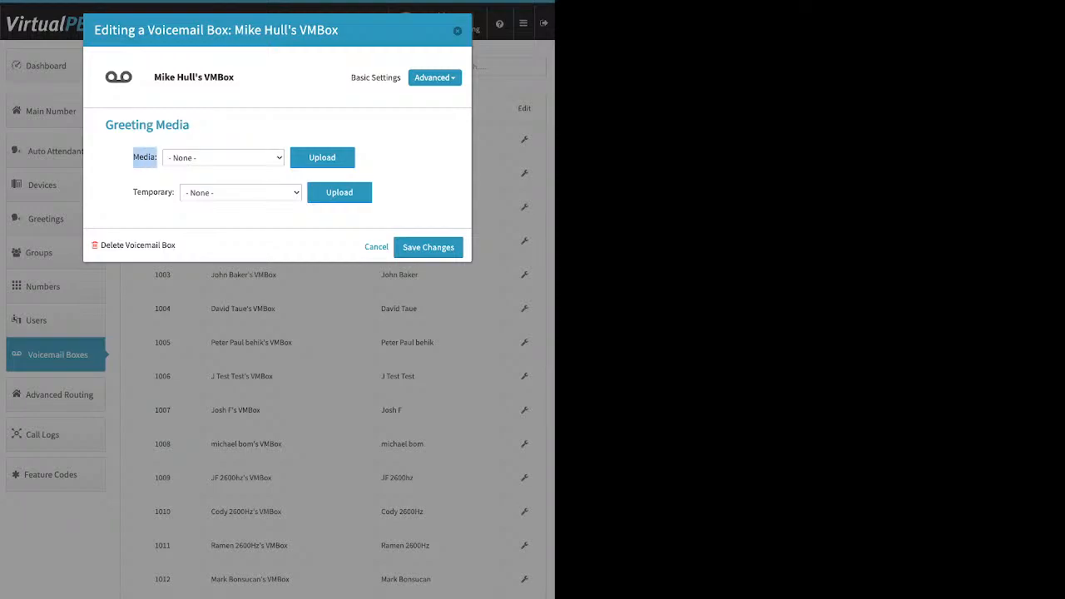
{"action": "left_click", "coordinate": [157, 158]}
{"action": "left_click_drag", "start_coordinate": [133, 192], "coordinate": [173, 192]}
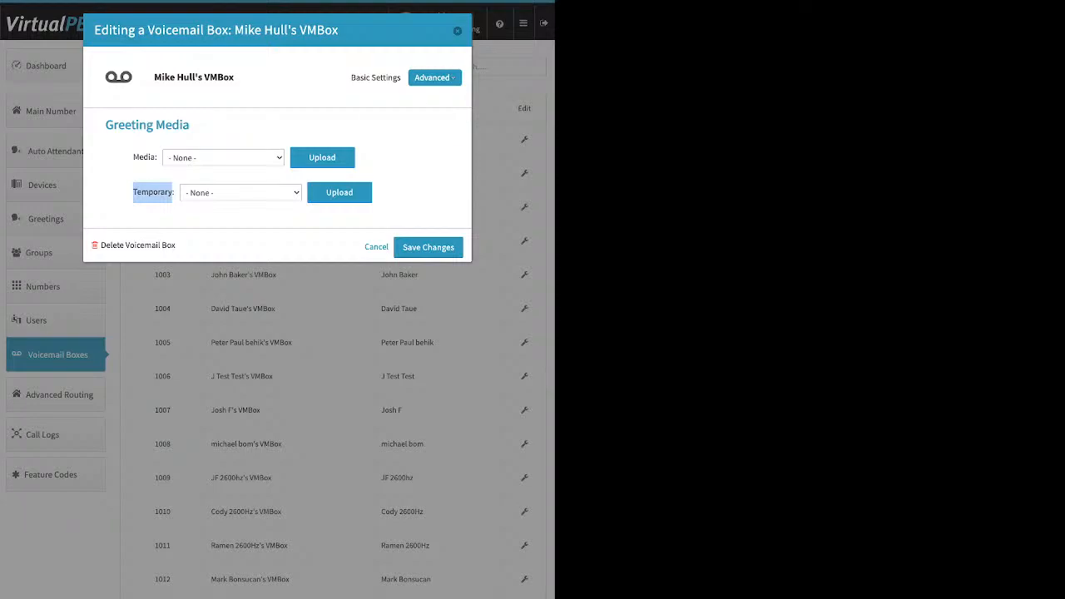
Open the voicemail box's Recipients panel and bring up the field for adding a new notification recipient
{"action": "left_click", "coordinate": [434, 78]}
{"action": "left_click", "coordinate": [416, 114]}
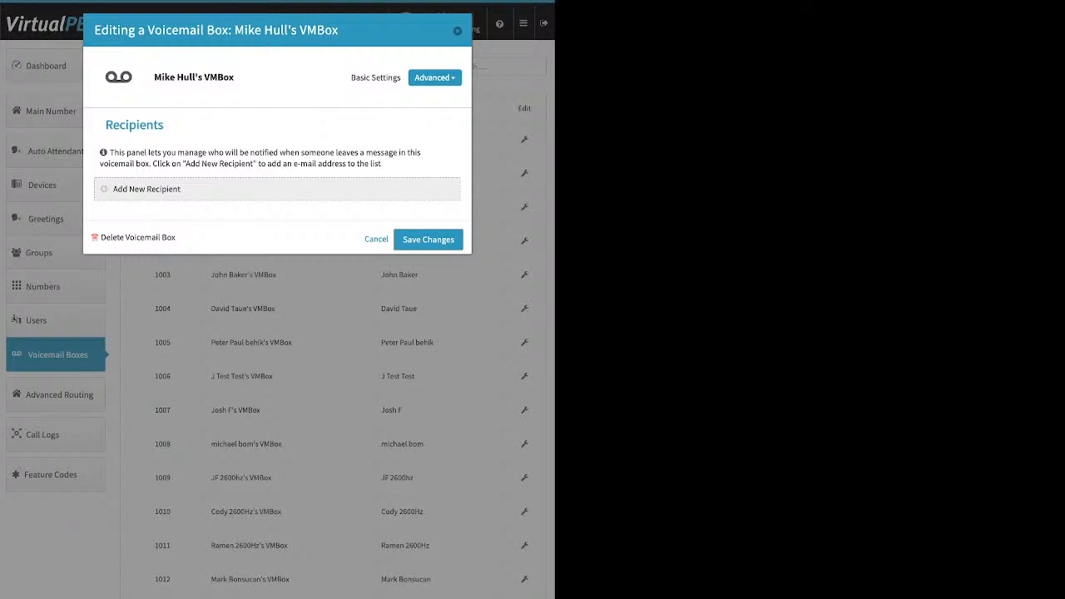
{"action": "left_click", "coordinate": [146, 190]}
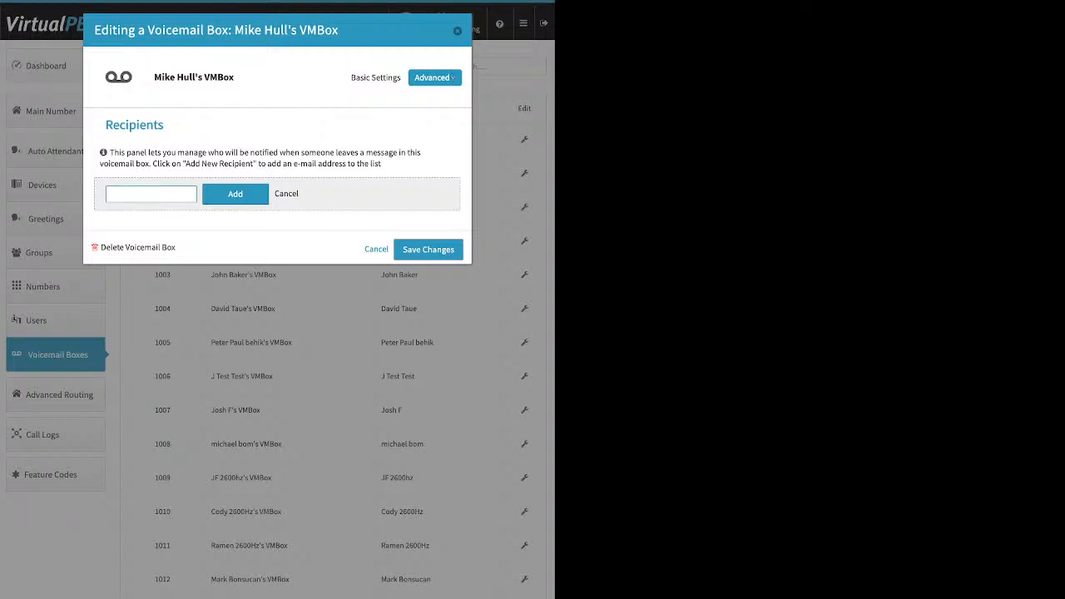
Tick Already Setup? in the voicemail box's advanced Options, then close the editor without saving
{"action": "left_click", "coordinate": [435, 77]}
{"action": "left_click", "coordinate": [412, 98]}
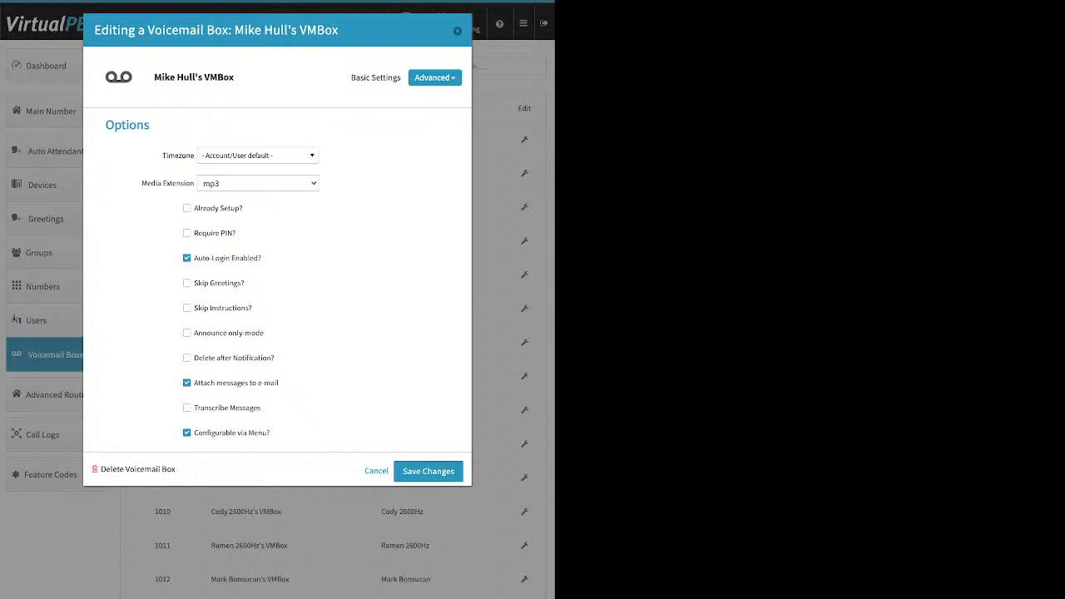
{"action": "left_click", "coordinate": [186, 208]}
{"action": "left_click_drag", "start_coordinate": [223, 383], "coordinate": [279, 383]}
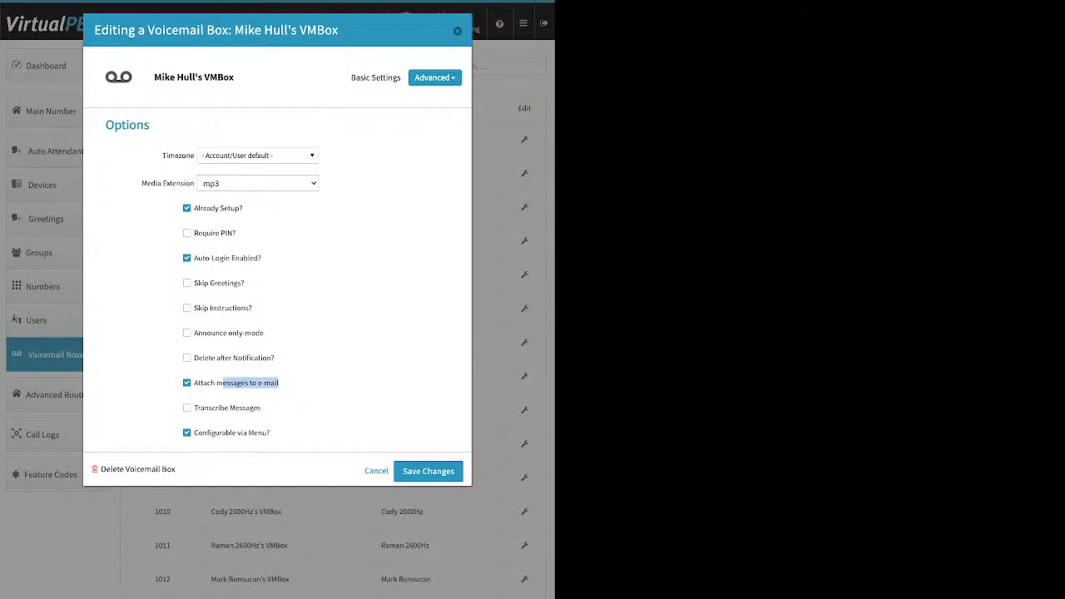
{"action": "left_click_drag", "start_coordinate": [210, 358], "coordinate": [275, 357]}
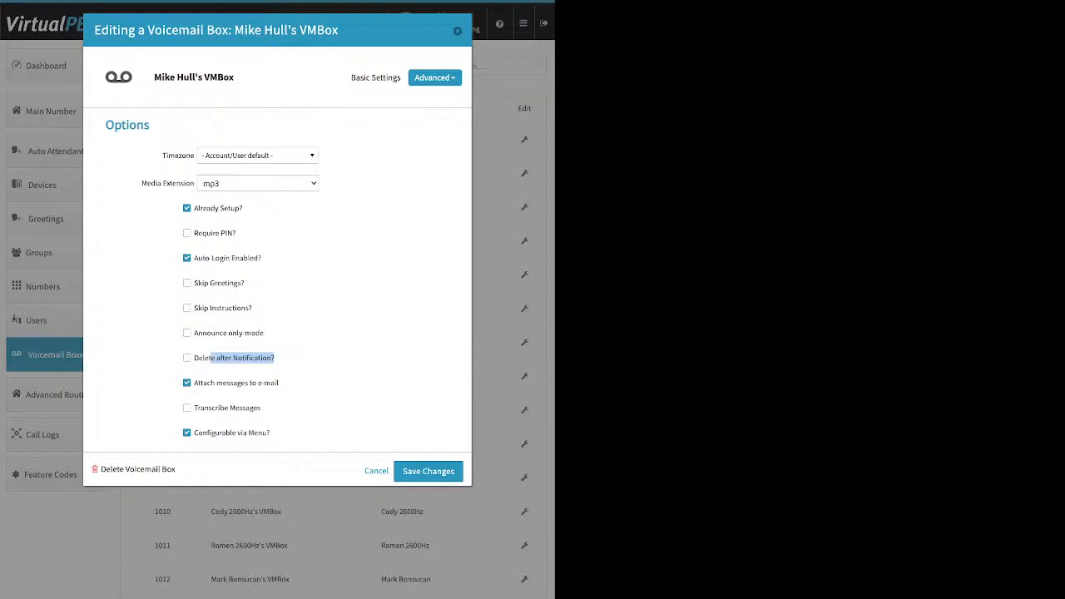
{"action": "left_click", "coordinate": [333, 358]}
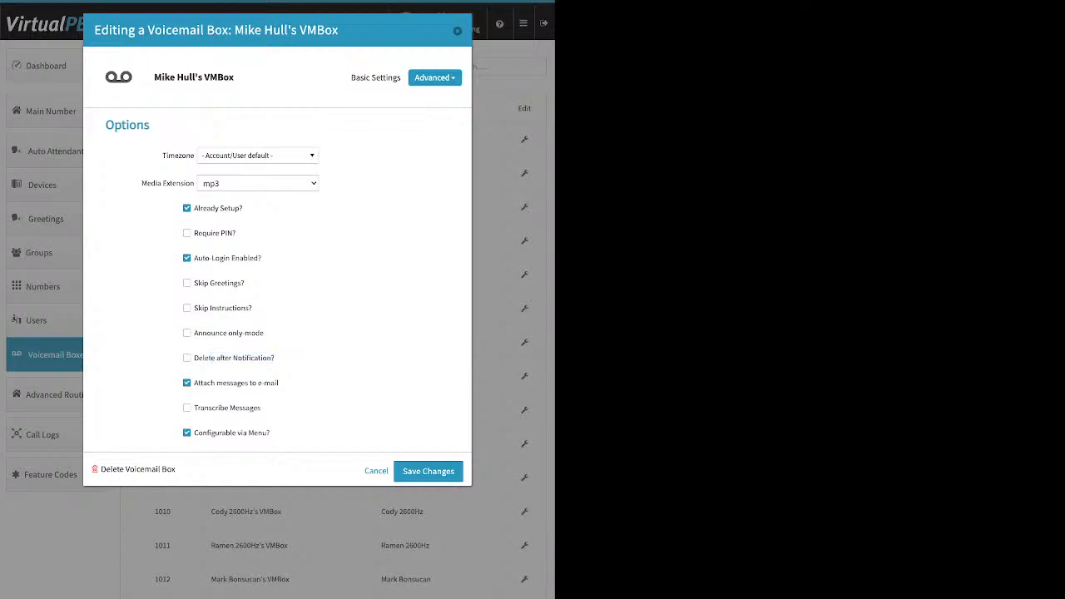
{"action": "key", "text": "Escape"}
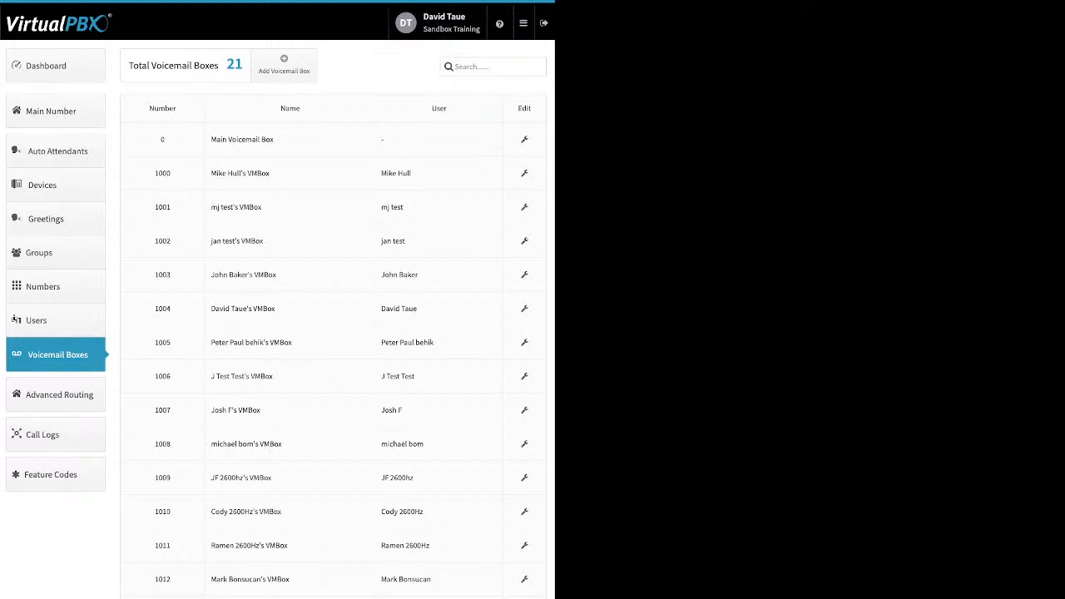
Enable Direct Inward System Access under Advanced Routing and add the DISA extension number 7692
{"action": "left_click", "coordinate": [57, 394]}
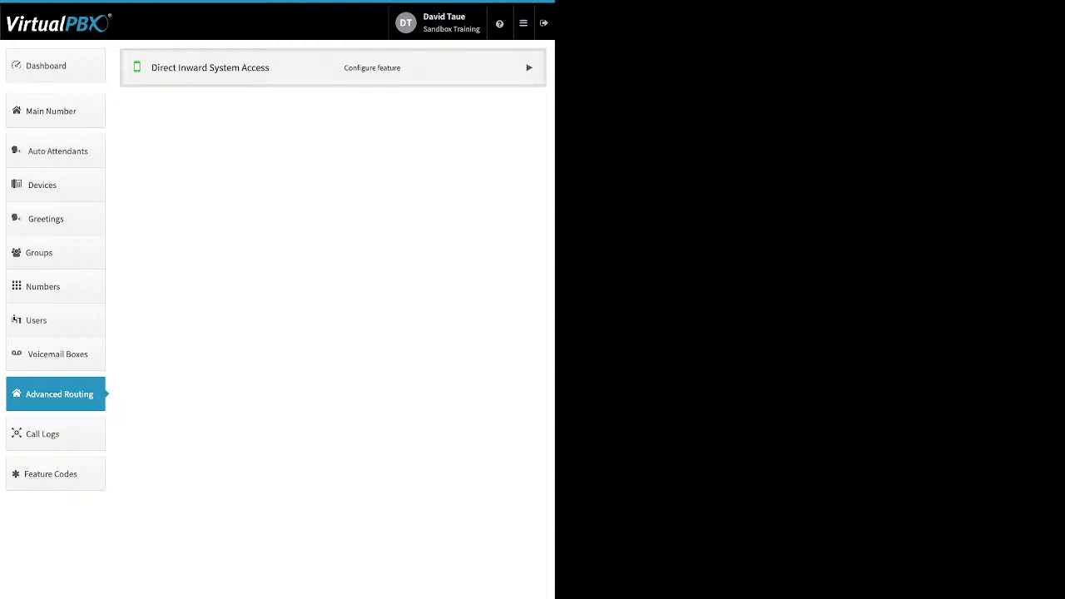
{"action": "left_click", "coordinate": [529, 67]}
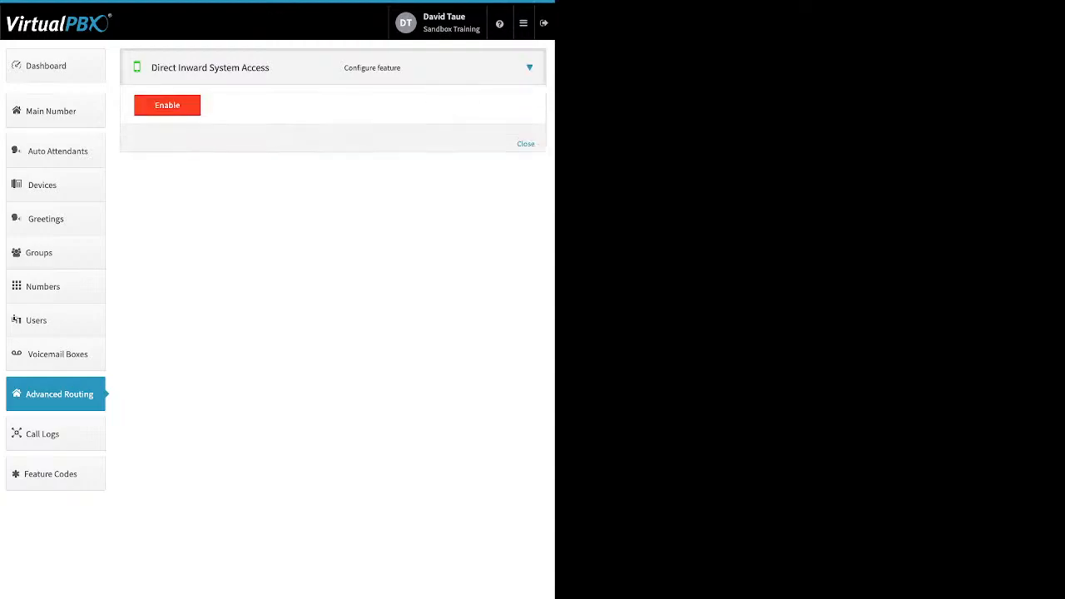
{"action": "left_click", "coordinate": [167, 105]}
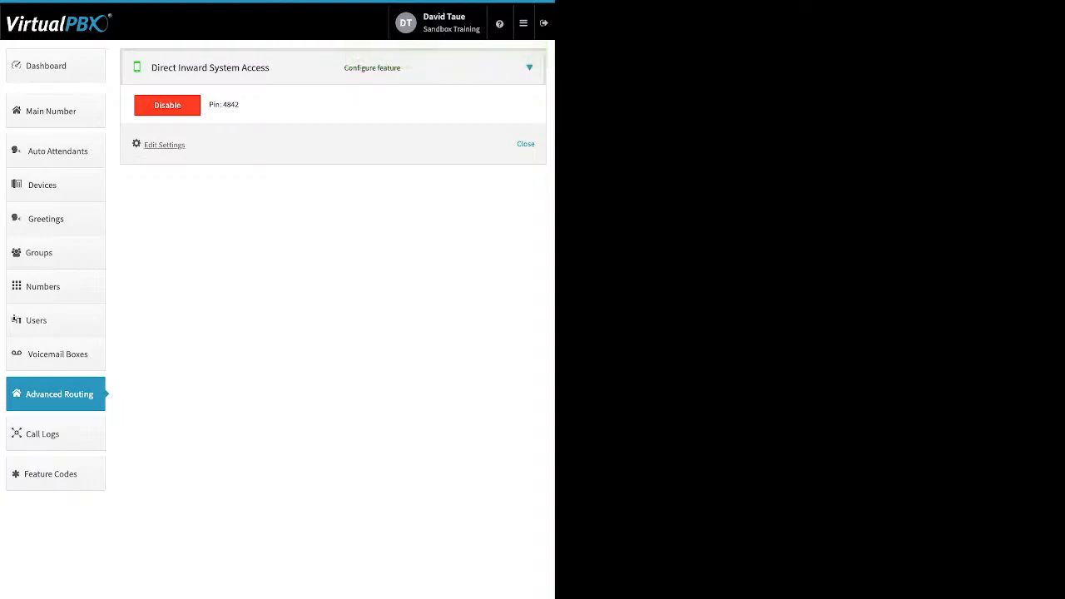
{"action": "left_click", "coordinate": [164, 145]}
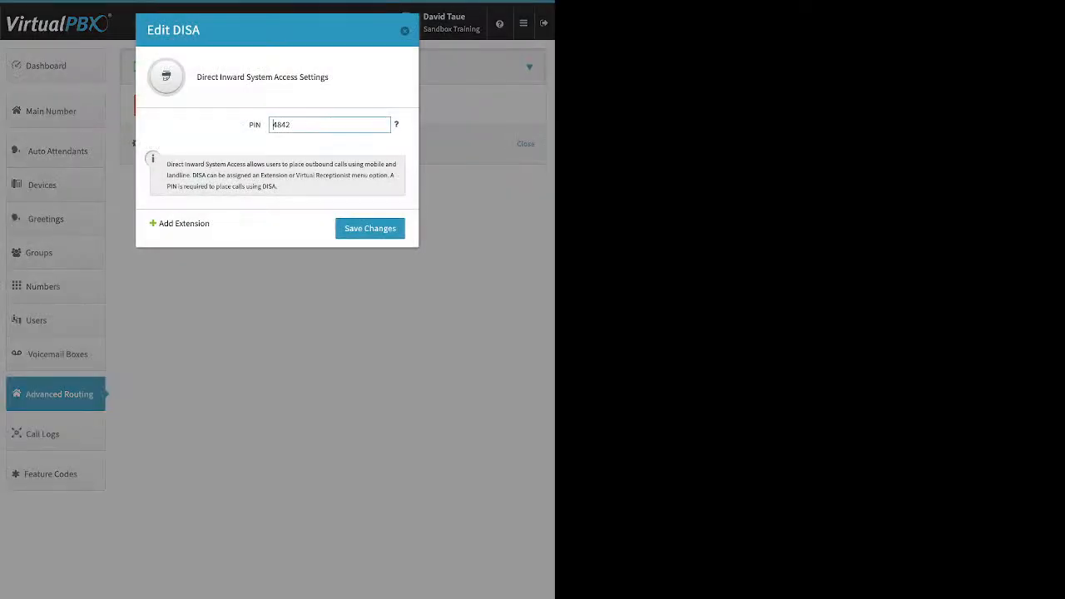
{"action": "left_click", "coordinate": [184, 222]}
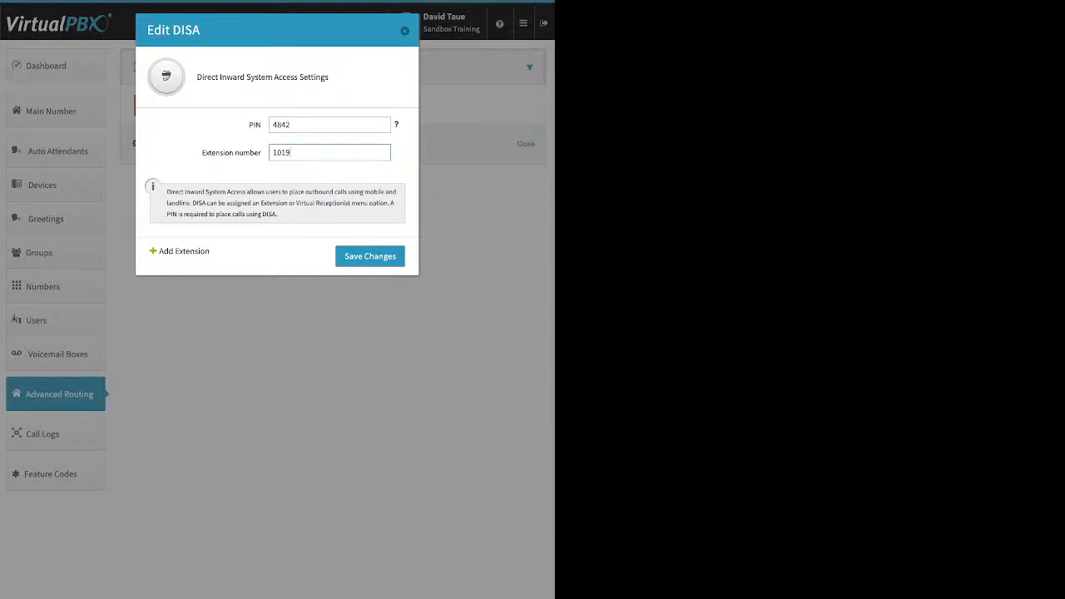
{"action": "key", "text": "ctrl+a"}
{"action": "type", "text": "7692"}
{"action": "key", "text": "Return"}
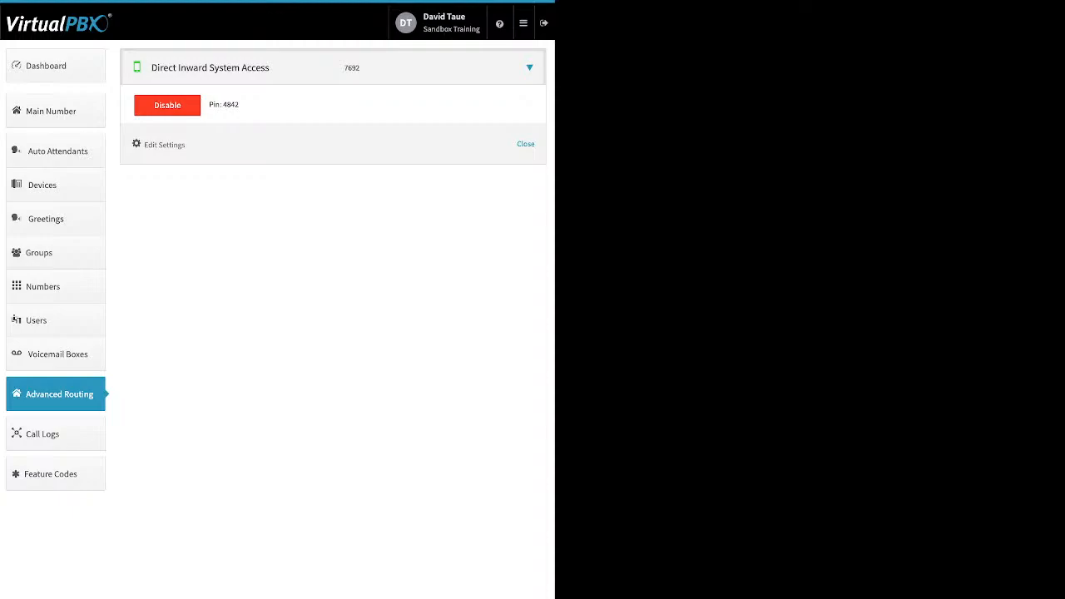
Open the company Caller ID settings from the Dashboard and close them without changes
{"action": "left_click", "coordinate": [56, 66]}
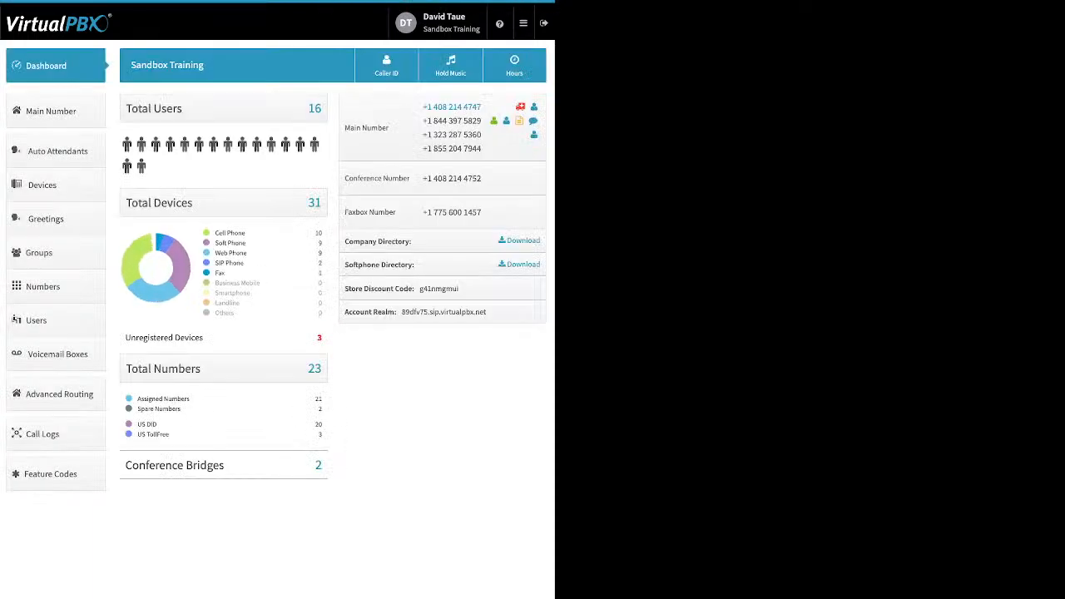
{"action": "left_click", "coordinate": [386, 65]}
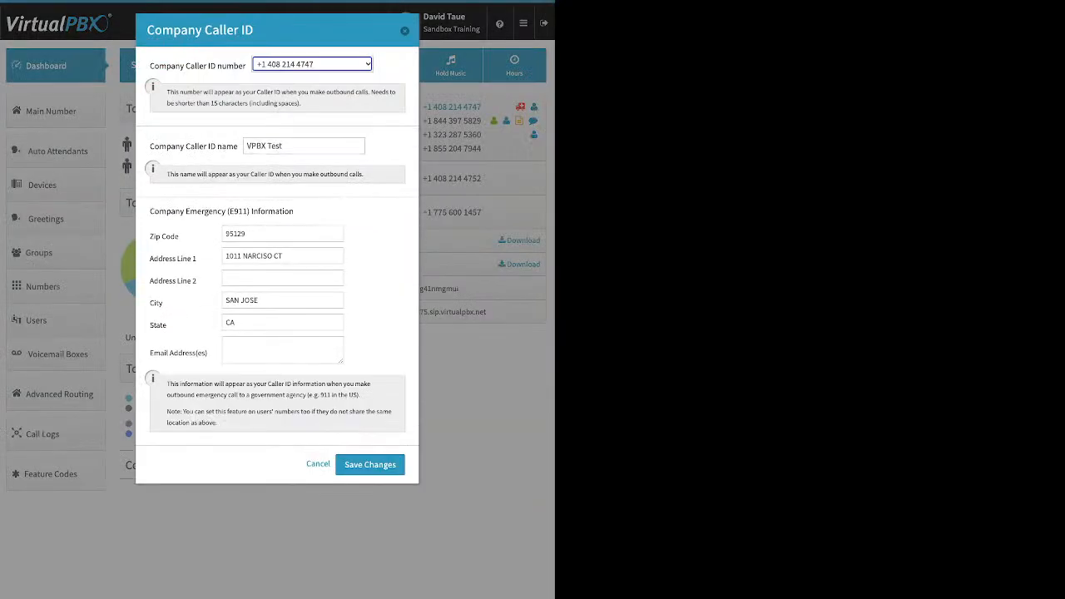
{"action": "left_click", "coordinate": [404, 30]}
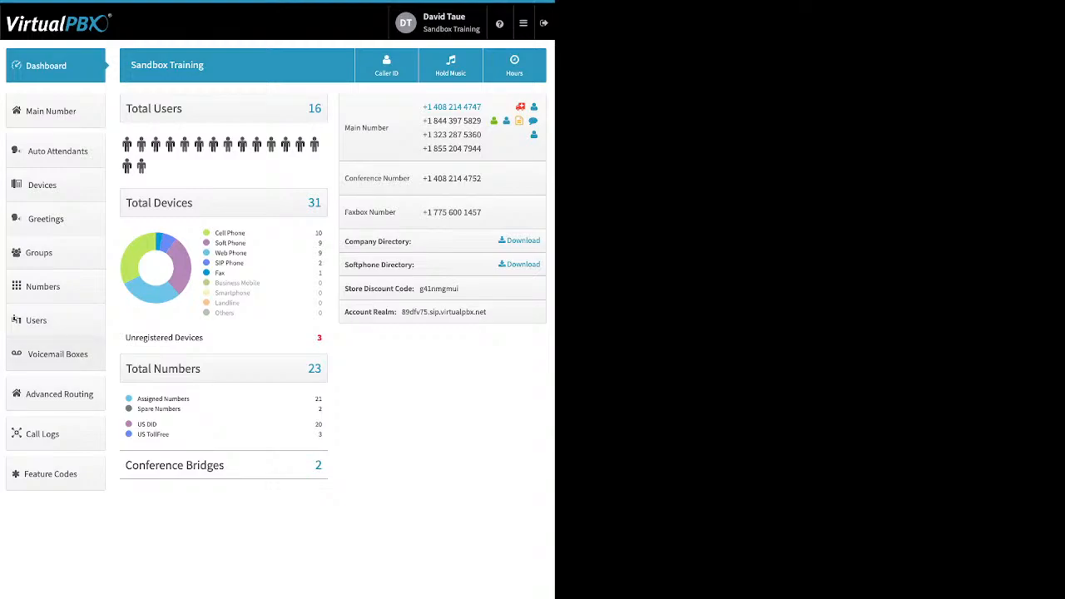
Disable Direct Inward System Access under Advanced Routing
{"action": "left_click", "coordinate": [56, 393]}
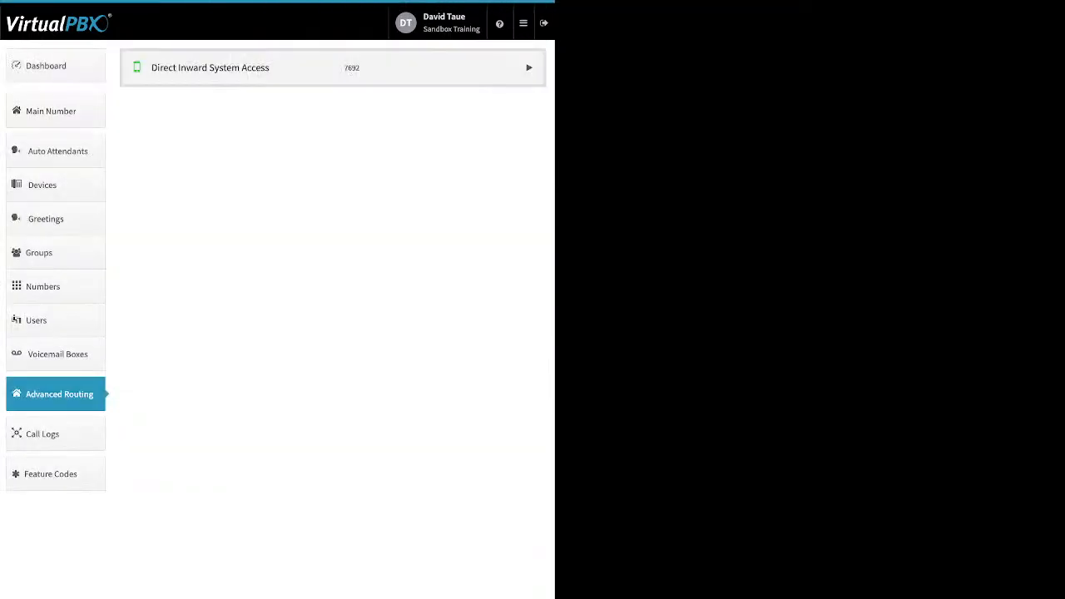
{"action": "left_click", "coordinate": [333, 68]}
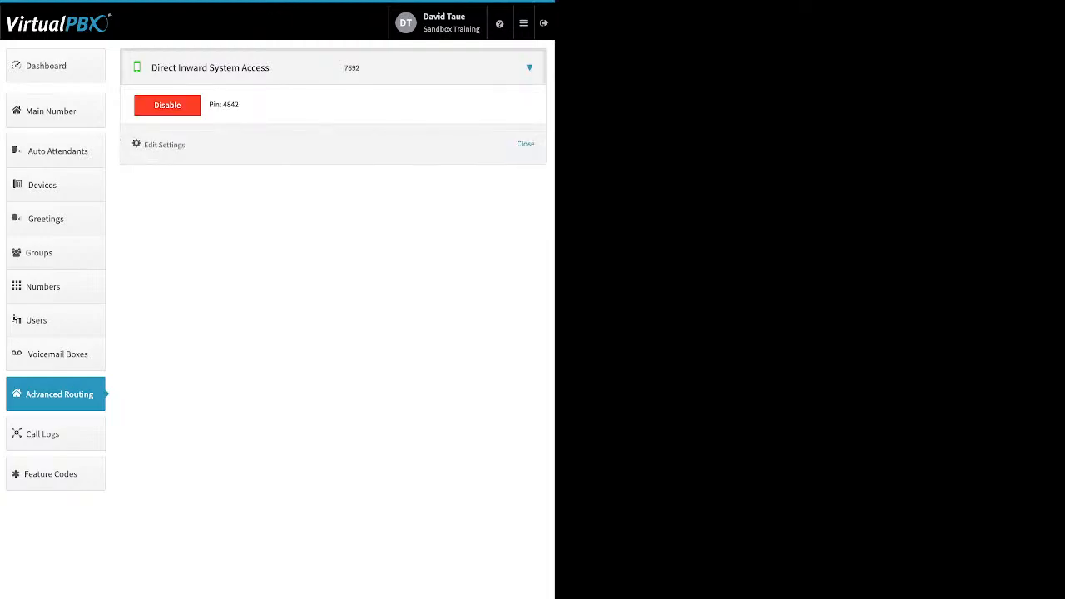
{"action": "left_click", "coordinate": [167, 105]}
{"action": "left_click", "coordinate": [341, 133]}
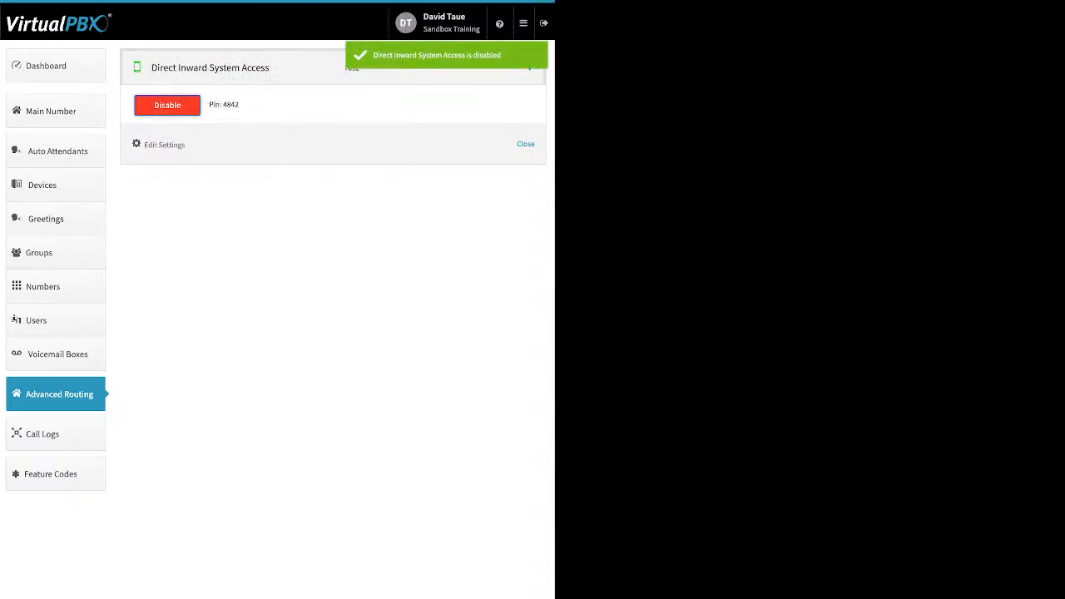
Browse this month's call logs, expanding several call entries, and open the Custom date range filter
{"action": "left_click", "coordinate": [55, 434]}
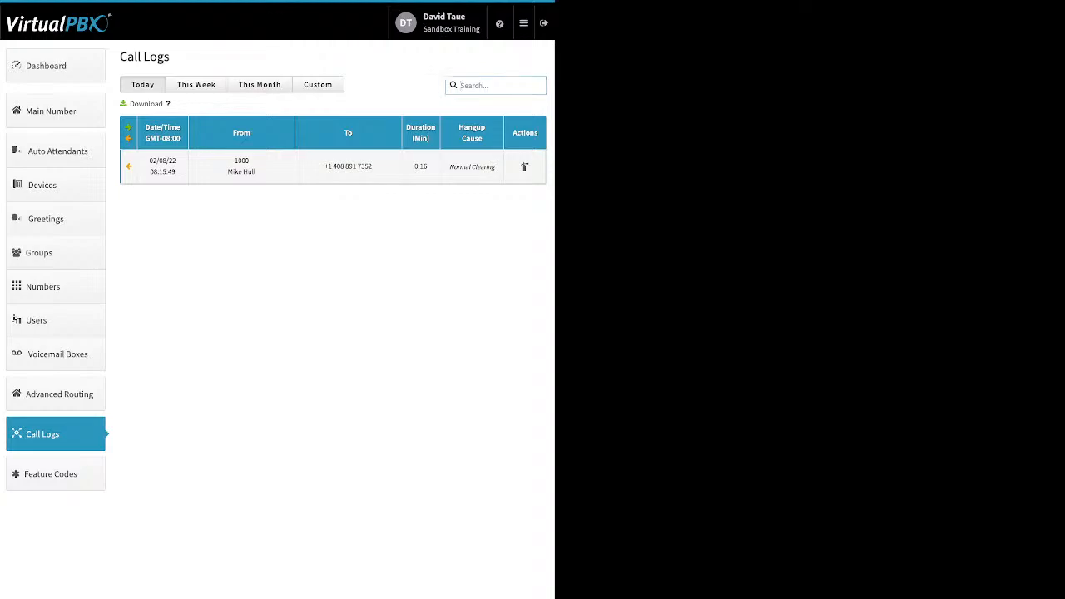
{"action": "left_click", "coordinate": [259, 84]}
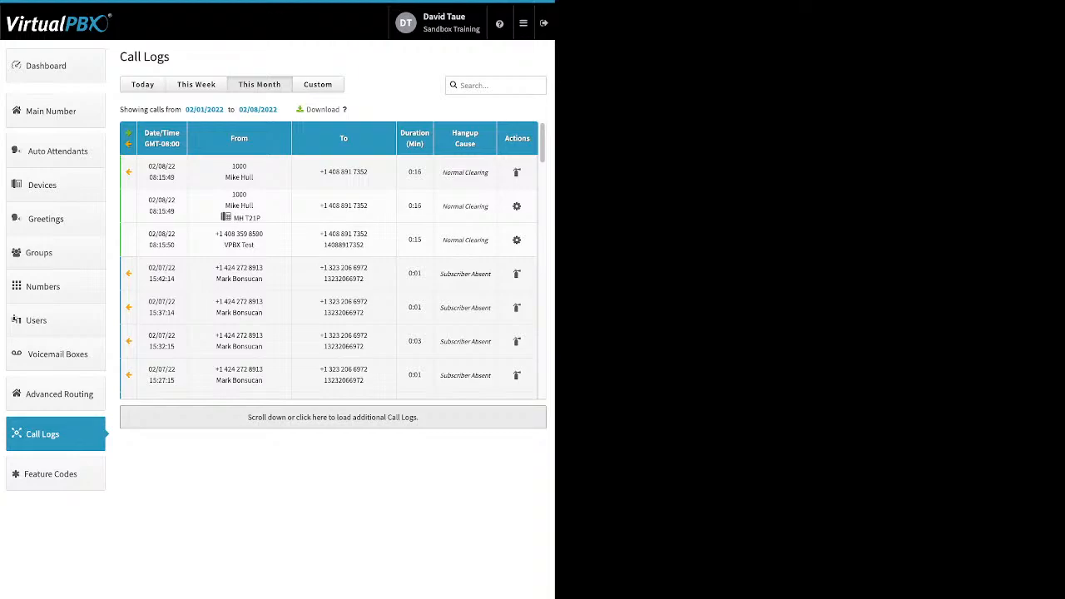
{"action": "scroll", "coordinate": [333, 260], "scroll_direction": "down", "scroll_amount": 3}
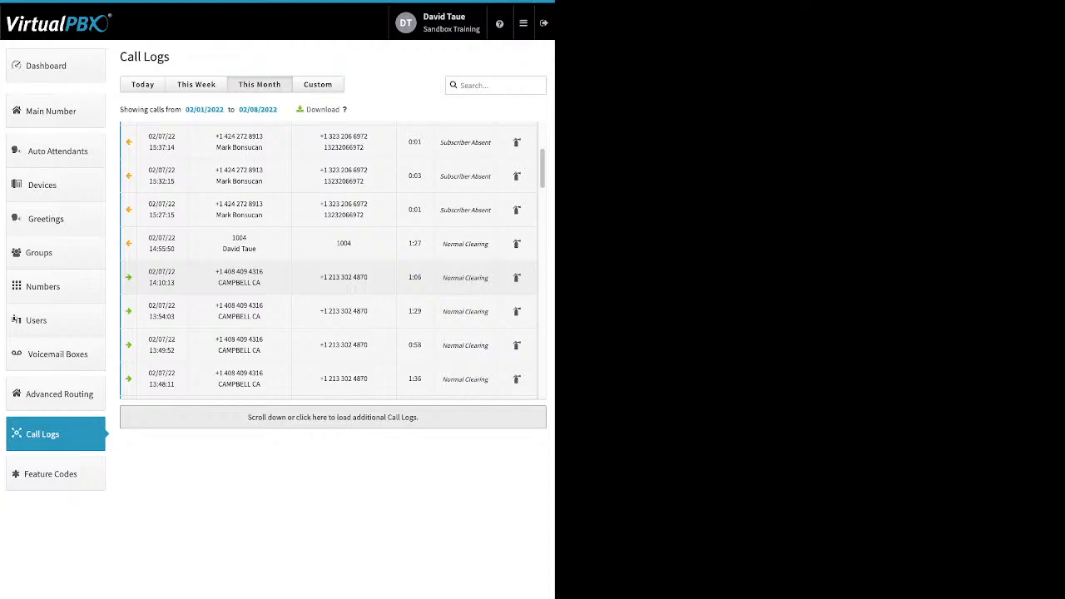
{"action": "left_click", "coordinate": [356, 281]}
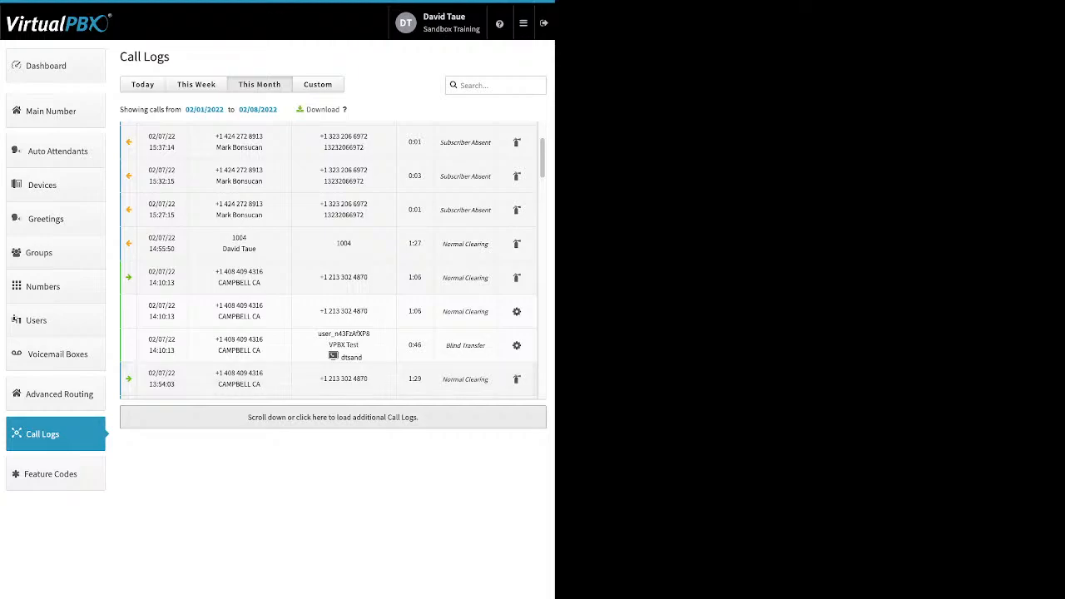
{"action": "scroll", "coordinate": [325, 260], "scroll_direction": "down", "scroll_amount": 1}
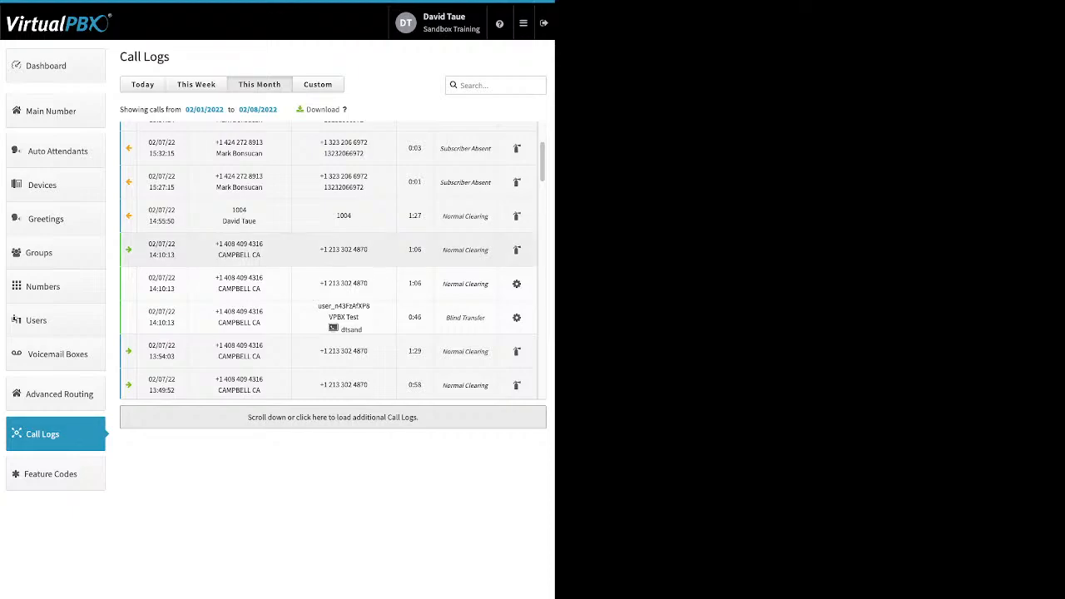
{"action": "left_click", "coordinate": [332, 250]}
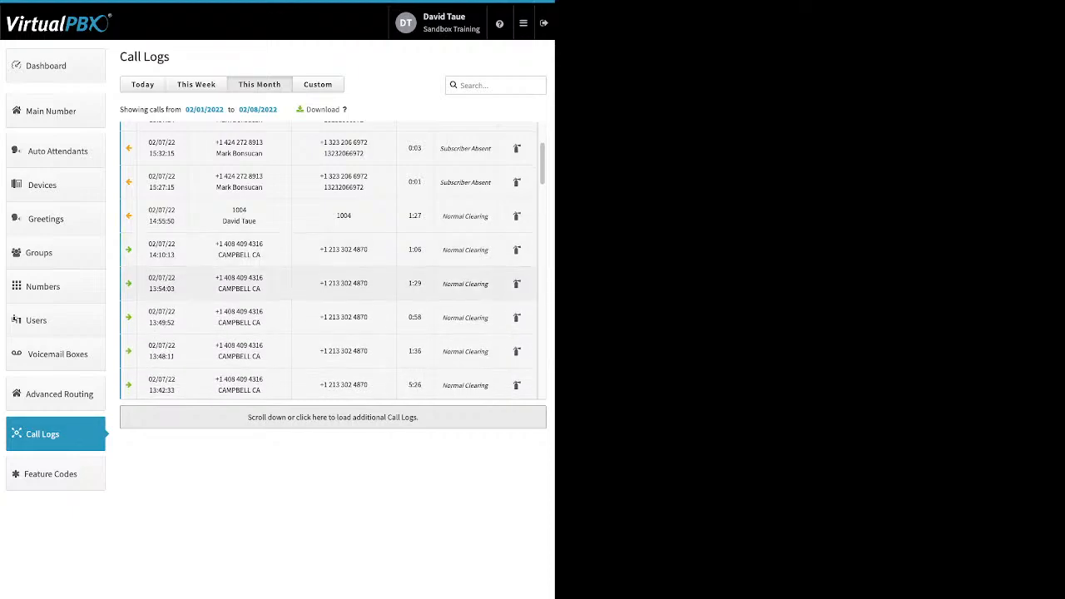
{"action": "scroll", "coordinate": [332, 275], "scroll_direction": "down", "scroll_amount": 10}
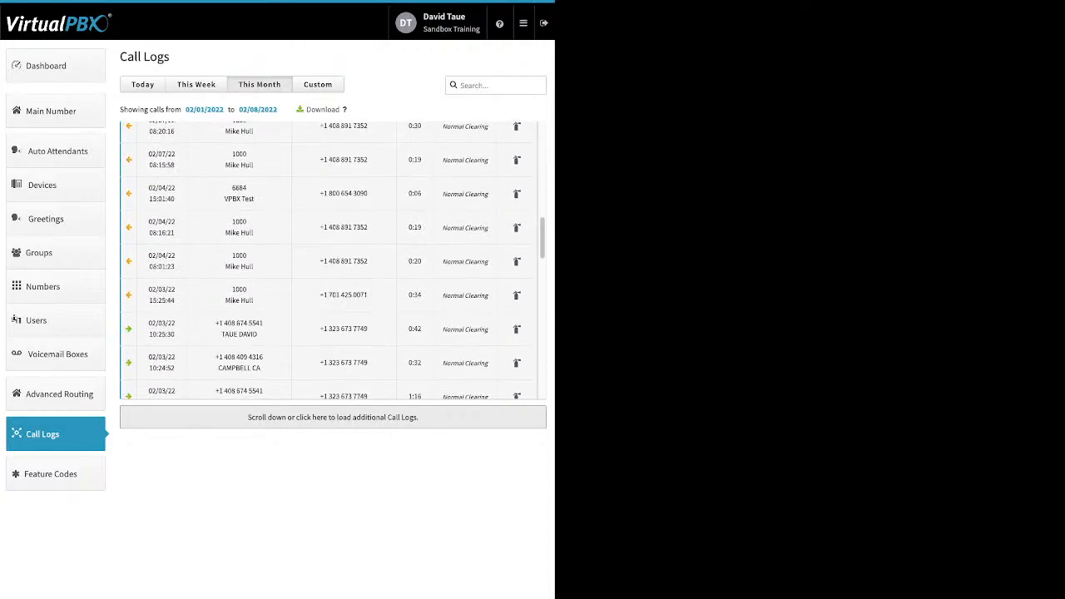
{"action": "left_click", "coordinate": [333, 311]}
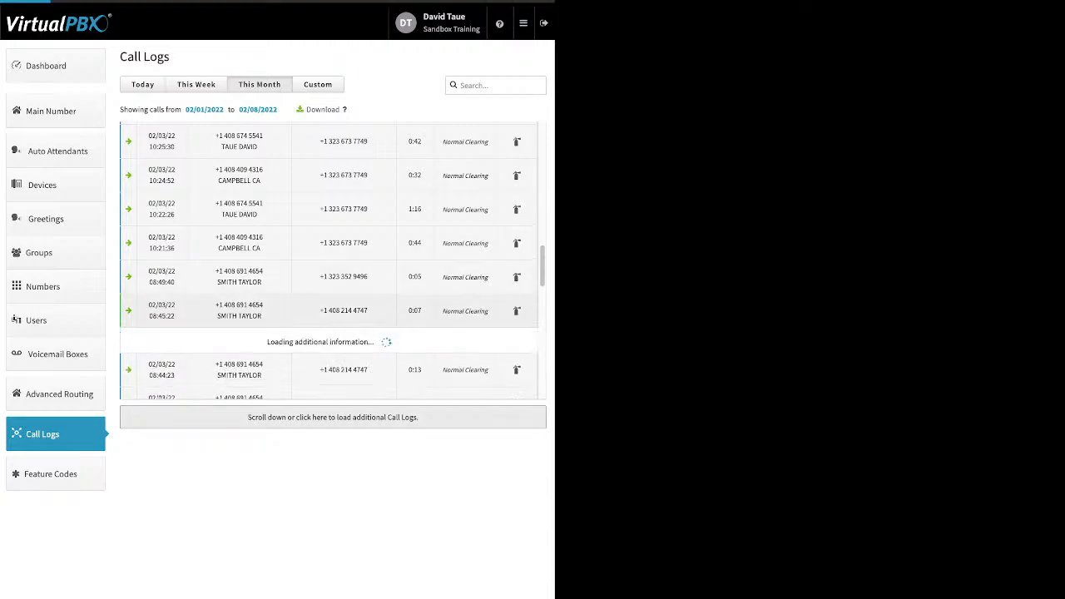
{"action": "scroll", "coordinate": [332, 259], "scroll_direction": "down", "scroll_amount": 1}
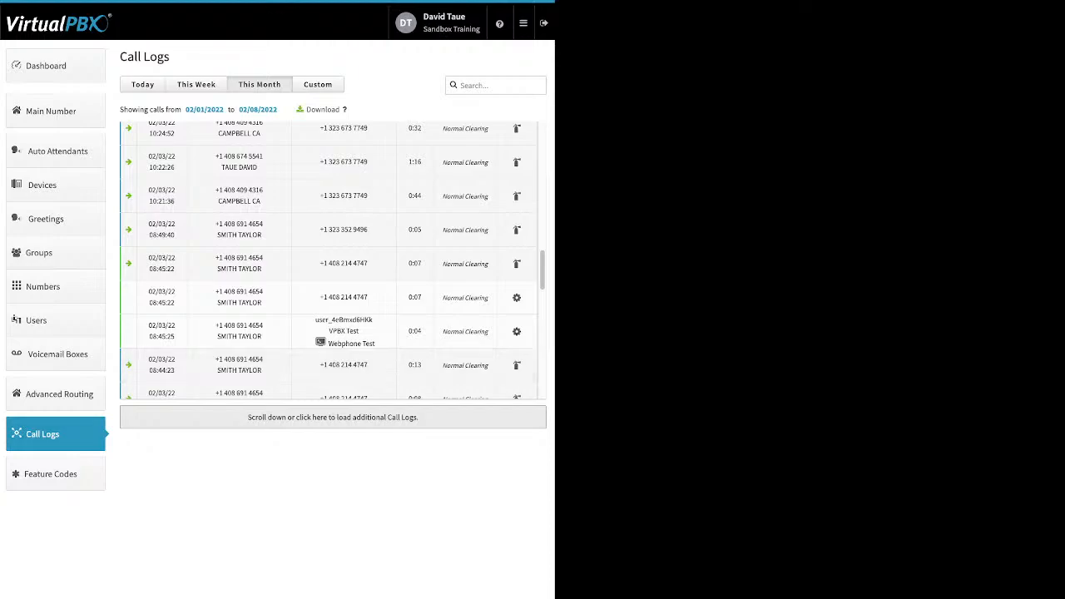
{"action": "left_click_drag", "start_coordinate": [443, 331], "coordinate": [488, 331]}
{"action": "left_click", "coordinate": [317, 84]}
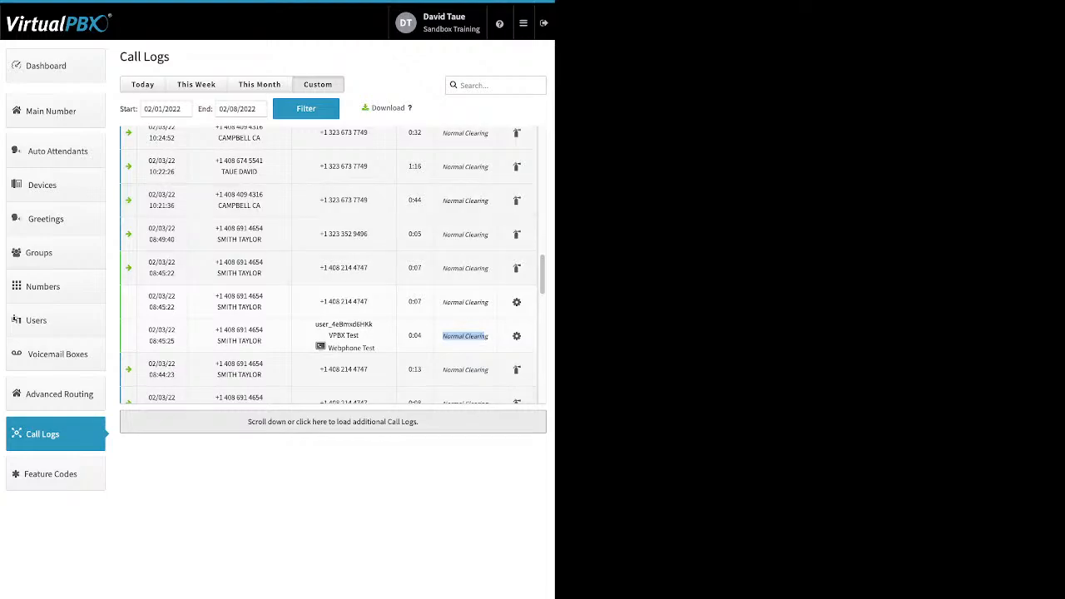
Review the available feature codes, then open the Blacklist settings
{"action": "left_click", "coordinate": [50, 473]}
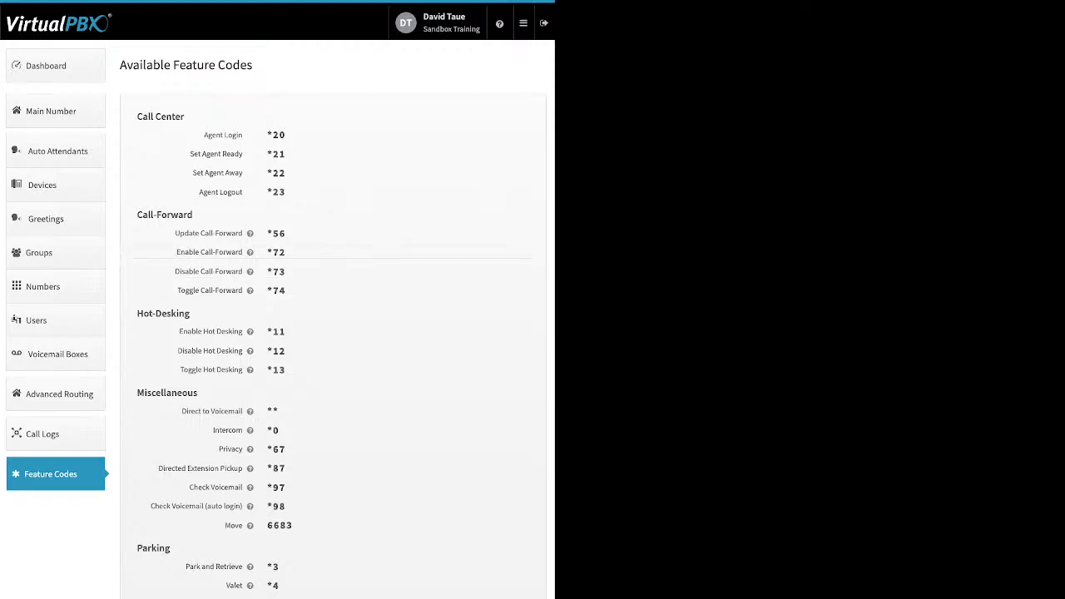
{"action": "left_click", "coordinate": [523, 23]}
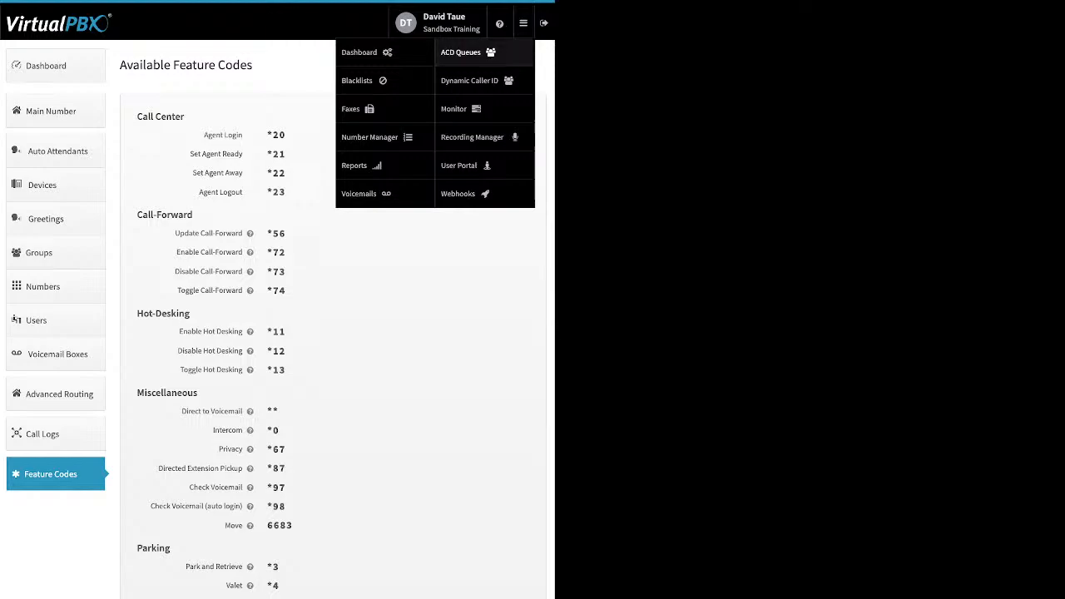
{"action": "left_click", "coordinate": [357, 80]}
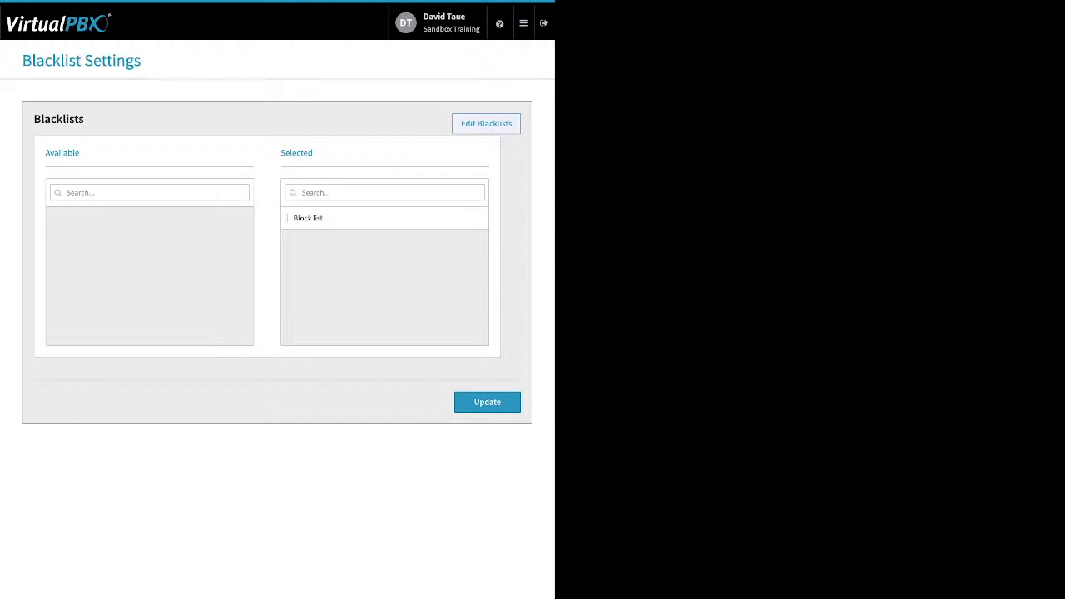
Open the Create Blacklist form, toggle Block Anonymous on and off, open Add Number, and go back to settings
{"action": "left_click", "coordinate": [486, 123]}
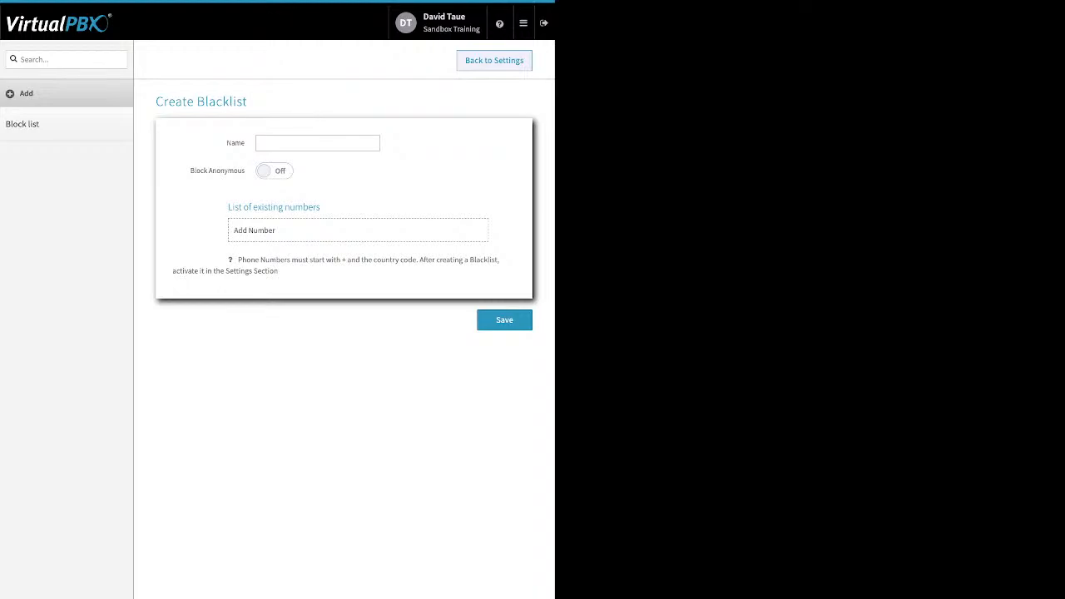
{"action": "left_click", "coordinate": [274, 171]}
{"action": "left_click", "coordinate": [274, 171]}
{"action": "left_click", "coordinate": [266, 230]}
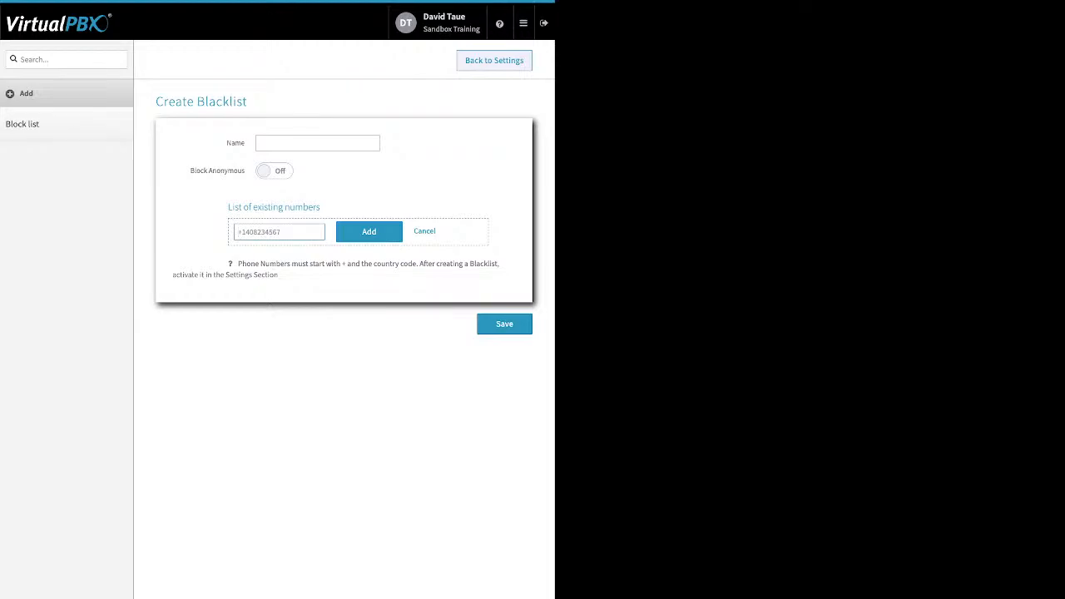
{"action": "left_click", "coordinate": [495, 61]}
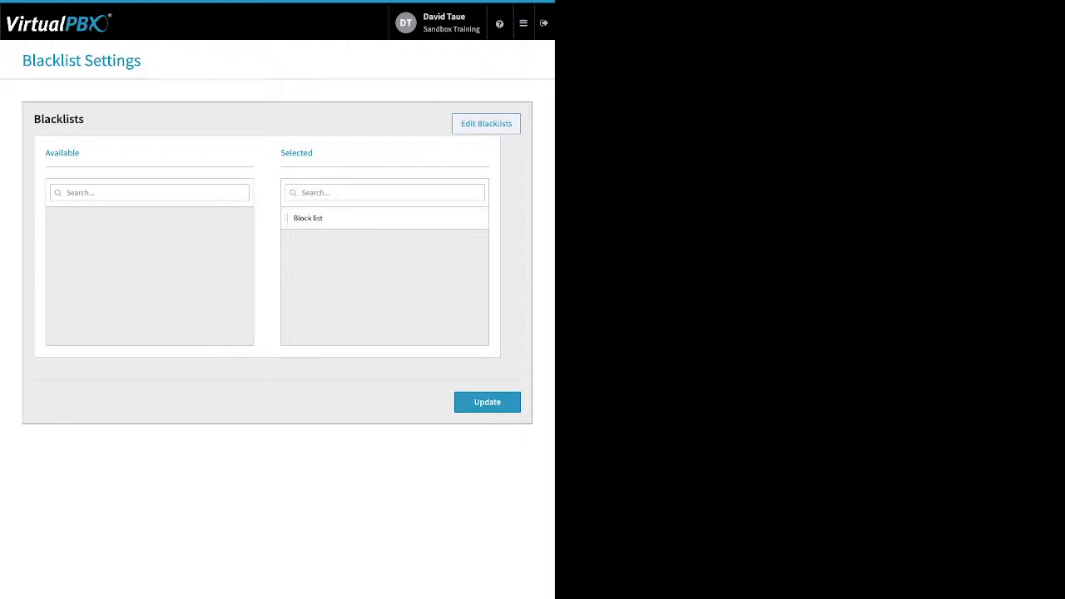
Apply the blacklist selection by updating the Blacklist Settings
{"action": "left_click_drag", "start_coordinate": [313, 153], "coordinate": [280, 153]}
{"action": "left_click", "coordinate": [487, 402]}
Open Faxes and view inbound faxes, switching from the main faxbox to another user's faxbox
{"action": "left_click", "coordinate": [523, 23]}
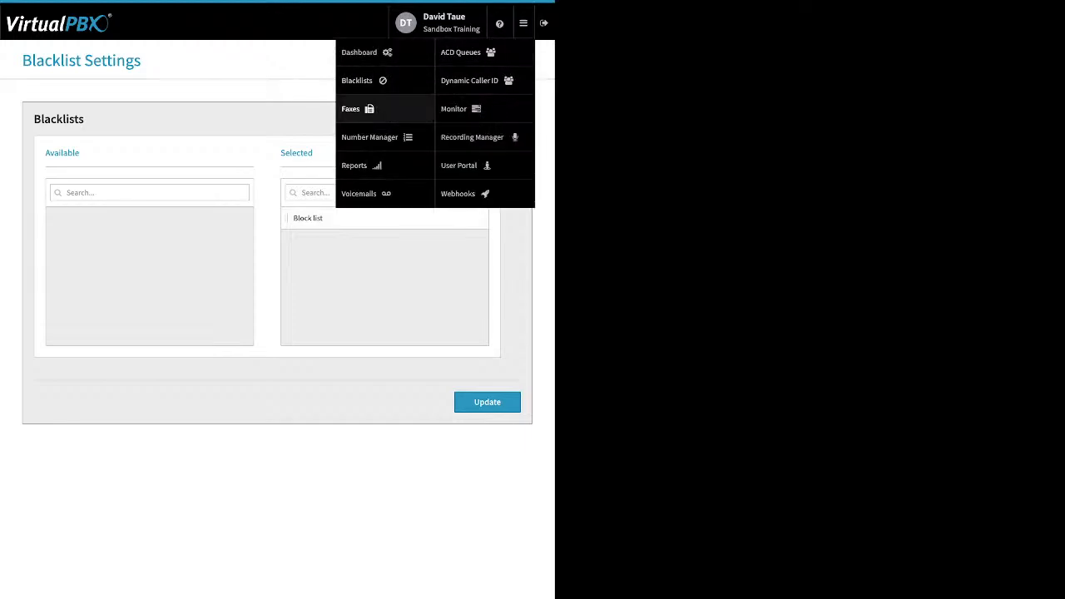
{"action": "left_click", "coordinate": [369, 109]}
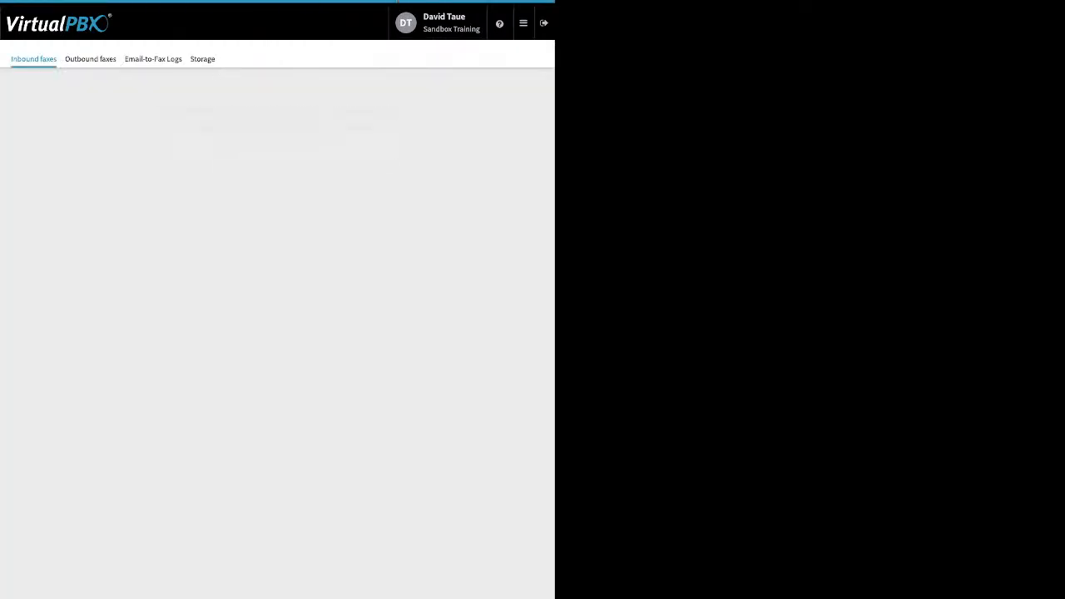
{"action": "left_click", "coordinate": [277, 162]}
{"action": "left_click", "coordinate": [250, 224]}
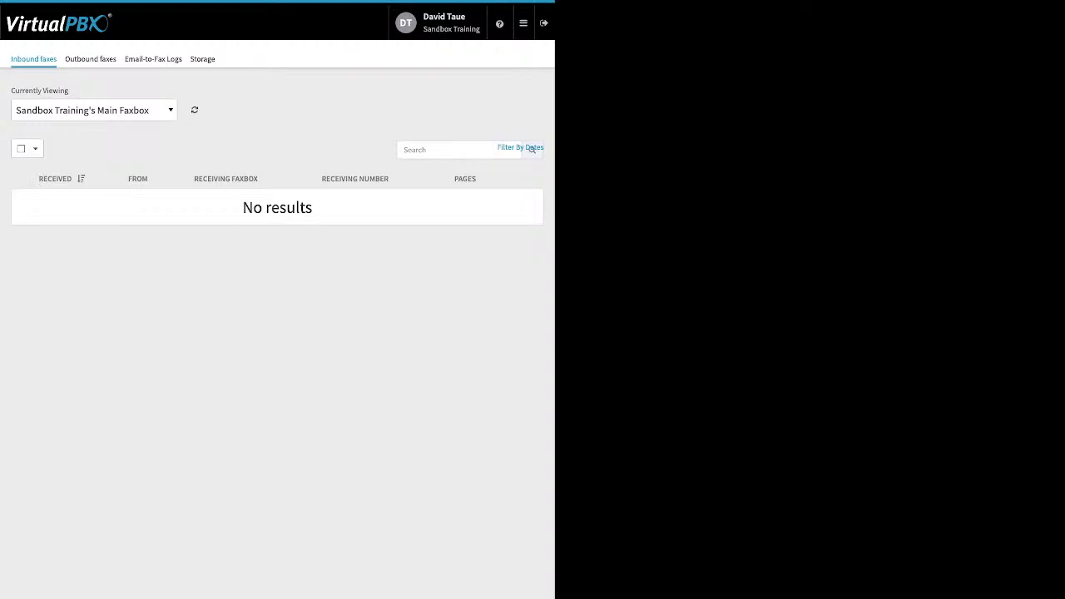
{"action": "left_click", "coordinate": [93, 110]}
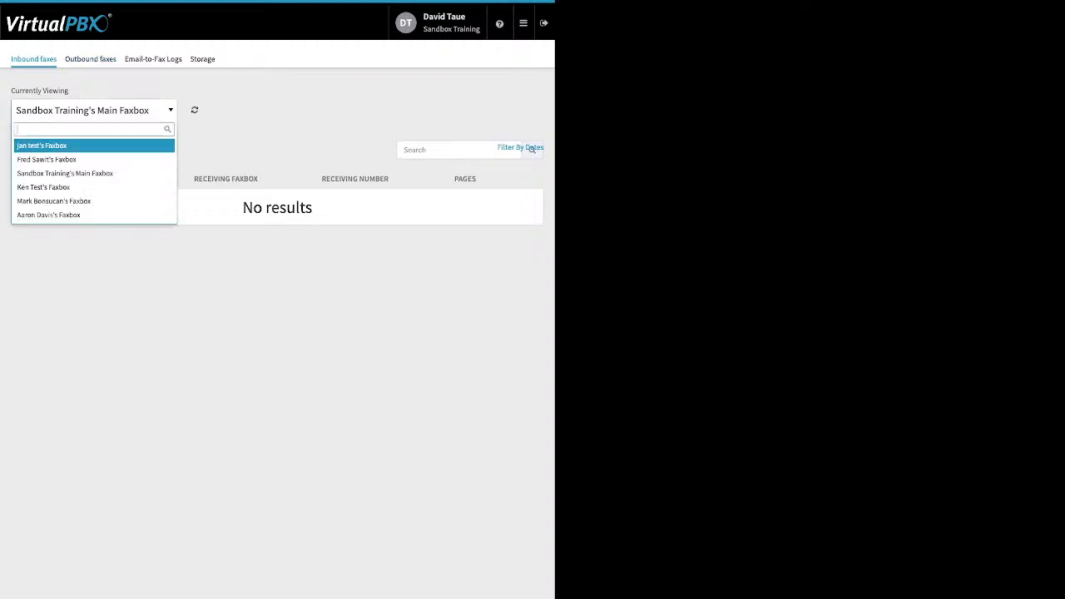
{"action": "left_click", "coordinate": [54, 202]}
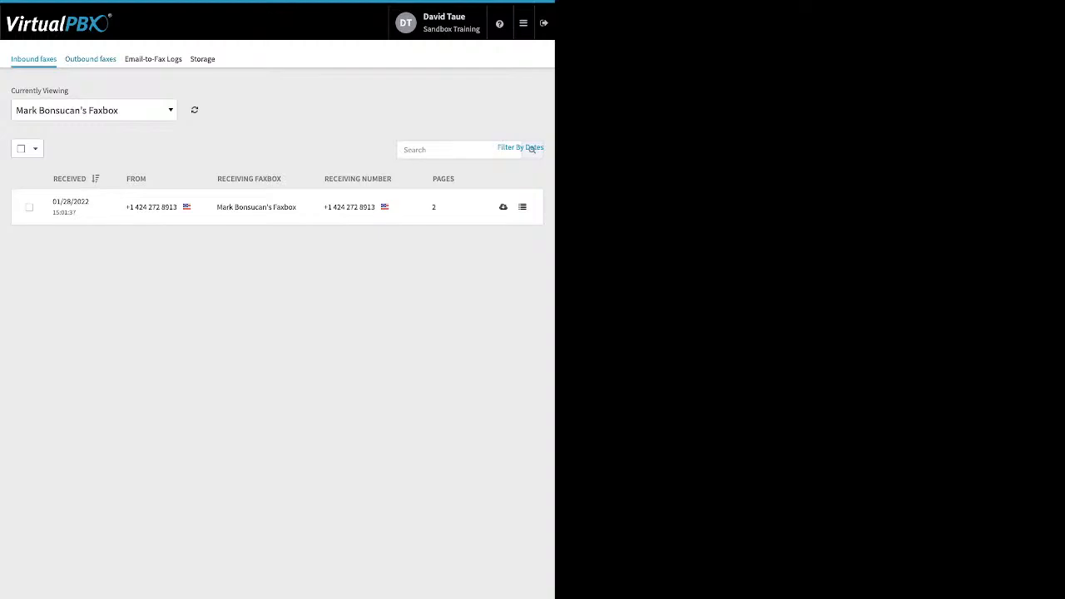
Switch to outbound faxes and view the same user's faxbox
{"action": "left_click", "coordinate": [90, 59]}
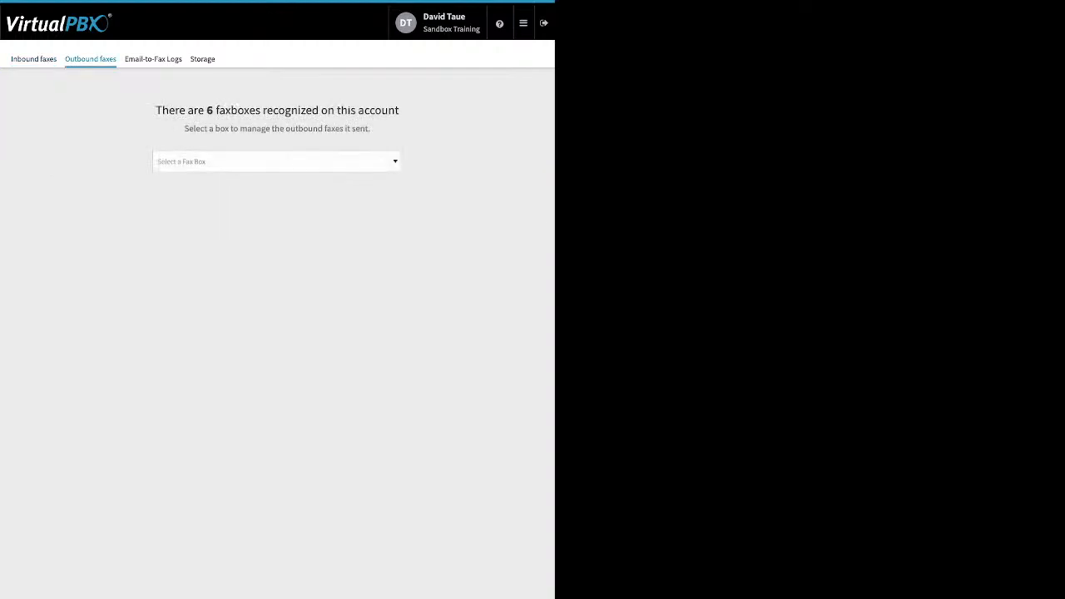
{"action": "left_click", "coordinate": [276, 162]}
{"action": "left_click", "coordinate": [216, 224]}
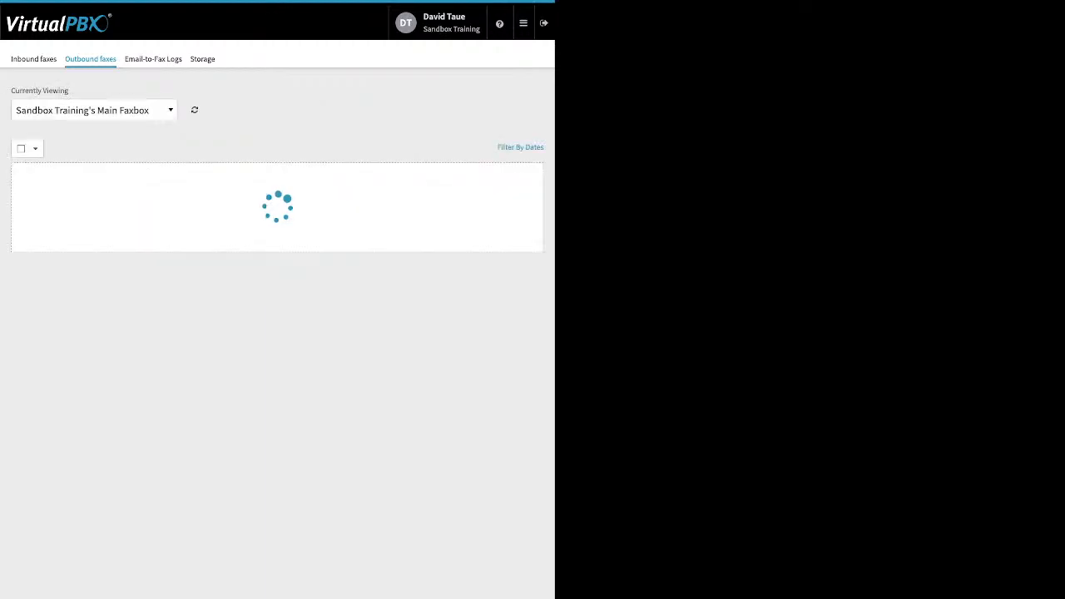
{"action": "left_click", "coordinate": [94, 110]}
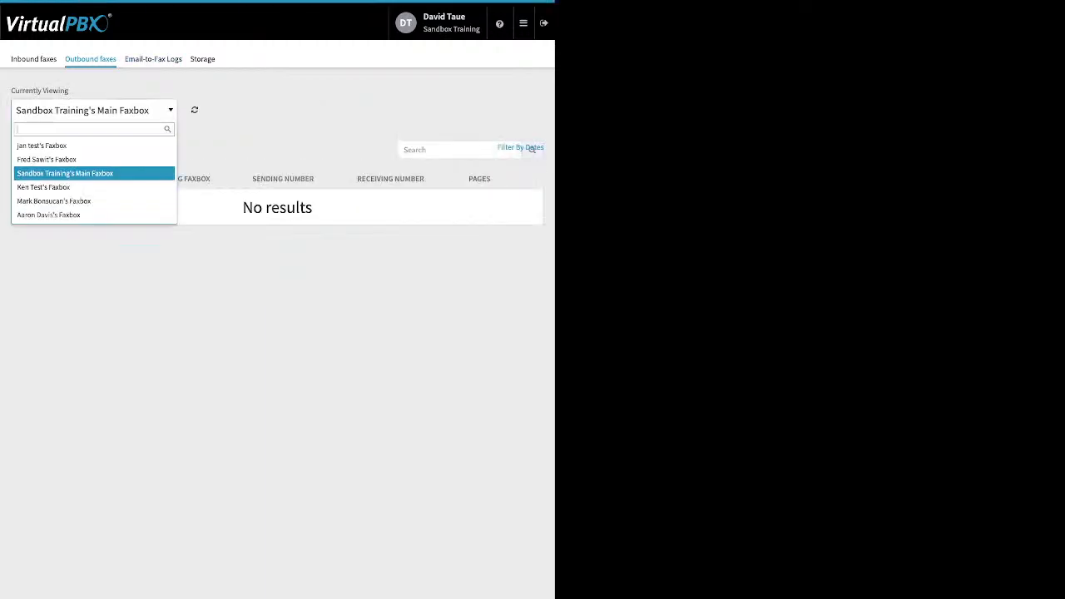
{"action": "left_click", "coordinate": [94, 201]}
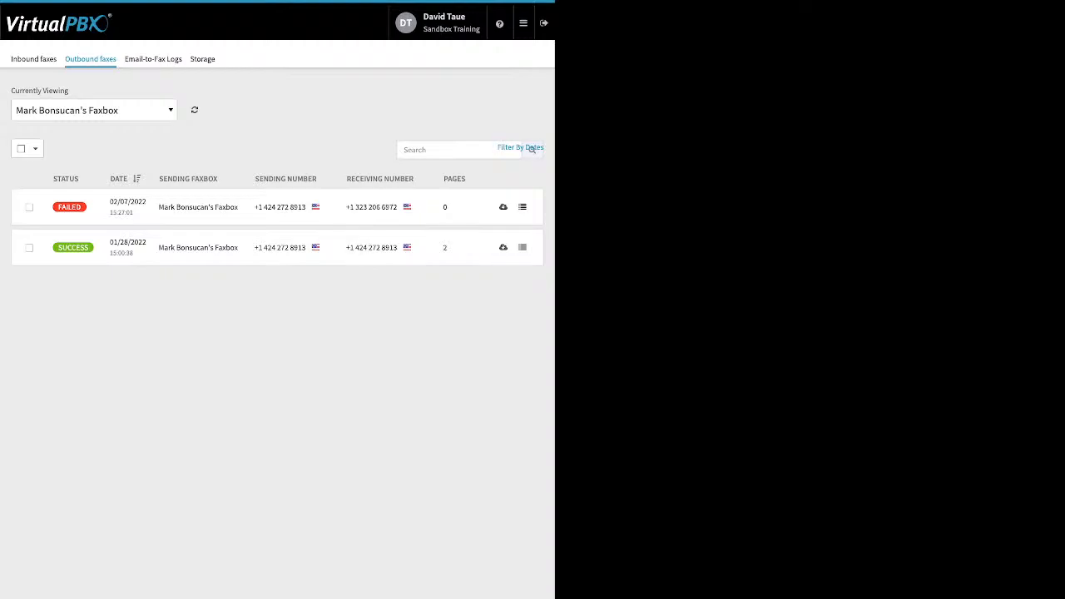
Open the failed outbound fax's details, scroll through them, and close the dialog
{"action": "left_click", "coordinate": [522, 207]}
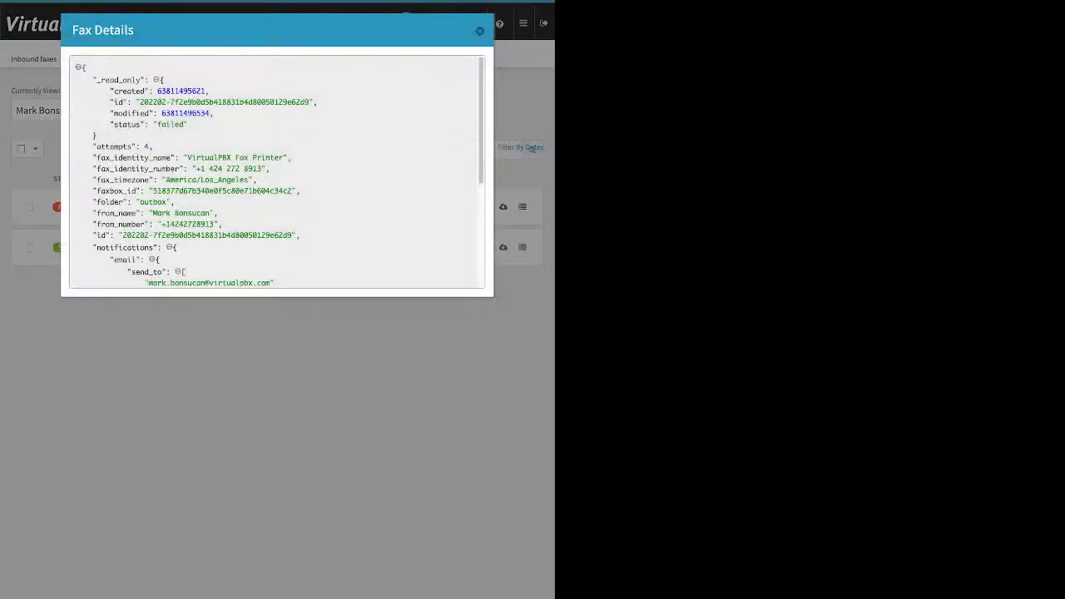
{"action": "scroll", "coordinate": [276, 171], "scroll_direction": "down", "scroll_amount": 3}
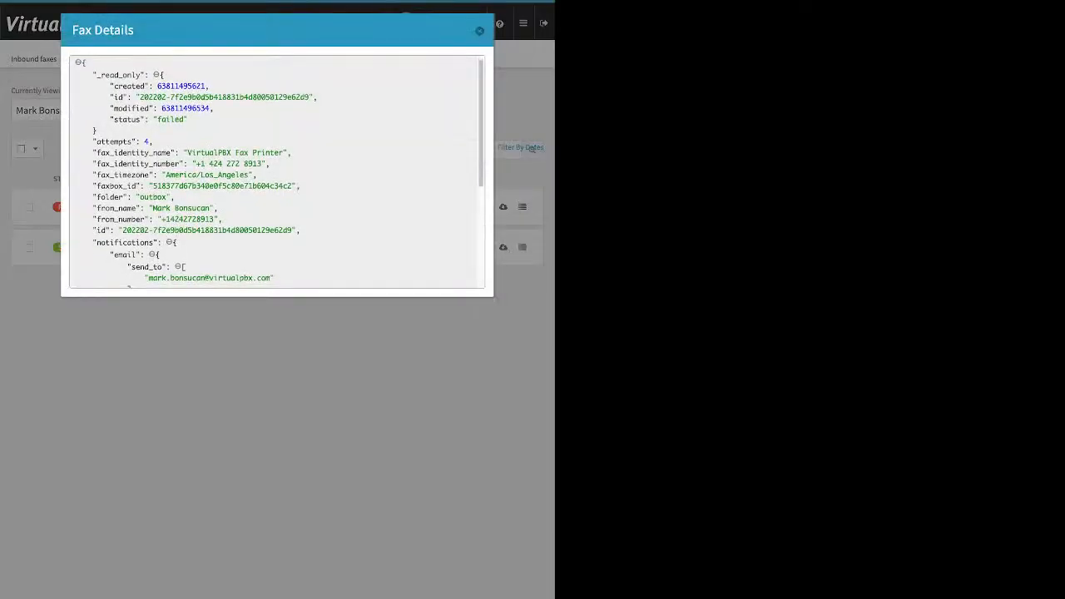
{"action": "scroll", "coordinate": [276, 172], "scroll_direction": "down", "scroll_amount": 3}
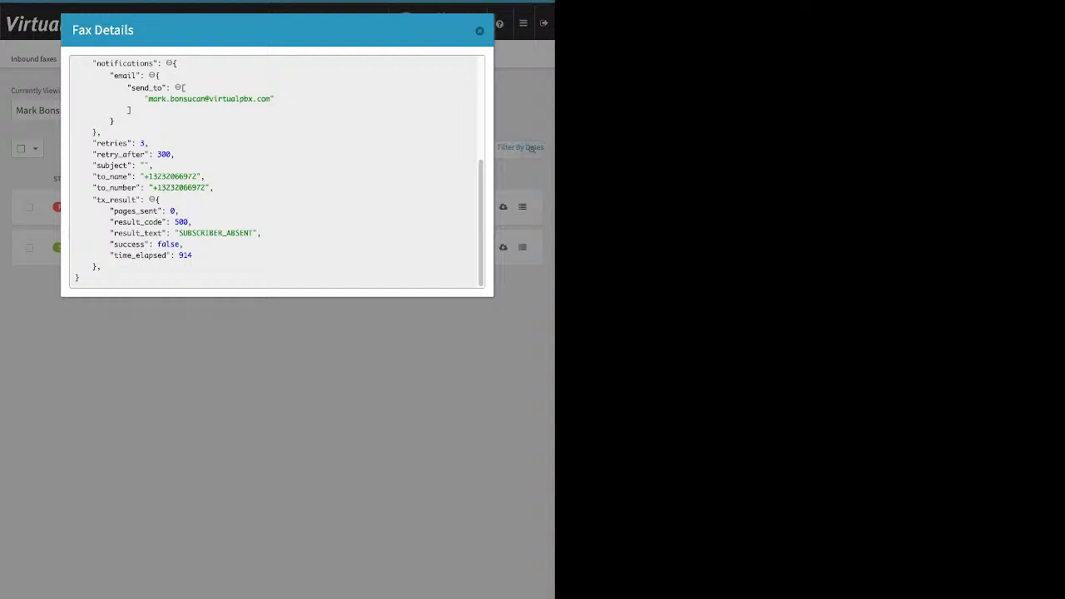
{"action": "key", "text": "Escape"}
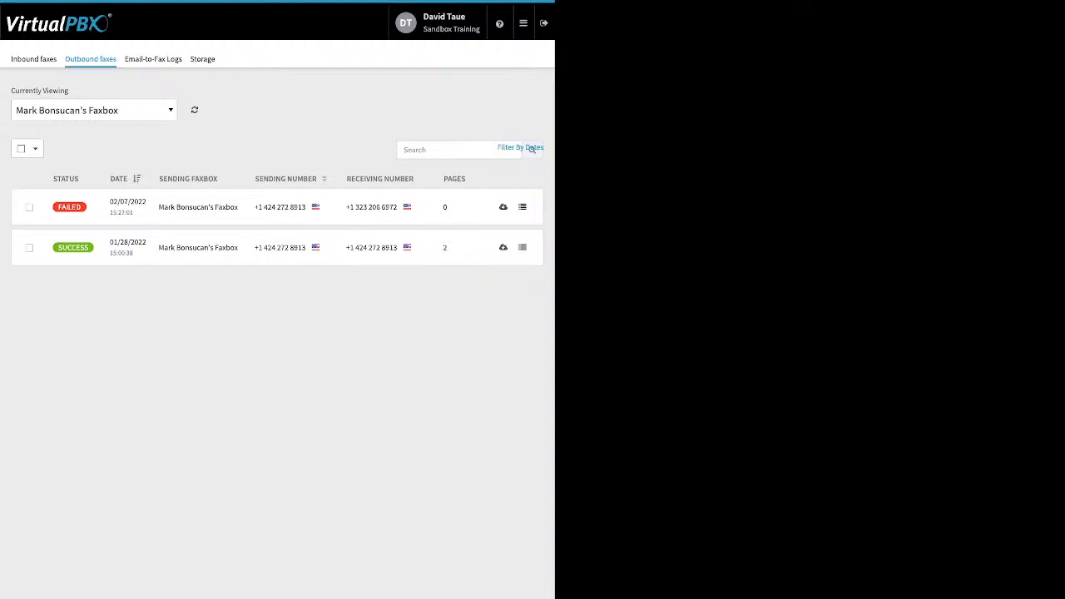
Open the Email-to-Fax Logs and review the failed entry's technical details
{"action": "left_click", "coordinate": [153, 59]}
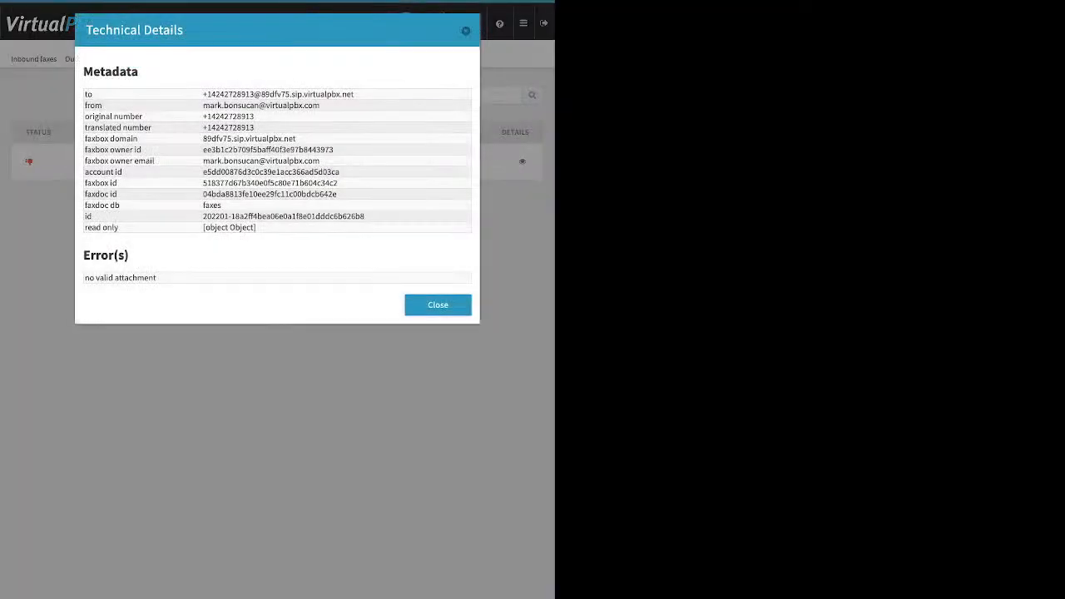
{"action": "triple_click", "coordinate": [120, 278]}
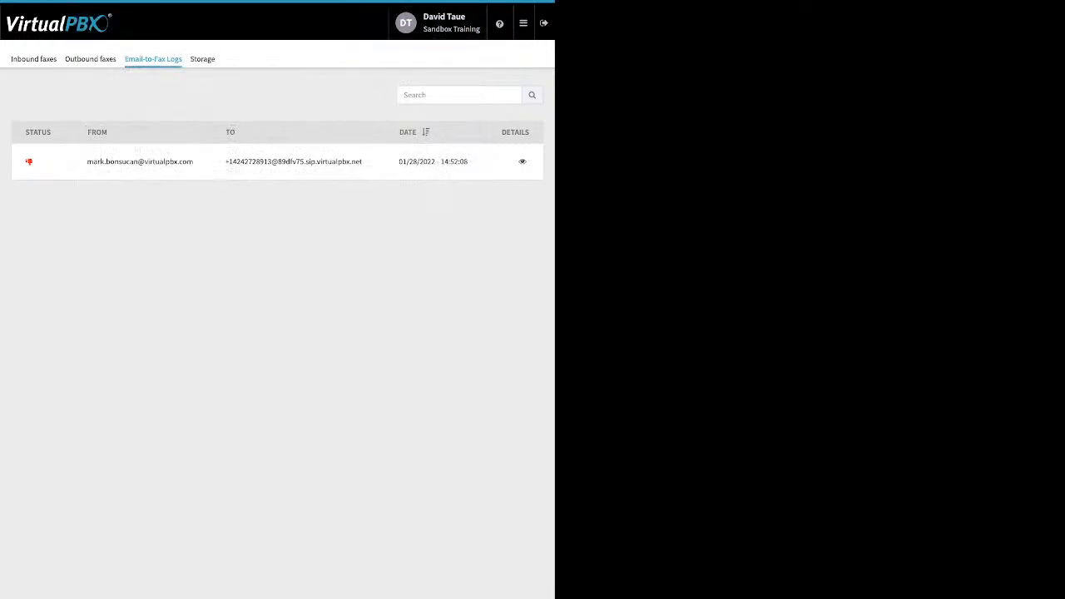
Open the Number Manager to view the spare numbers
{"action": "left_click", "coordinate": [523, 23]}
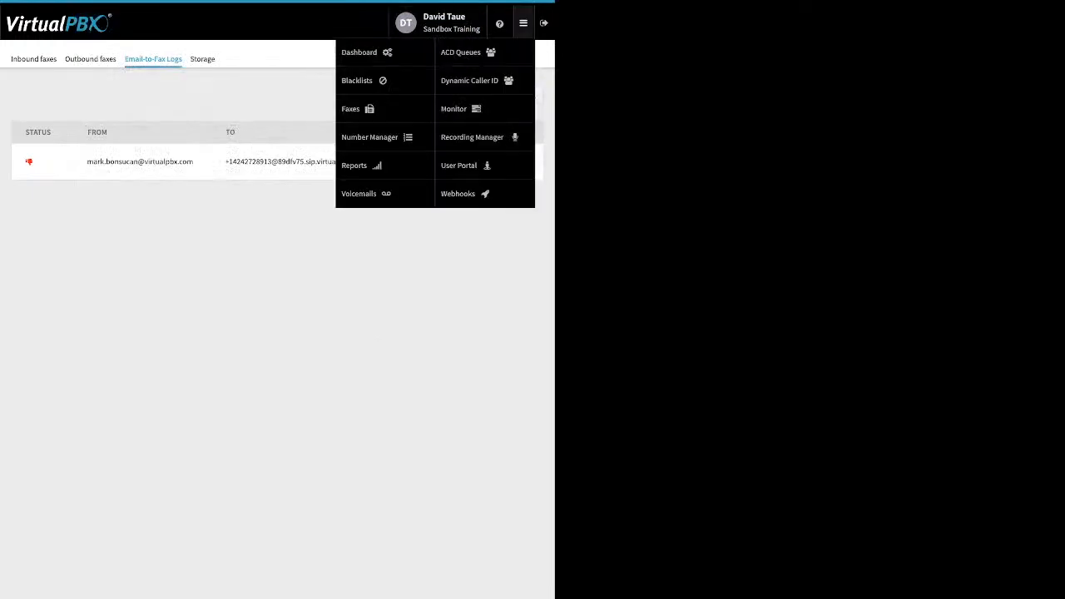
{"action": "left_click", "coordinate": [369, 137]}
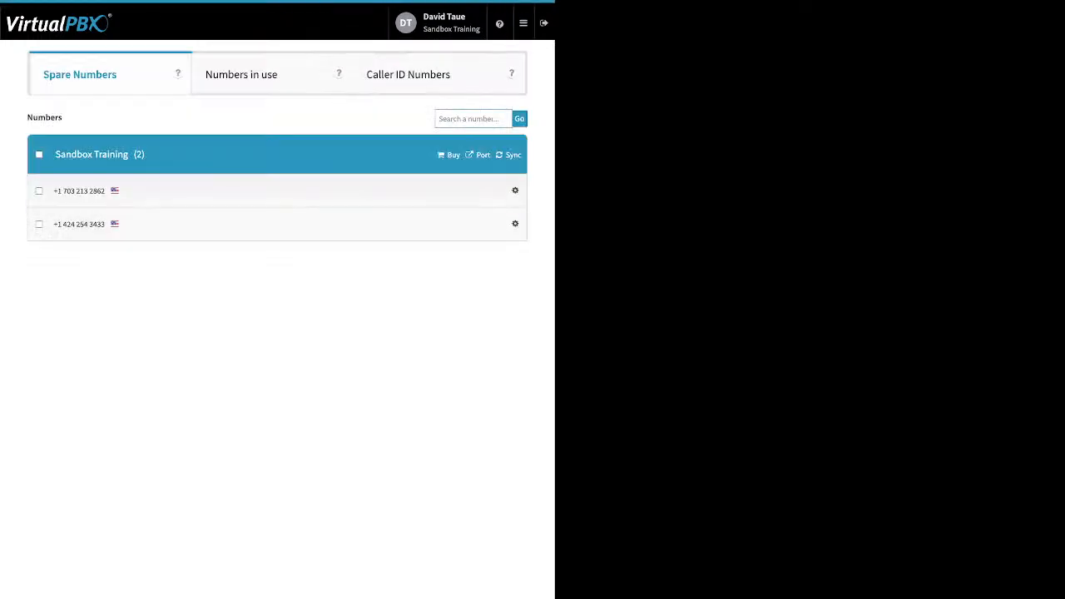
Open Voicemails and view the voicemail box named mj test's VMBox
{"action": "left_click", "coordinate": [523, 23]}
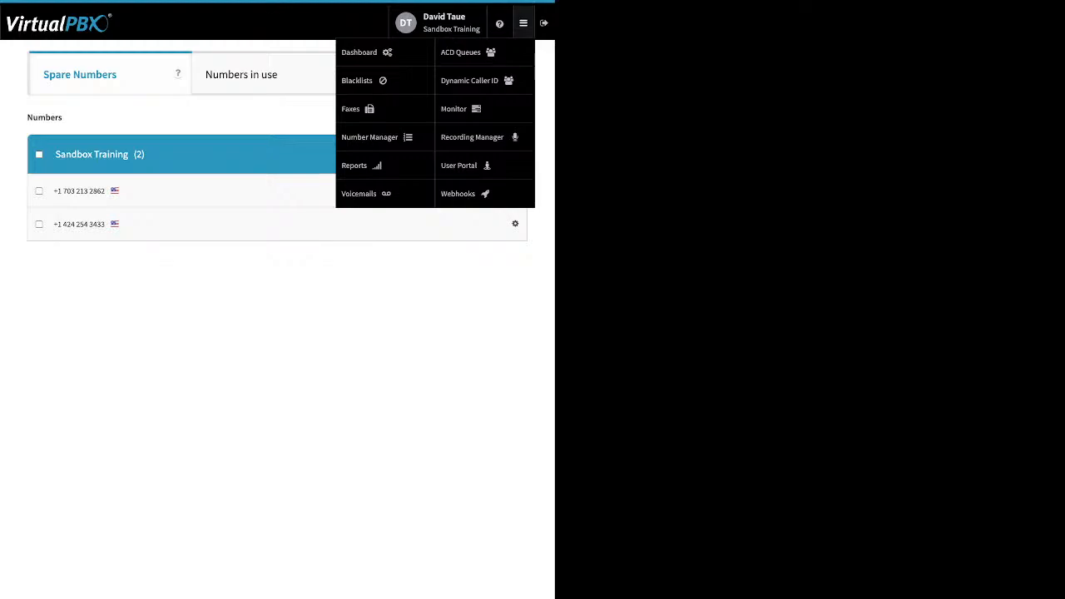
{"action": "left_click", "coordinate": [523, 22]}
{"action": "left_click", "coordinate": [523, 22]}
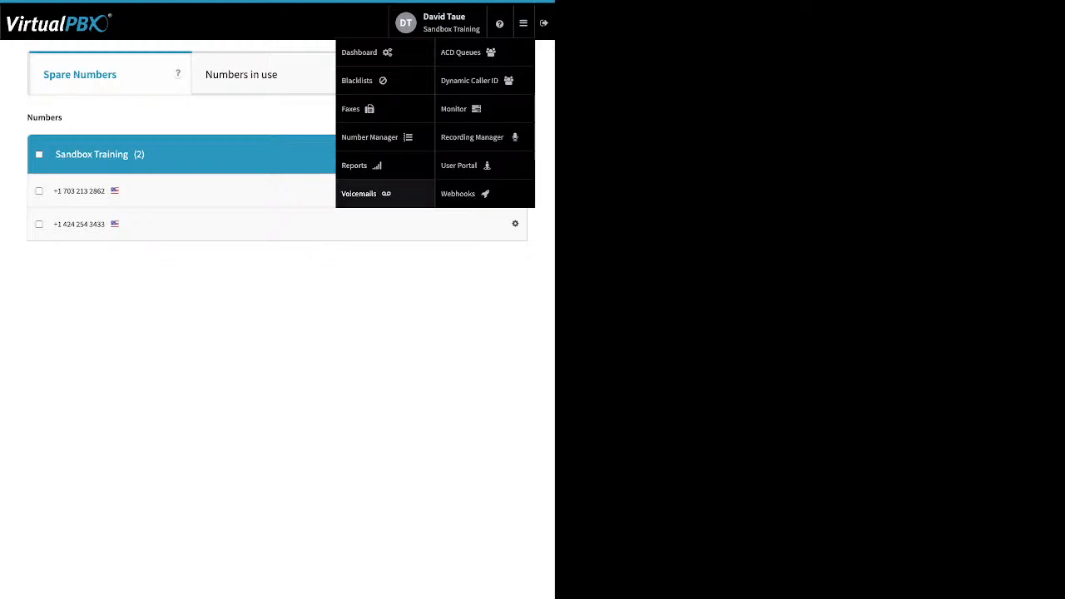
{"action": "left_click", "coordinate": [359, 193]}
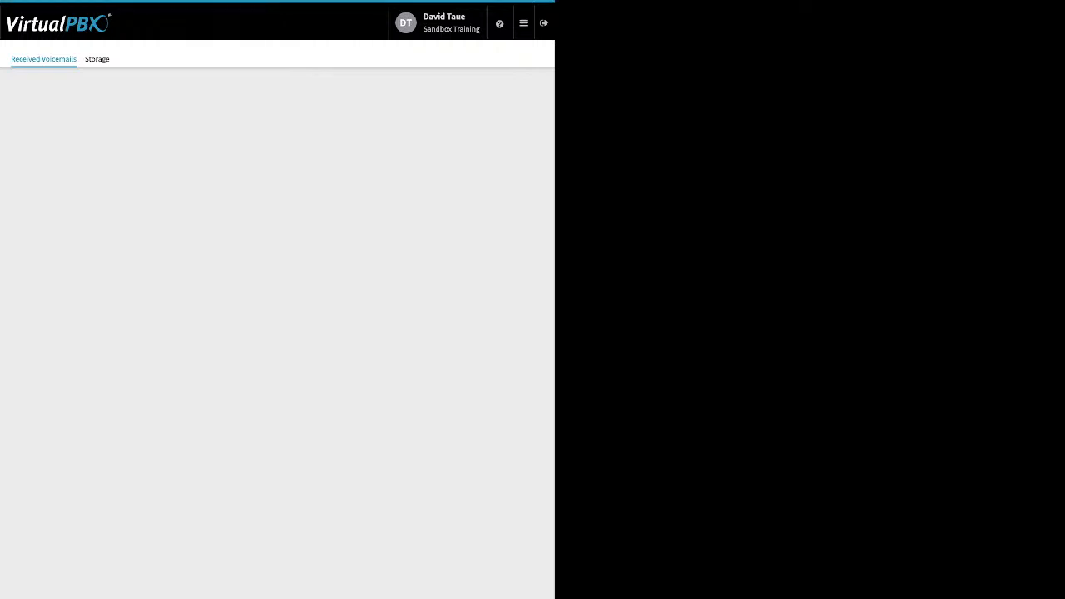
{"action": "left_click", "coordinate": [277, 173]}
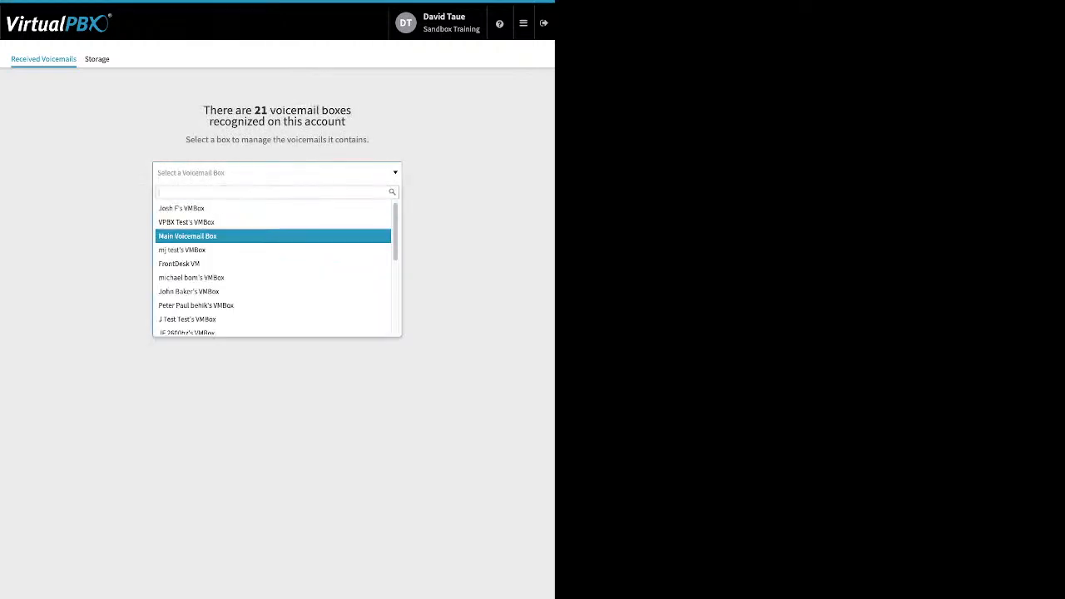
{"action": "left_click", "coordinate": [277, 250]}
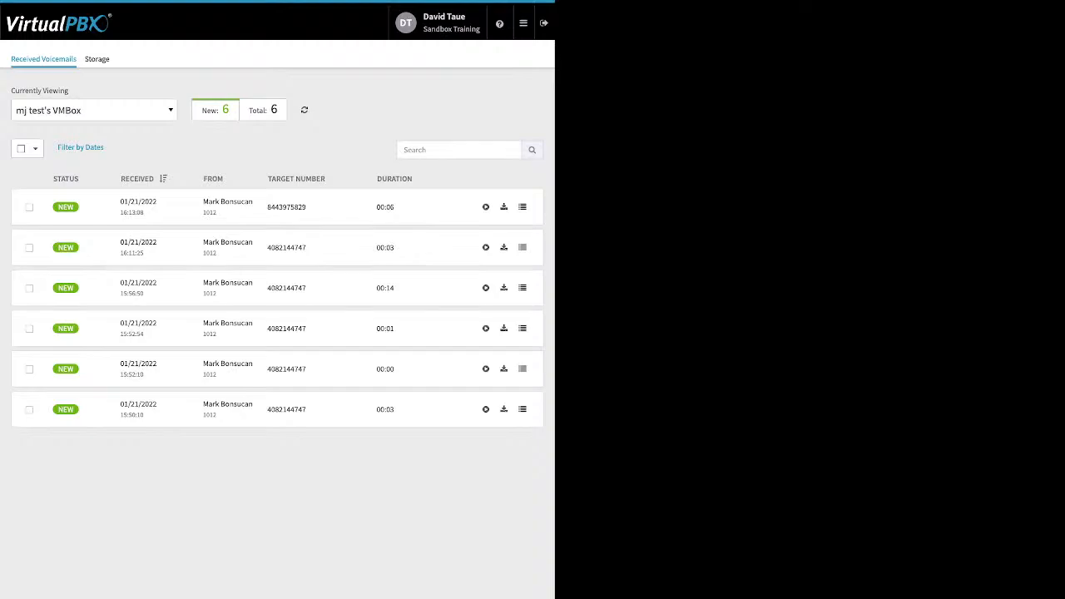
Move the newest voicemail into another user's voicemail box
{"action": "left_click", "coordinate": [29, 208]}
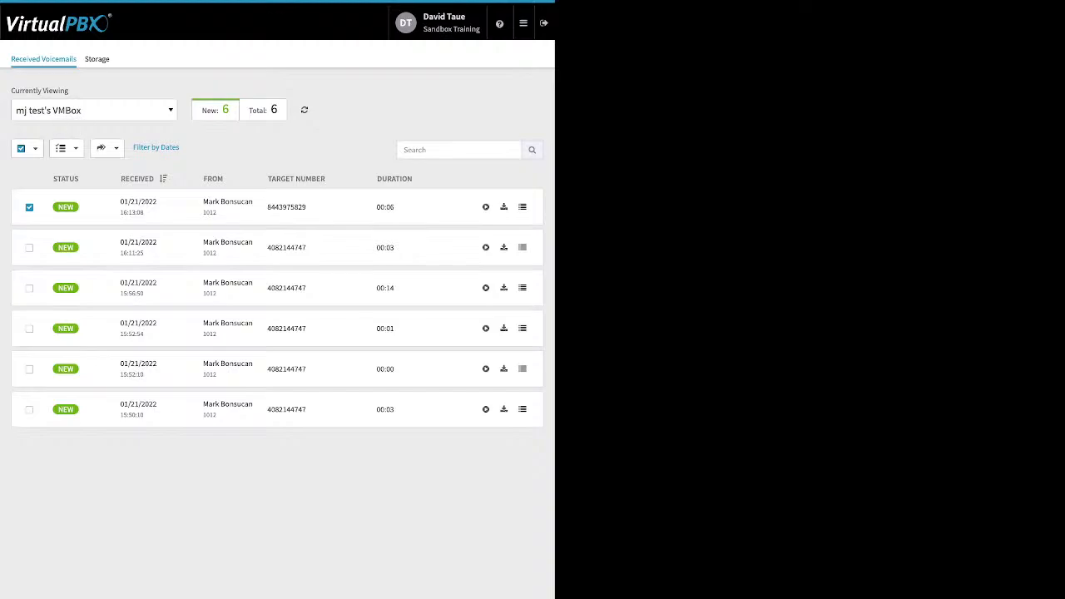
{"action": "left_click", "coordinate": [107, 148]}
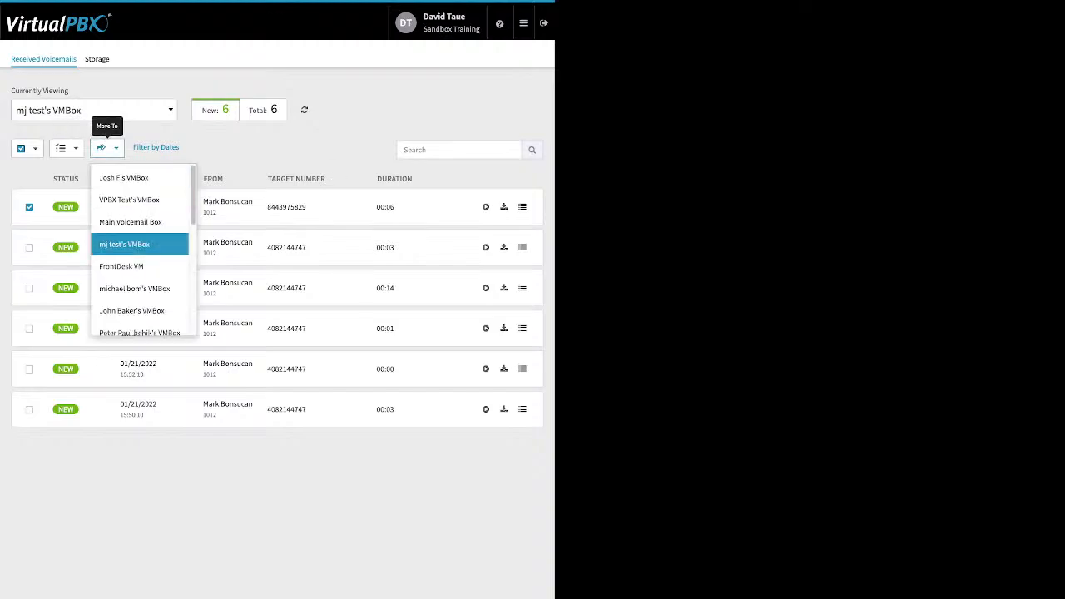
{"action": "scroll", "coordinate": [138, 233], "scroll_direction": "down", "scroll_amount": 5}
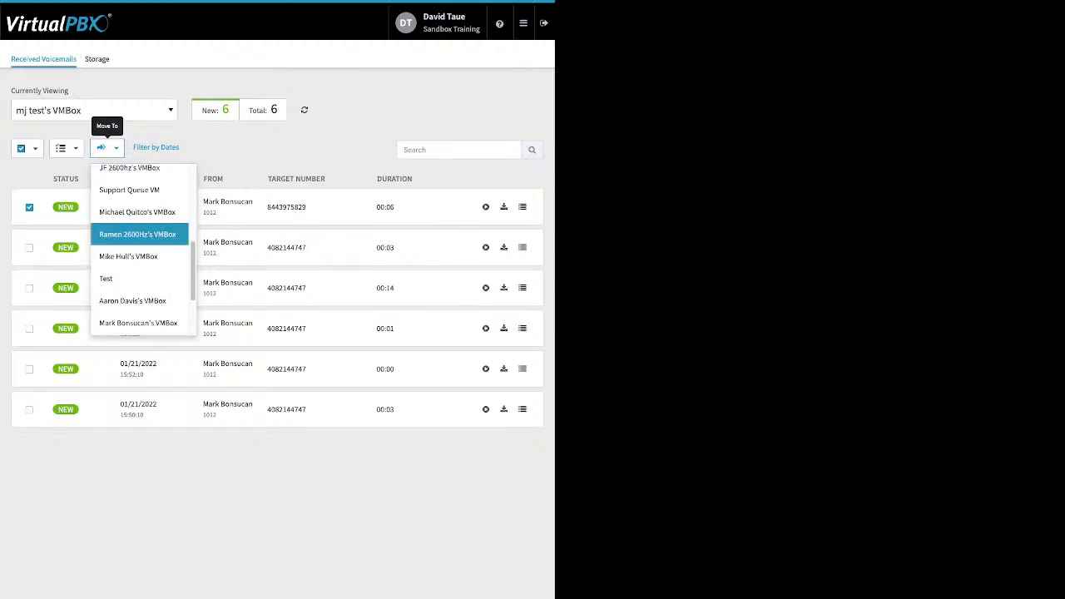
{"action": "scroll", "coordinate": [138, 233], "scroll_direction": "down", "scroll_amount": 3}
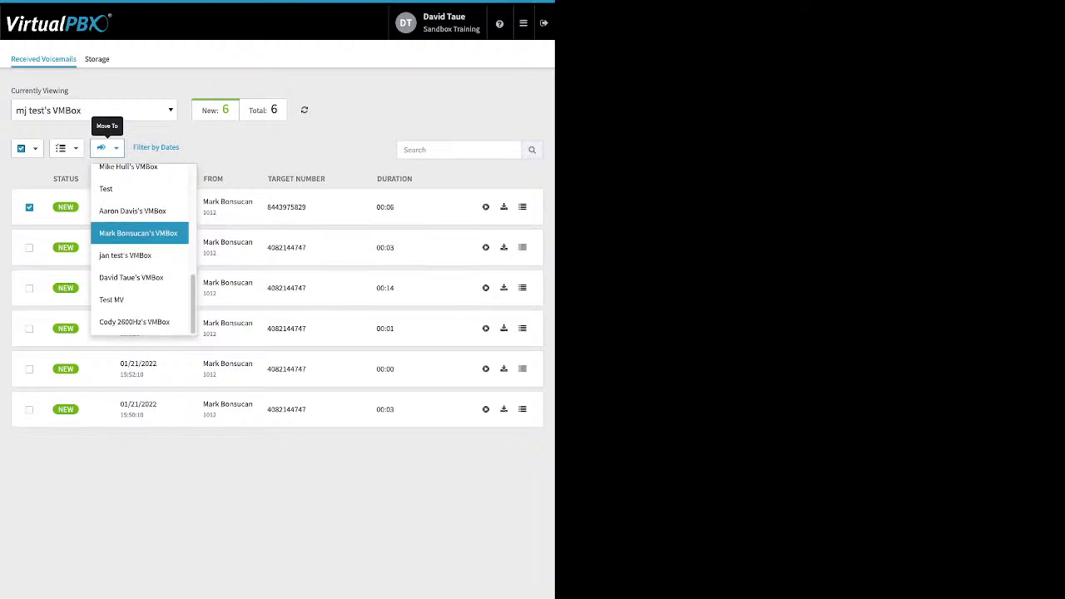
{"action": "scroll", "coordinate": [137, 238], "scroll_direction": "up", "scroll_amount": 5}
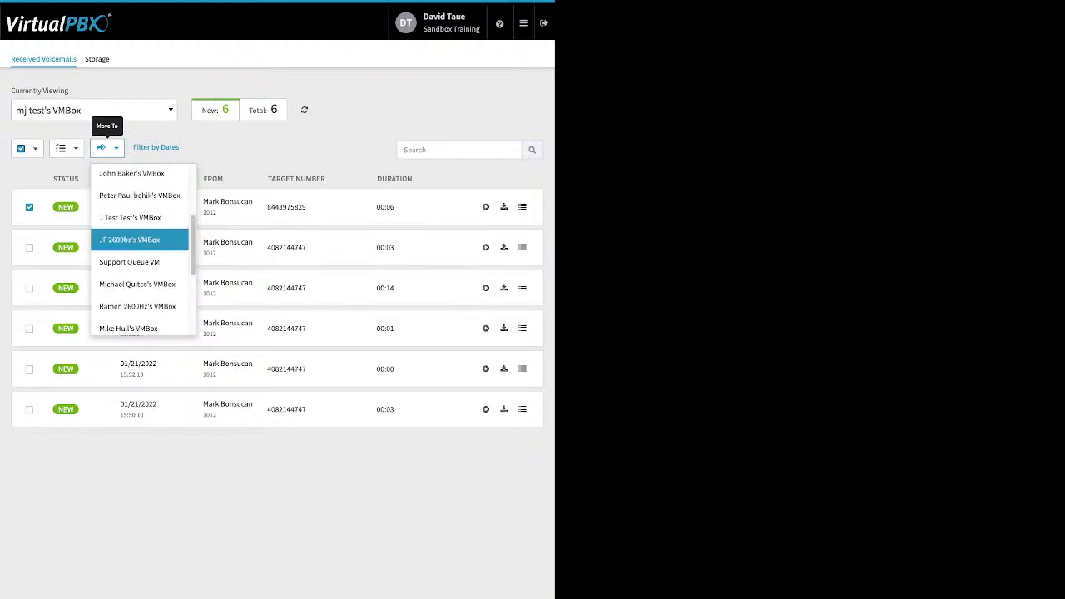
{"action": "scroll", "coordinate": [141, 250], "scroll_direction": "up", "scroll_amount": 3}
{"action": "scroll", "coordinate": [142, 249], "scroll_direction": "down", "scroll_amount": 6}
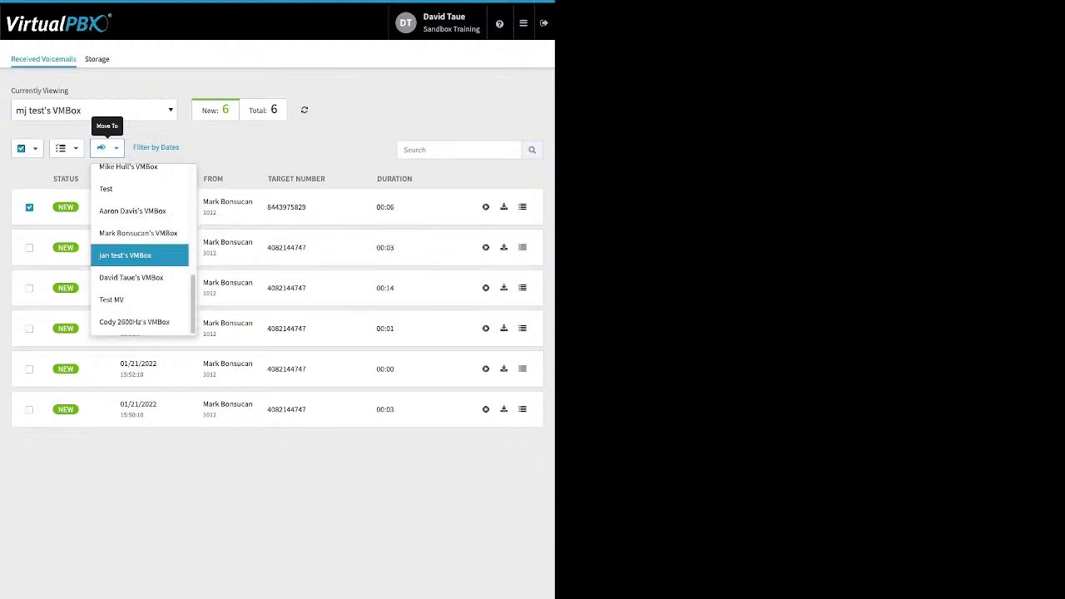
{"action": "left_click", "coordinate": [130, 277]}
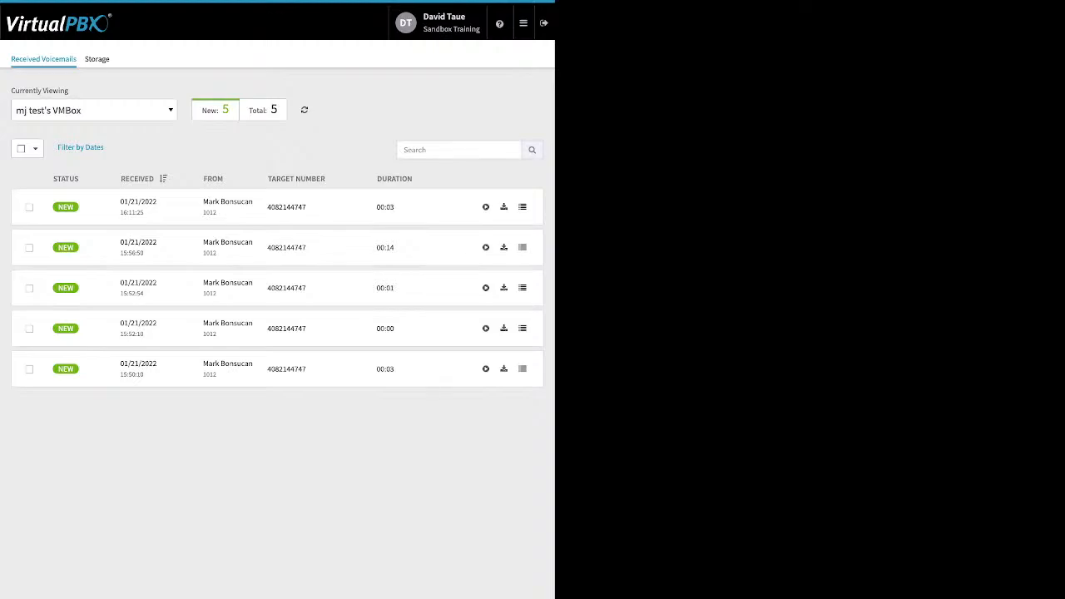
Select the newest remaining voicemail and review the Mark As options without choosing one
{"action": "left_click", "coordinate": [29, 208]}
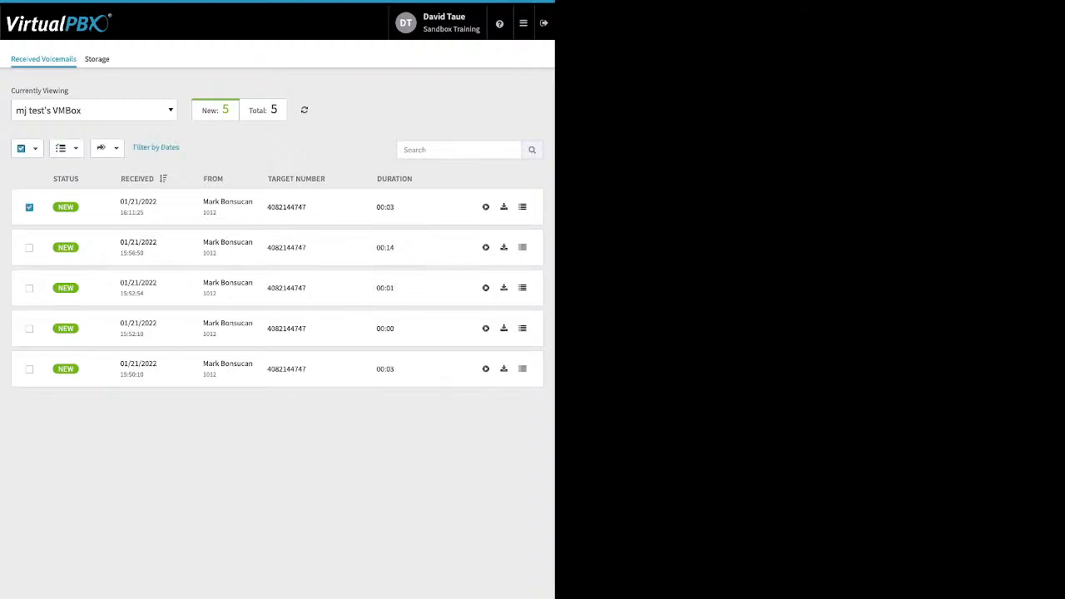
{"action": "left_click", "coordinate": [66, 148]}
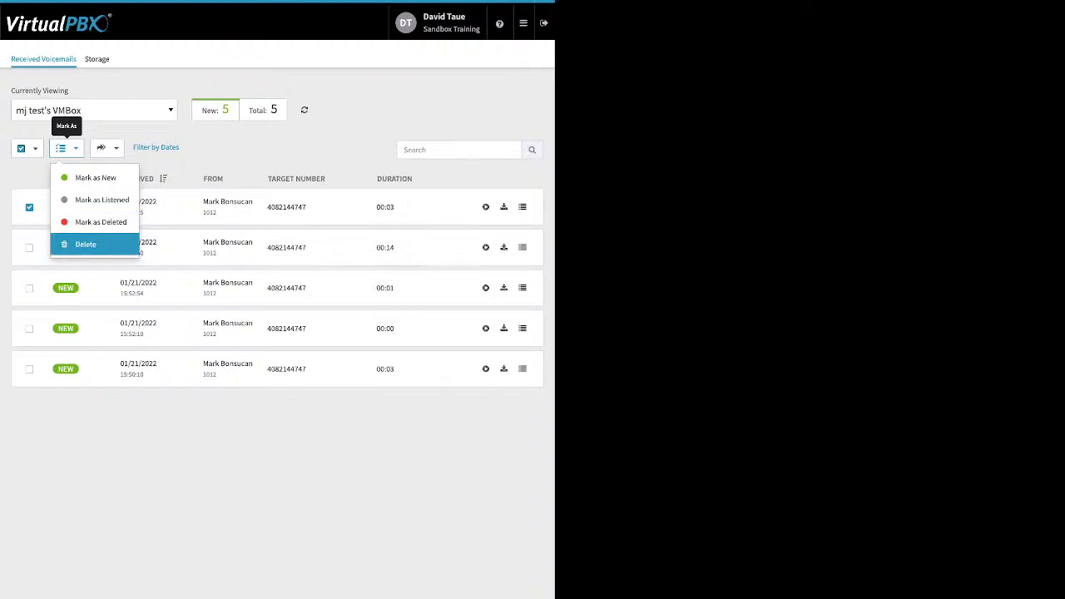
{"action": "key", "text": "Escape"}
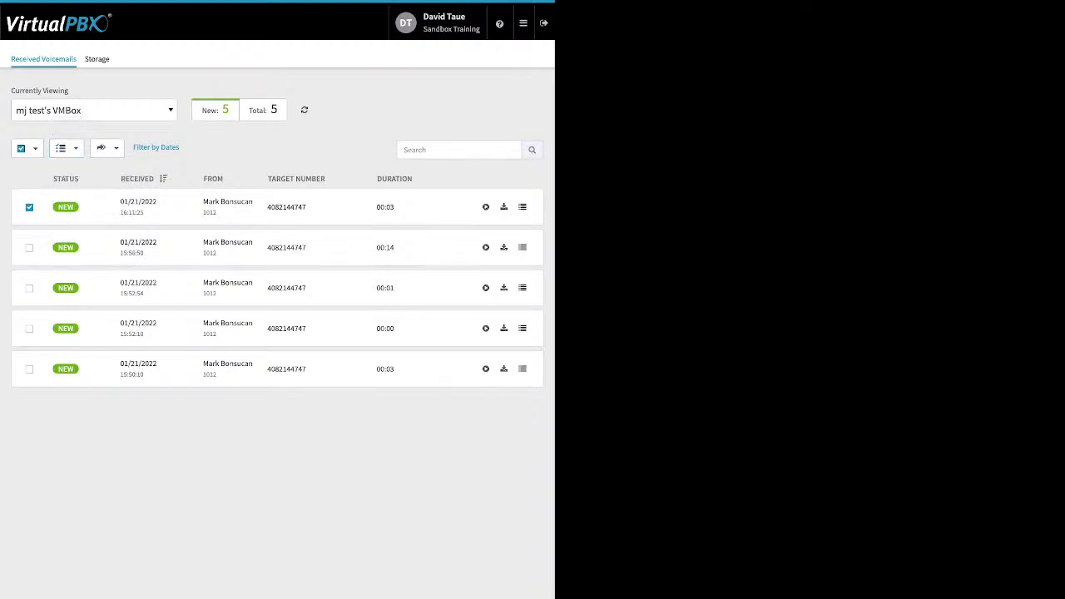
Open ACD Queues and the settings of the My Support queue
{"action": "mouse_move", "coordinate": [523, 23]}
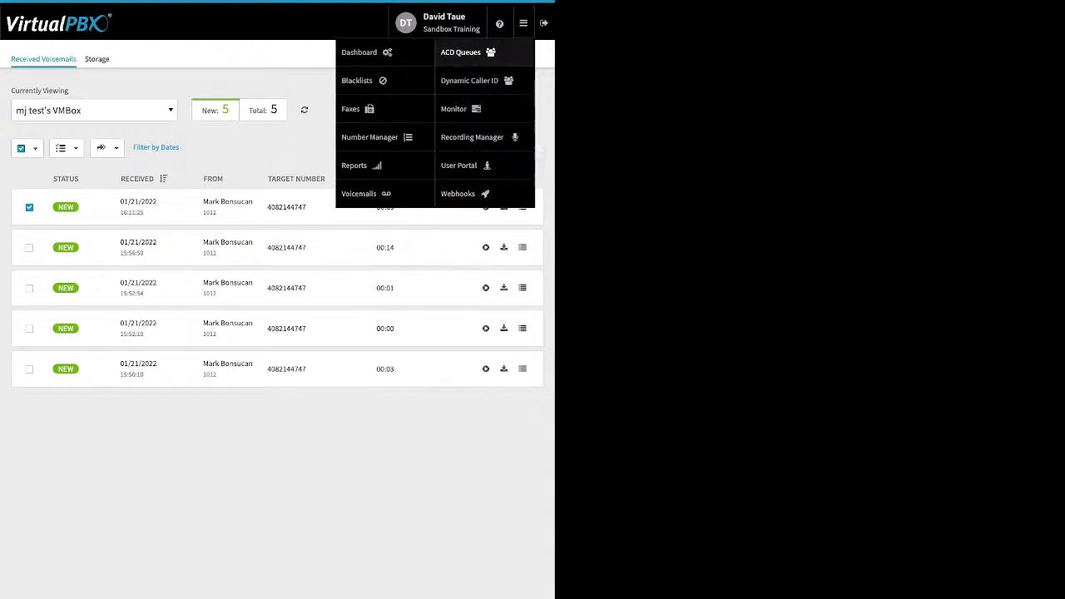
{"action": "left_click", "coordinate": [462, 52]}
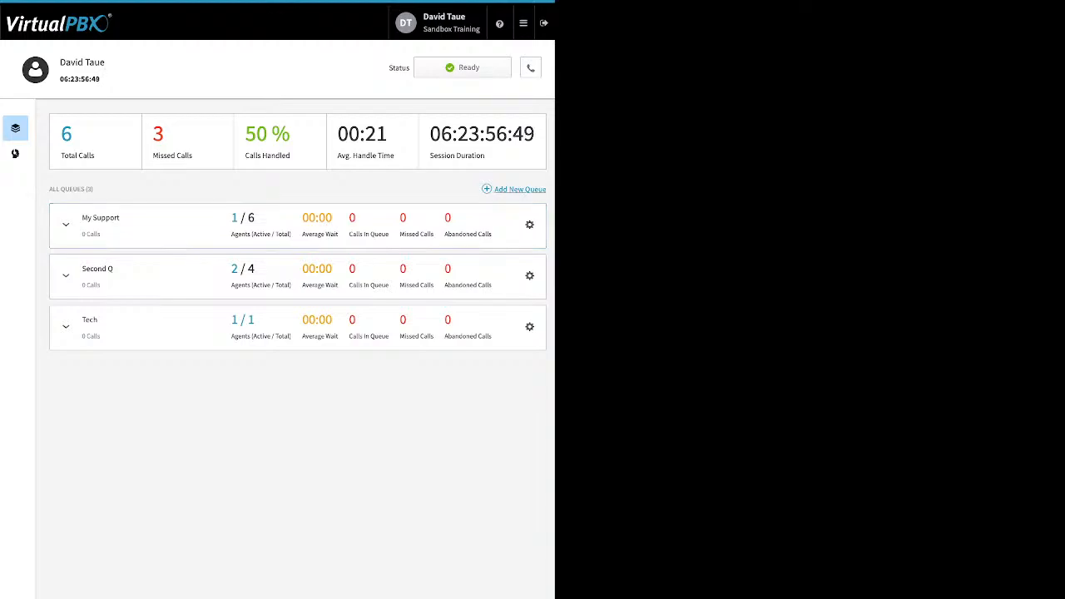
{"action": "left_click", "coordinate": [529, 224]}
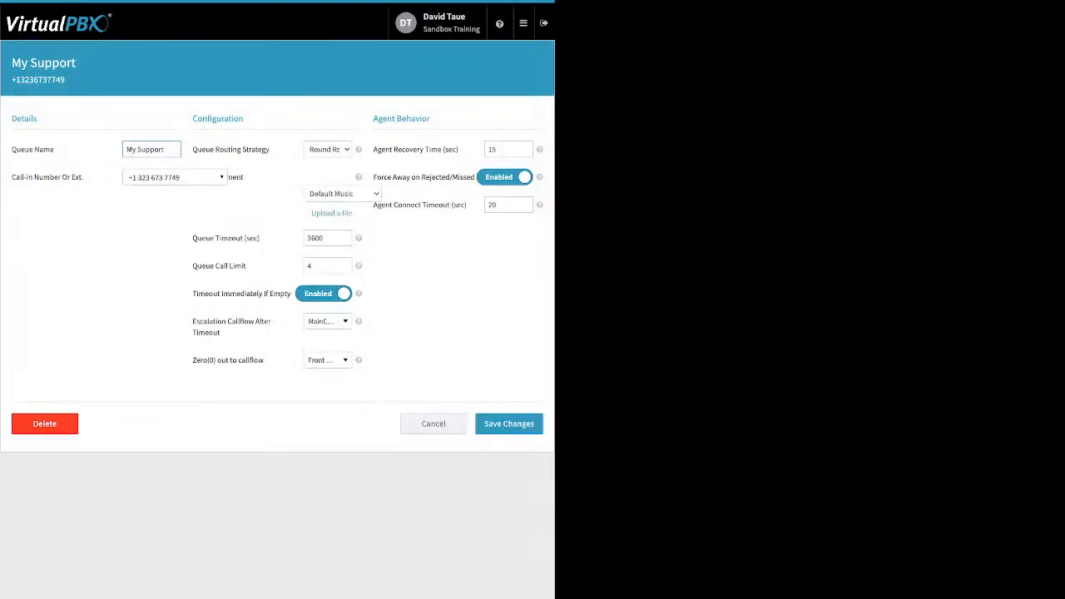
Review the My Support queue's call-in number options and its timeout and call limit settings
{"action": "left_click", "coordinate": [175, 177]}
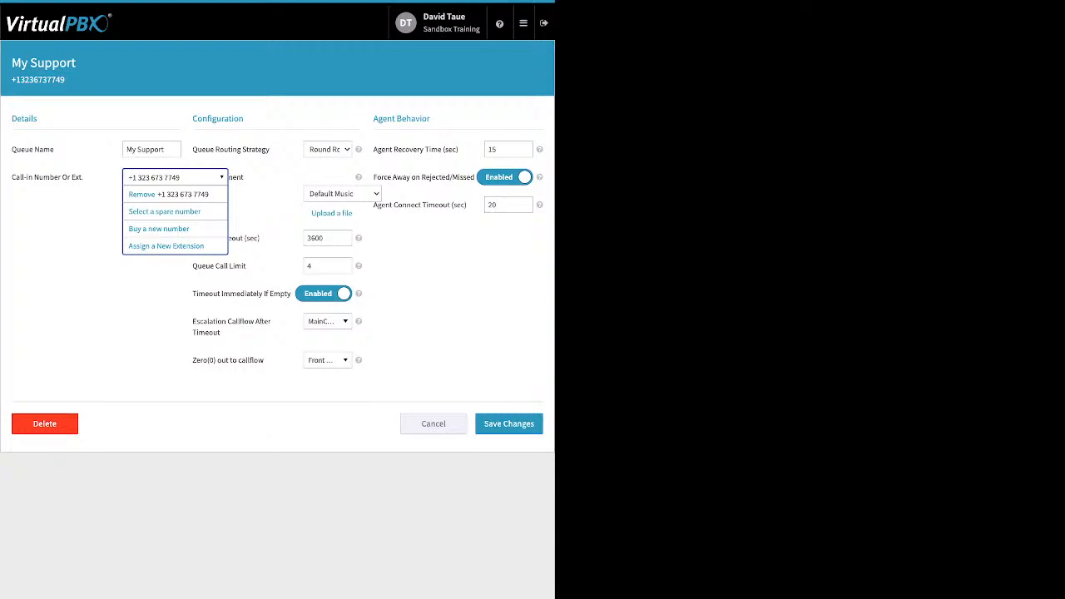
{"action": "key", "text": "Escape"}
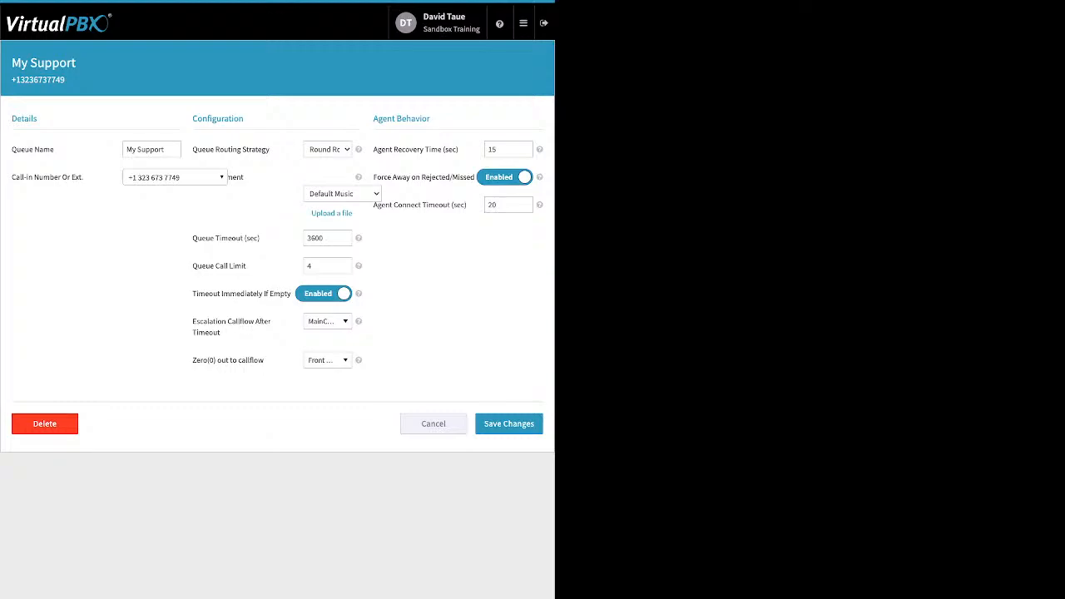
{"action": "left_click_drag", "start_coordinate": [243, 177], "coordinate": [229, 177]}
{"action": "left_click_drag", "start_coordinate": [260, 238], "coordinate": [193, 238]}
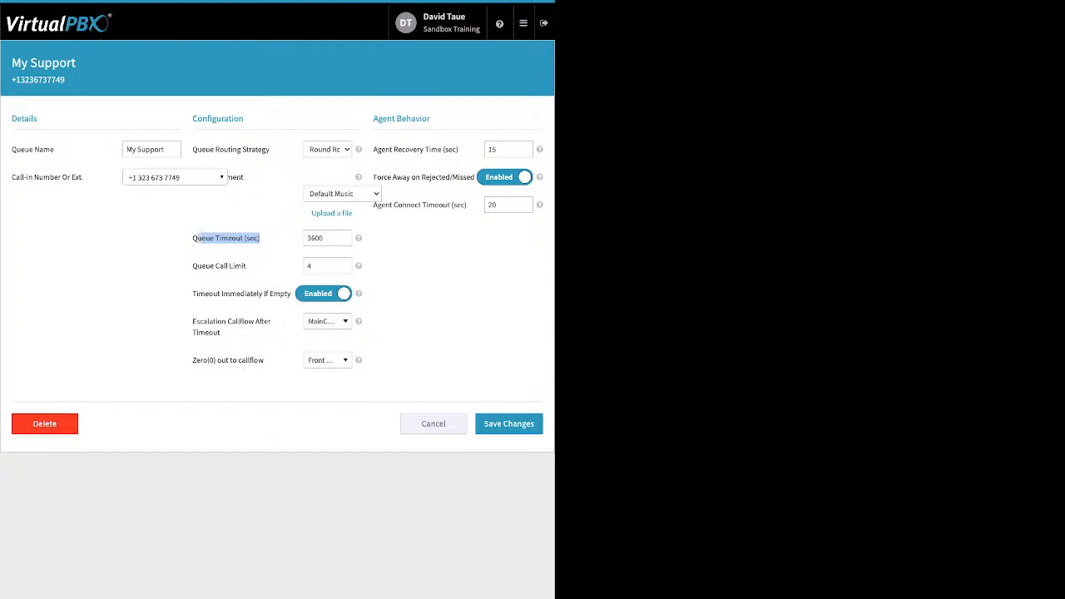
{"action": "left_click_drag", "start_coordinate": [247, 266], "coordinate": [198, 266]}
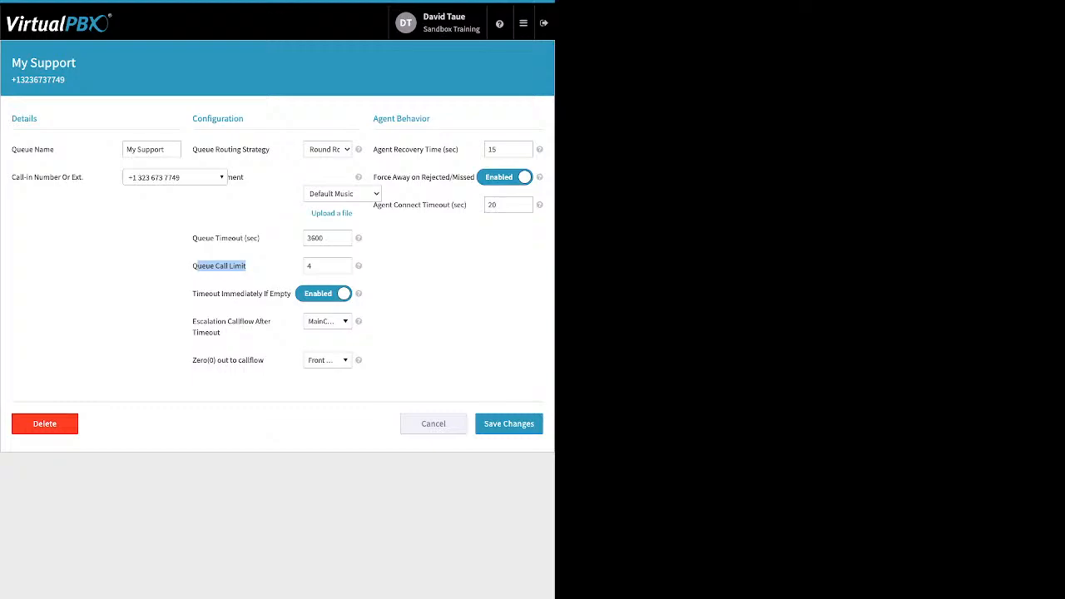
{"action": "left_click_drag", "start_coordinate": [192, 294], "coordinate": [285, 294]}
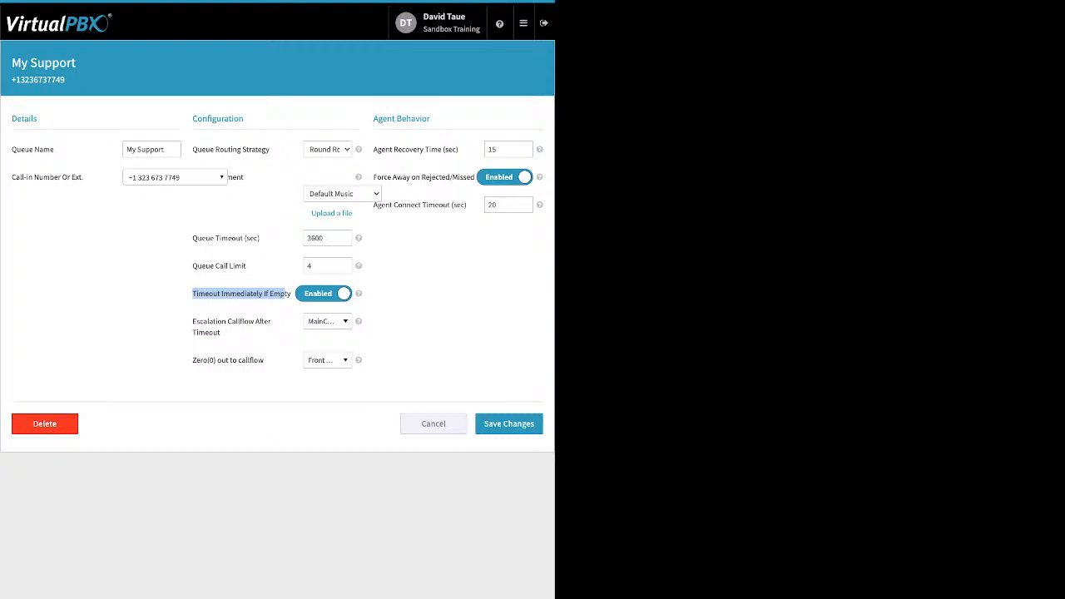
{"action": "left_click_drag", "start_coordinate": [198, 238], "coordinate": [227, 238]}
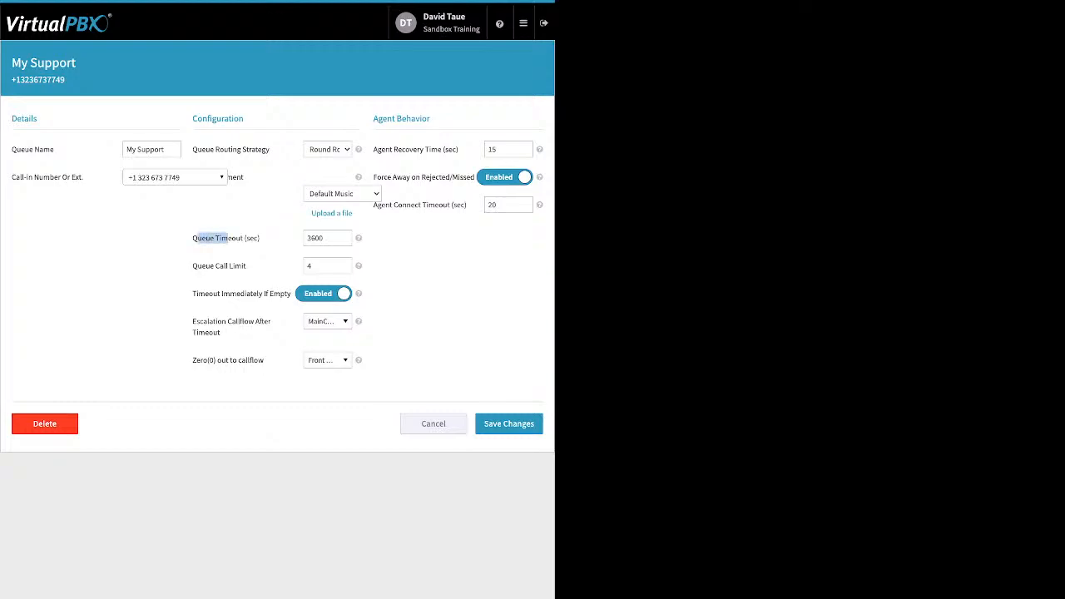
{"action": "left_click_drag", "start_coordinate": [221, 332], "coordinate": [197, 322]}
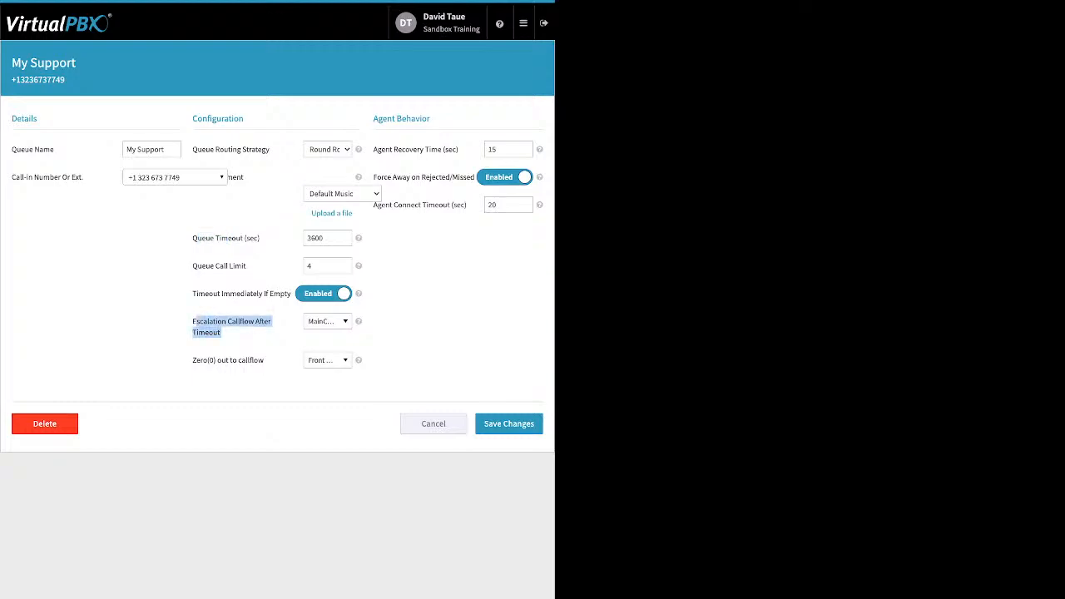
Browse the Escalation Callflow After Timeout options without choosing one
{"action": "left_click", "coordinate": [328, 321]}
{"action": "scroll", "coordinate": [359, 437], "scroll_direction": "up", "scroll_amount": 5}
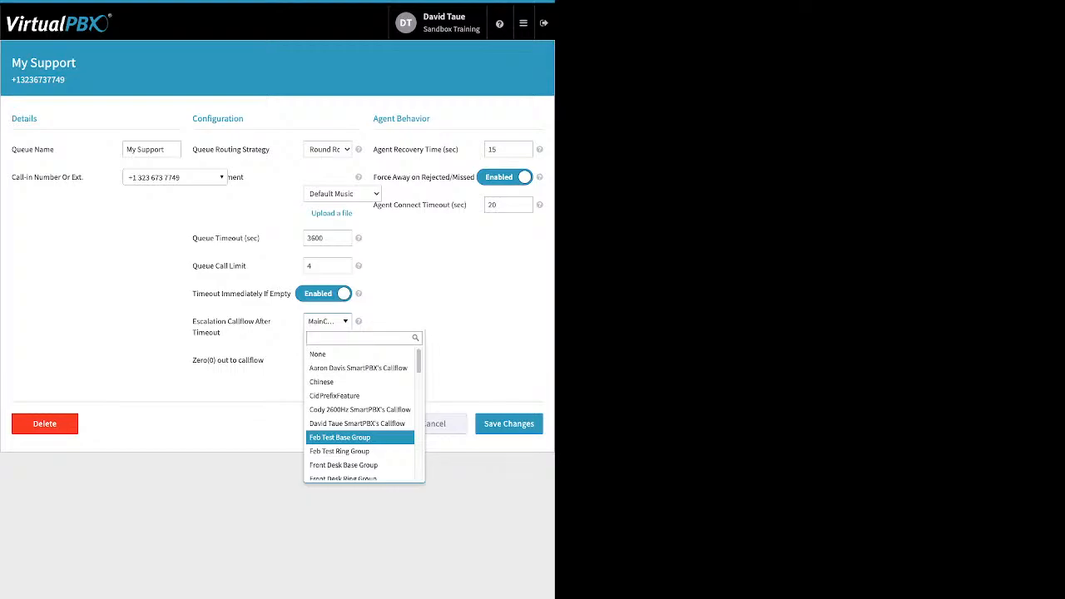
{"action": "scroll", "coordinate": [360, 435], "scroll_direction": "down", "scroll_amount": 4}
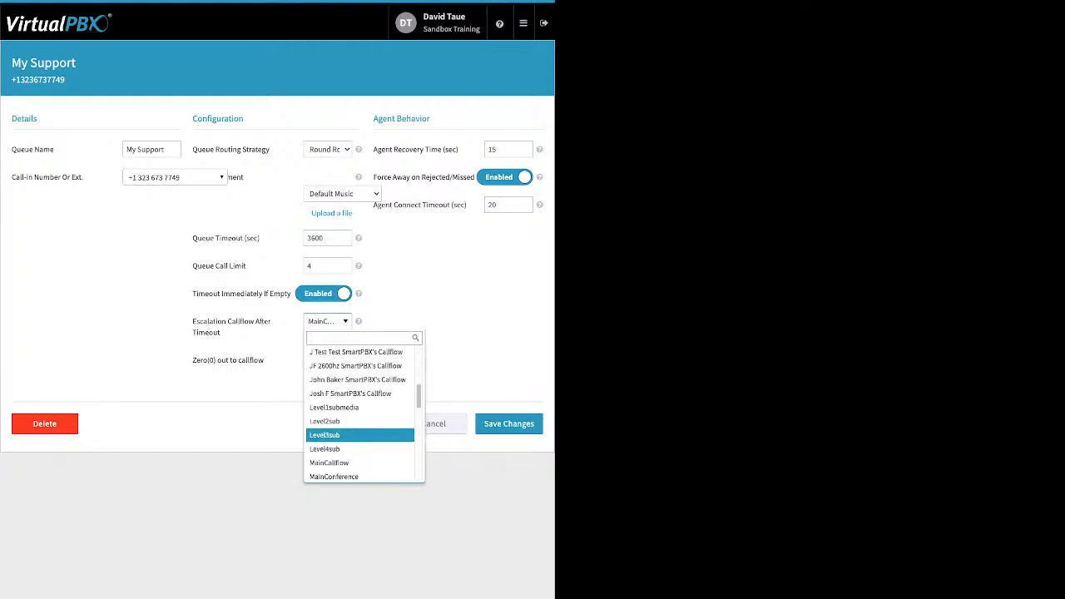
{"action": "scroll", "coordinate": [360, 435], "scroll_direction": "down", "scroll_amount": 6}
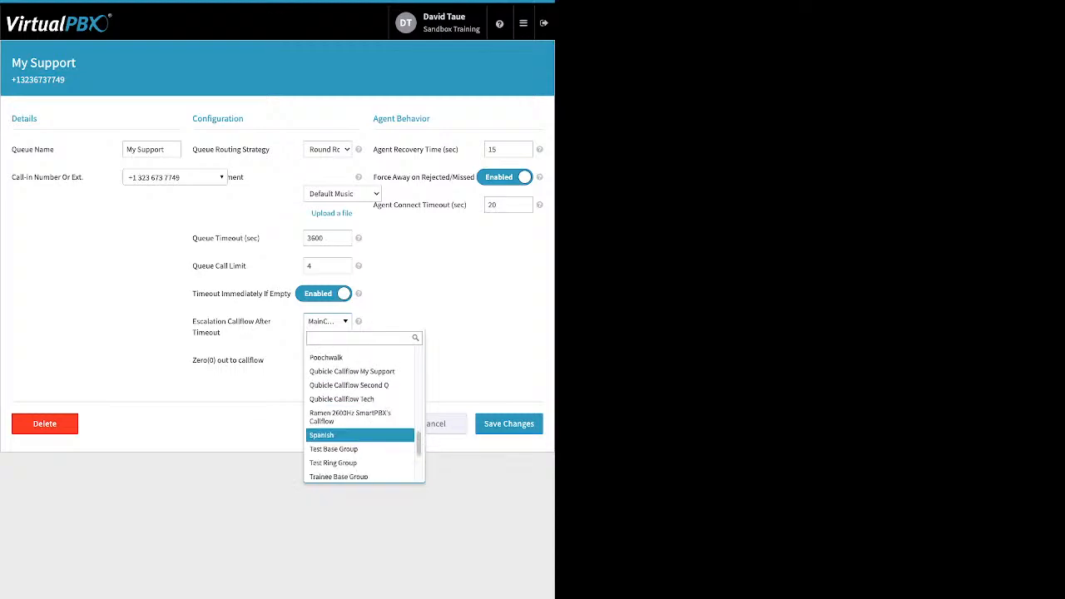
{"action": "scroll", "coordinate": [359, 439], "scroll_direction": "down", "scroll_amount": 4}
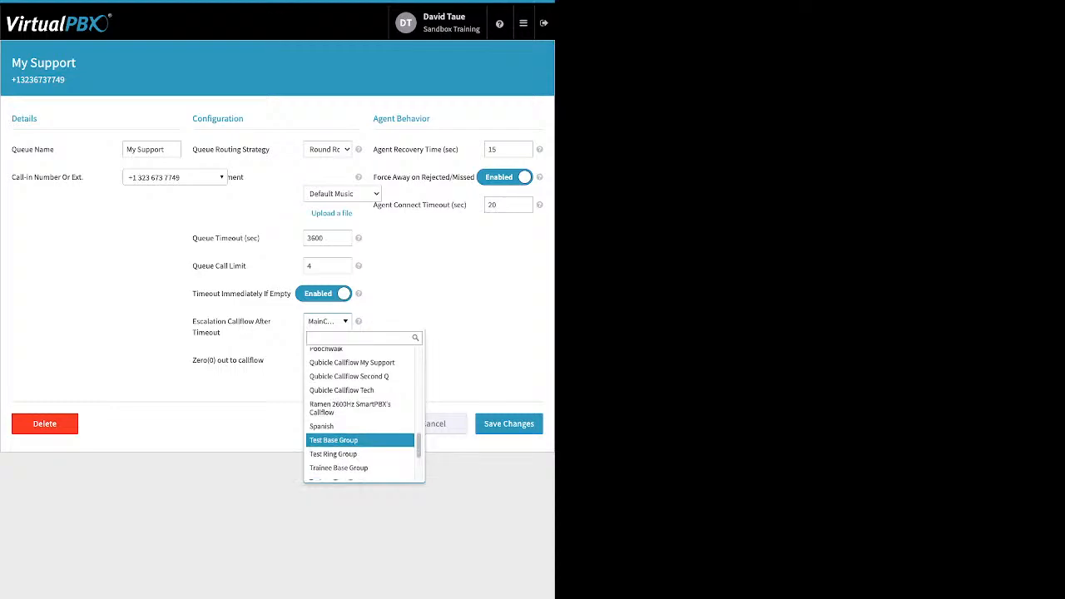
{"action": "scroll", "coordinate": [359, 442], "scroll_direction": "down", "scroll_amount": 3}
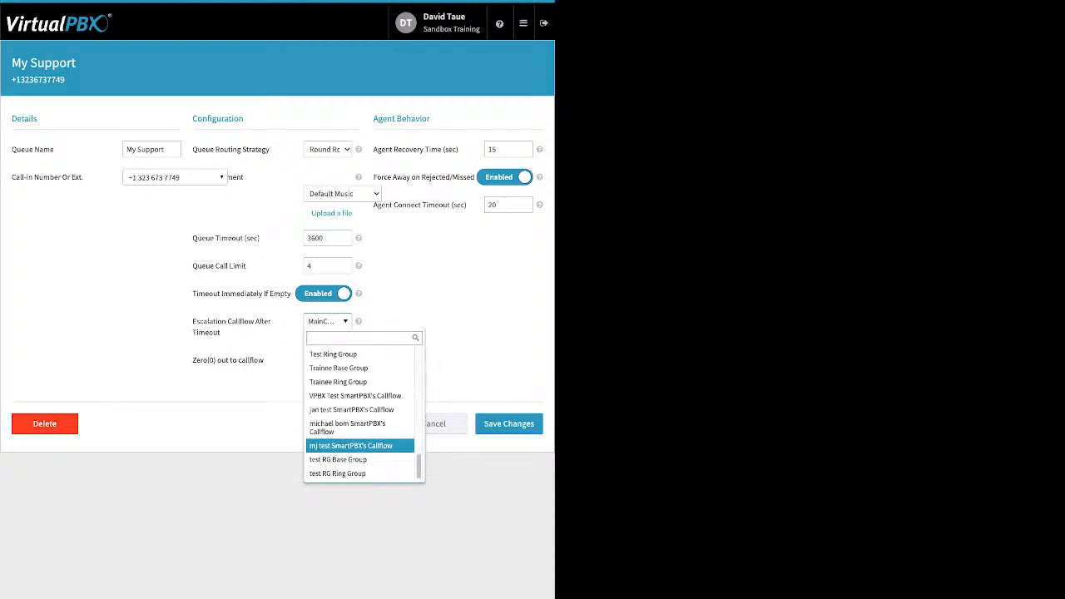
{"action": "scroll", "coordinate": [359, 438], "scroll_direction": "up", "scroll_amount": 5}
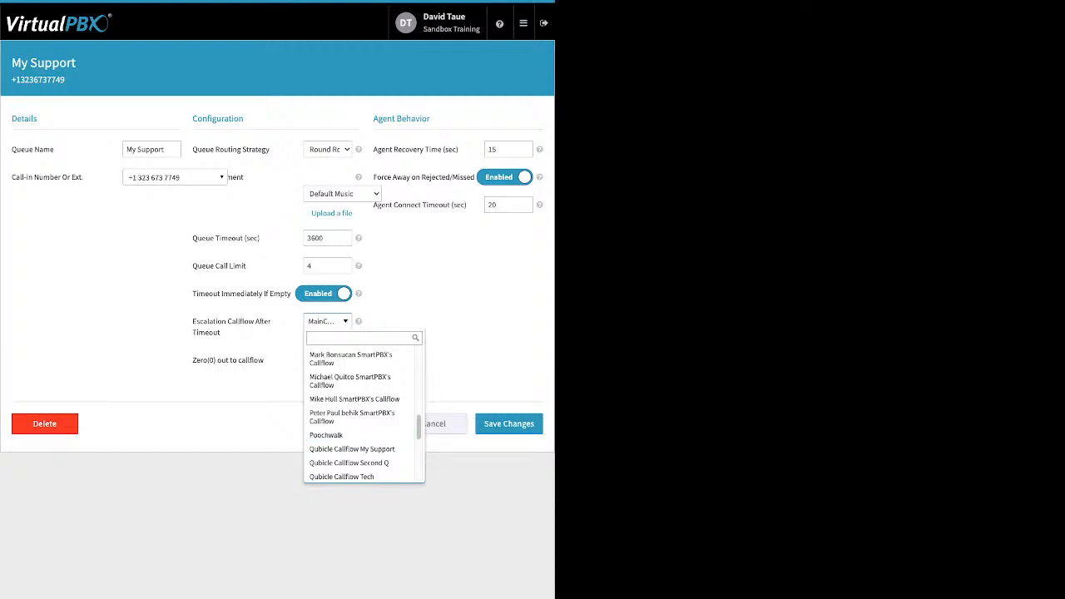
{"action": "key", "text": "Escape"}
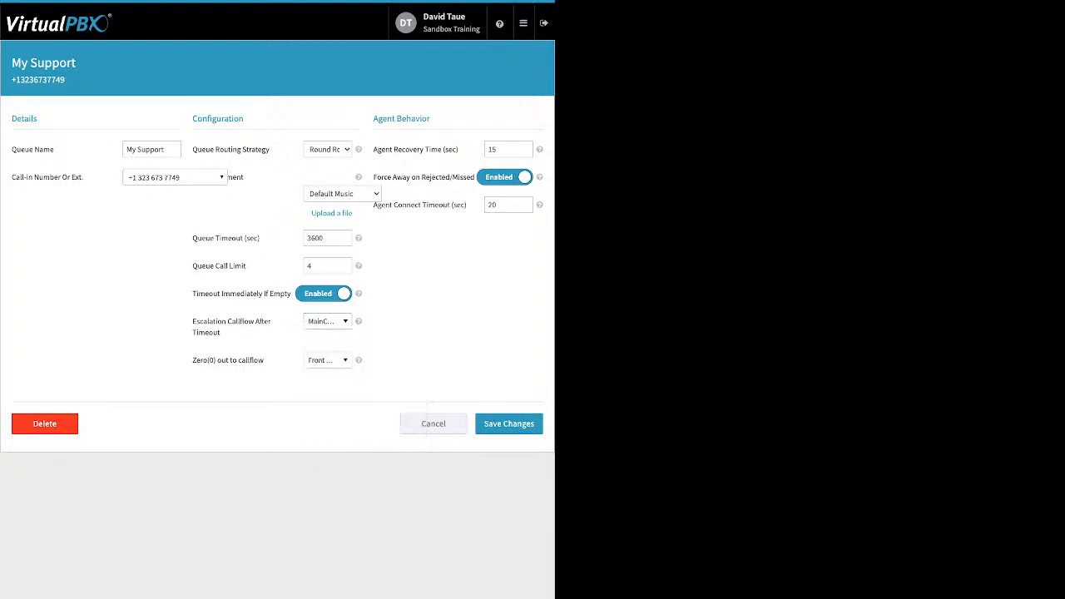
Browse the Zero(0) out to callflow options without changing the selection
{"action": "left_click_drag", "start_coordinate": [266, 360], "coordinate": [197, 360]}
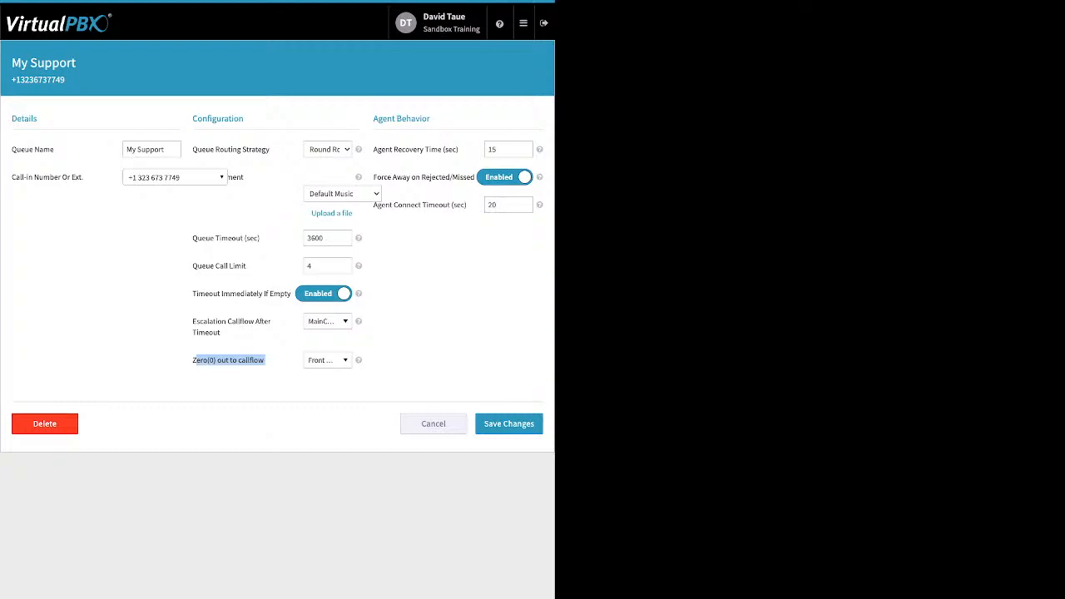
{"action": "left_click", "coordinate": [327, 359]}
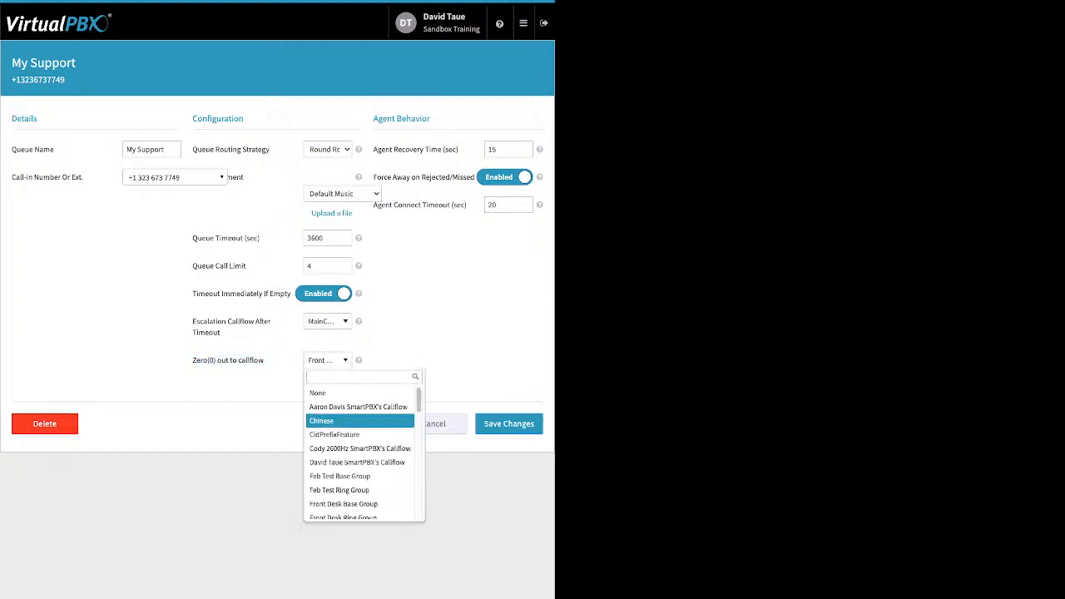
{"action": "key", "text": "Up"}
{"action": "key", "text": "Up"}
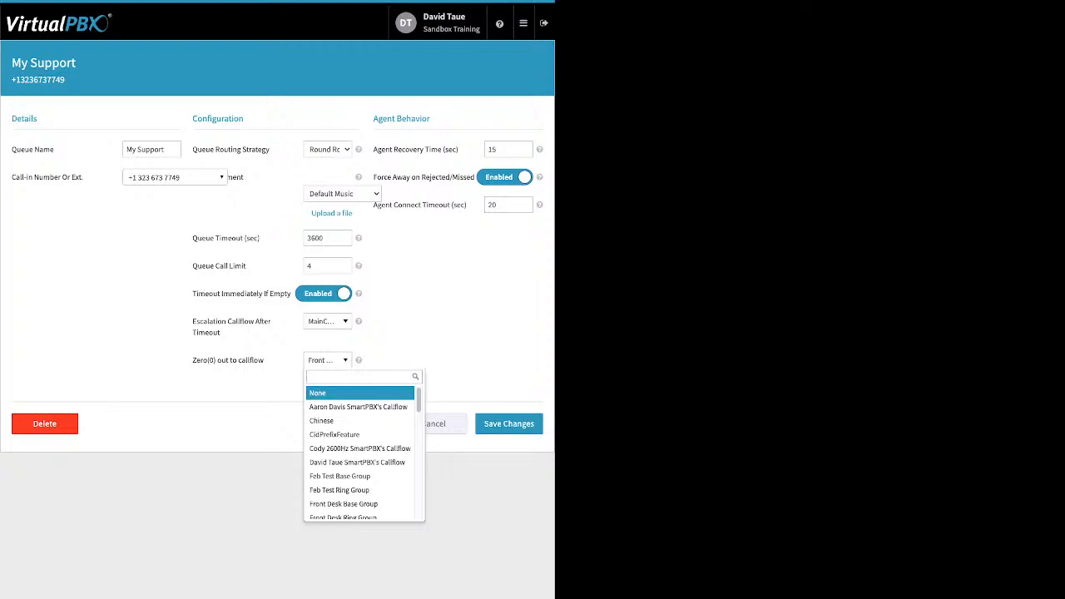
{"action": "key", "text": "Down"}
{"action": "key", "text": "Down"}
{"action": "key", "text": "Down"}
{"action": "key", "text": "Up"}
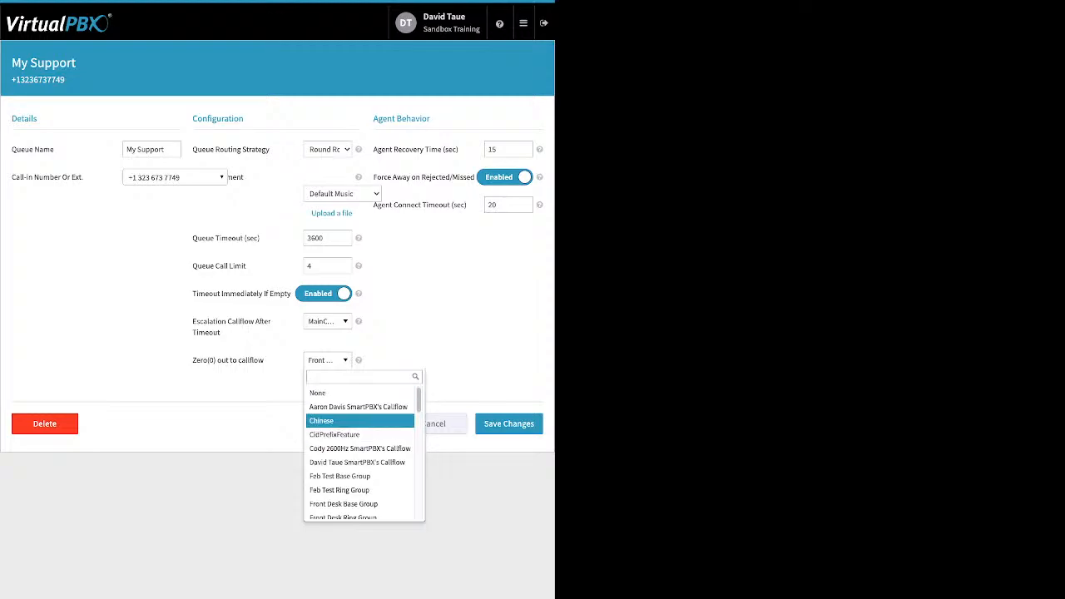
{"action": "key", "text": "Down"}
{"action": "key", "text": "Down"}
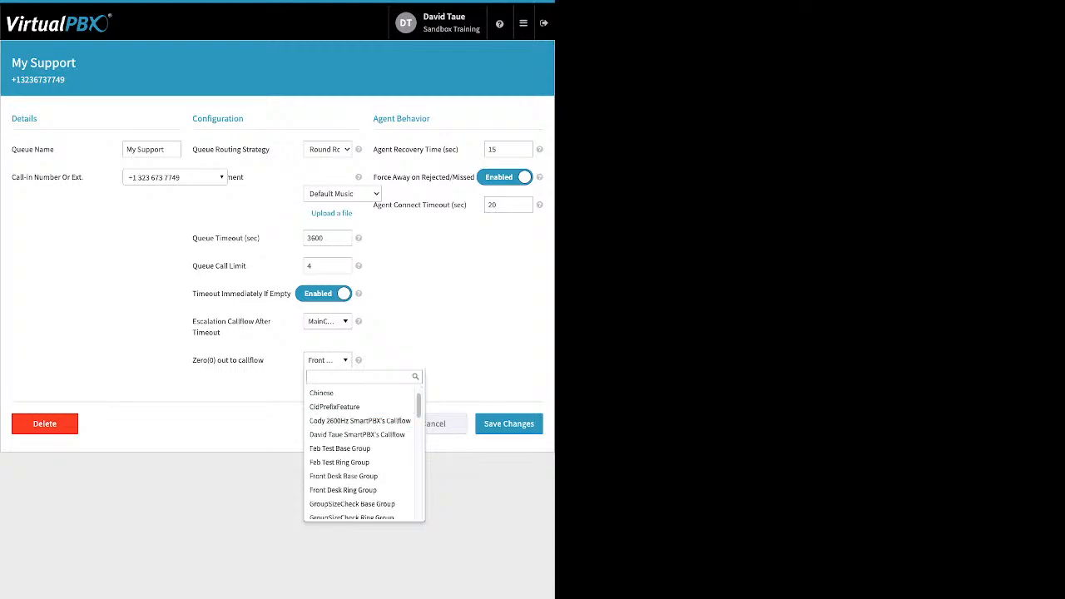
{"action": "key", "text": "Escape"}
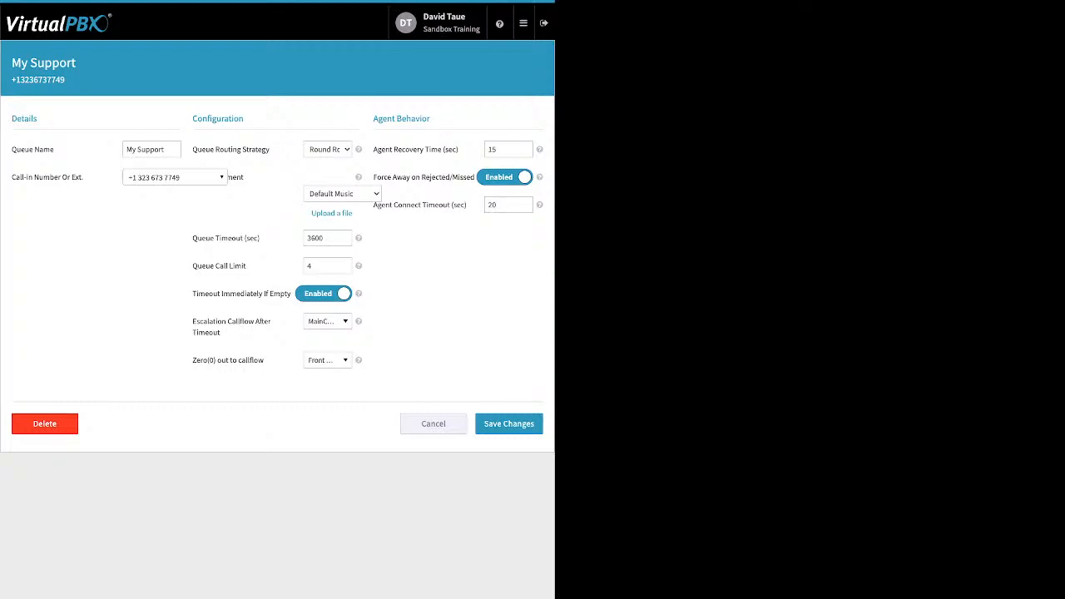
Disable Force Away on Rejected/Missed for the My Support queue and save the changes
{"action": "left_click_drag", "start_coordinate": [374, 148], "coordinate": [450, 149]}
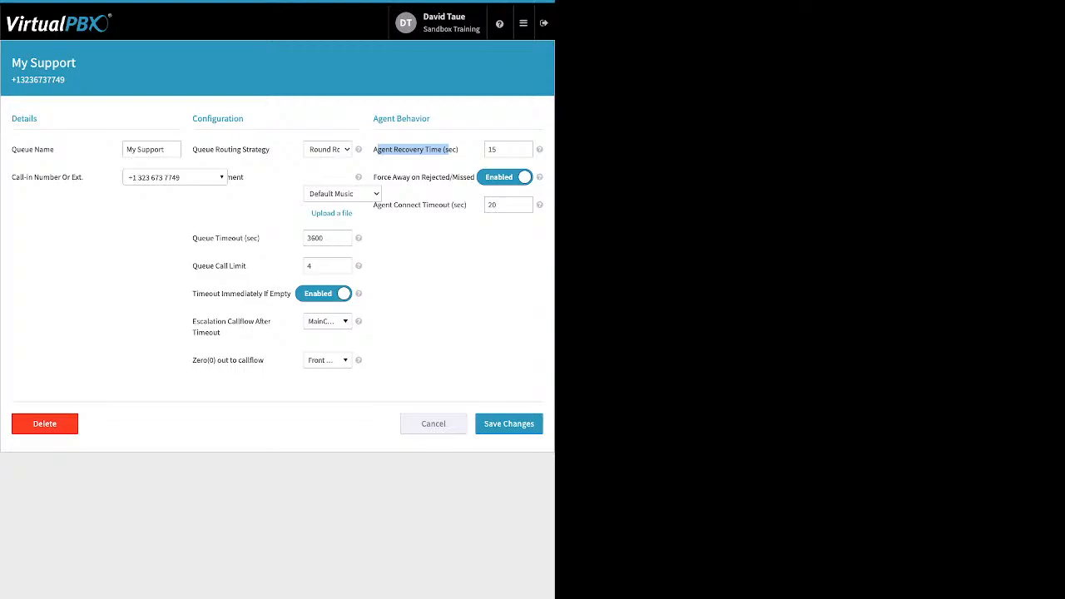
{"action": "left_click", "coordinate": [502, 150]}
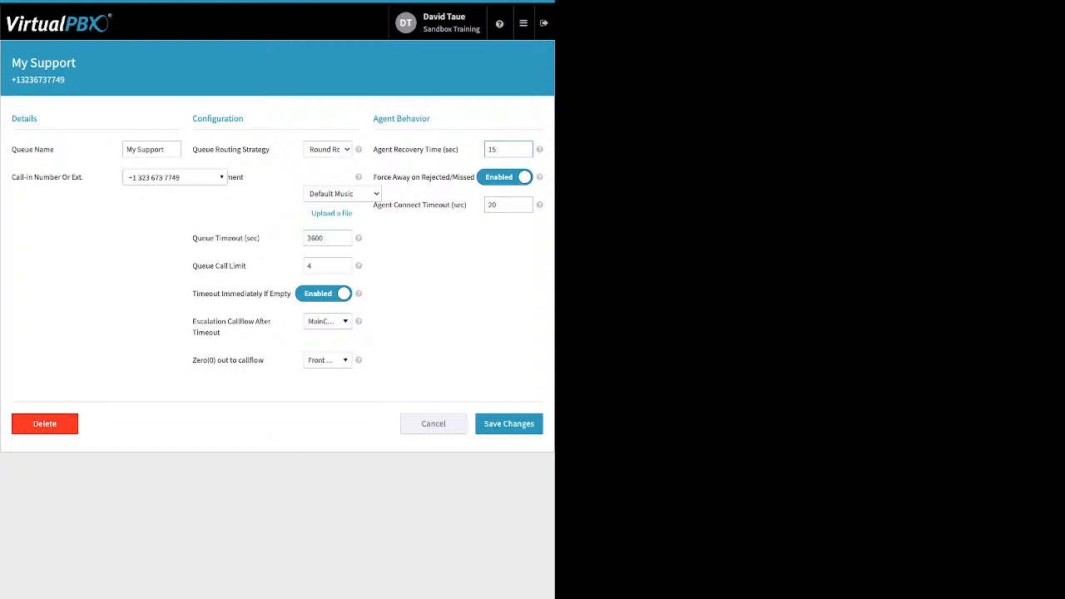
{"action": "left_click_drag", "start_coordinate": [373, 178], "coordinate": [461, 177]}
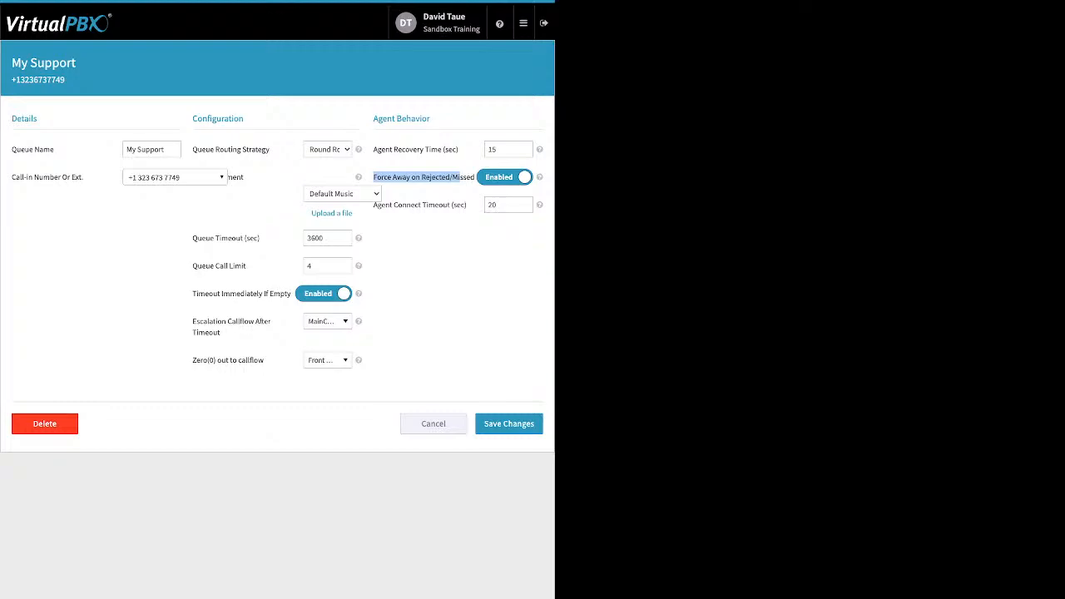
{"action": "left_click", "coordinate": [504, 177]}
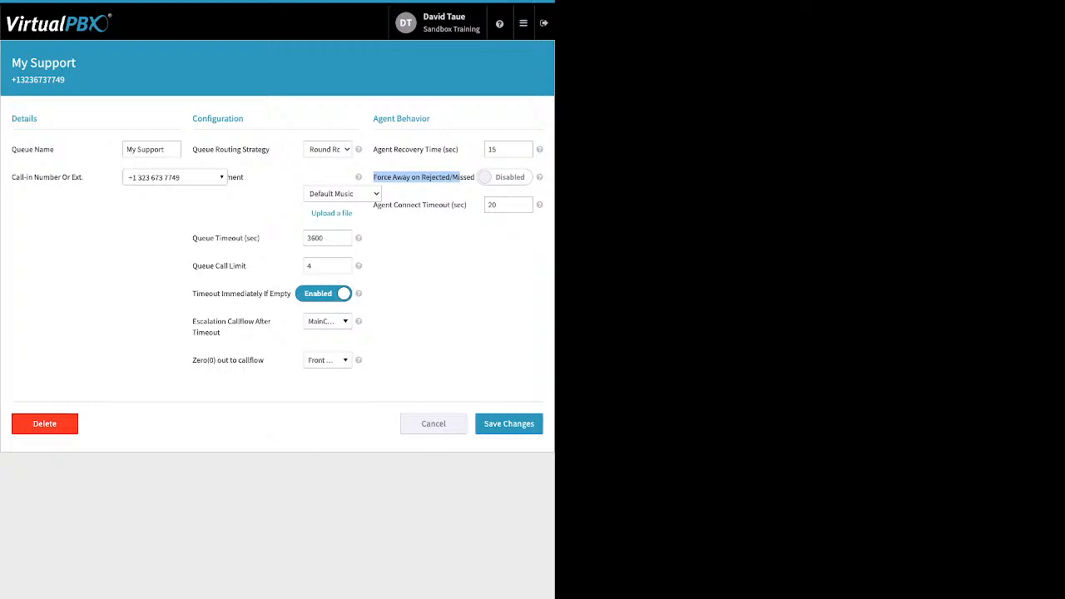
{"action": "left_click", "coordinate": [508, 204]}
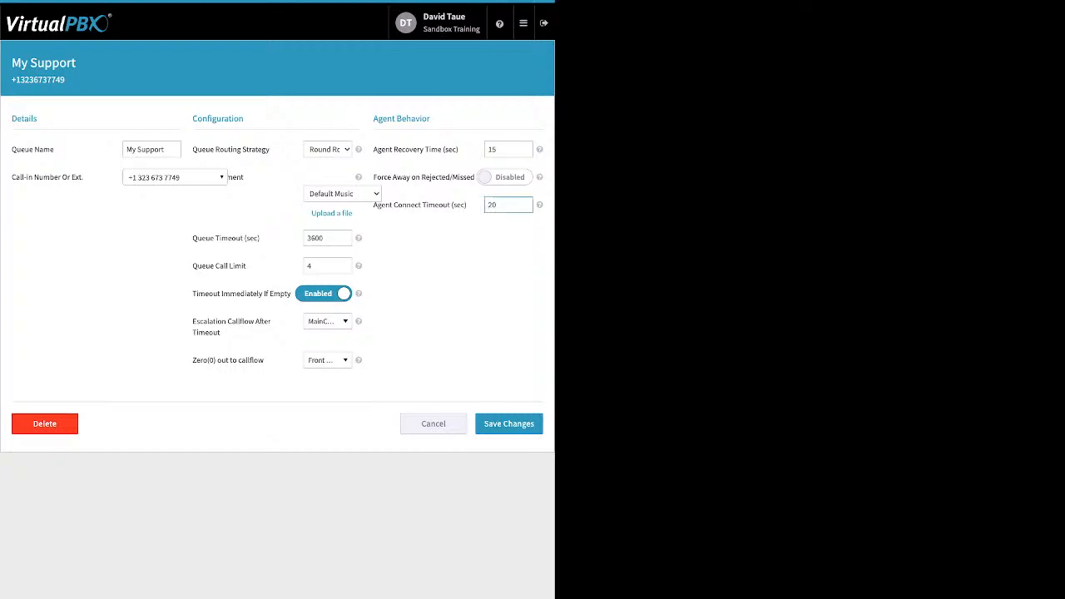
{"action": "left_click_drag", "start_coordinate": [378, 204], "coordinate": [467, 205]}
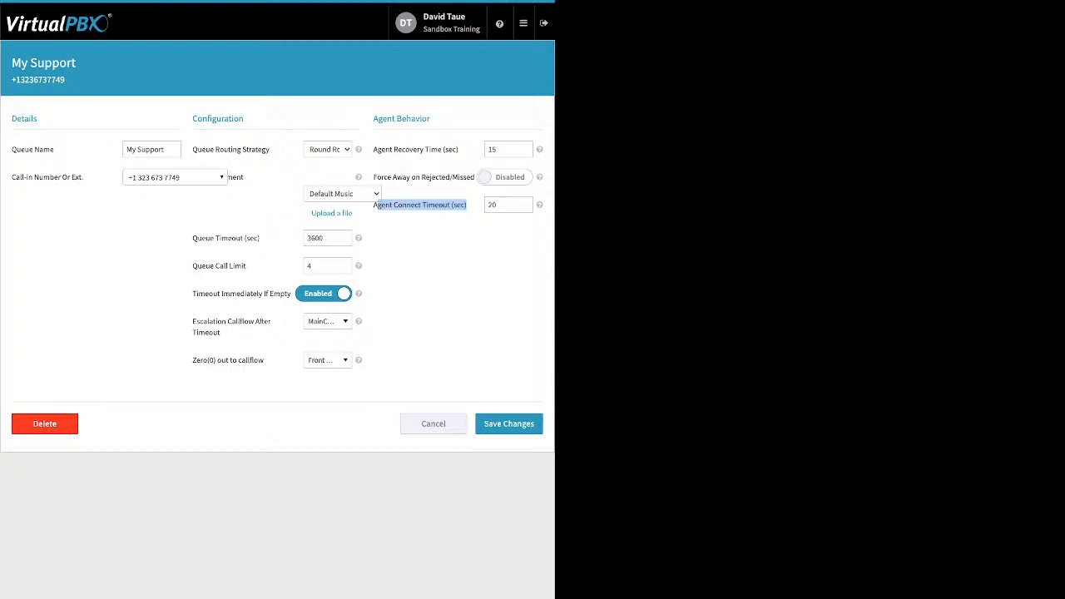
{"action": "left_click", "coordinate": [508, 423]}
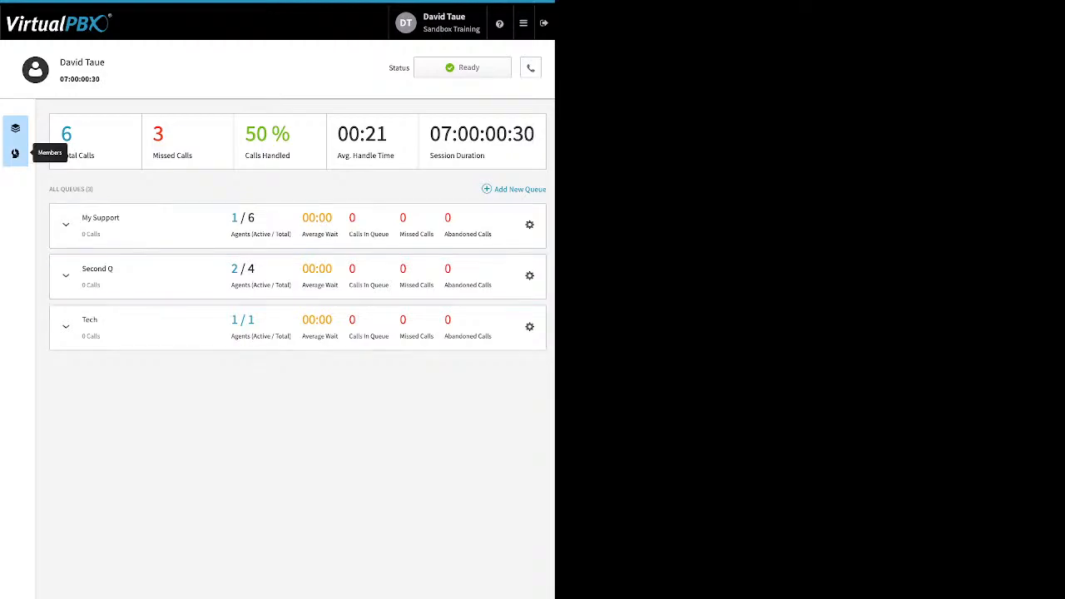
Open the call center members and add one available user as a member
{"action": "left_click", "coordinate": [15, 153]}
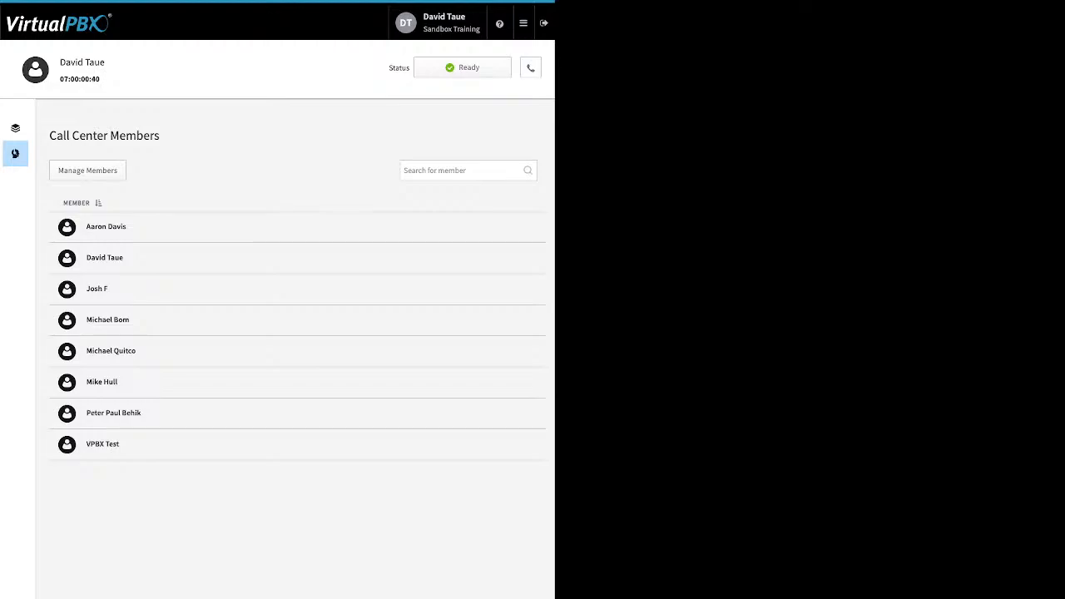
{"action": "left_click", "coordinate": [87, 171]}
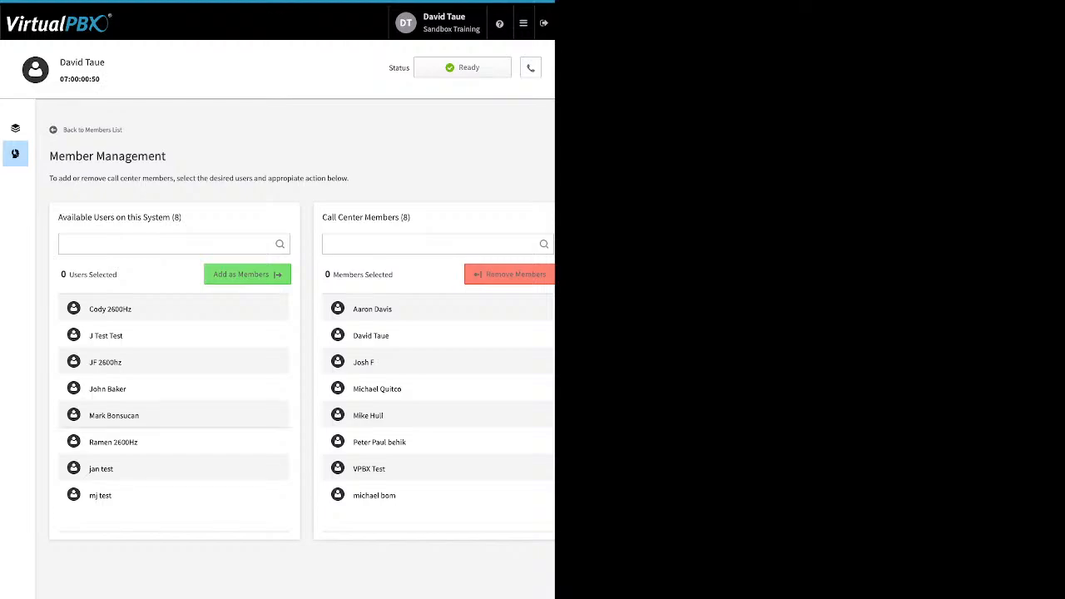
{"action": "left_click", "coordinate": [150, 415]}
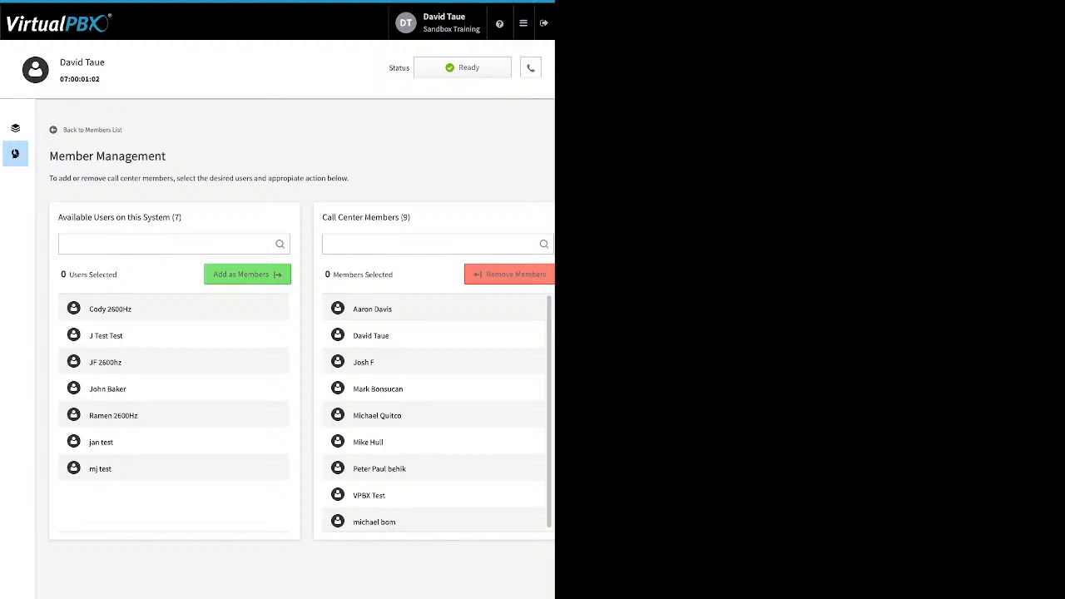
Assign the newly added member as an agent of the My Support queue
{"action": "left_click", "coordinate": [15, 127]}
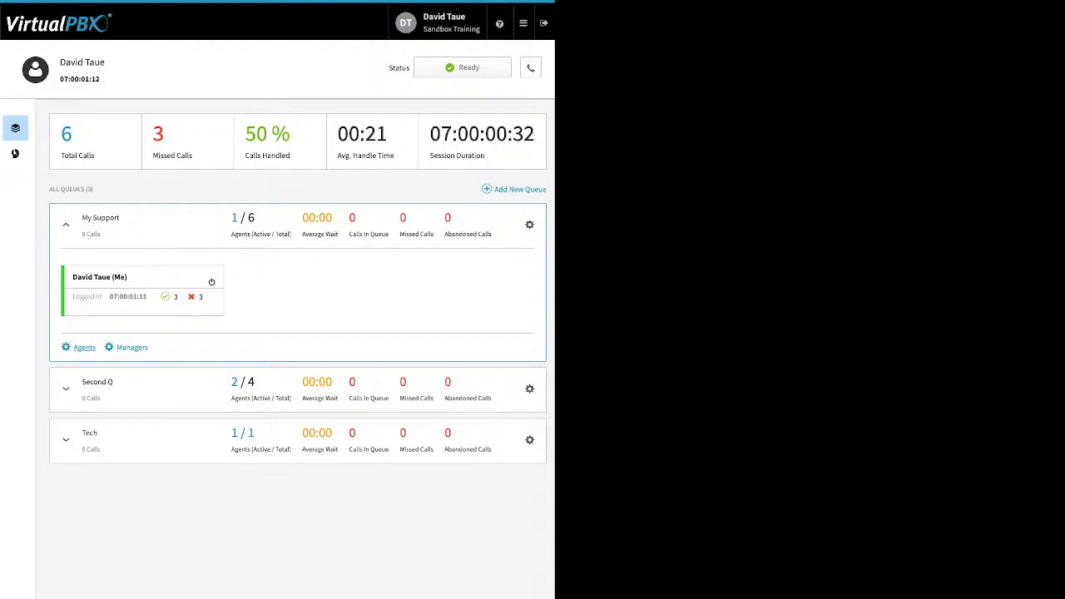
{"action": "left_click", "coordinate": [84, 347]}
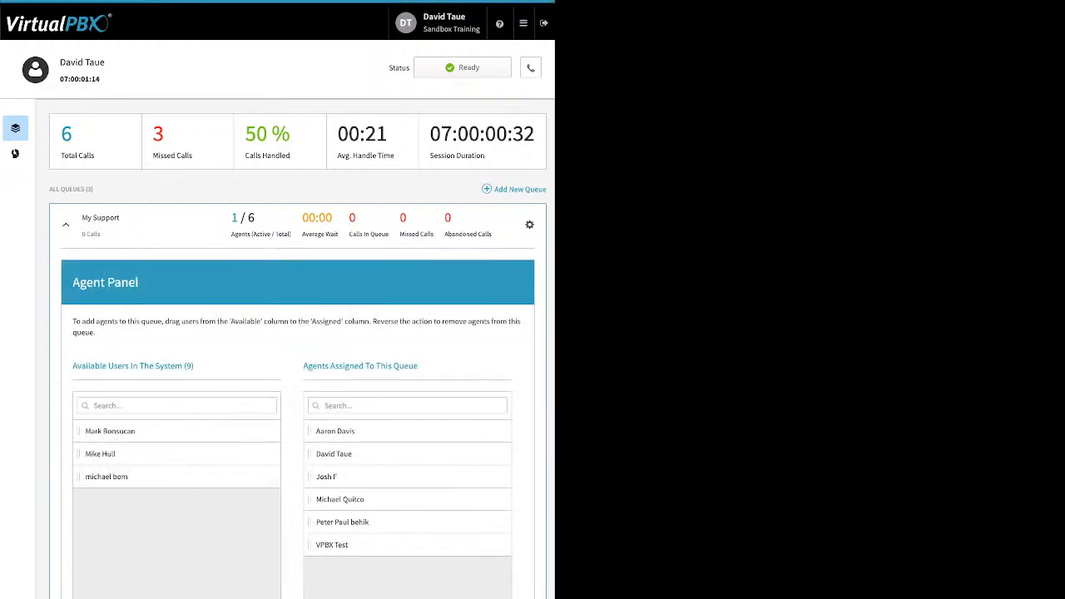
{"action": "left_click_drag", "start_coordinate": [110, 430], "coordinate": [332, 522]}
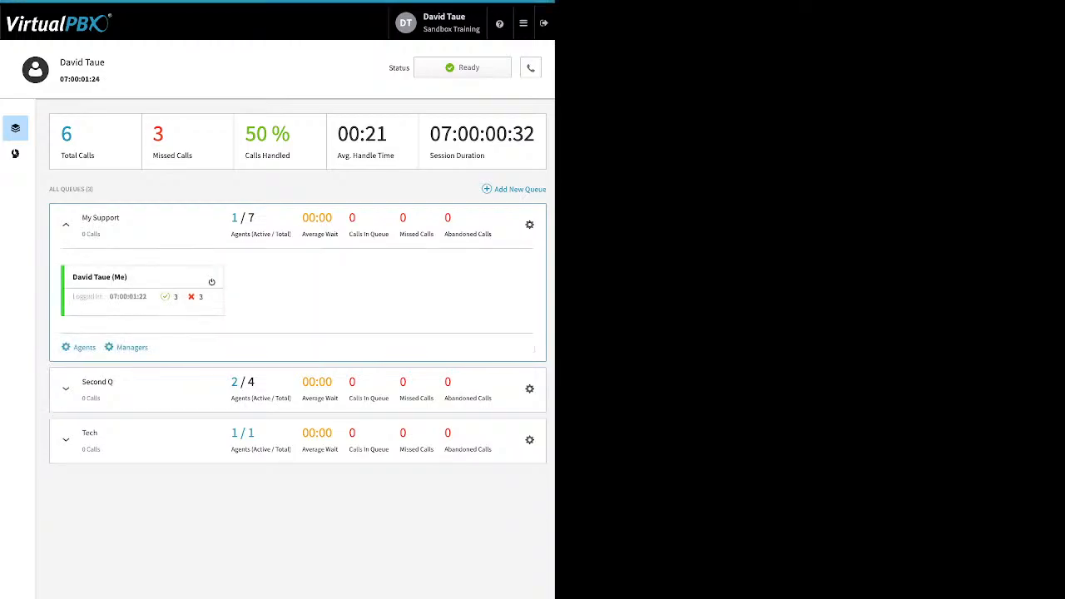
Set the agent status to Away for all queues
{"action": "left_click", "coordinate": [523, 23]}
{"action": "left_click", "coordinate": [462, 68]}
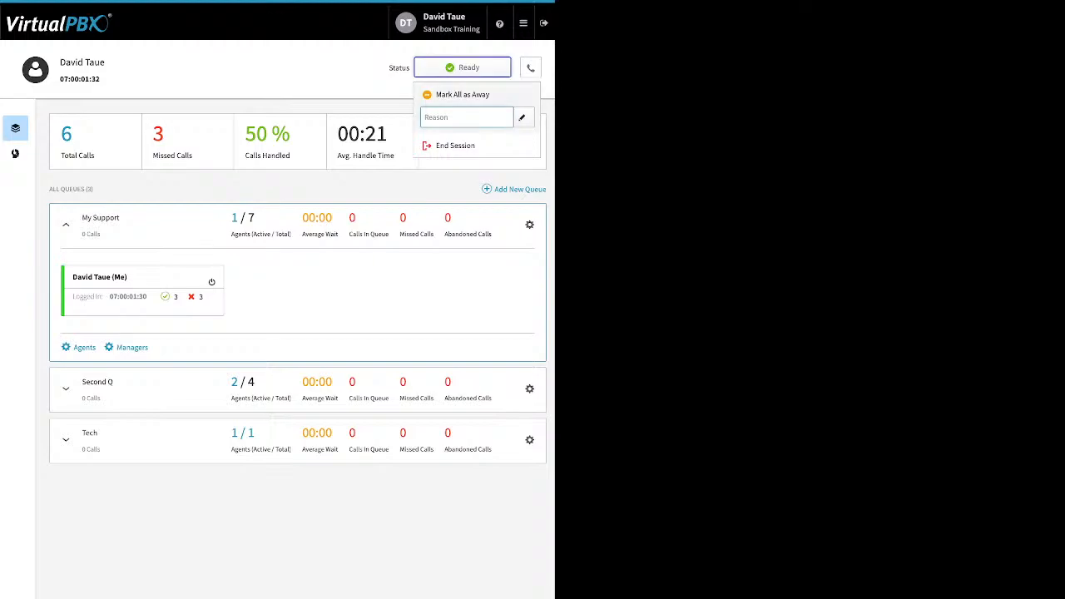
{"action": "left_click", "coordinate": [449, 114]}
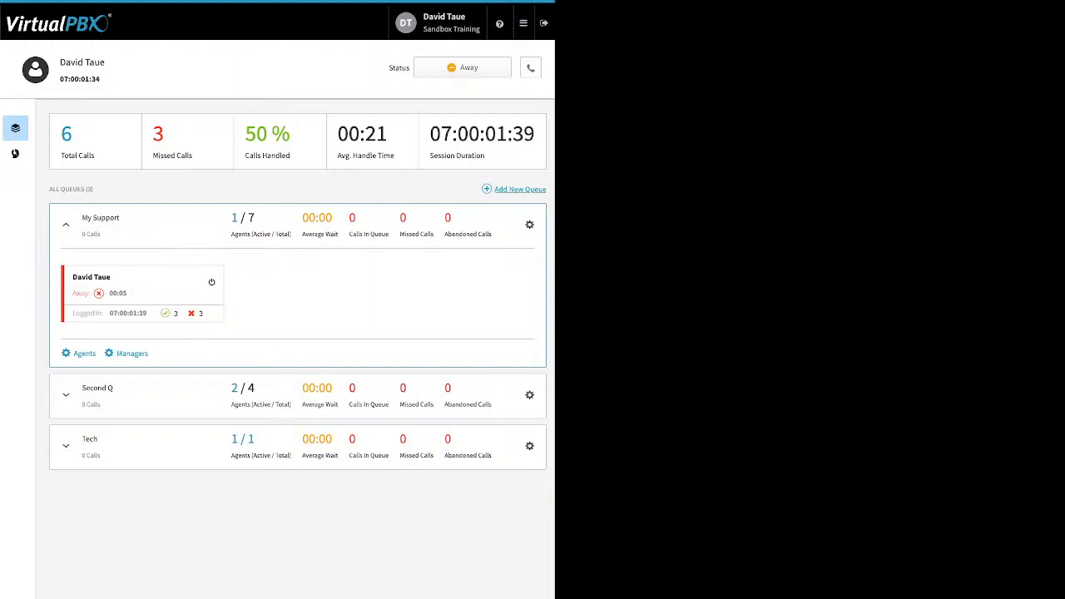
Choose dtsand as the default answering device in the agent's device settings and close the panel
{"action": "left_click", "coordinate": [530, 68]}
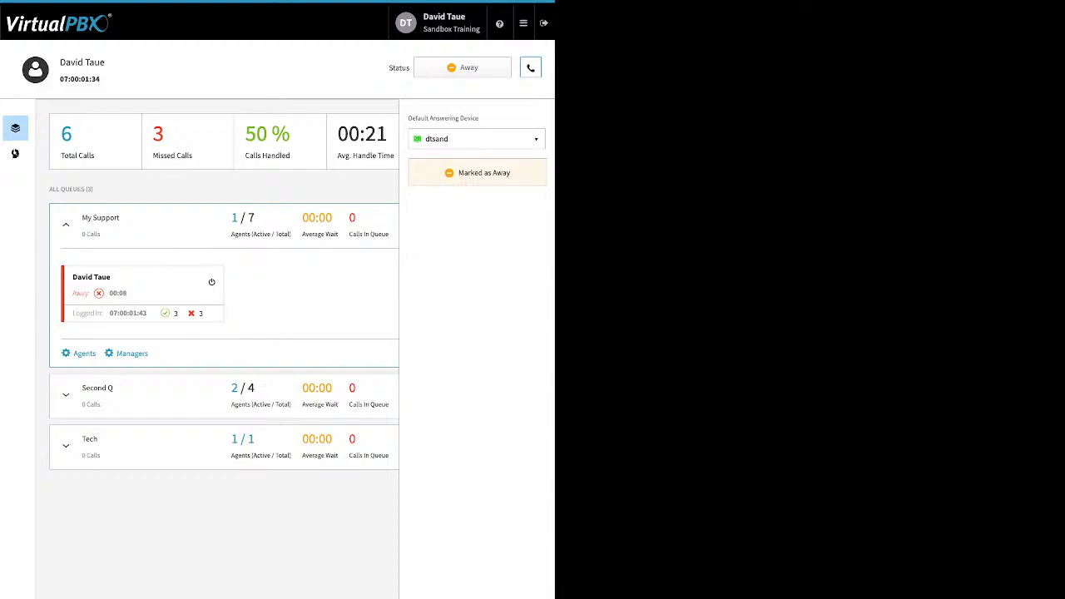
{"action": "left_click", "coordinate": [478, 139]}
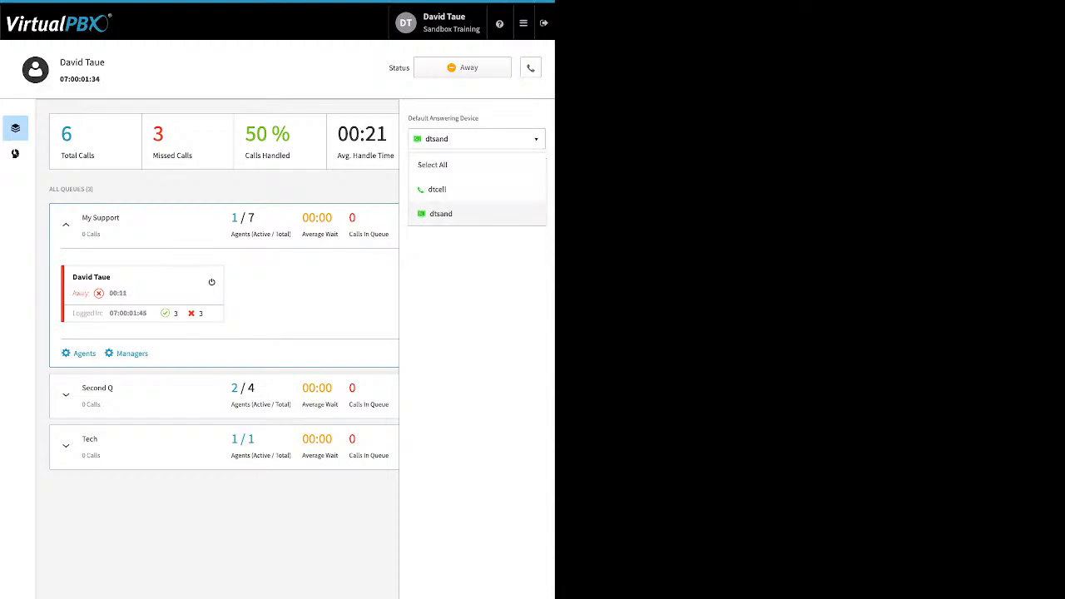
{"action": "left_click", "coordinate": [453, 213]}
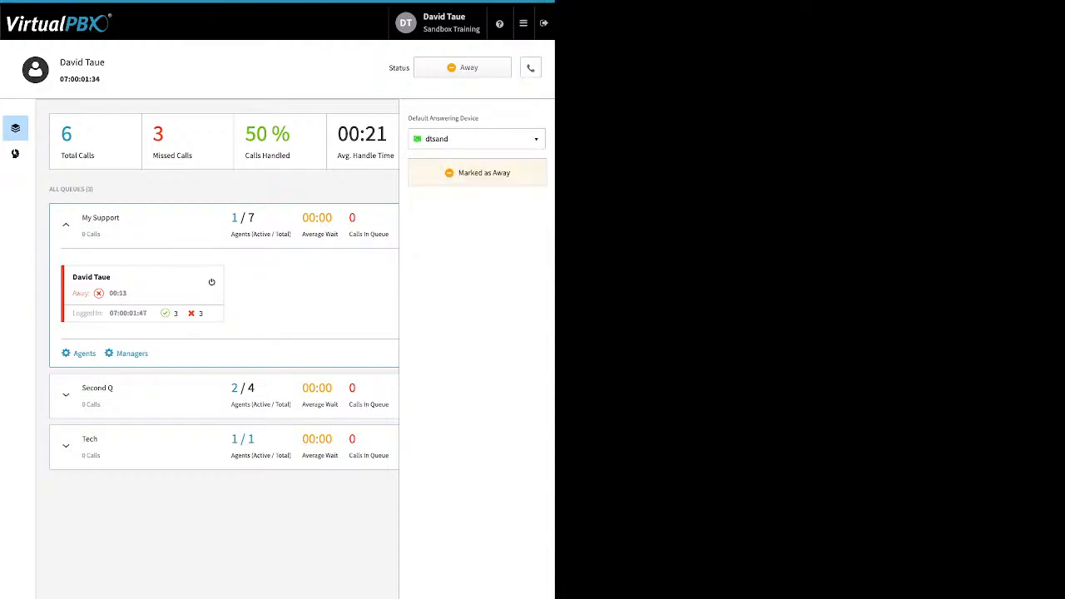
{"action": "left_click", "coordinate": [531, 68]}
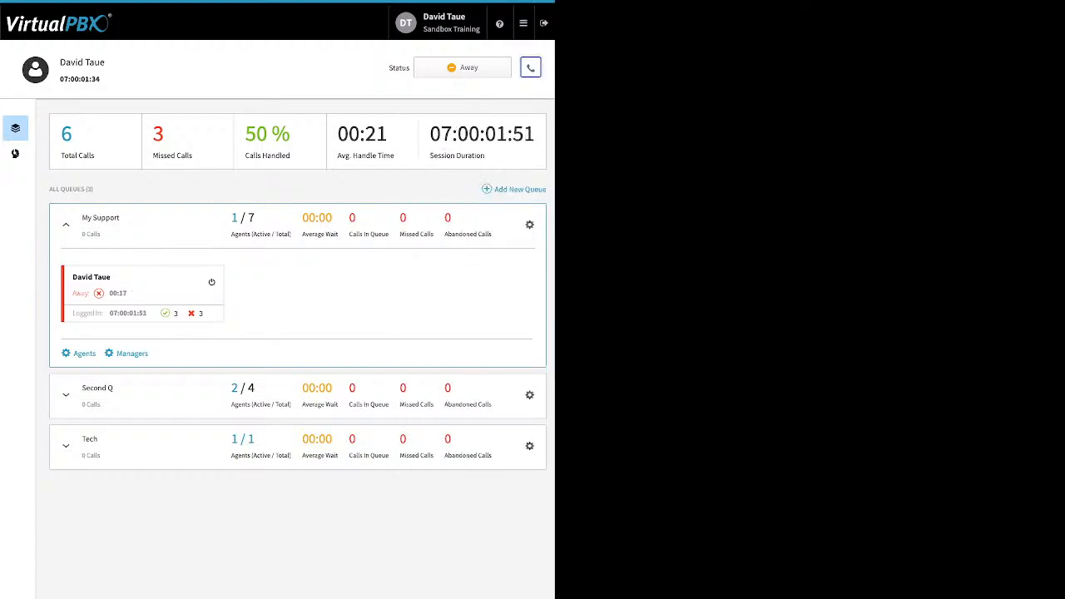
Change the agent status to Ready for all queues
{"action": "left_click", "coordinate": [463, 67]}
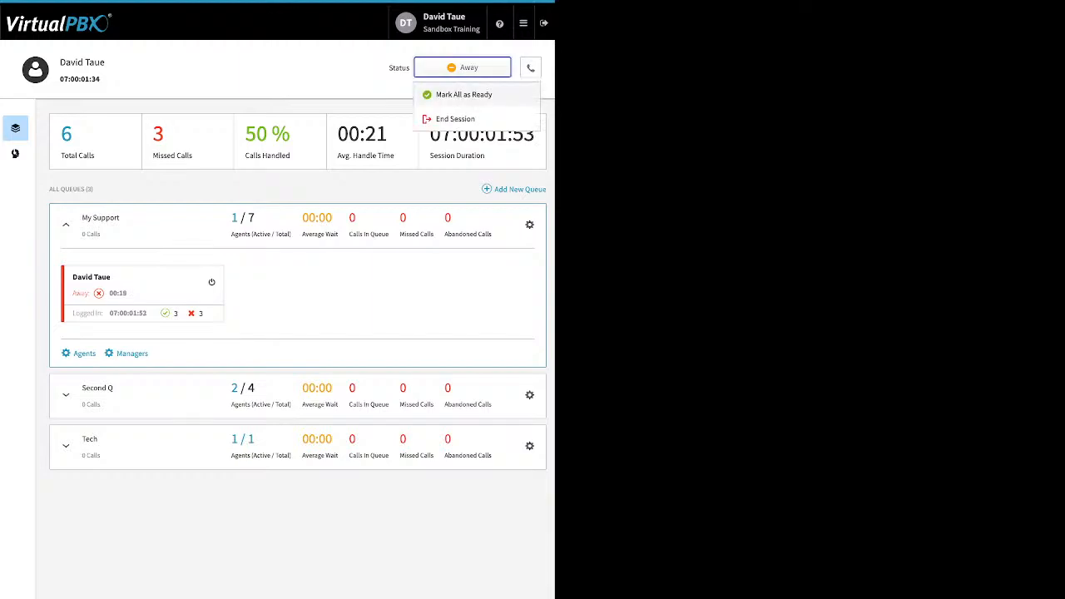
{"action": "left_click", "coordinate": [463, 94]}
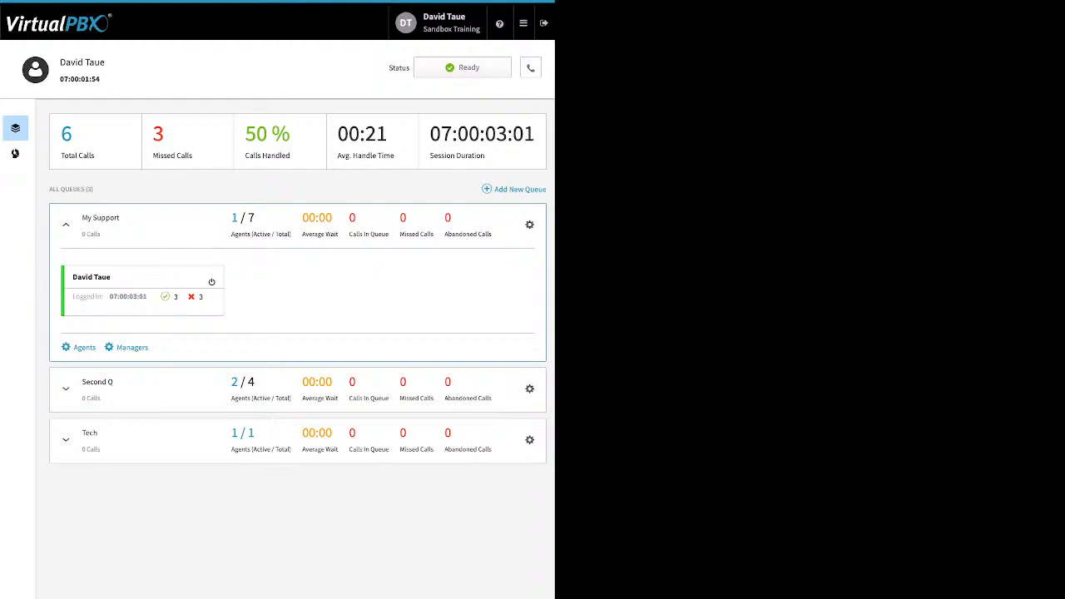
Open the Dynamic Caller ID rules and review the 408 and LA Area Feature code rules
{"action": "left_click", "coordinate": [523, 23]}
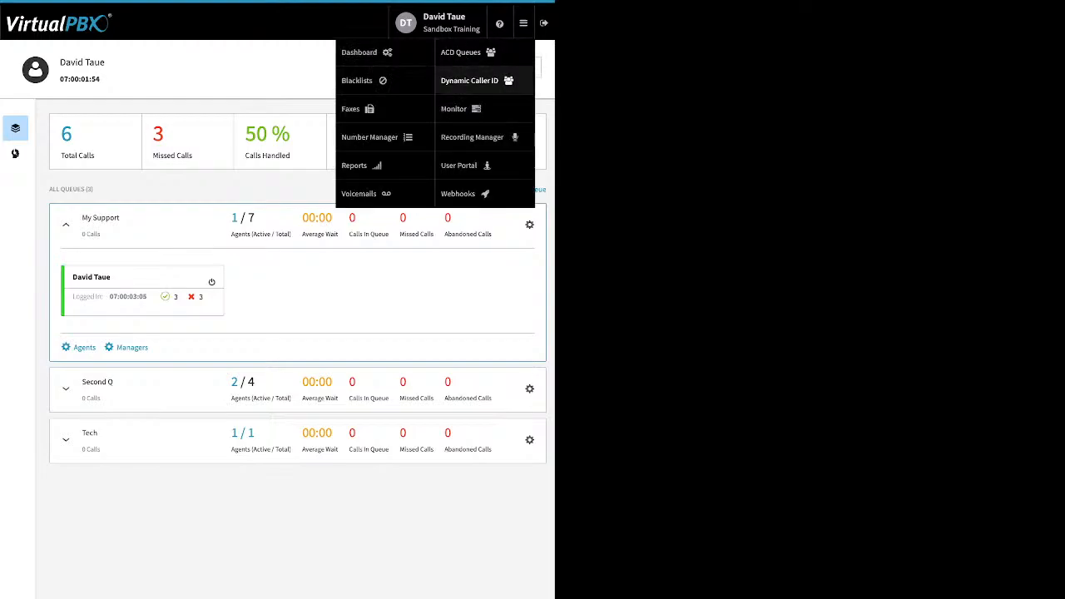
{"action": "left_click", "coordinate": [469, 81]}
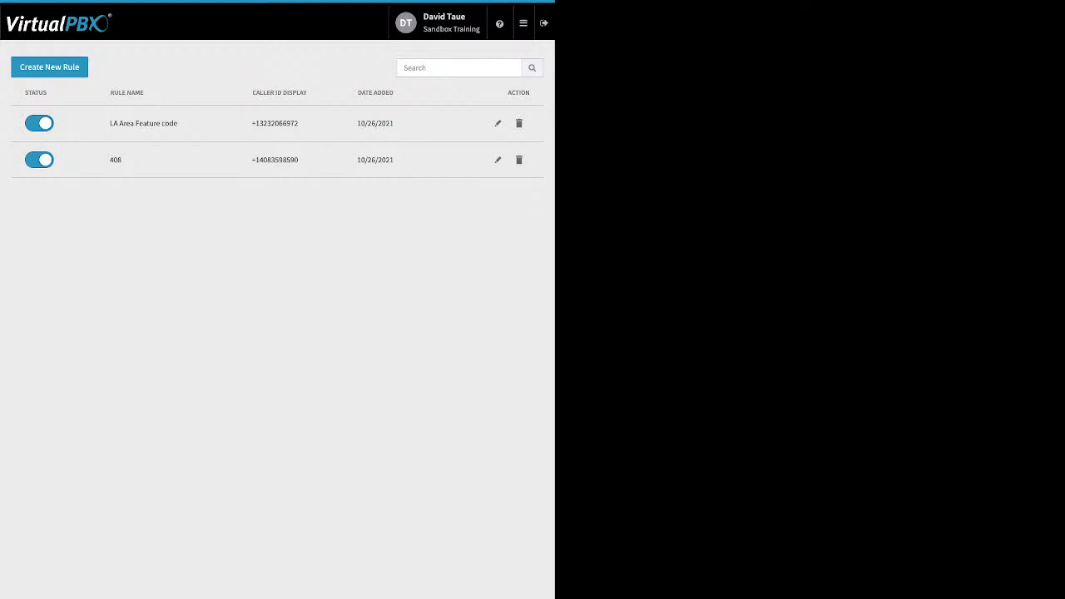
{"action": "left_click", "coordinate": [498, 160]}
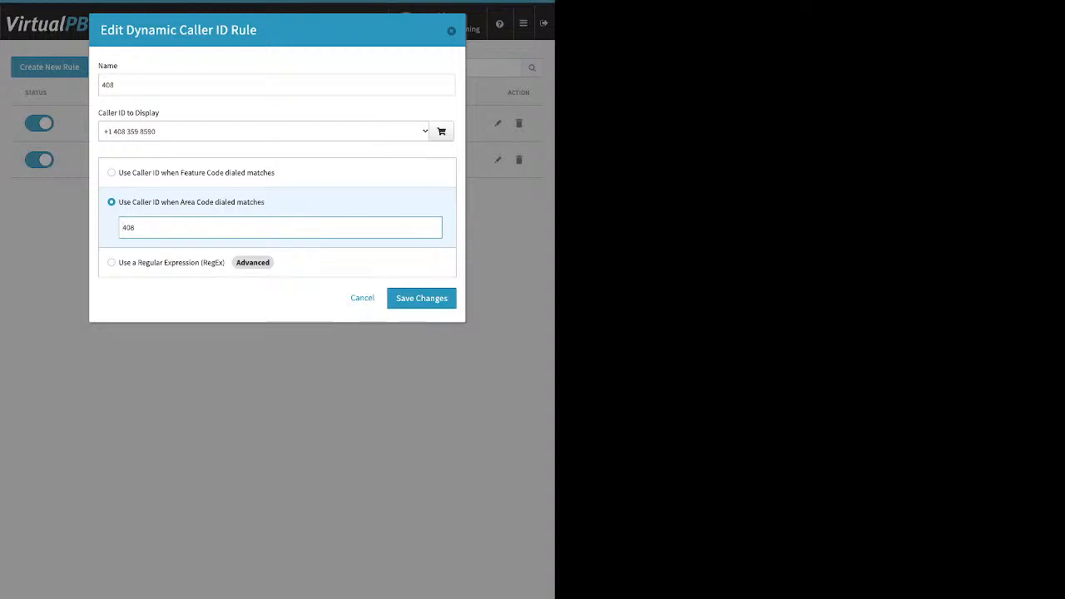
{"action": "left_click", "coordinate": [450, 31]}
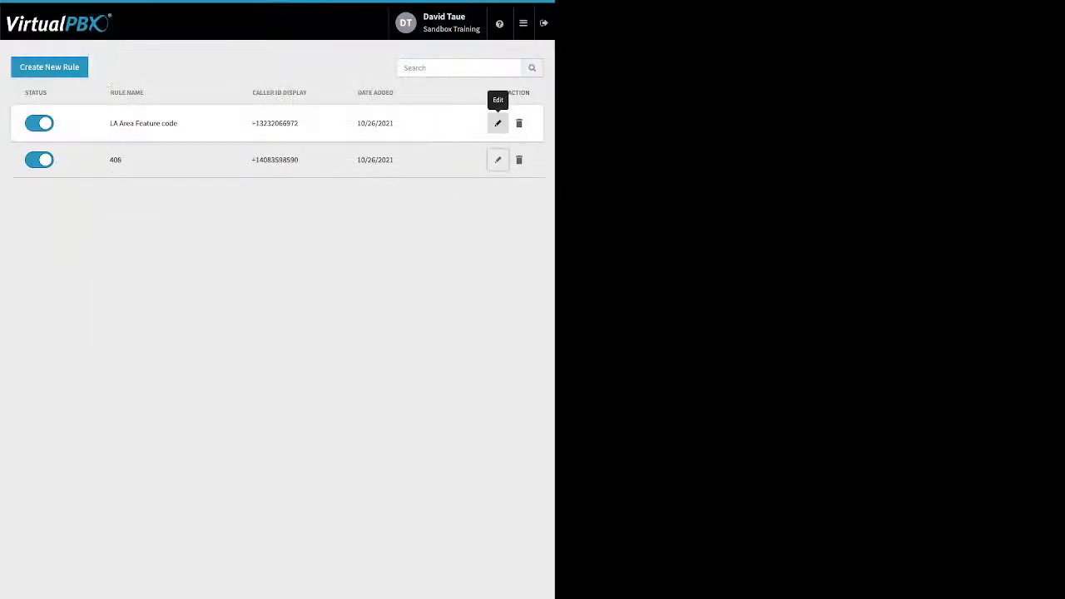
{"action": "left_click", "coordinate": [498, 123]}
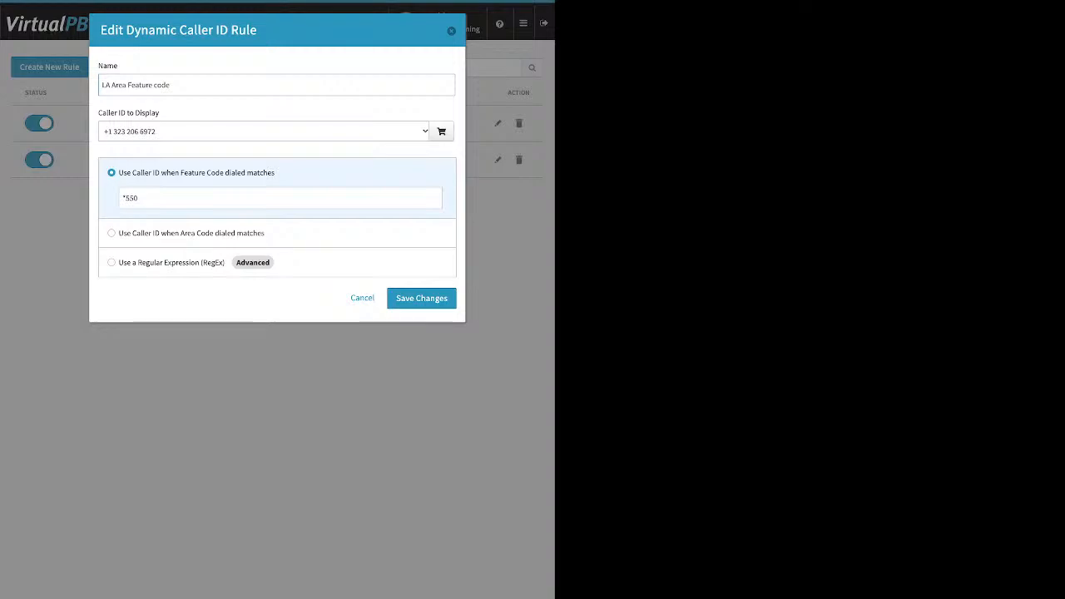
{"action": "left_click_drag", "start_coordinate": [139, 198], "coordinate": [126, 198]}
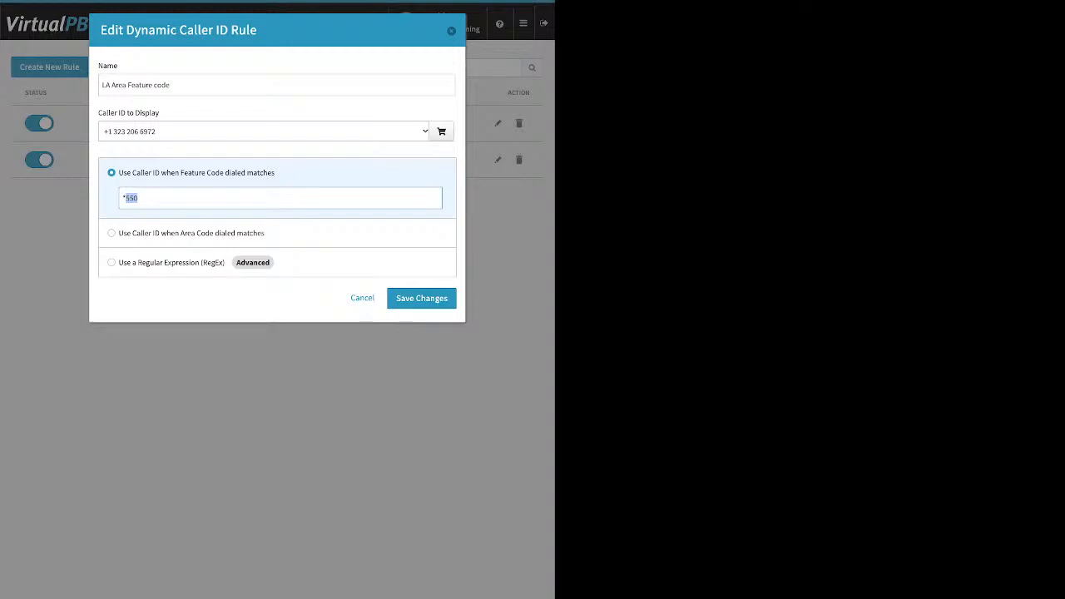
{"action": "key", "text": "Return"}
Open the Monitor page and browse its employee and device lists
{"action": "left_click", "coordinate": [523, 23]}
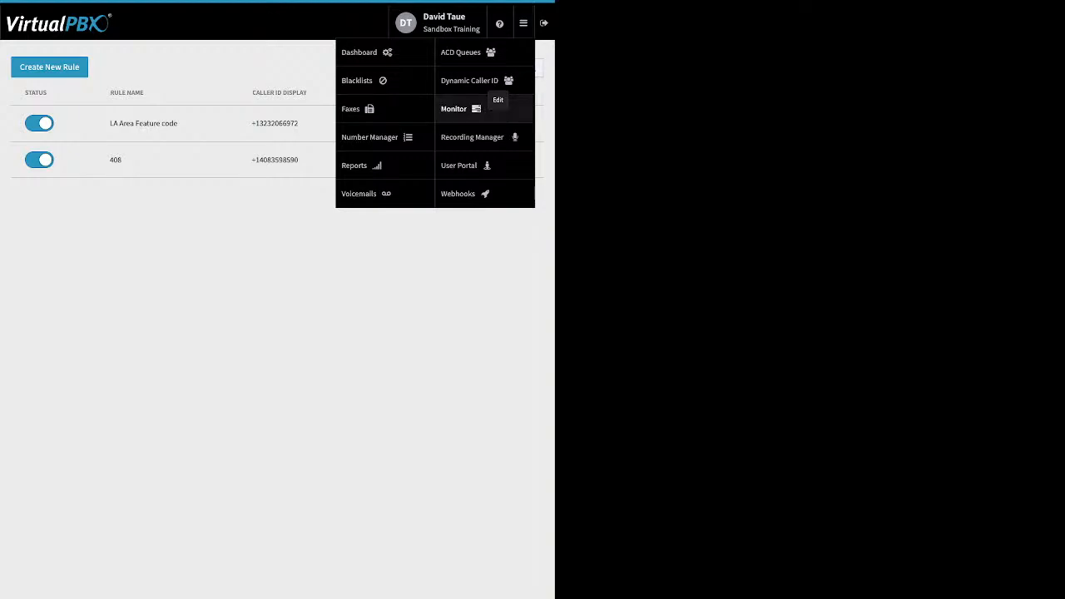
{"action": "left_click", "coordinate": [462, 165]}
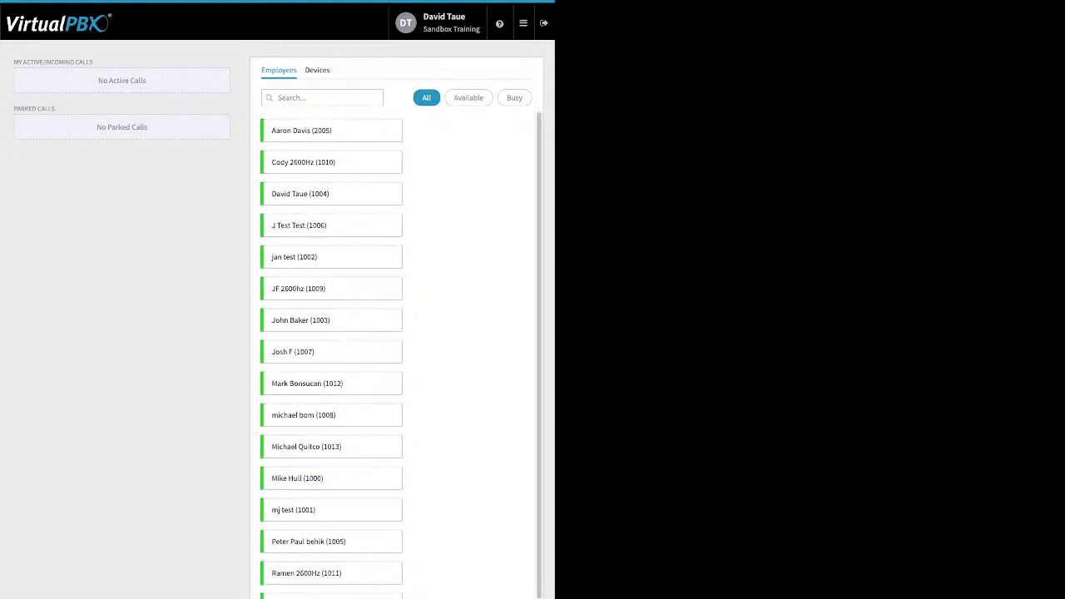
{"action": "left_click", "coordinate": [317, 70]}
{"action": "scroll", "coordinate": [397, 358], "scroll_direction": "down", "scroll_amount": 4}
{"action": "scroll", "coordinate": [398, 358], "scroll_direction": "up", "scroll_amount": 4}
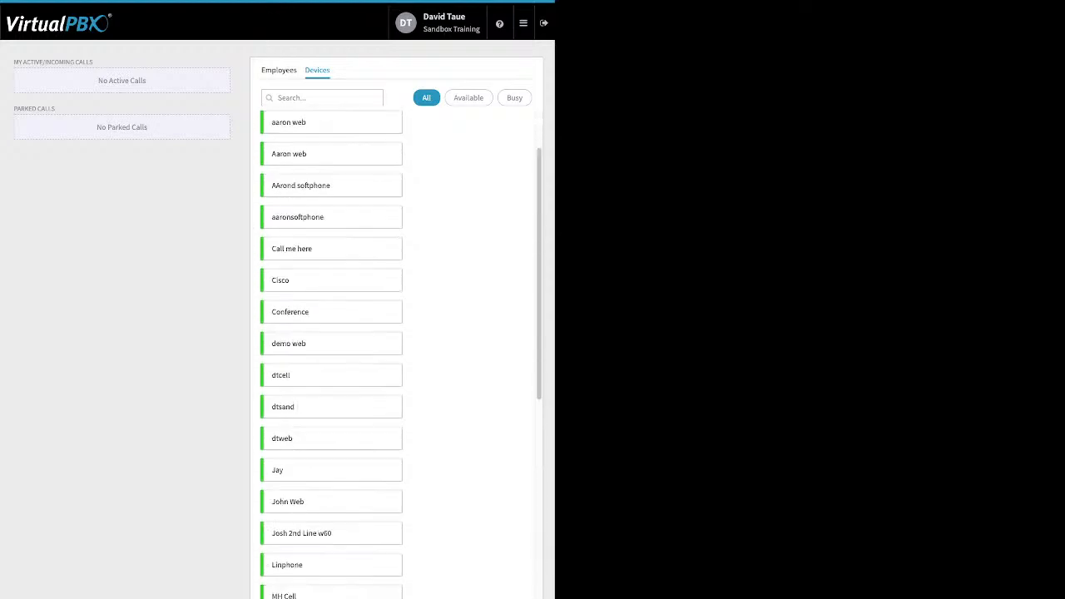
{"action": "left_click", "coordinate": [279, 70]}
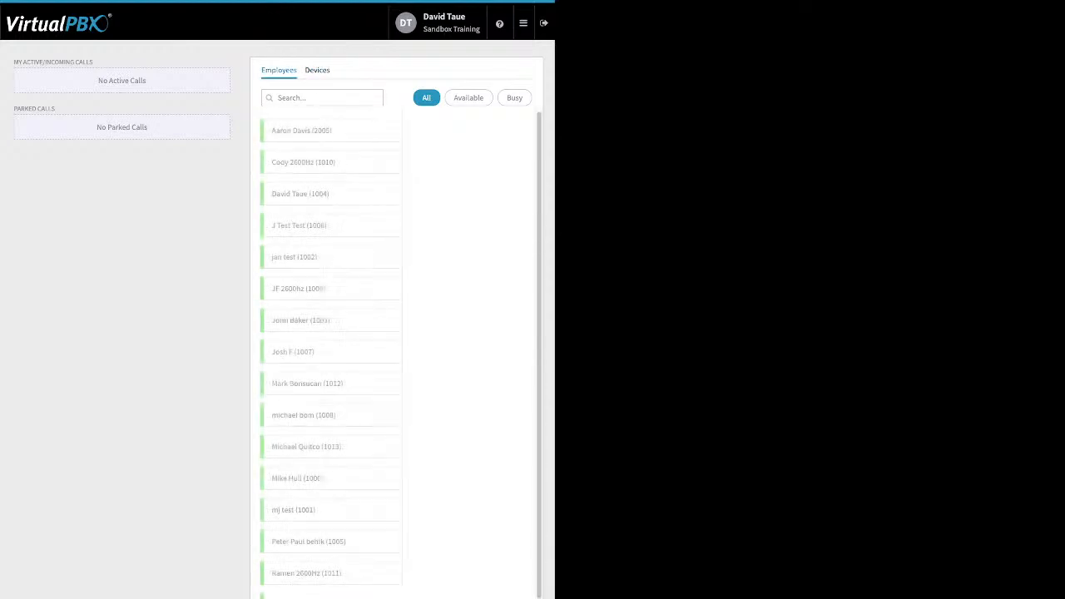
{"action": "left_click_drag", "start_coordinate": [14, 62], "coordinate": [146, 81]}
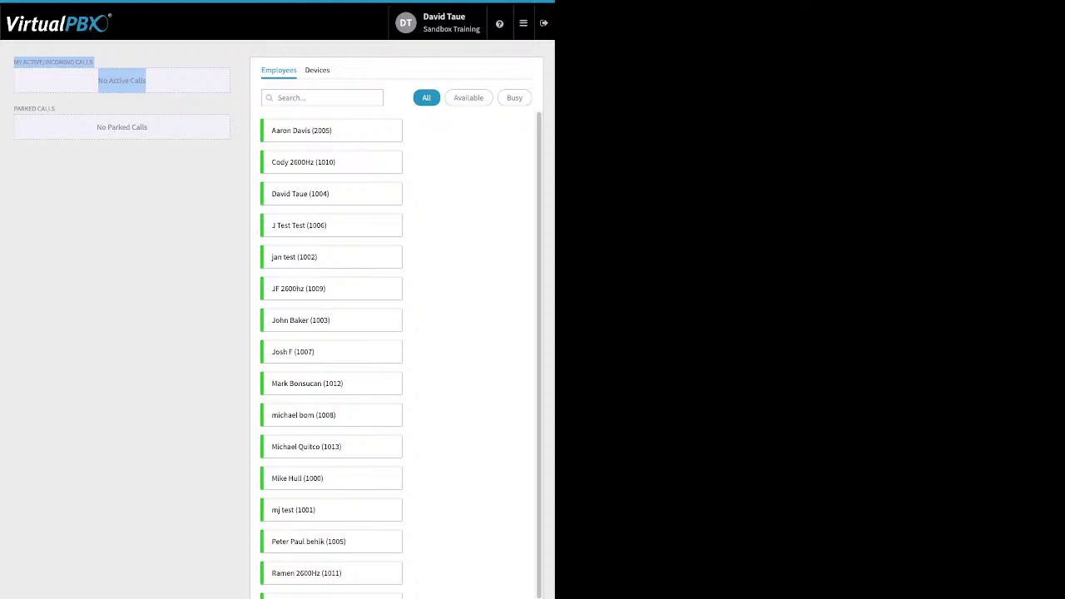
{"action": "left_click", "coordinate": [148, 81]}
{"action": "left_click_drag", "start_coordinate": [152, 143], "coordinate": [14, 109]}
{"action": "left_click", "coordinate": [96, 128]}
{"action": "left_click", "coordinate": [14, 109]}
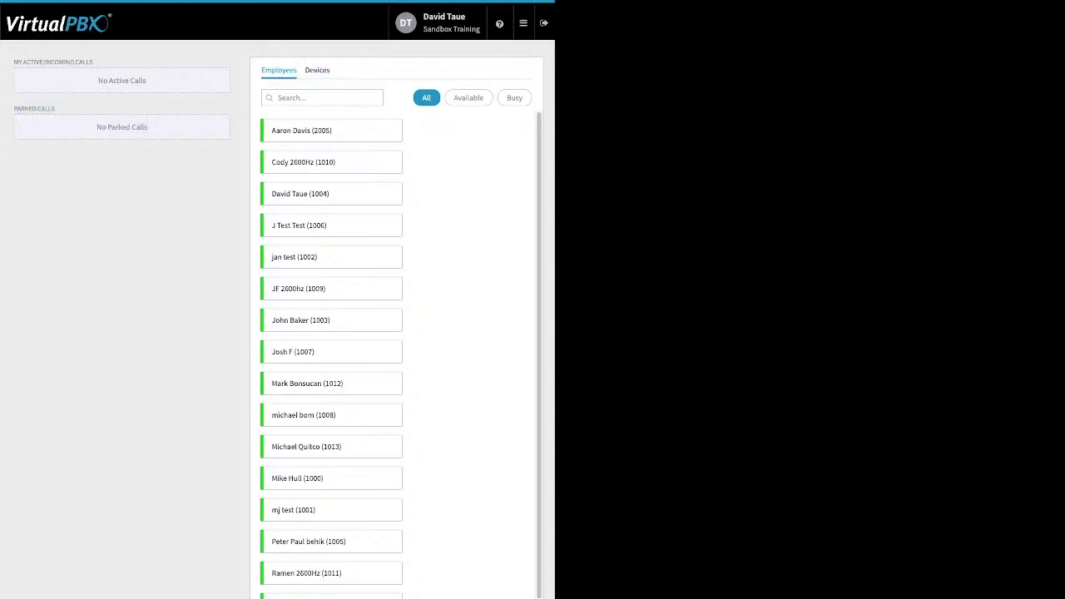
Open the Webhooks page
{"action": "left_click", "coordinate": [524, 24]}
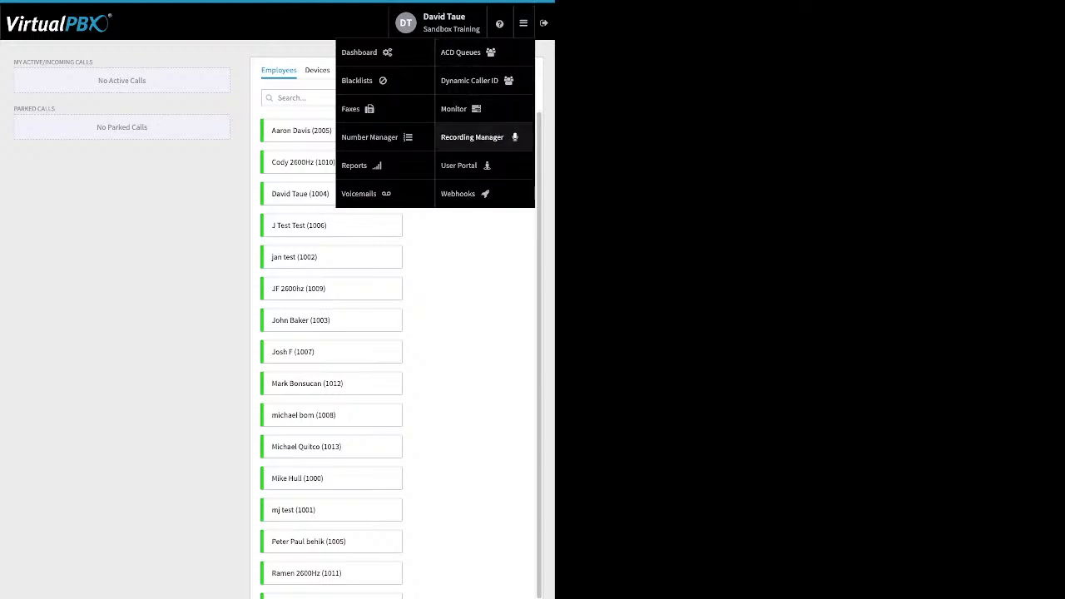
{"action": "left_click", "coordinate": [466, 166]}
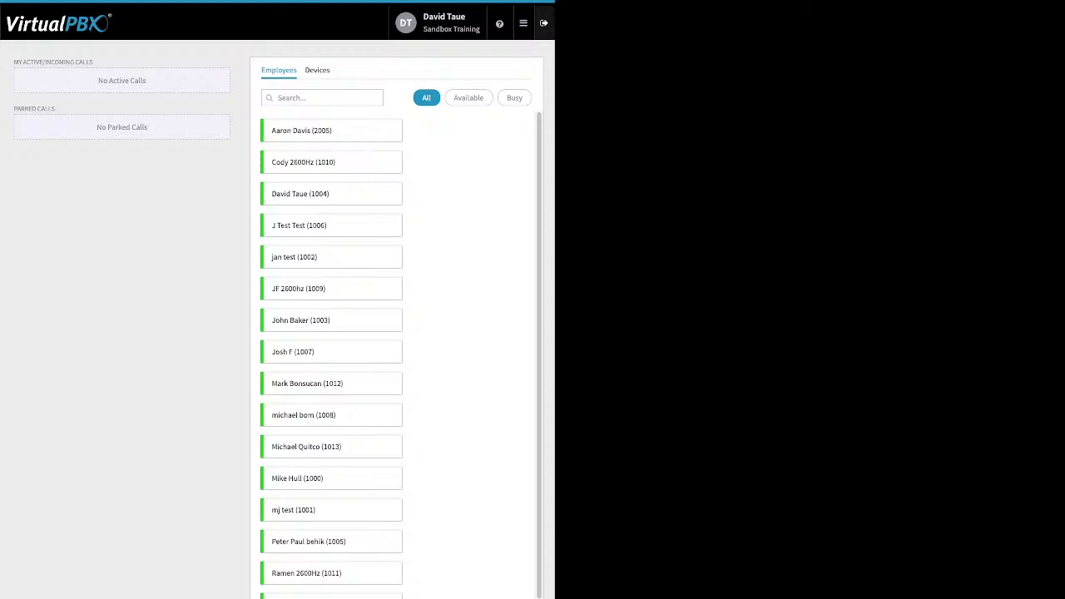
{"action": "left_click", "coordinate": [523, 23]}
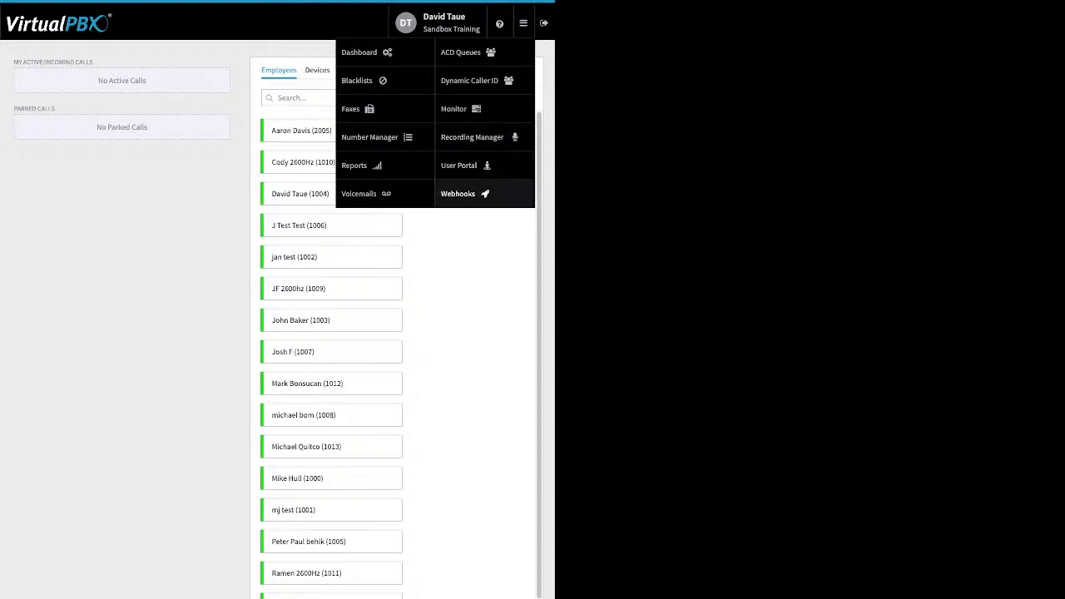
{"action": "left_click", "coordinate": [459, 193]}
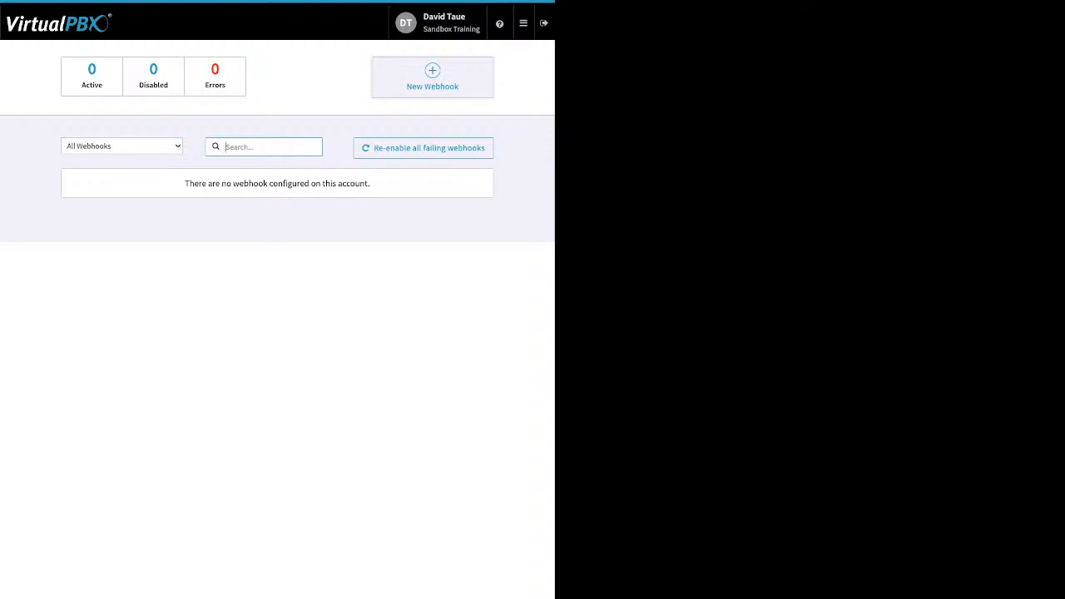
Open the User Portal and mark the newest voicemail as listened
{"action": "mouse_move", "coordinate": [523, 23]}
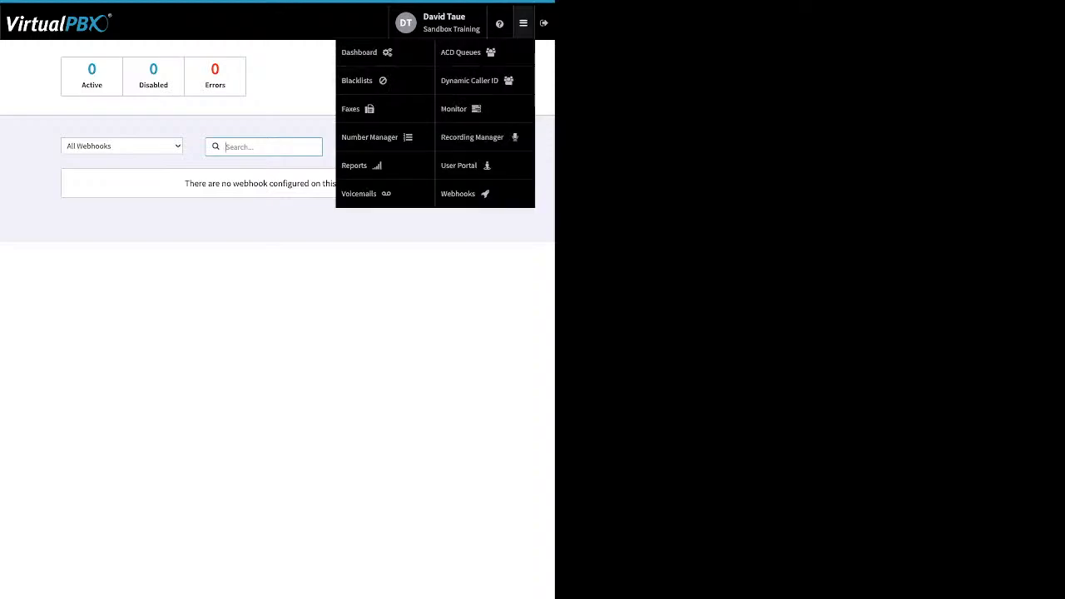
{"action": "left_click", "coordinate": [474, 166]}
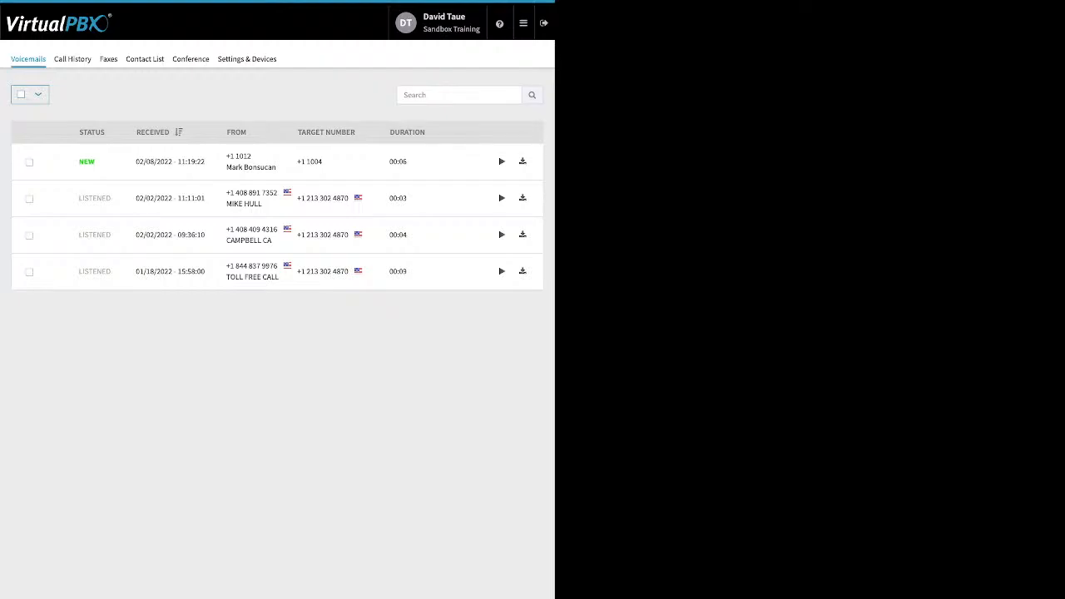
{"action": "left_click", "coordinate": [29, 162]}
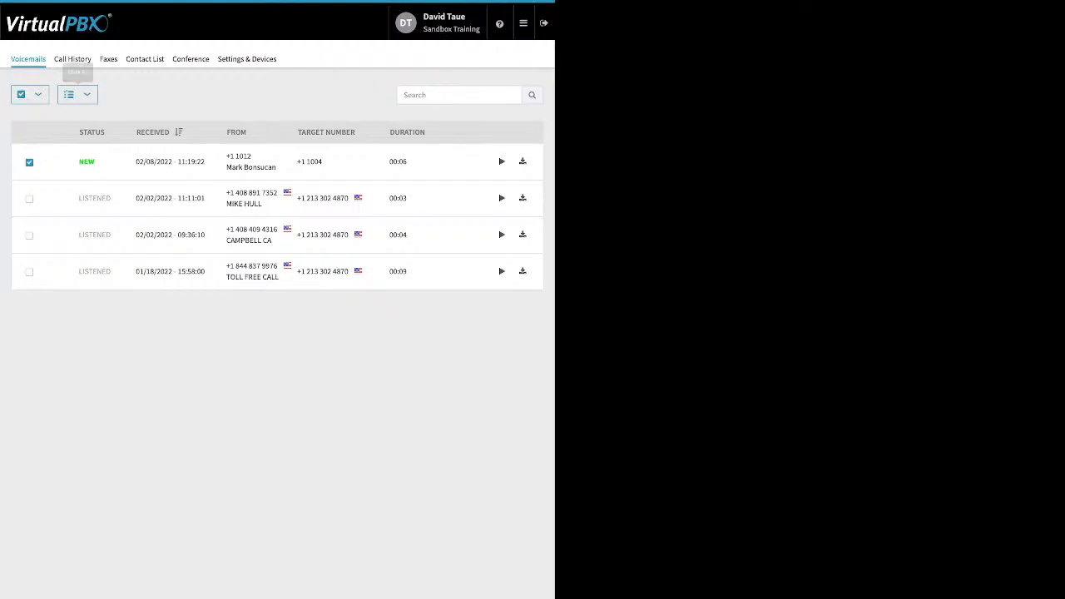
{"action": "left_click", "coordinate": [77, 94]}
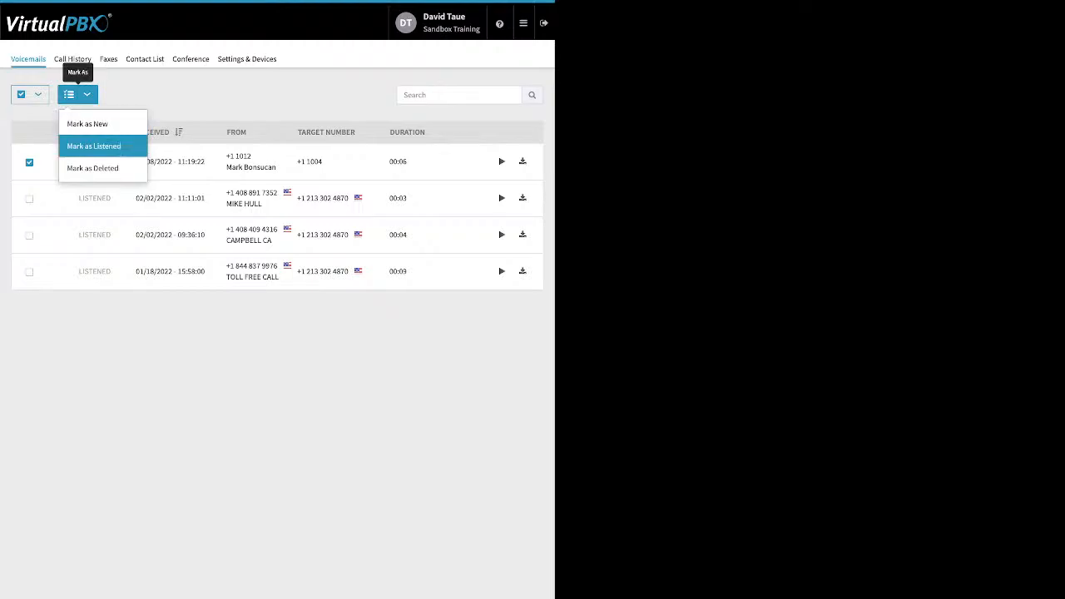
{"action": "left_click", "coordinate": [93, 145]}
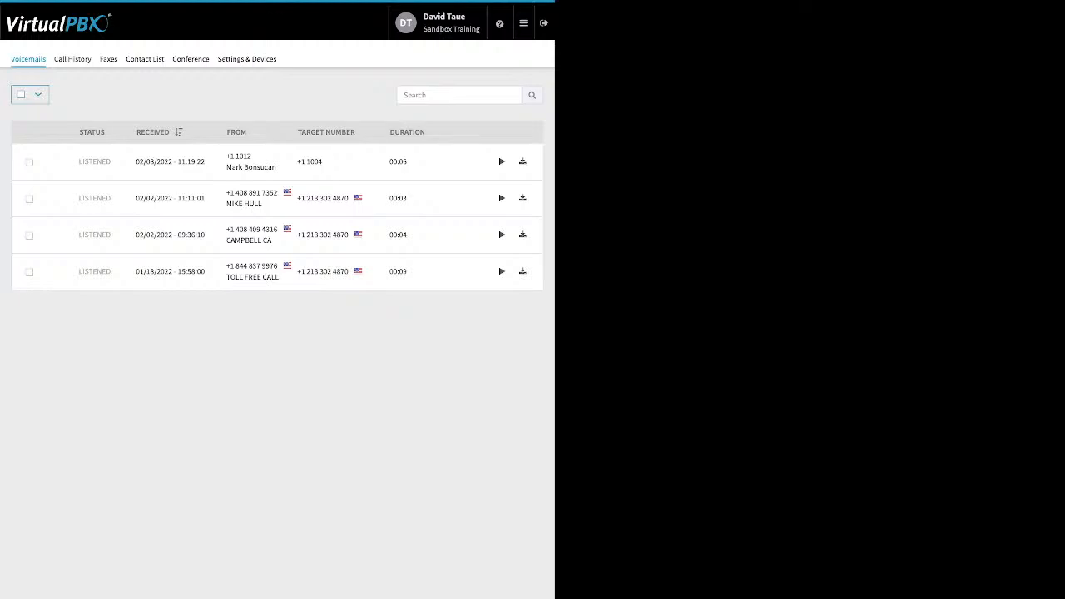
Mark the same voicemail as deleted
{"action": "left_click", "coordinate": [29, 162]}
{"action": "left_click", "coordinate": [78, 94]}
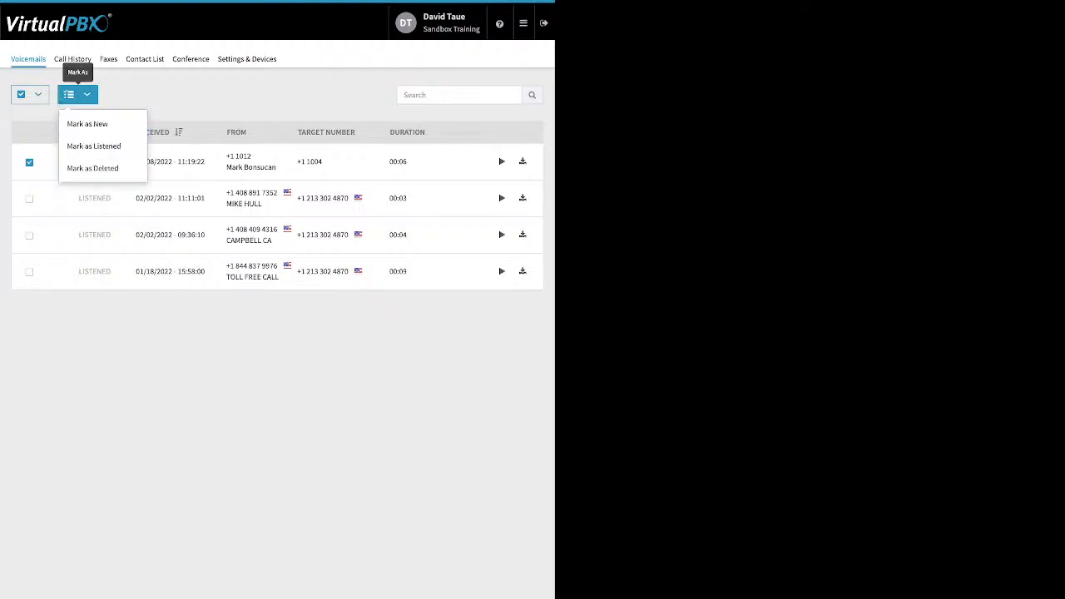
{"action": "left_click", "coordinate": [93, 168]}
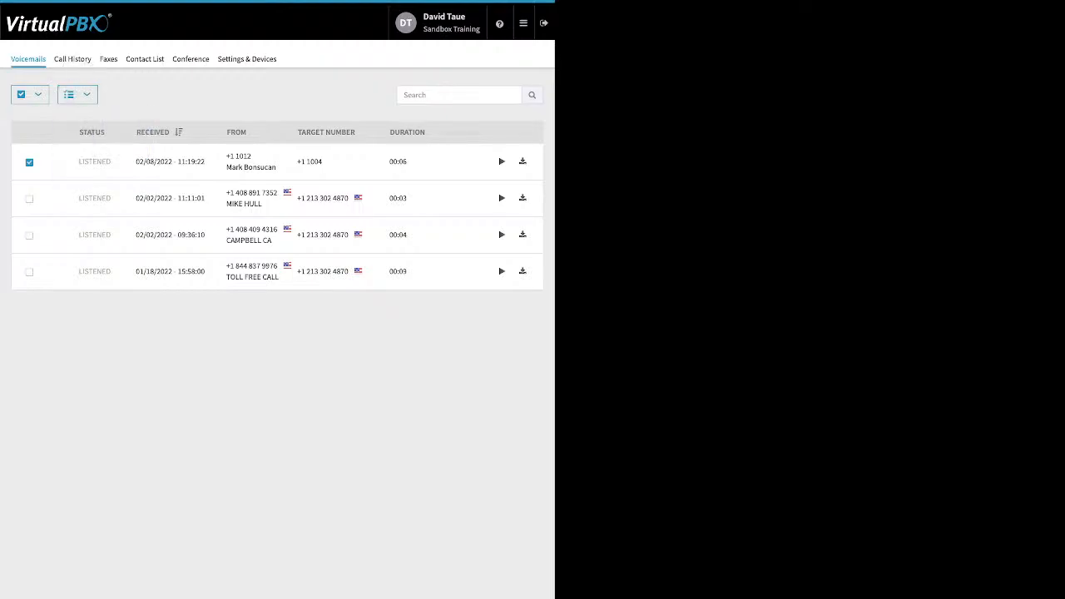
Browse the call history, faxes and contact list of the user portal
{"action": "left_click", "coordinate": [72, 59]}
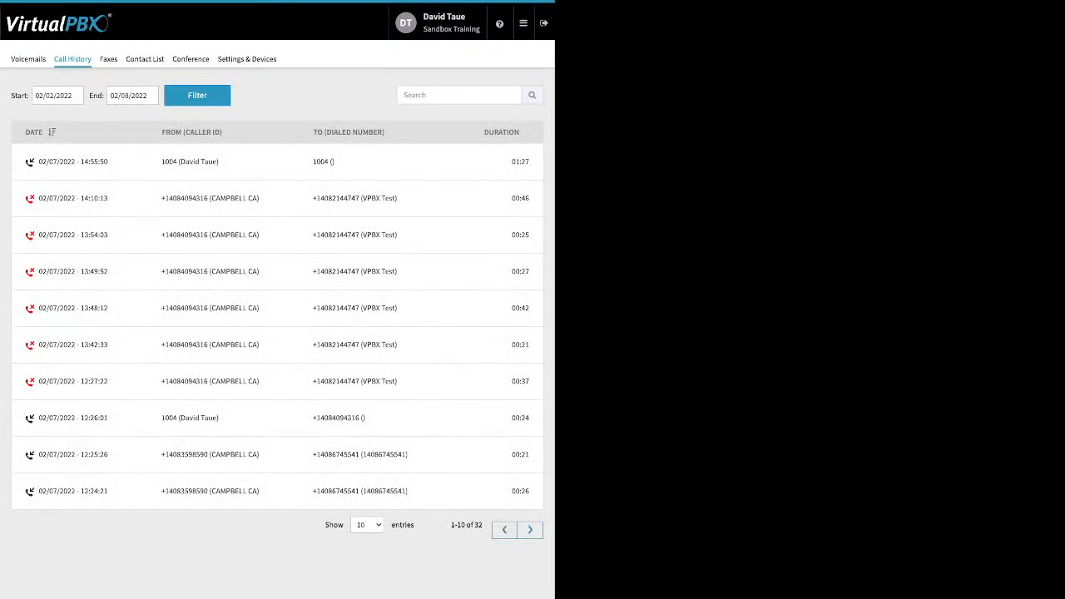
{"action": "left_click", "coordinate": [108, 59]}
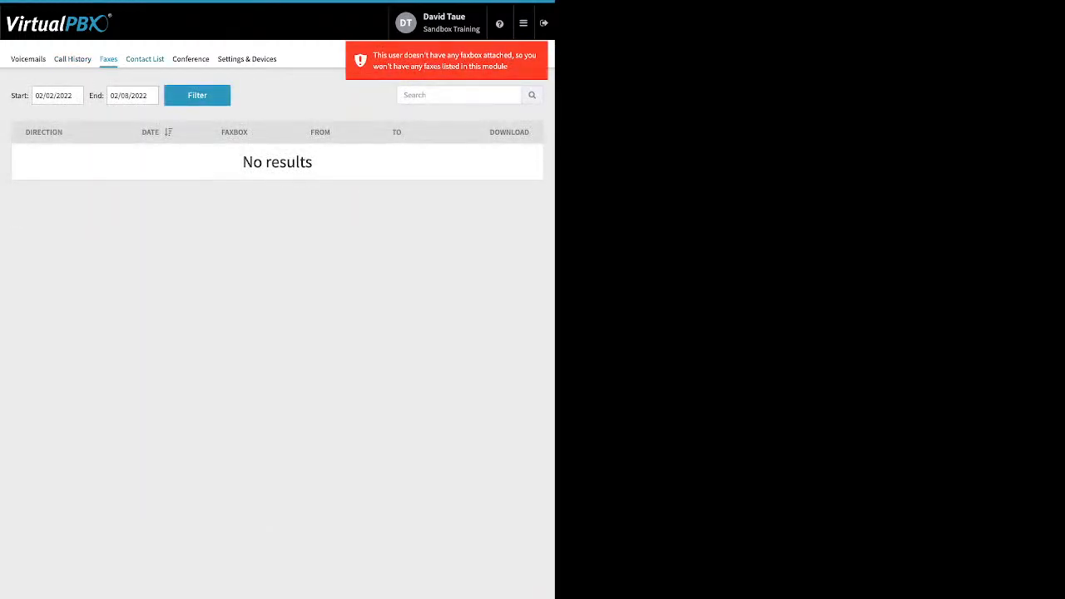
{"action": "left_click", "coordinate": [145, 59]}
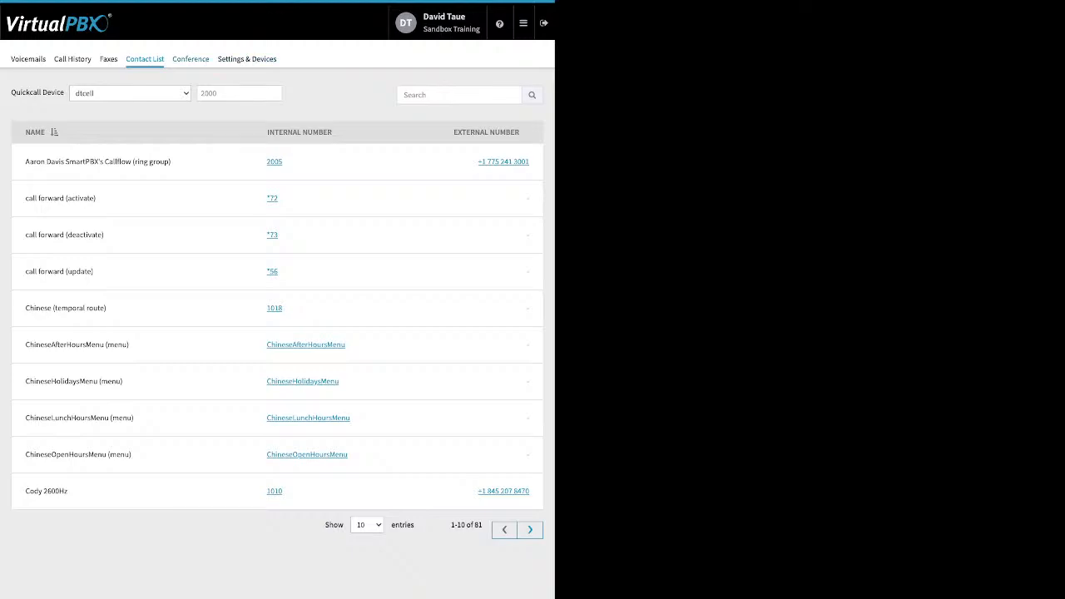
Open the conference settings and enter a new moderator PIN
{"action": "left_click", "coordinate": [191, 58]}
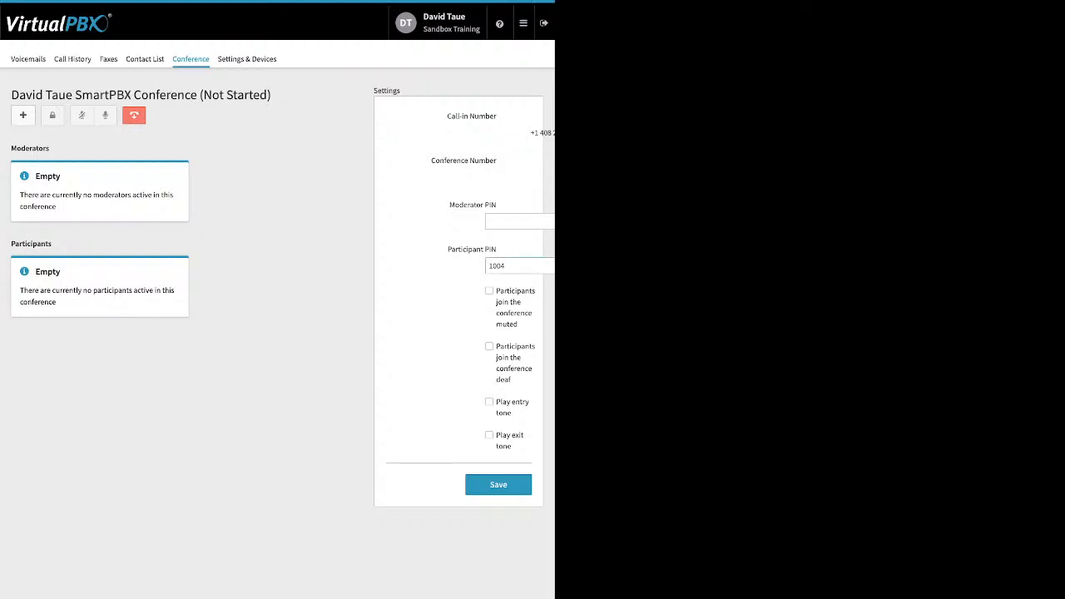
{"action": "triple_click", "coordinate": [471, 250]}
{"action": "left_click", "coordinate": [471, 249]}
{"action": "left_click", "coordinate": [519, 221]}
Enable the entry and exit tones and save the conference settings
{"action": "left_click_drag", "start_coordinate": [448, 249], "coordinate": [483, 250]}
{"action": "left_click", "coordinate": [481, 249]}
{"action": "left_click_drag", "start_coordinate": [497, 290], "coordinate": [510, 381]}
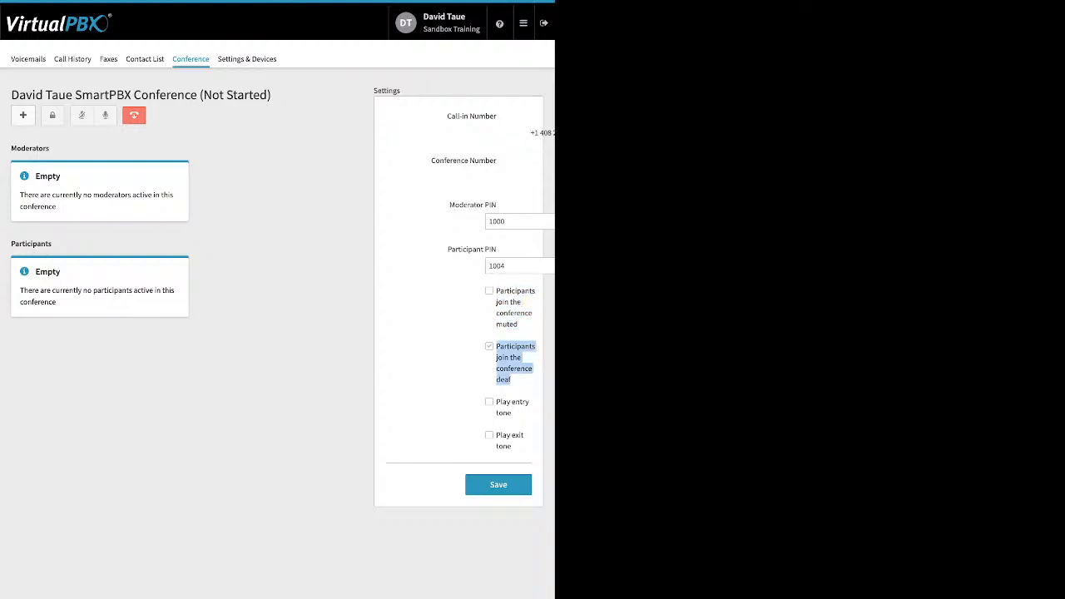
{"action": "left_click", "coordinate": [489, 401]}
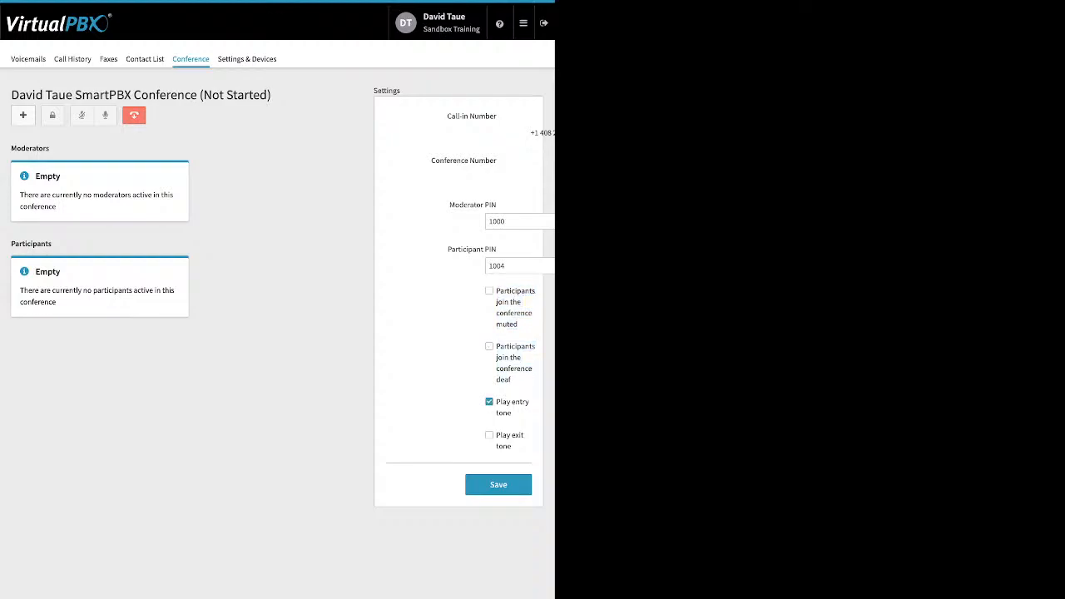
{"action": "left_click", "coordinate": [489, 435]}
{"action": "left_click", "coordinate": [498, 484]}
Review the user's settings and devices, then return to the Dashboard
{"action": "left_click", "coordinate": [247, 59]}
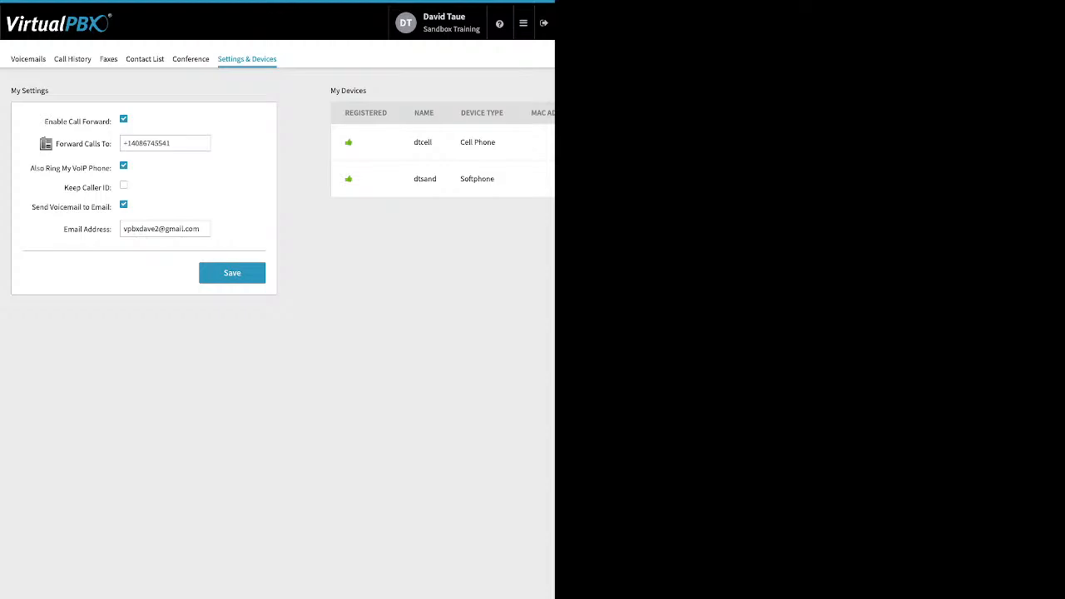
{"action": "left_click", "coordinate": [523, 23]}
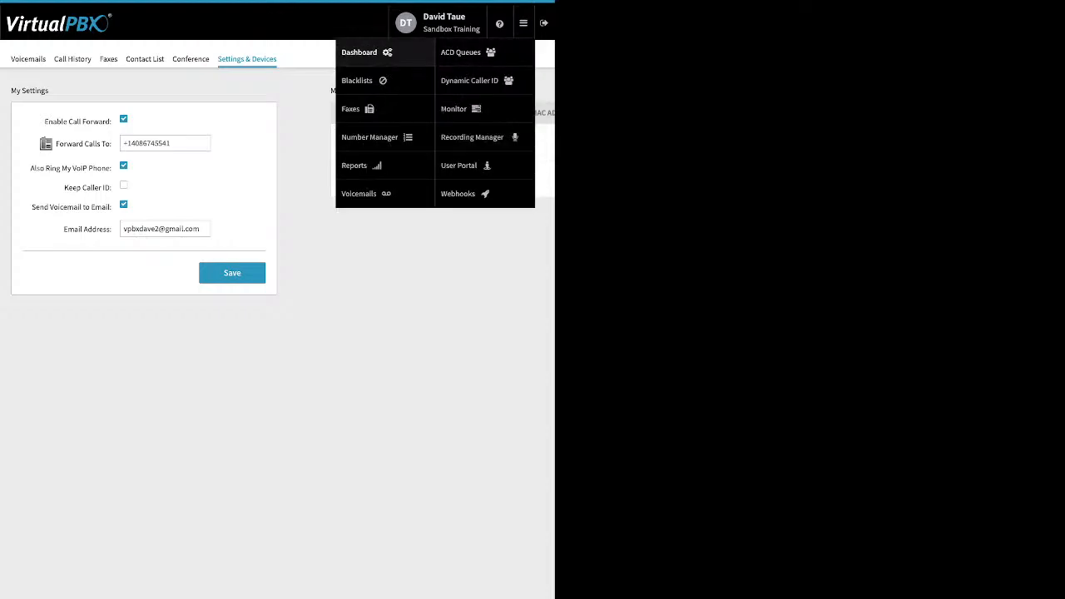
{"action": "left_click", "coordinate": [358, 50]}
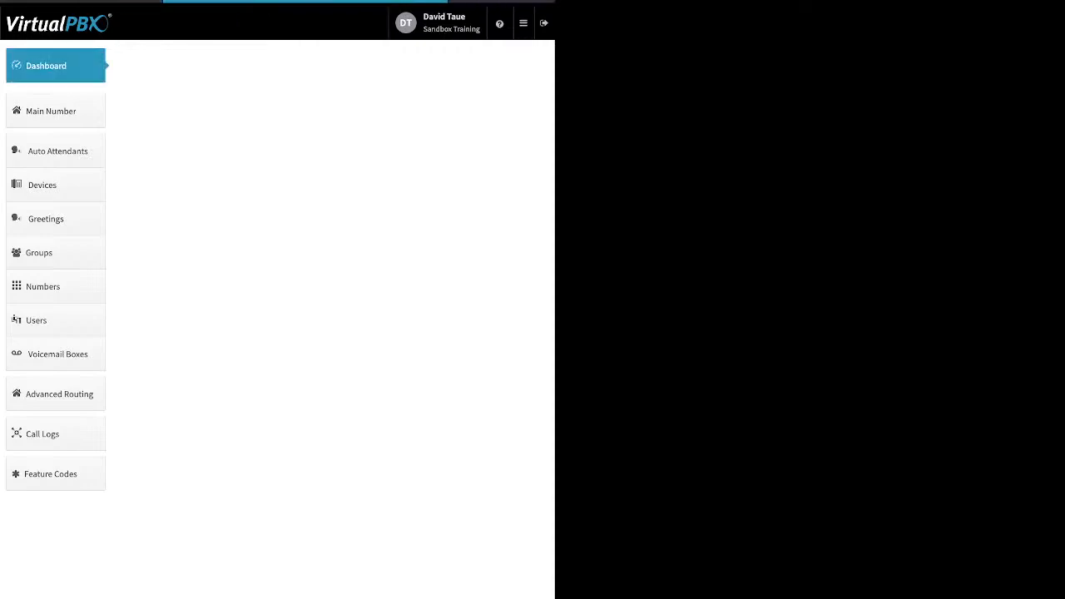